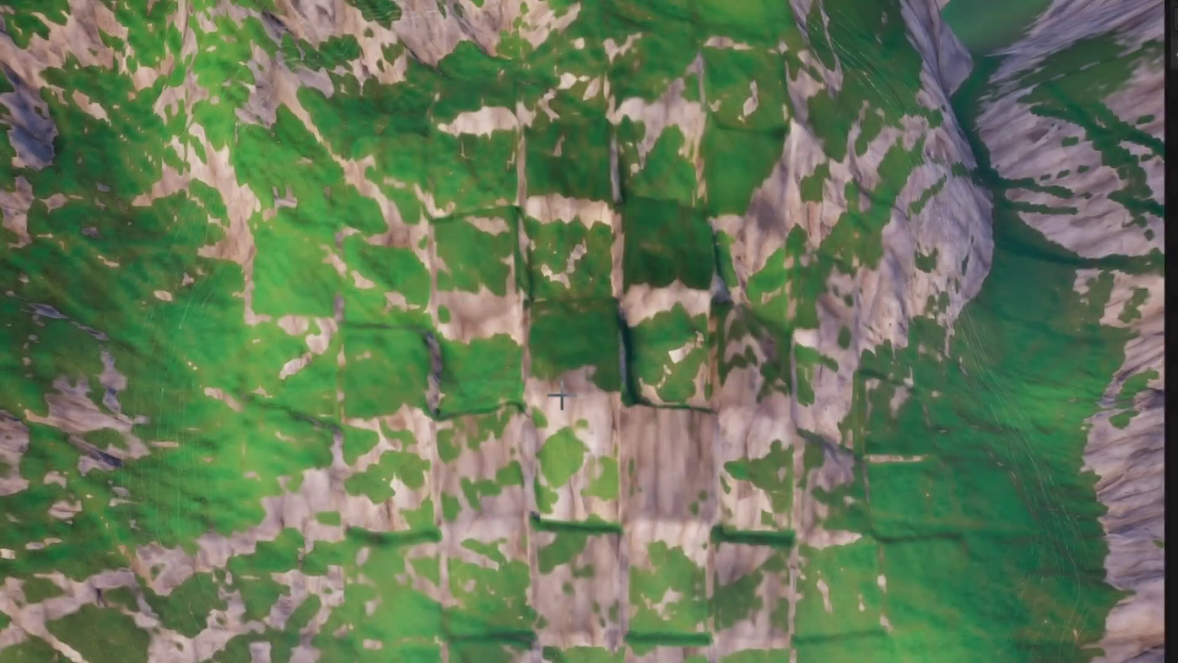
{"action": "left_click_drag", "start_coordinate": [516, 368], "coordinate": [520, 367]}
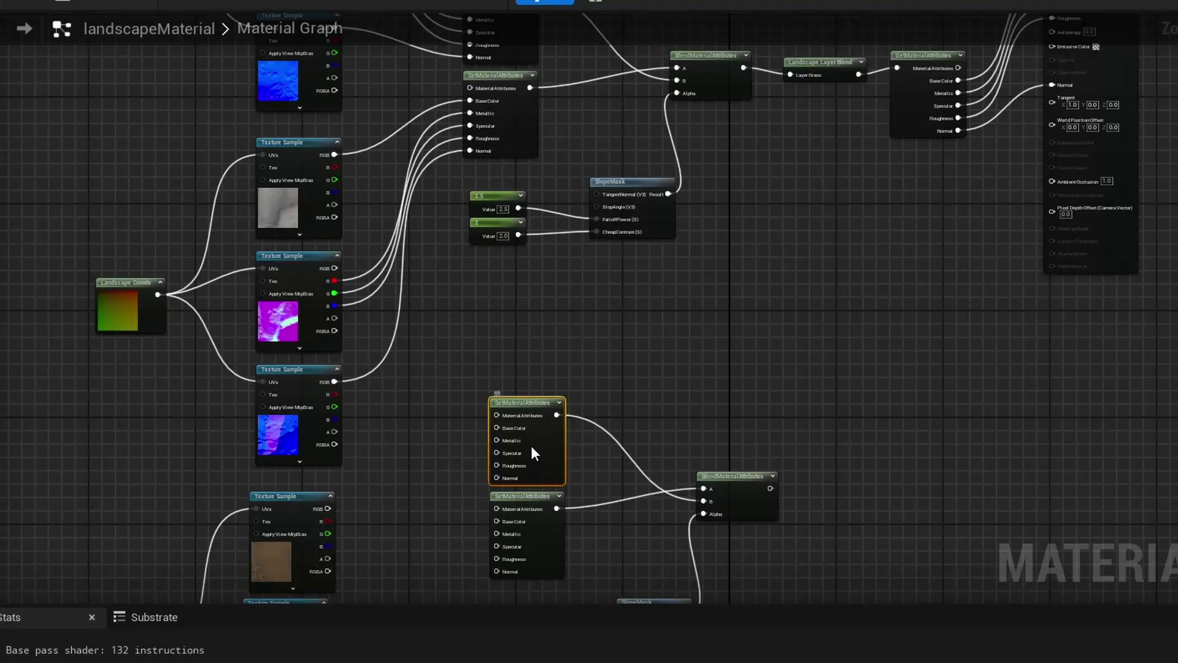
{"action": "right_click", "coordinate": [531, 446]}
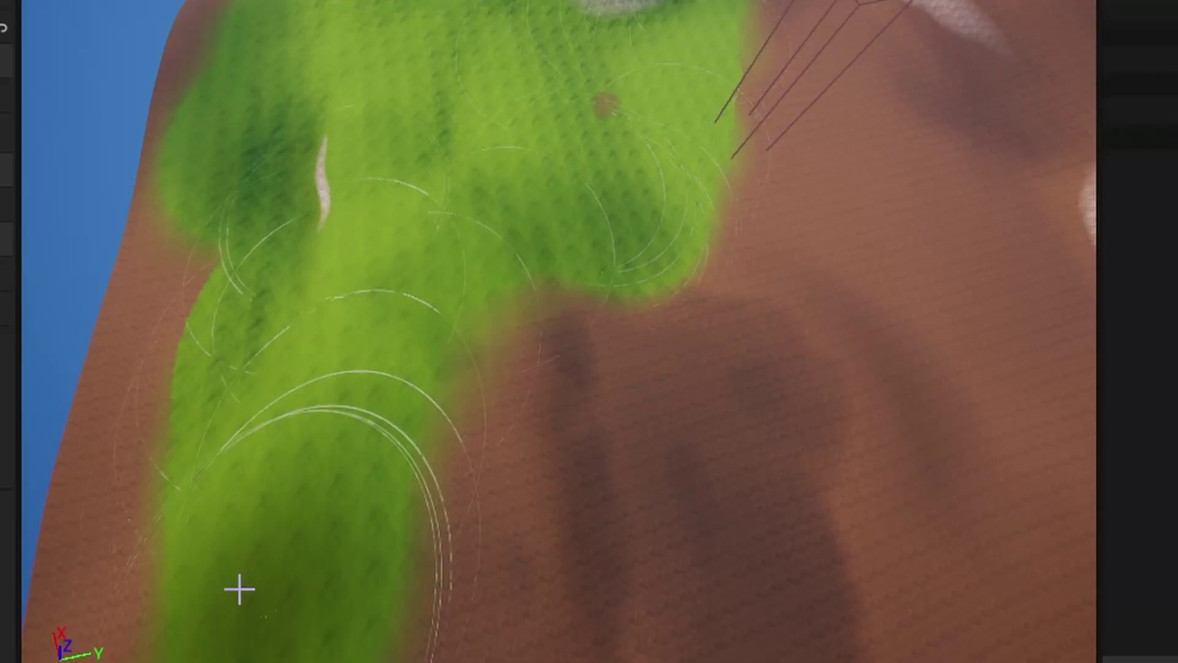
{"action": "left_click_drag", "start_coordinate": [239, 590], "coordinate": [673, 403]}
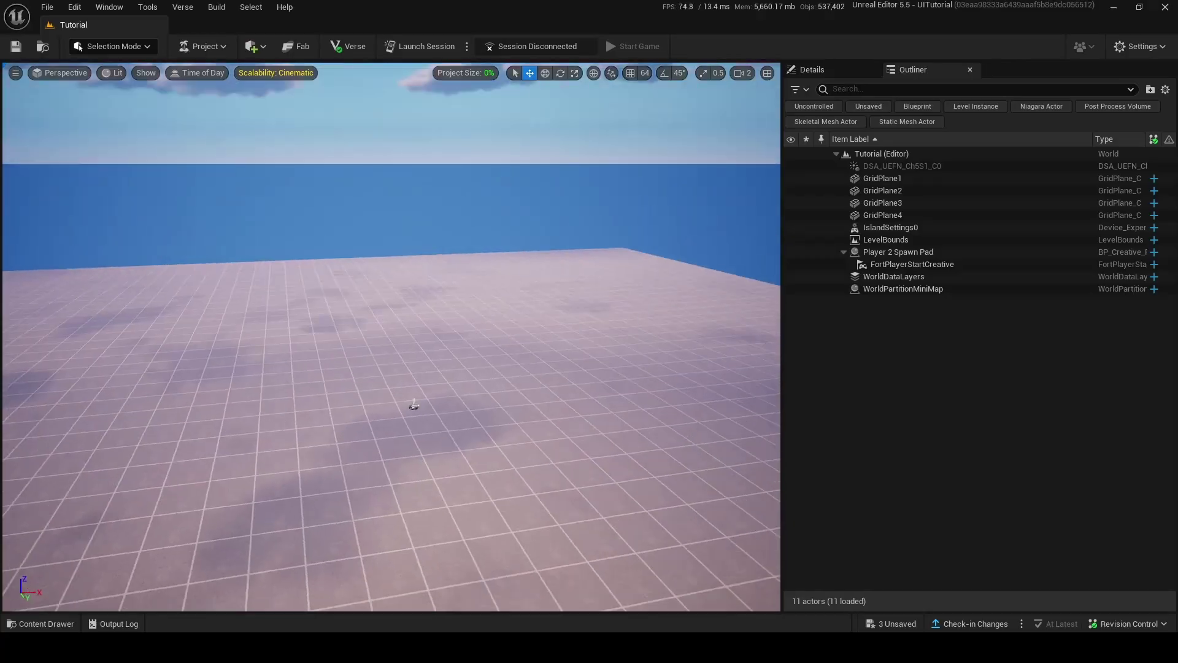
Switch the editor from Selection Mode to Landscape Mode to show the new-landscape settings.
{"action": "right_click_drag", "start_coordinate": [391, 336], "coordinate": [405, 368]}
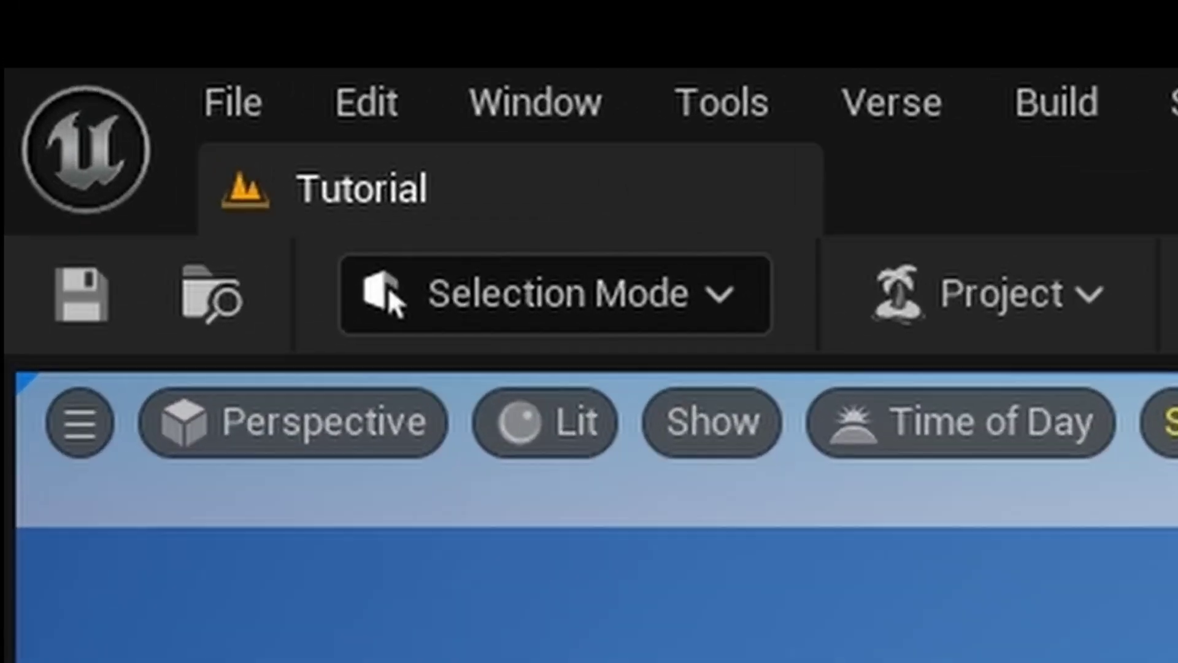
{"action": "left_click", "coordinate": [591, 319]}
{"action": "left_click", "coordinate": [510, 485]}
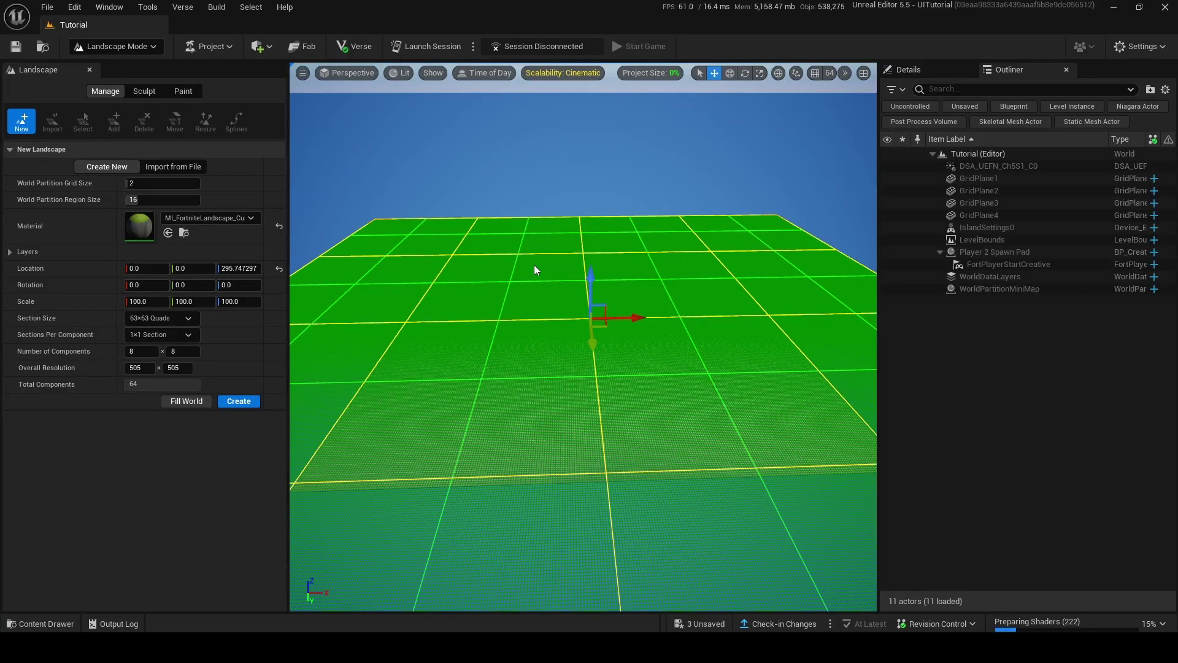
{"action": "right_click_drag", "start_coordinate": [571, 275], "coordinate": [650, 277]}
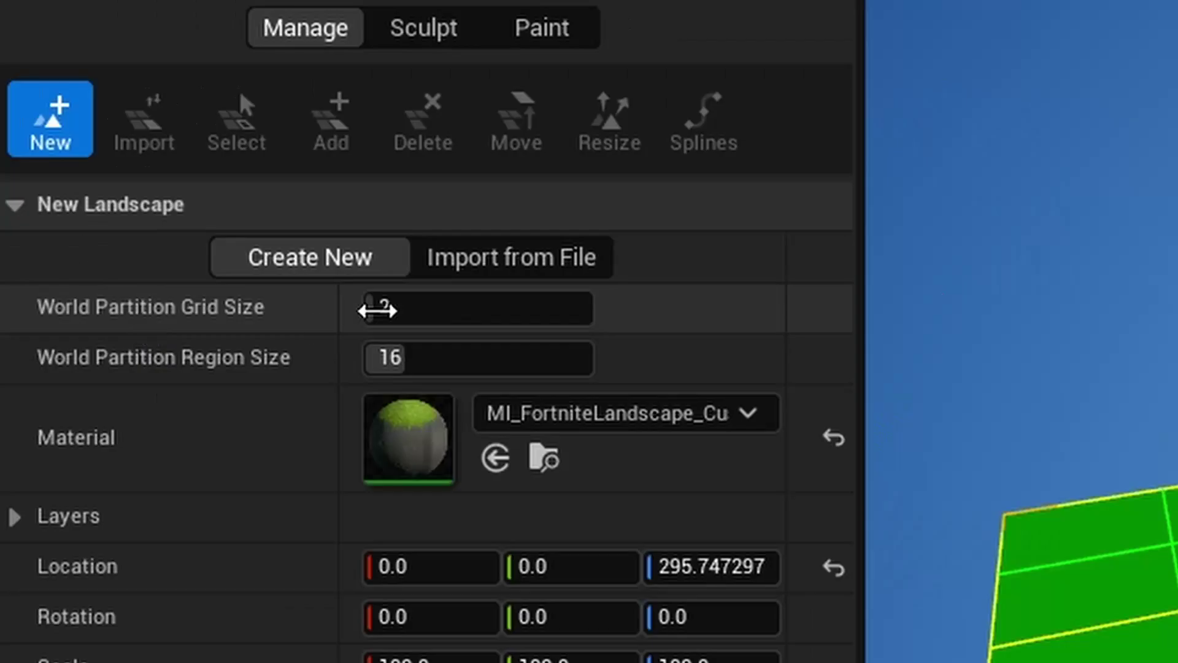
Try a World Partition Grid Size of 1 and set it back to 2 for the new landscape.
{"action": "left_click", "coordinate": [130, 182]}
{"action": "key", "text": "BackSpace"}
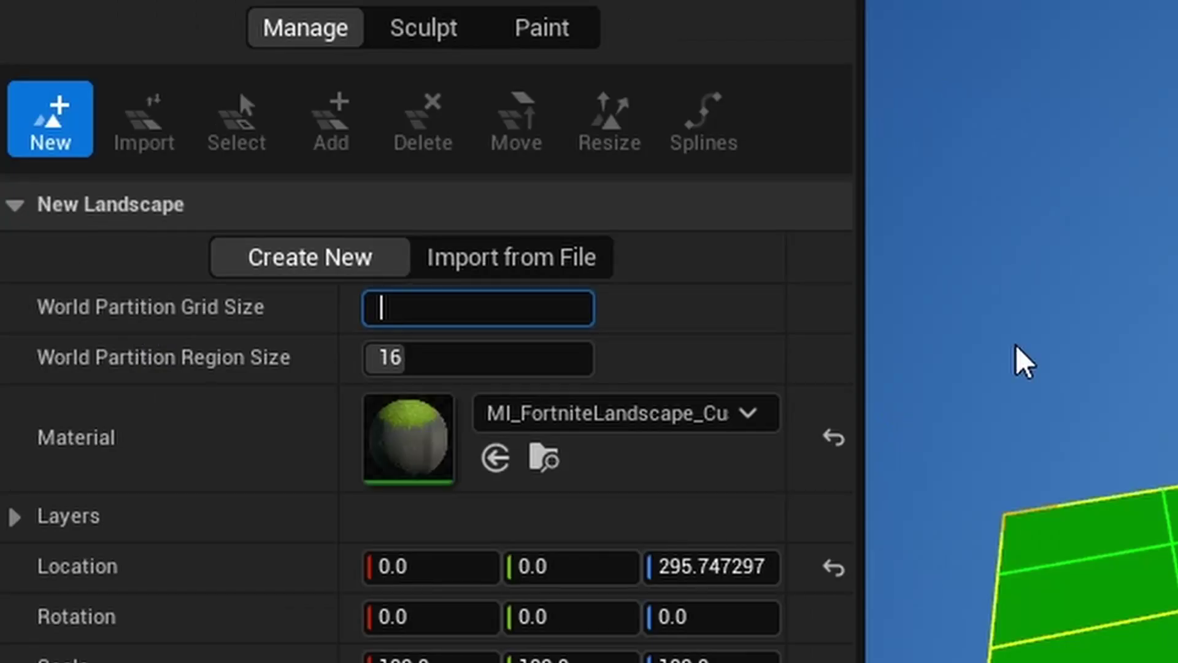
{"action": "type", "text": "2"}
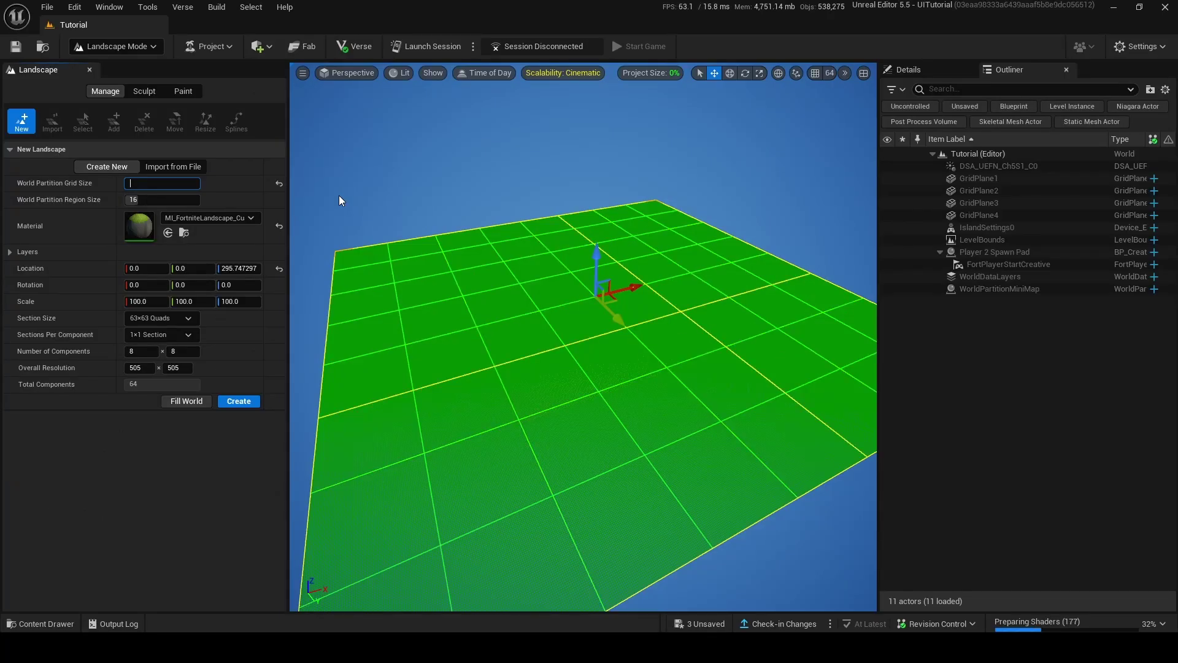
{"action": "key", "text": "BackSpace"}
{"action": "type", "text": "1"}
{"action": "type", "text": "2"}
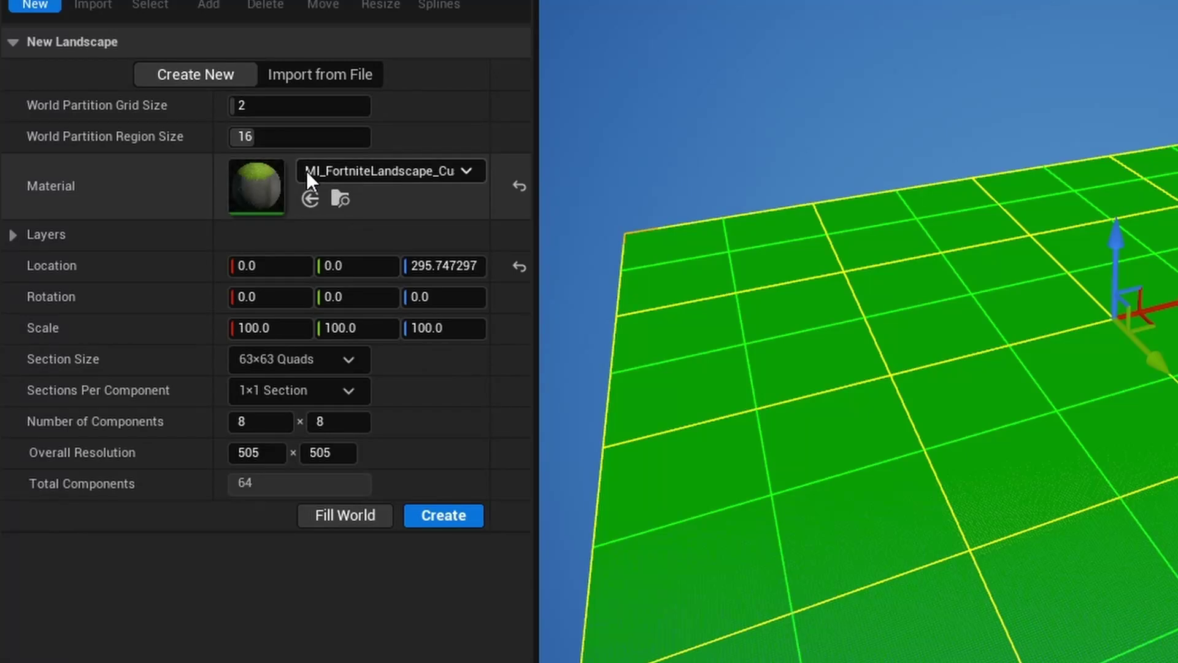
Search the landscape material assets for ASTERIA and assign the Creative Landscape material to the new landscape.
{"action": "left_click", "coordinate": [166, 221]}
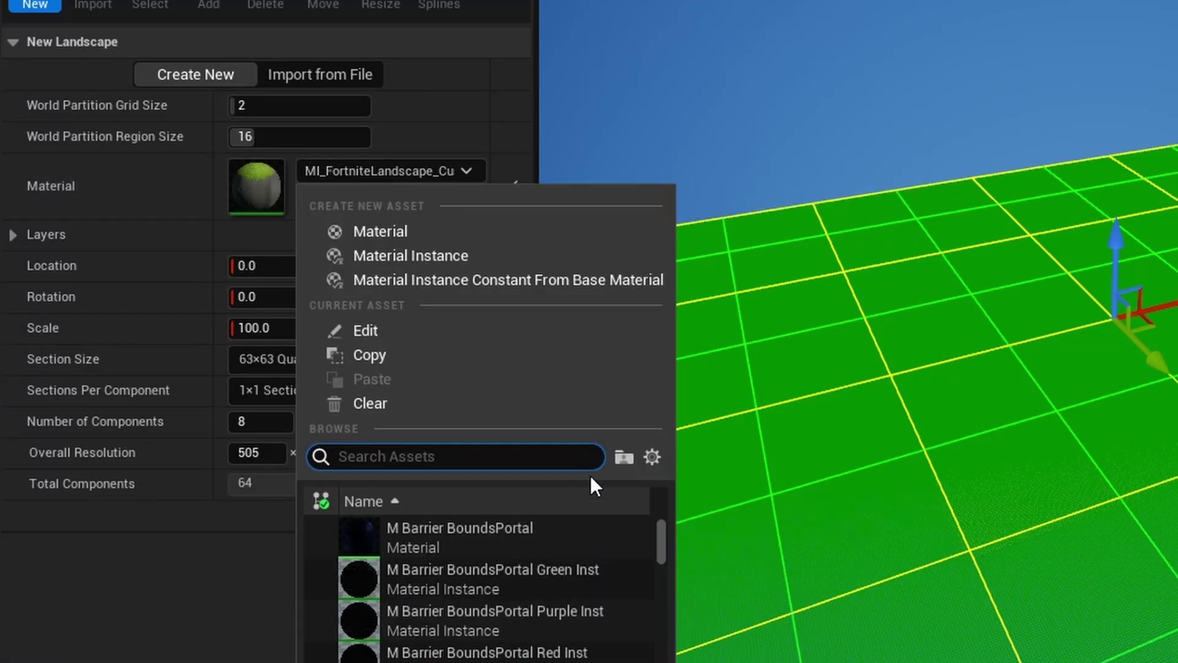
{"action": "type", "text": "ASTERIA"}
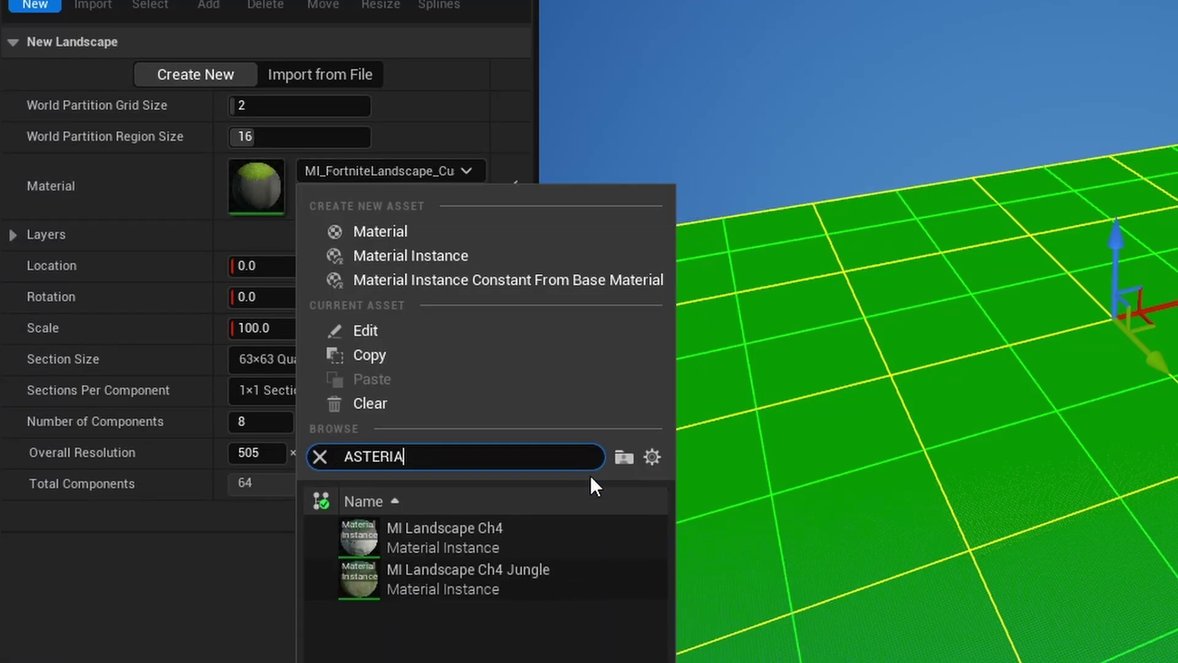
{"action": "left_click", "coordinate": [499, 532]}
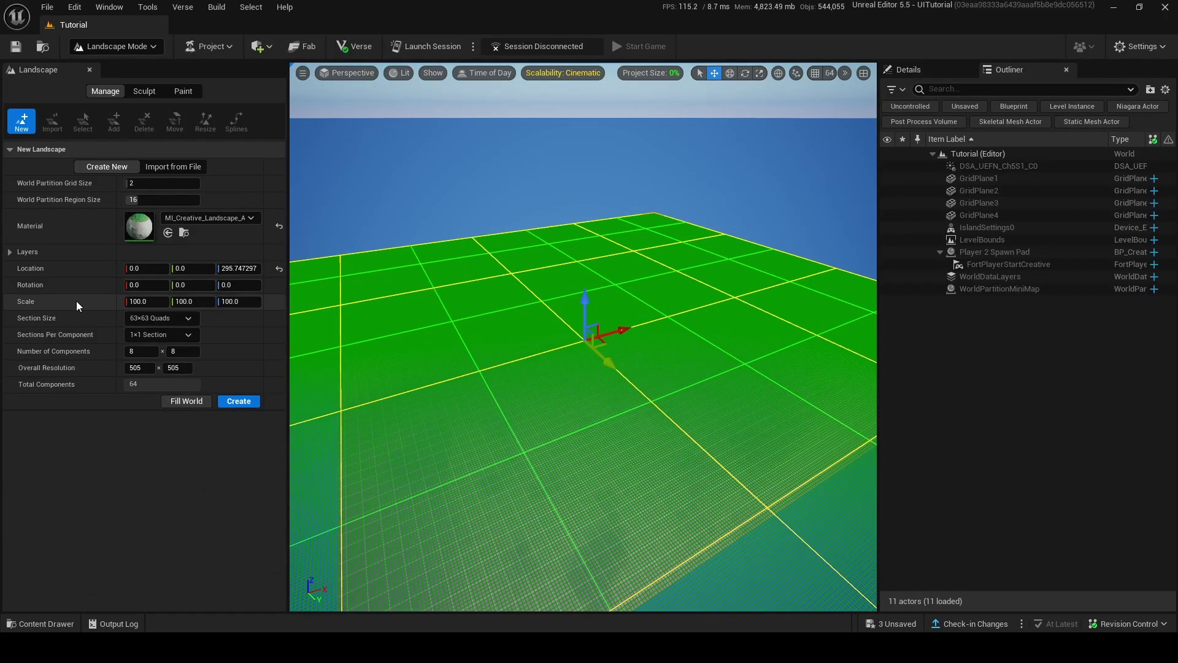
Try enlarging the new landscape's X and Y scale to 3890.
{"action": "mouse_move", "coordinate": [127, 301]}
{"action": "left_mouse_down"}
{"action": "mouse_move", "coordinate": [172, 301]}
{"action": "mouse_move", "coordinate": [148, 302]}
{"action": "left_mouse_up"}
{"action": "right_click_drag", "start_coordinate": [442, 332], "coordinate": [491, 337]}
{"action": "left_click_drag", "start_coordinate": [143, 302], "coordinate": [227, 303]}
{"action": "right_click_drag", "start_coordinate": [491, 337], "coordinate": [553, 386]}
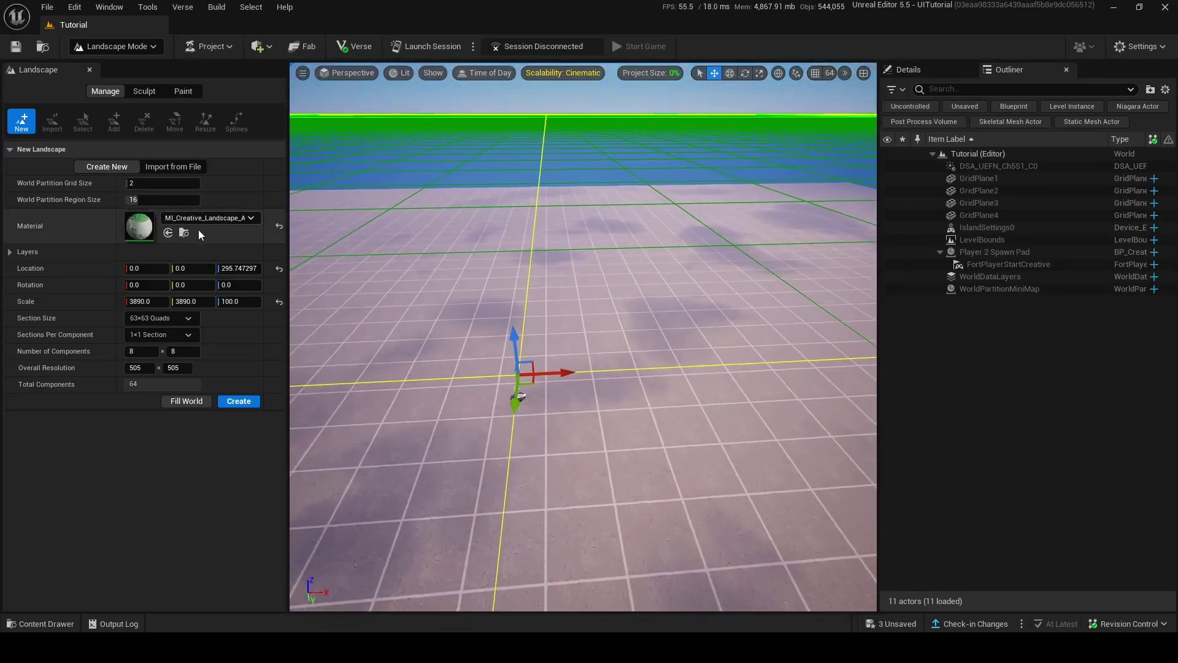
Try an X and Y scale of 925 for the new landscape and reset the scale to 100.
{"action": "left_click_drag", "start_coordinate": [147, 302], "coordinate": [45, 302]}
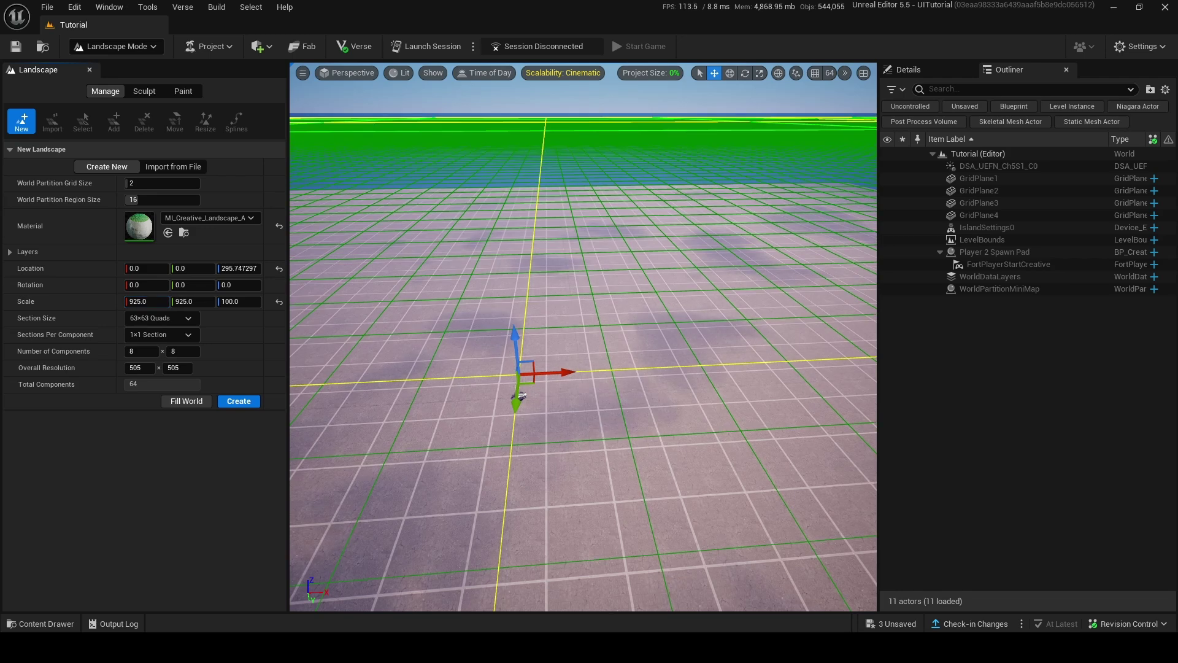
{"action": "right_click_drag", "start_coordinate": [552, 344], "coordinate": [524, 335]}
{"action": "right_click_drag", "start_coordinate": [523, 405], "coordinate": [479, 432]}
{"action": "right_click_drag", "start_coordinate": [739, 266], "coordinate": [753, 256]}
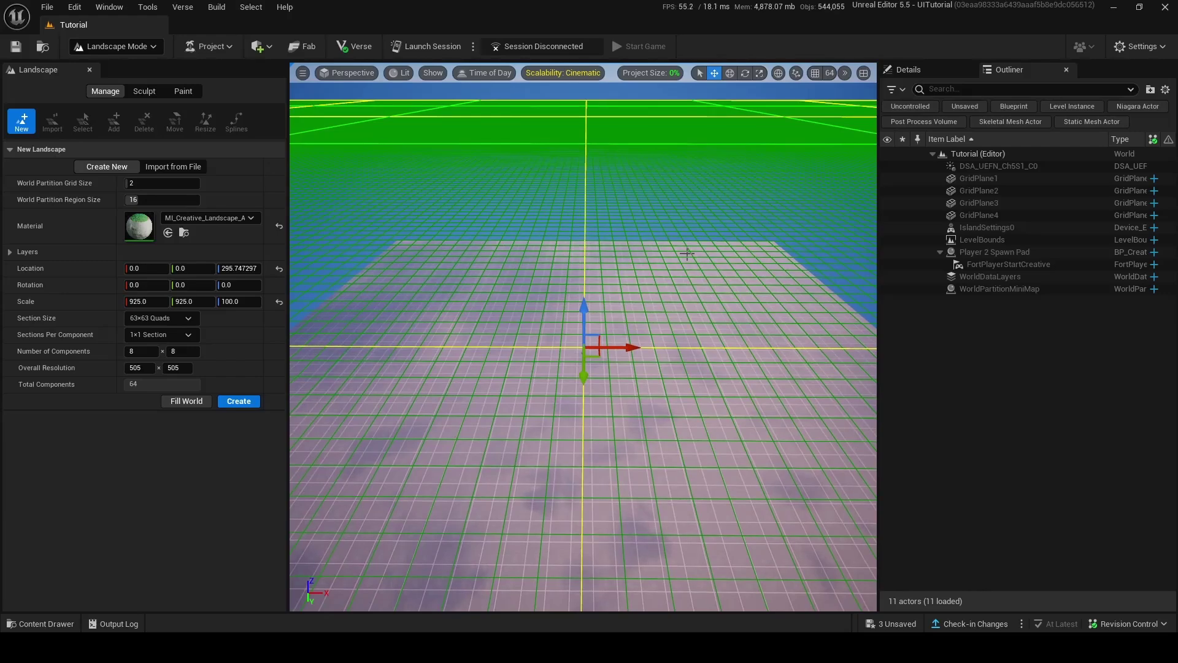
{"action": "left_click", "coordinate": [279, 301]}
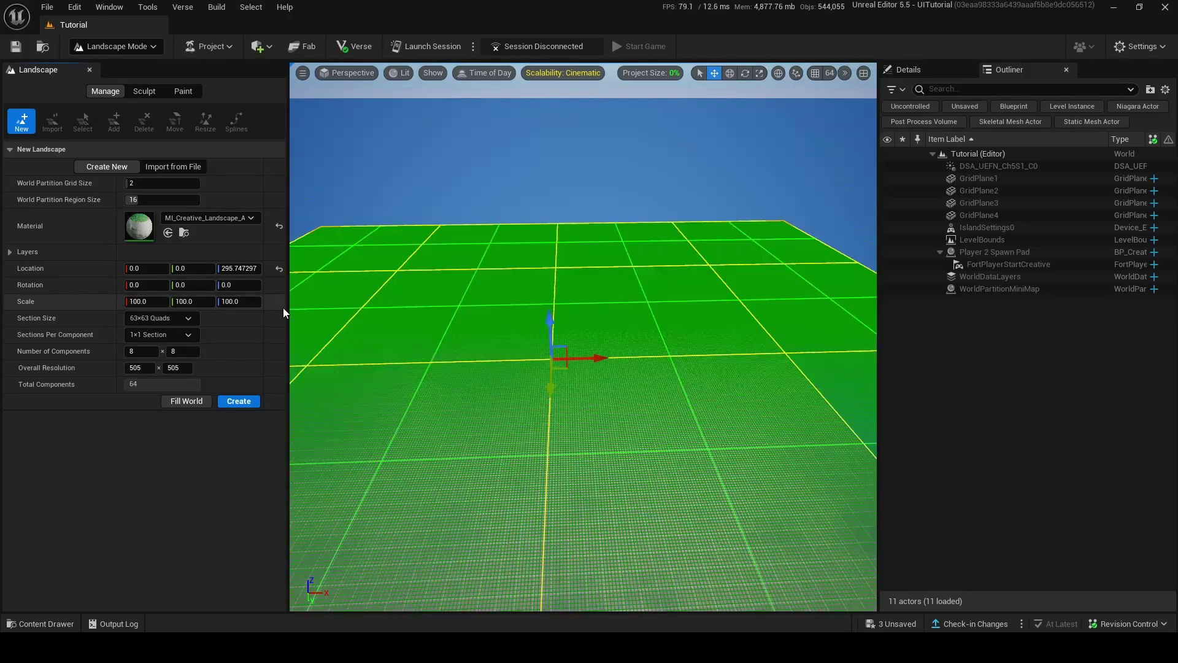
Try an X and Y scale of 3320 for the new landscape and reset it to the default 100.
{"action": "right_click_drag", "start_coordinate": [441, 300], "coordinate": [405, 347]}
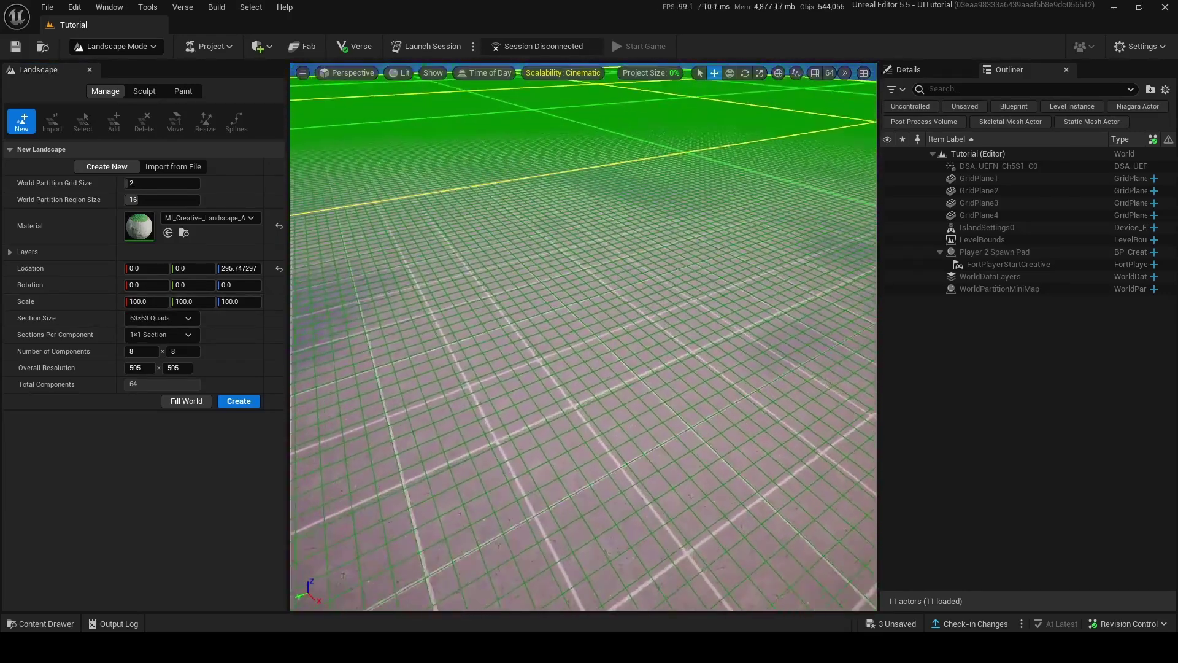
{"action": "right_click_drag", "start_coordinate": [675, 376], "coordinate": [705, 343]}
{"action": "left_click_drag", "start_coordinate": [146, 301], "coordinate": [161, 301]}
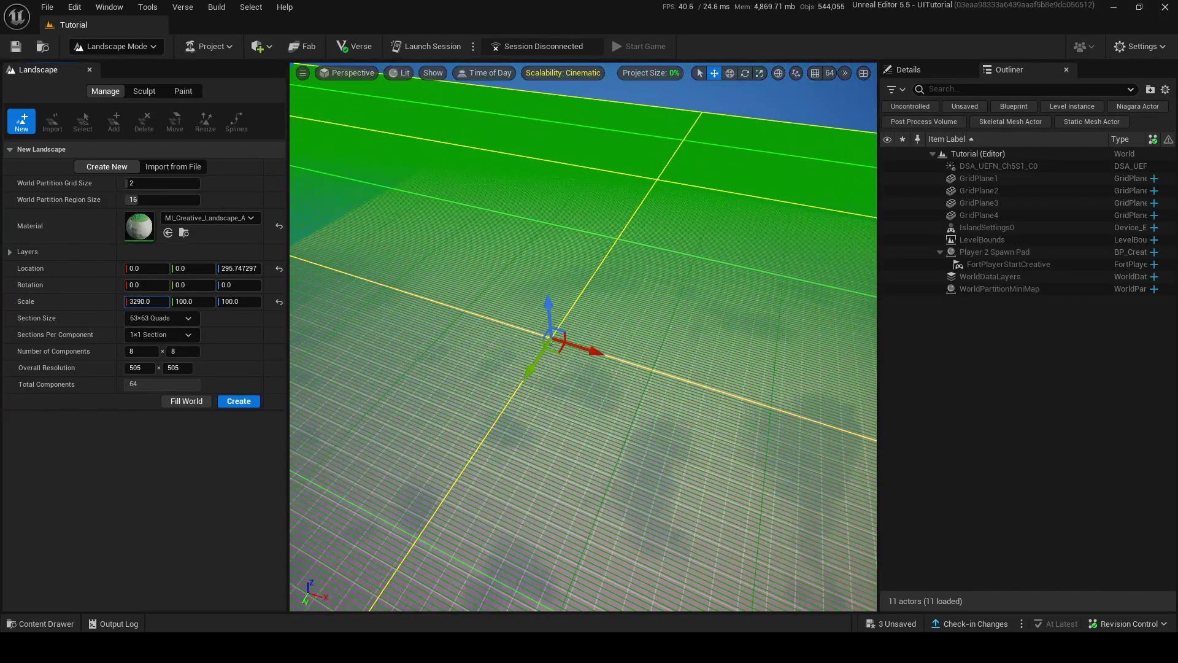
{"action": "left_click_drag", "start_coordinate": [146, 302], "coordinate": [185, 301]}
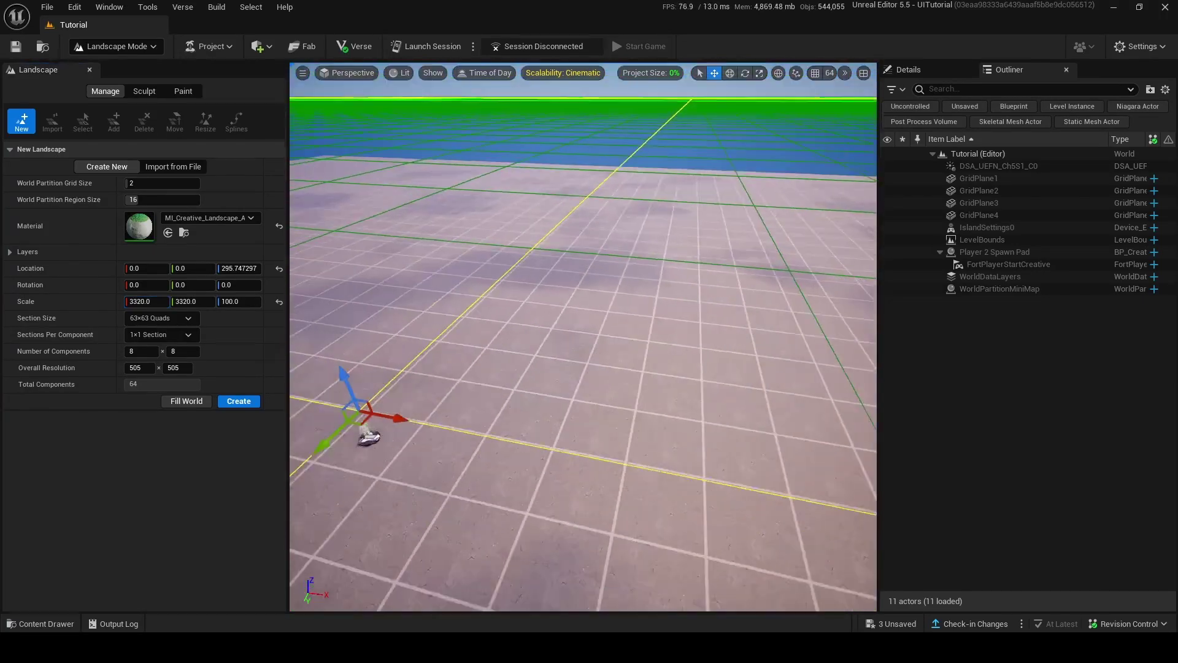
{"action": "right_click_drag", "start_coordinate": [688, 343], "coordinate": [566, 237]}
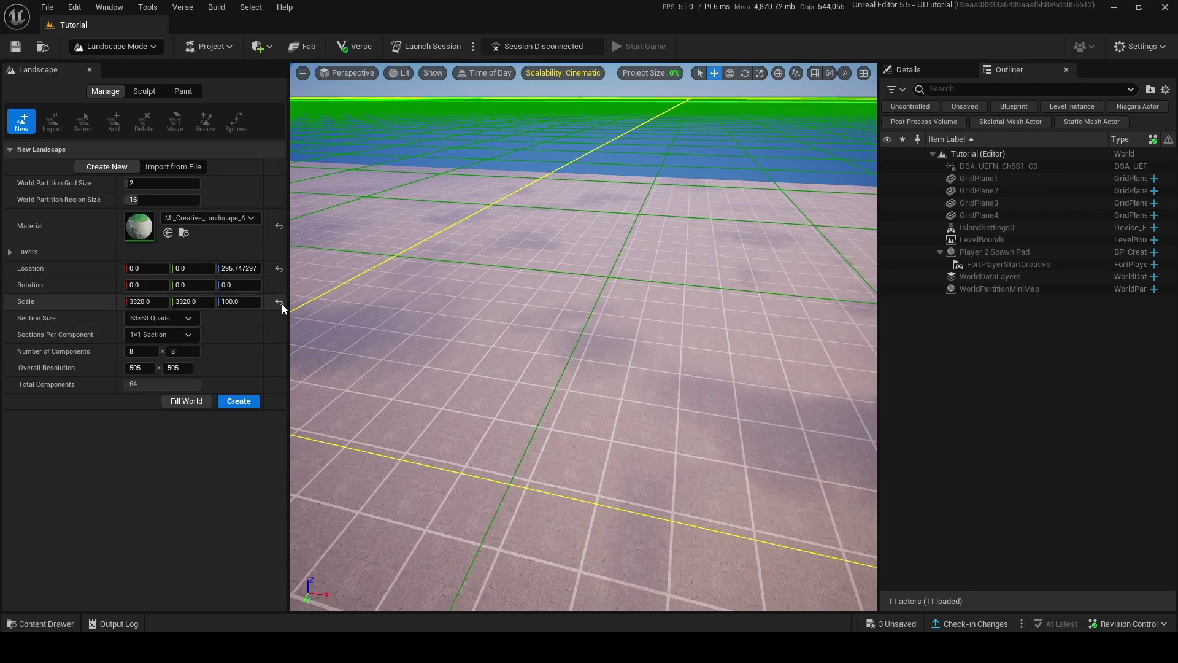
{"action": "left_click", "coordinate": [280, 302]}
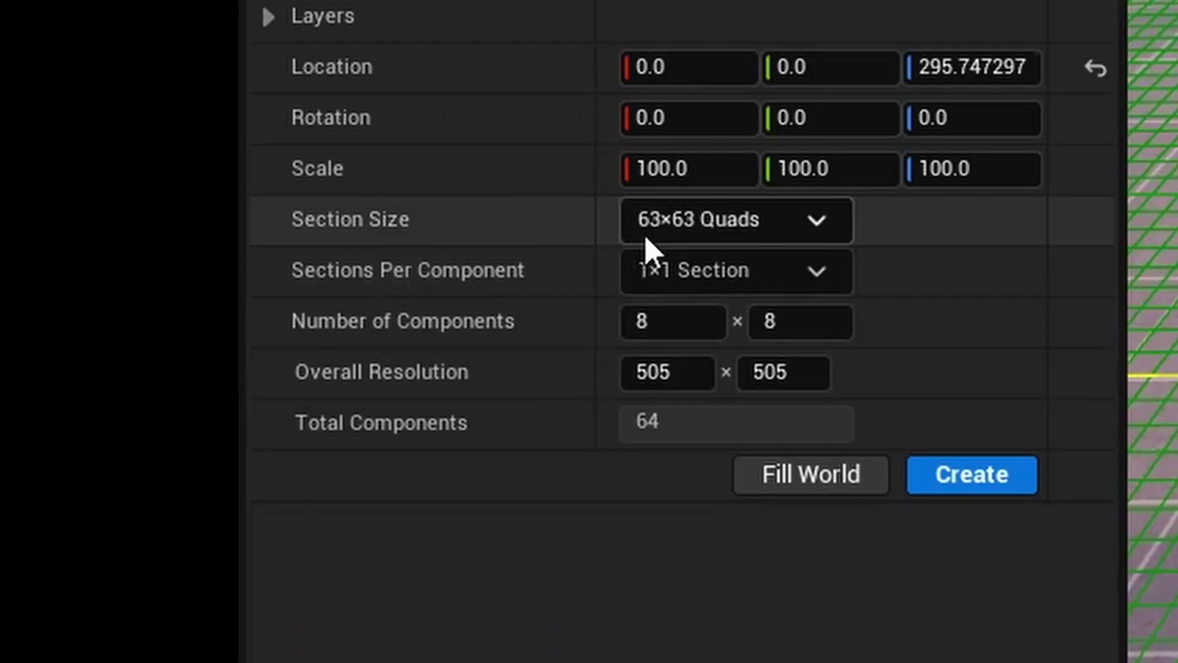
Compare landscape section sizes from 7×7 up to 255×255 quads and reset the section size to 63×63 quads.
{"action": "left_click", "coordinate": [170, 321]}
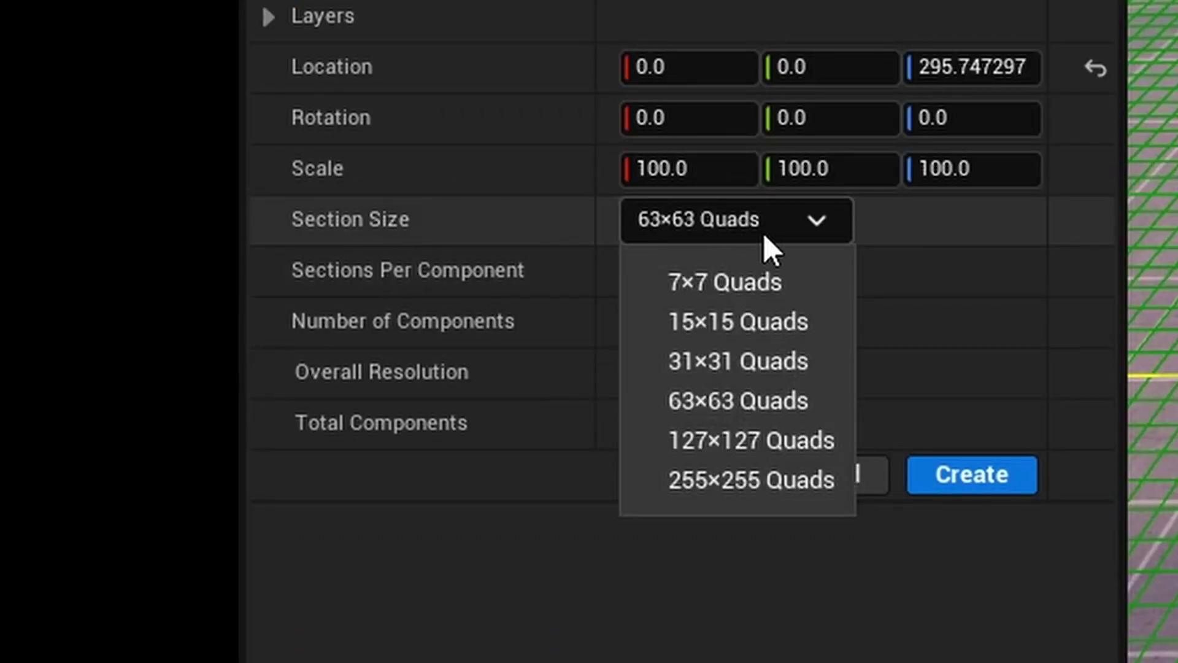
{"action": "left_click", "coordinate": [751, 479]}
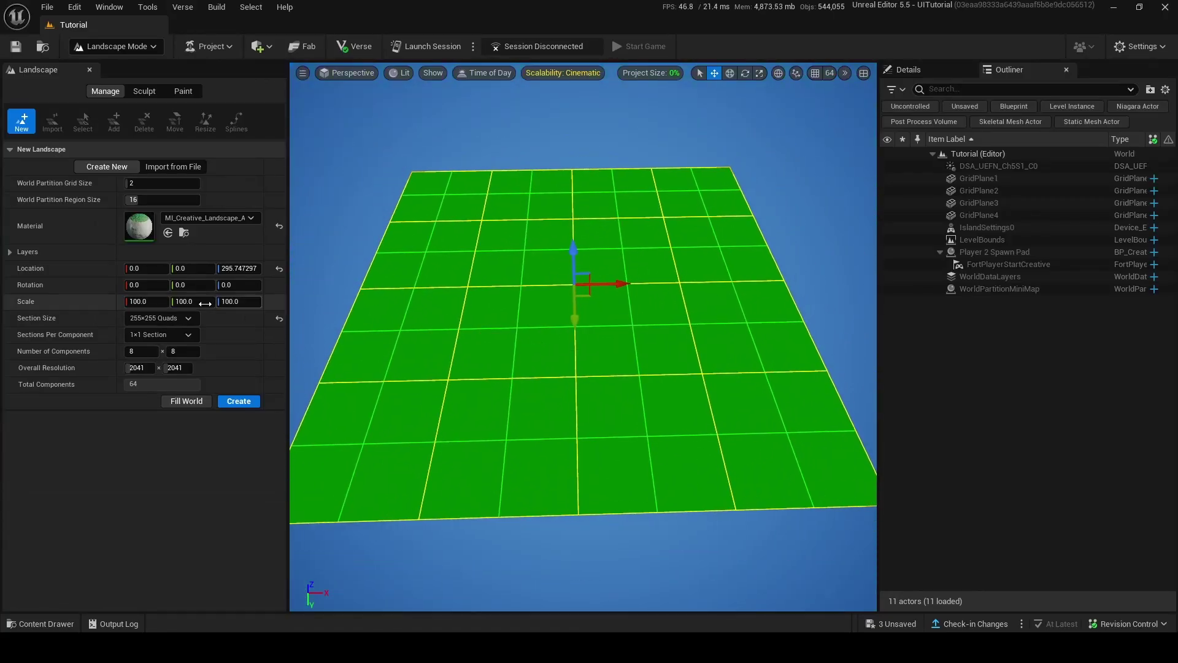
{"action": "left_click", "coordinate": [161, 318]}
{"action": "left_click", "coordinate": [158, 338]}
{"action": "left_click", "coordinate": [161, 318]}
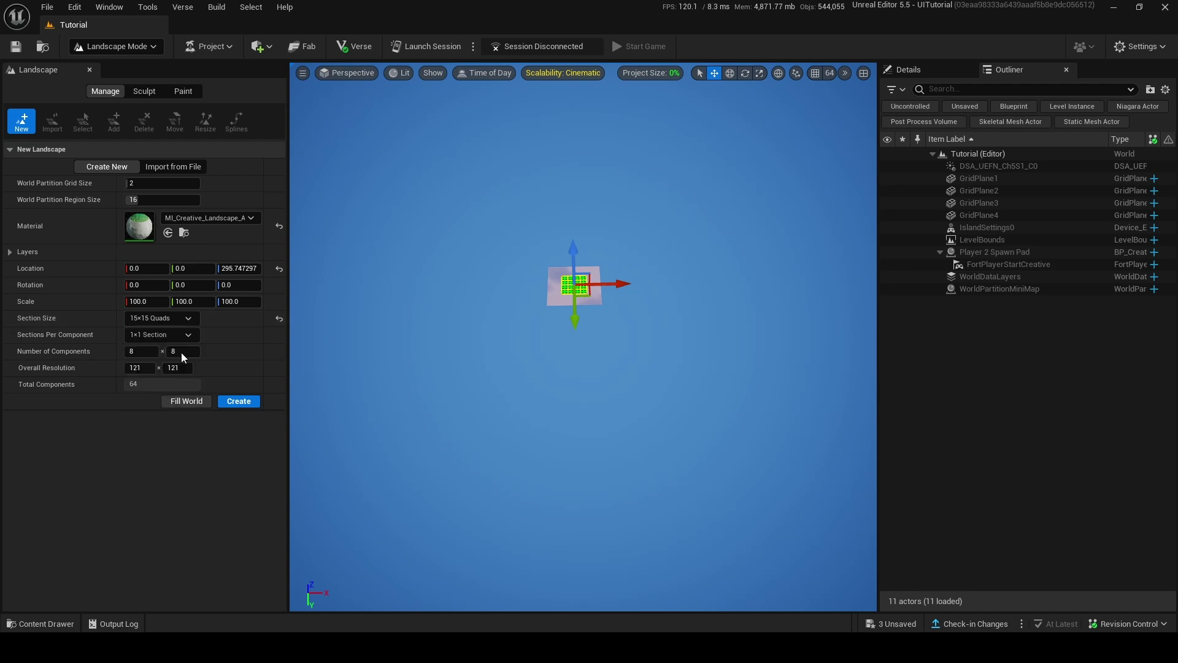
{"action": "left_click", "coordinate": [163, 377]}
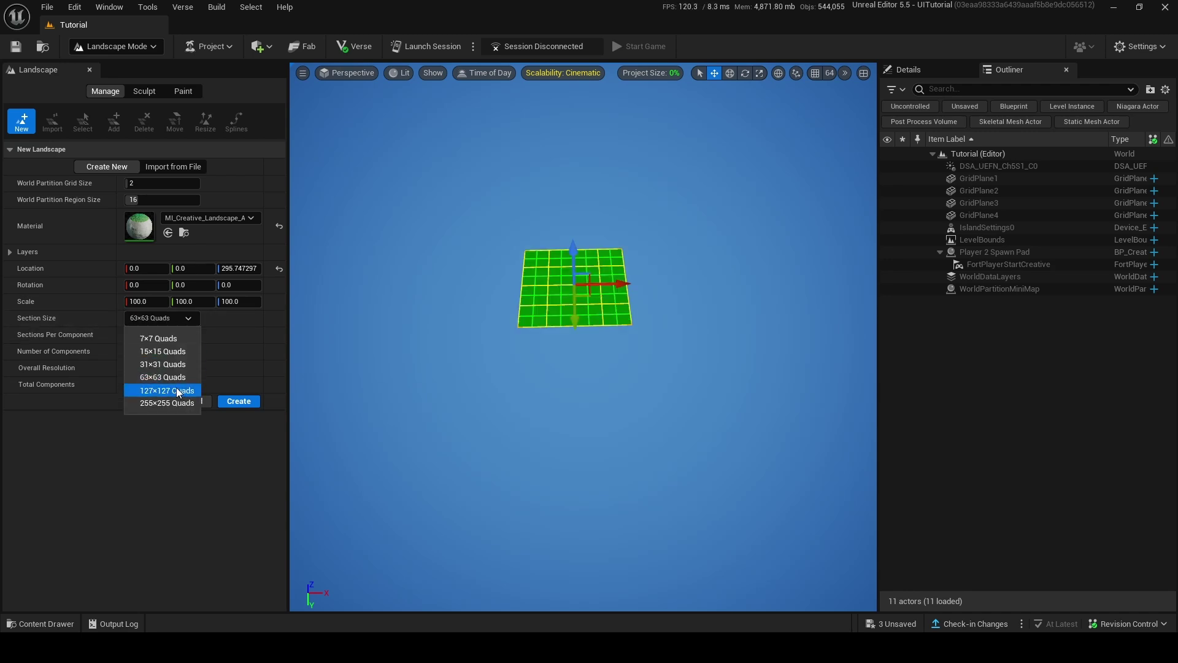
{"action": "left_click", "coordinate": [178, 390]}
{"action": "left_click", "coordinate": [179, 318]}
{"action": "left_click", "coordinate": [169, 403]}
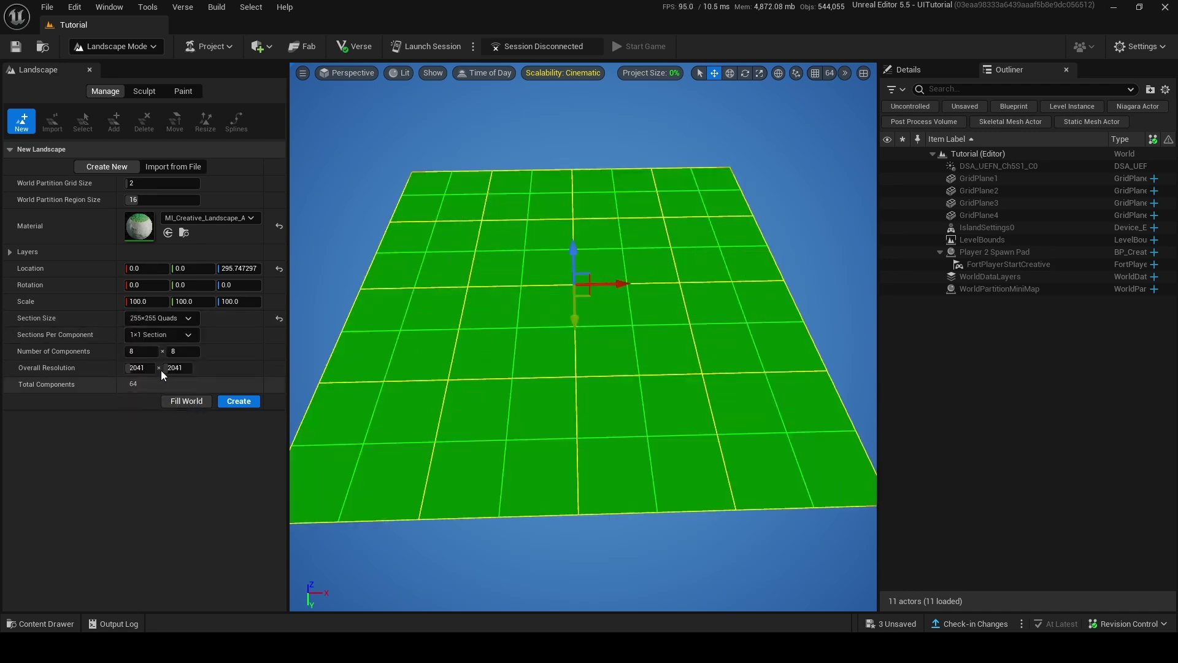
{"action": "left_click", "coordinate": [277, 320]}
Try out the Sections Per Component options and leave the setting at 1×1 Section.
{"action": "key", "text": "w"}
{"action": "right_click_drag", "start_coordinate": [377, 347], "coordinate": [343, 295]}
{"action": "left_click", "coordinate": [144, 334]}
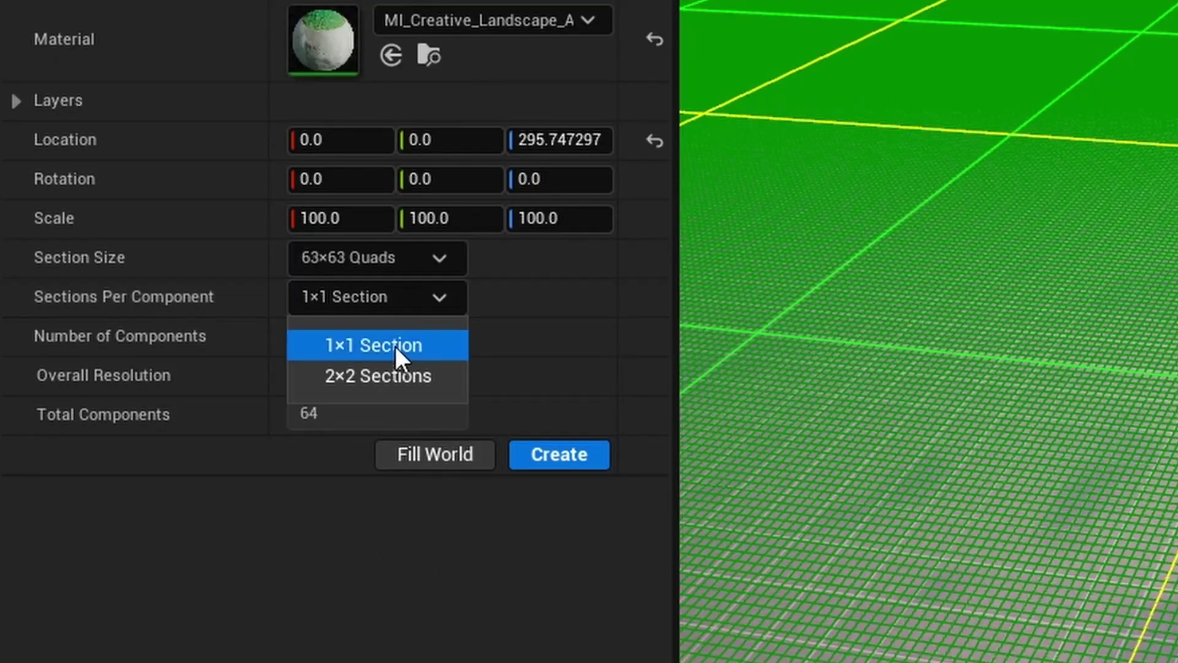
{"action": "left_click", "coordinate": [367, 366]}
{"action": "right_click_drag", "start_coordinate": [859, 331], "coordinate": [859, 368]}
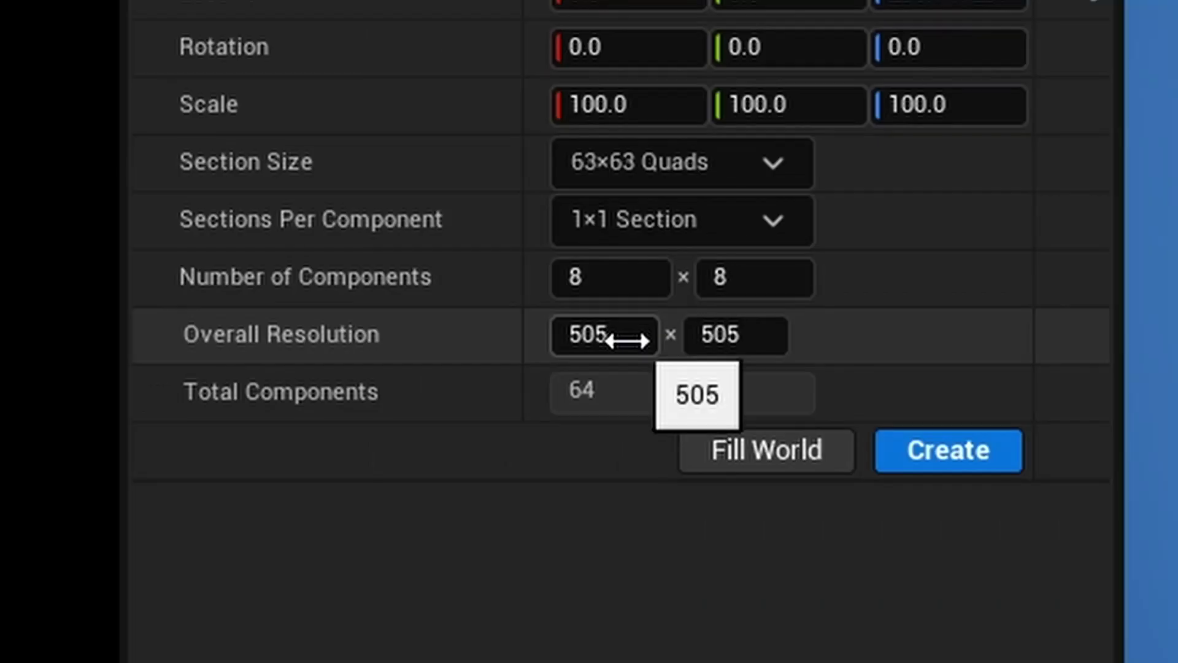
Try raising the new landscape's overall resolution to 8191 × 8191.
{"action": "left_click_drag", "start_coordinate": [626, 339], "coordinate": [846, 335]}
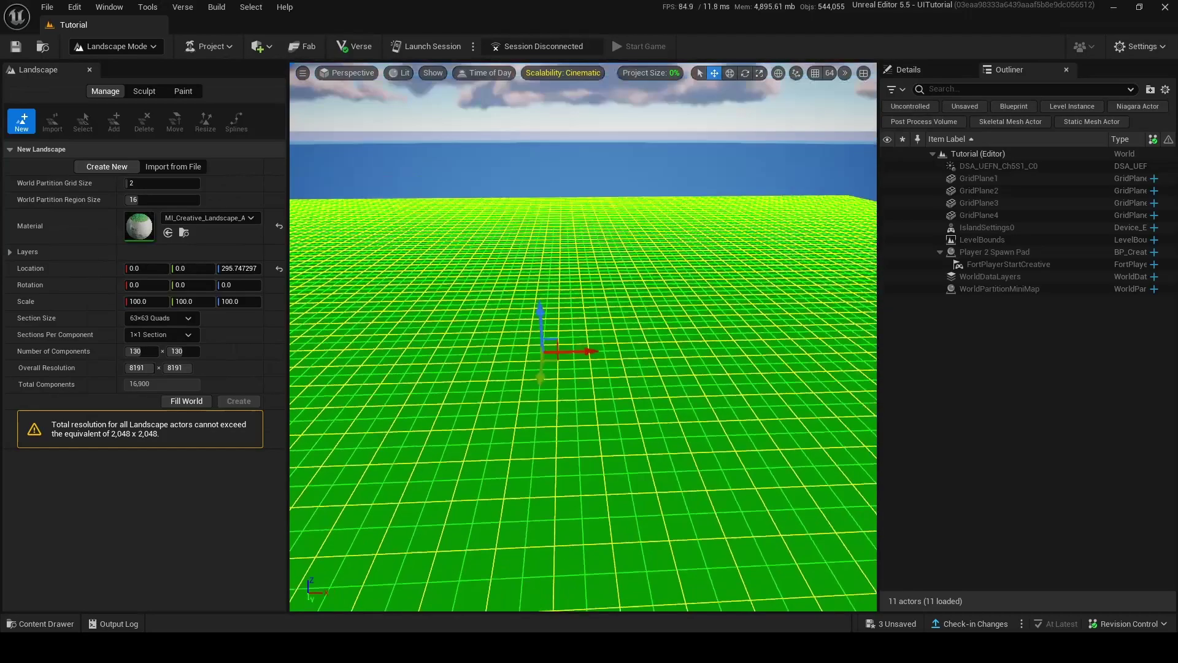
{"action": "right_click_drag", "start_coordinate": [467, 368], "coordinate": [479, 412]}
{"action": "right_click_drag", "start_coordinate": [550, 358], "coordinate": [536, 341]}
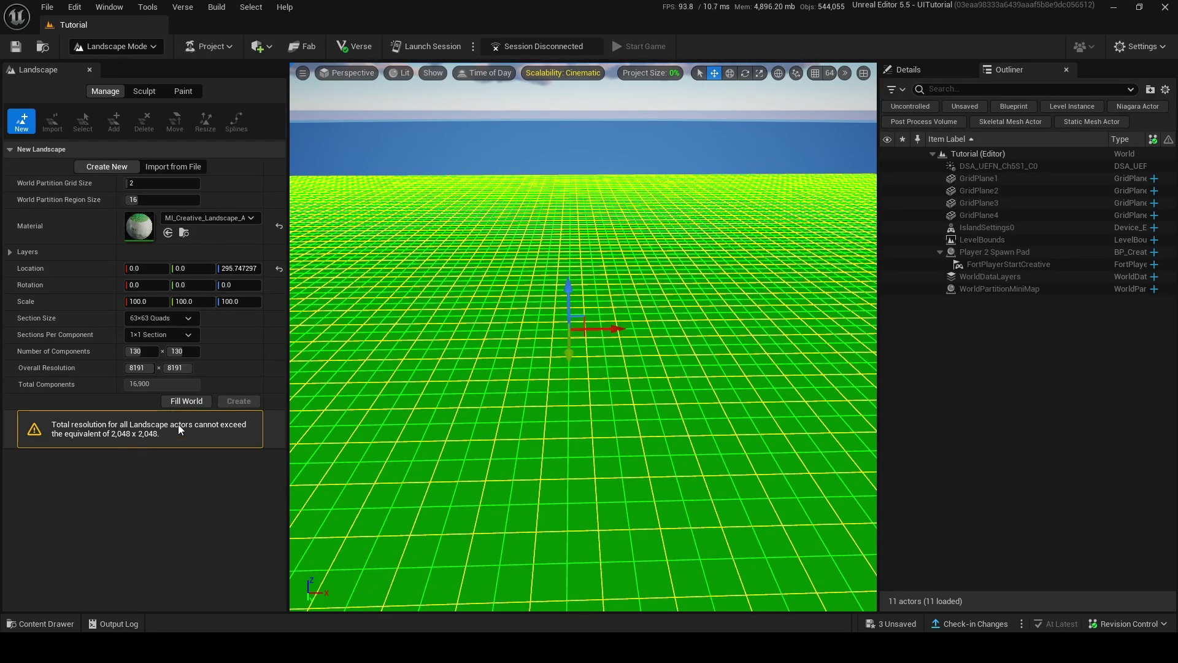
{"action": "mouse_move", "coordinate": [466, 368]}
{"action": "right_mouse_down"}
{"action": "mouse_move", "coordinate": [509, 393]}
{"action": "mouse_move", "coordinate": [500, 331]}
{"action": "mouse_move", "coordinate": [491, 393]}
{"action": "mouse_move", "coordinate": [488, 353]}
{"action": "mouse_move", "coordinate": [485, 368]}
{"action": "mouse_move", "coordinate": [454, 368]}
{"action": "right_mouse_up"}
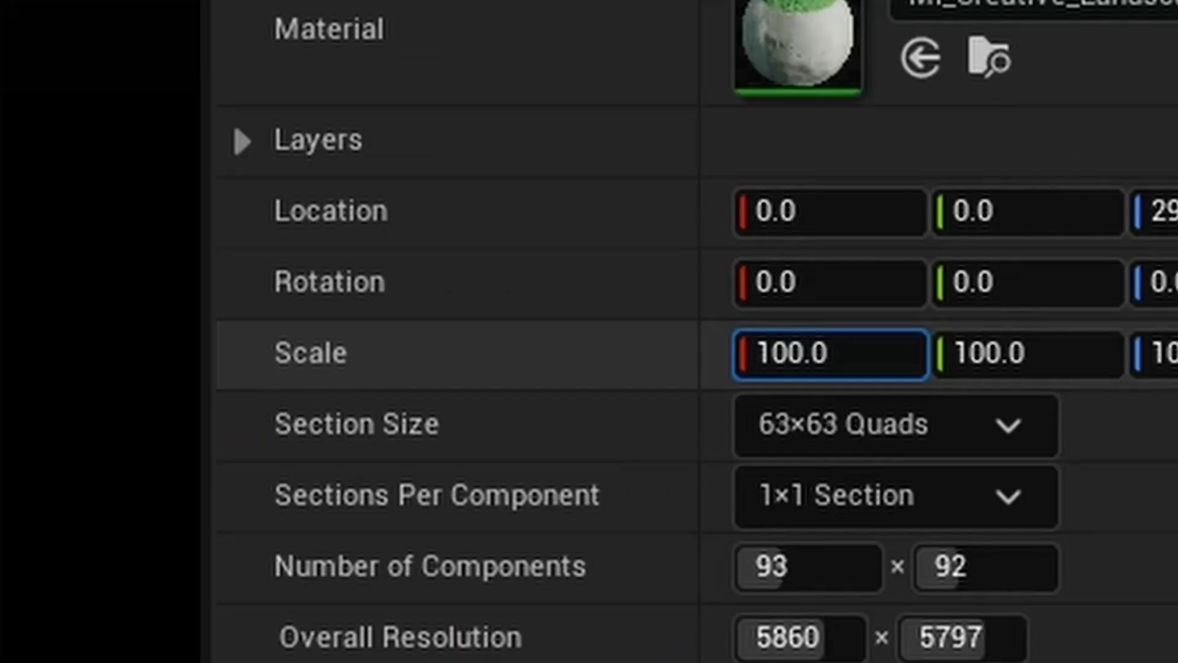
Enlarge the landscape's X and Y scale and create it with 8 × 8 components at 505 × 505 resolution.
{"action": "left_click_drag", "start_coordinate": [147, 302], "coordinate": [184, 301]}
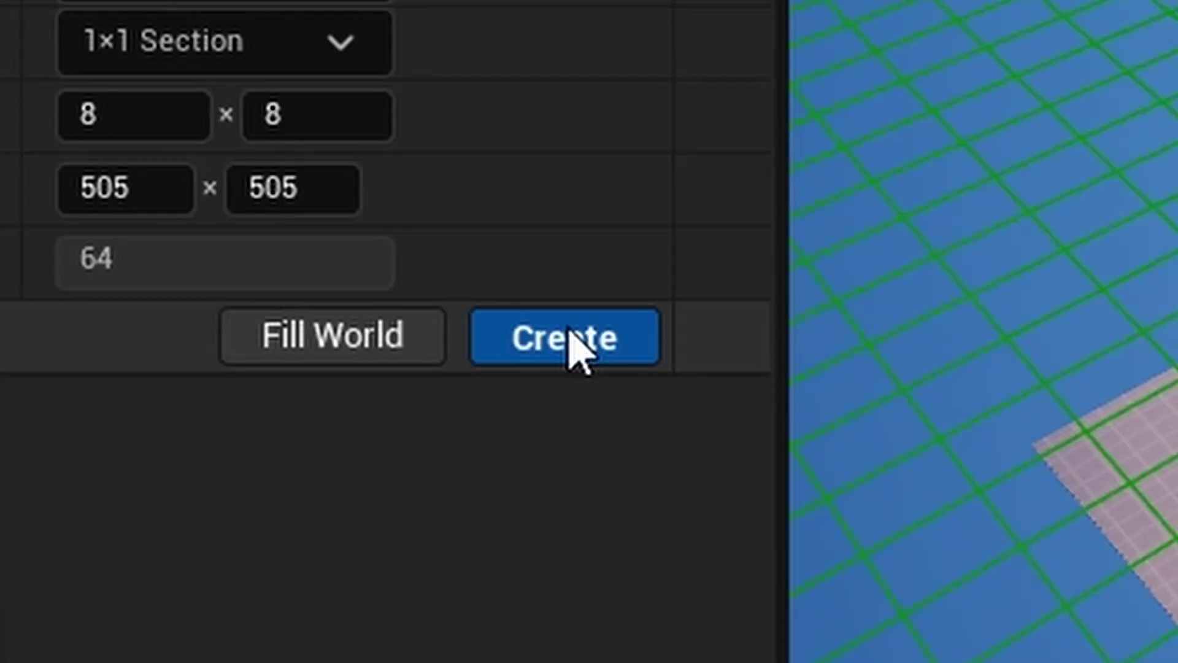
{"action": "left_click", "coordinate": [570, 337]}
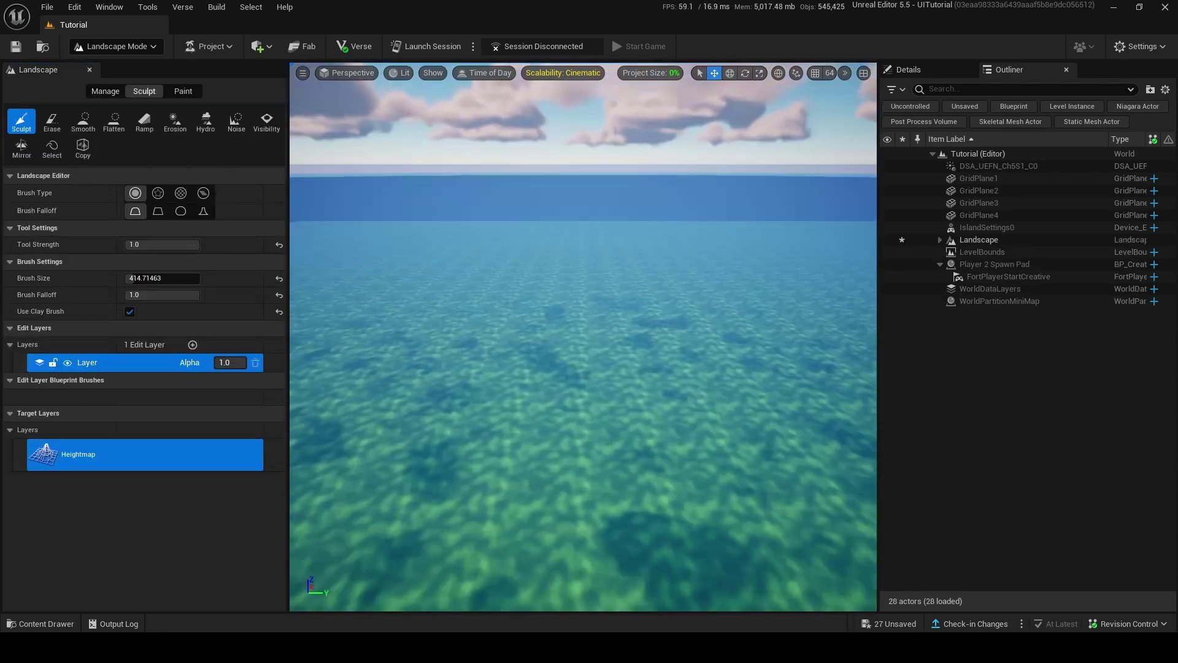
Sculpt a raised, steep-sided hill on the new landscape with a brush size of about 4441 and strength 1.0.
{"action": "right_click_drag", "start_coordinate": [583, 336], "coordinate": [387, 322]}
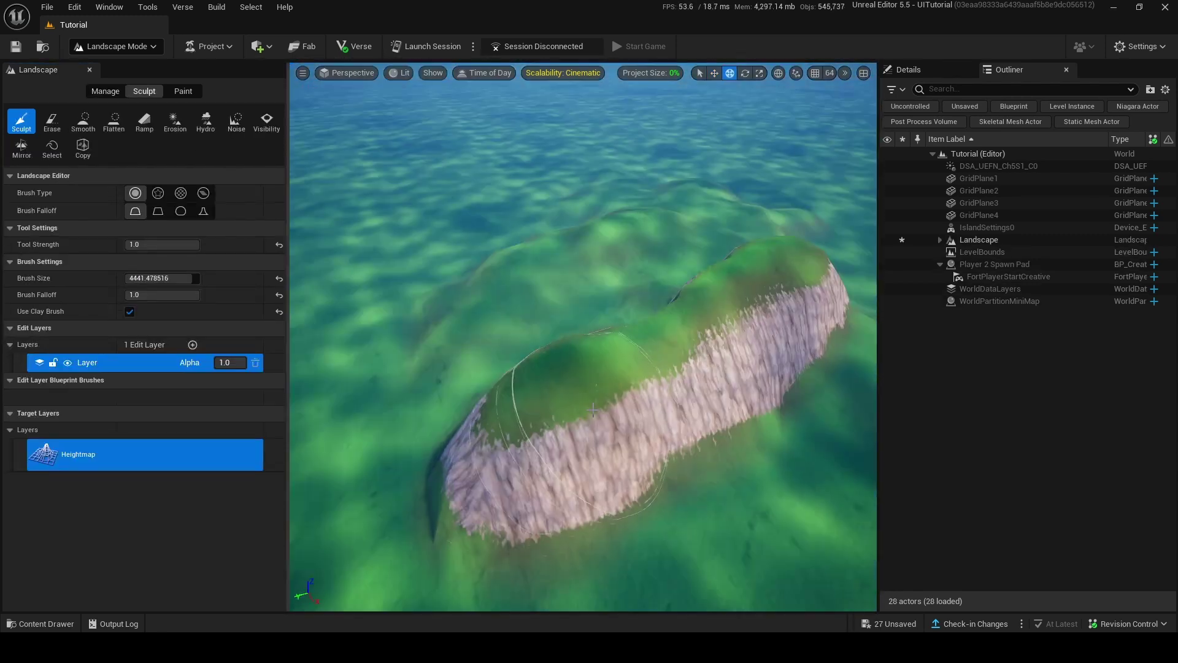
{"action": "key", "text": "w"}
{"action": "mouse_move", "coordinate": [655, 438]}
{"action": "right_mouse_down"}
{"action": "mouse_move", "coordinate": [786, 469]}
{"action": "mouse_move", "coordinate": [872, 429]}
{"action": "right_mouse_up"}
{"action": "right_click_drag", "start_coordinate": [583, 337], "coordinate": [343, 329]}
{"action": "right_click_drag", "start_coordinate": [614, 442], "coordinate": [608, 444]}
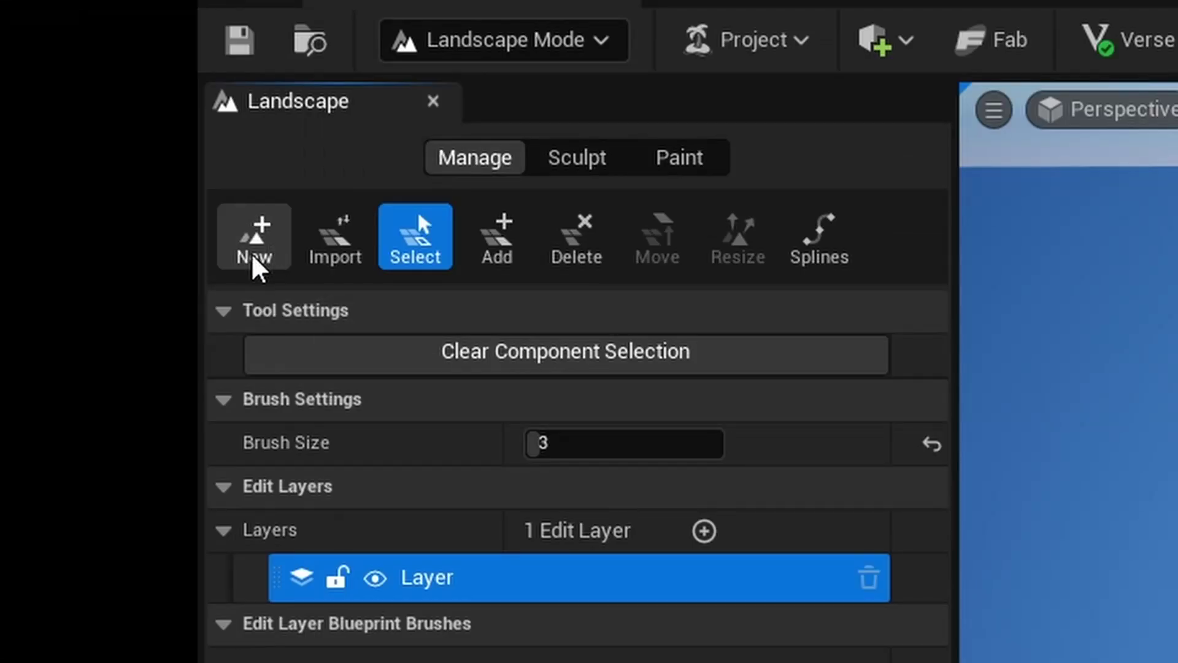
Reset the next new landscape's location to 0 and its scale to 100, and reposition its preview in the level.
{"action": "left_click", "coordinate": [22, 122]}
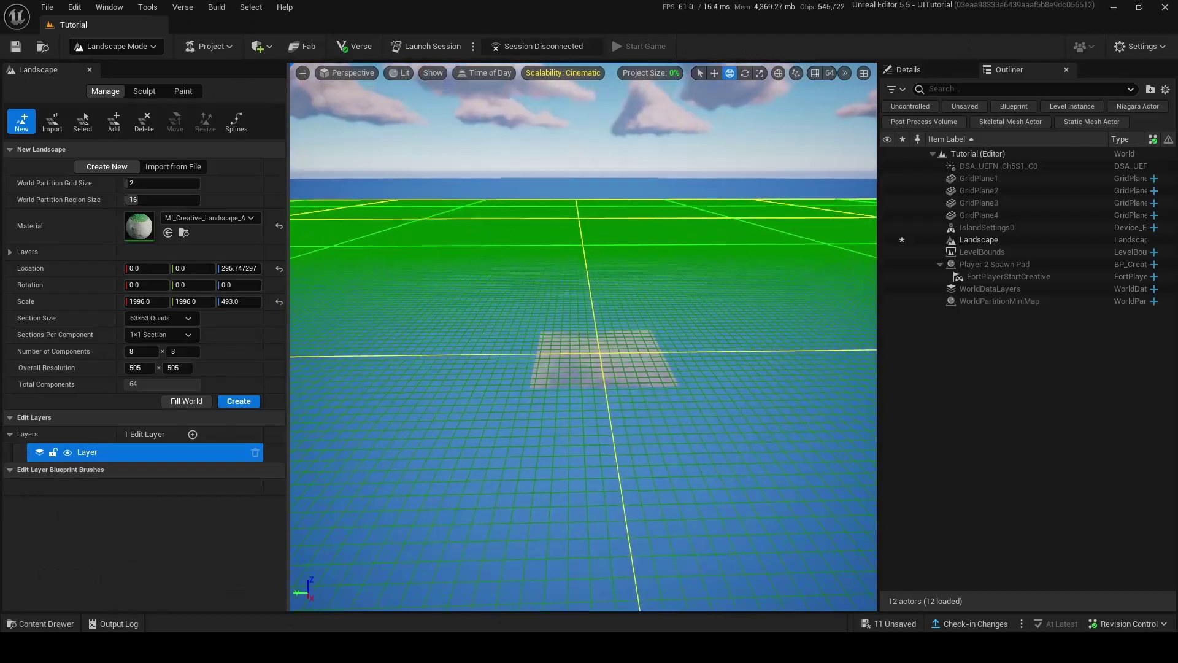
{"action": "left_click", "coordinate": [279, 302]}
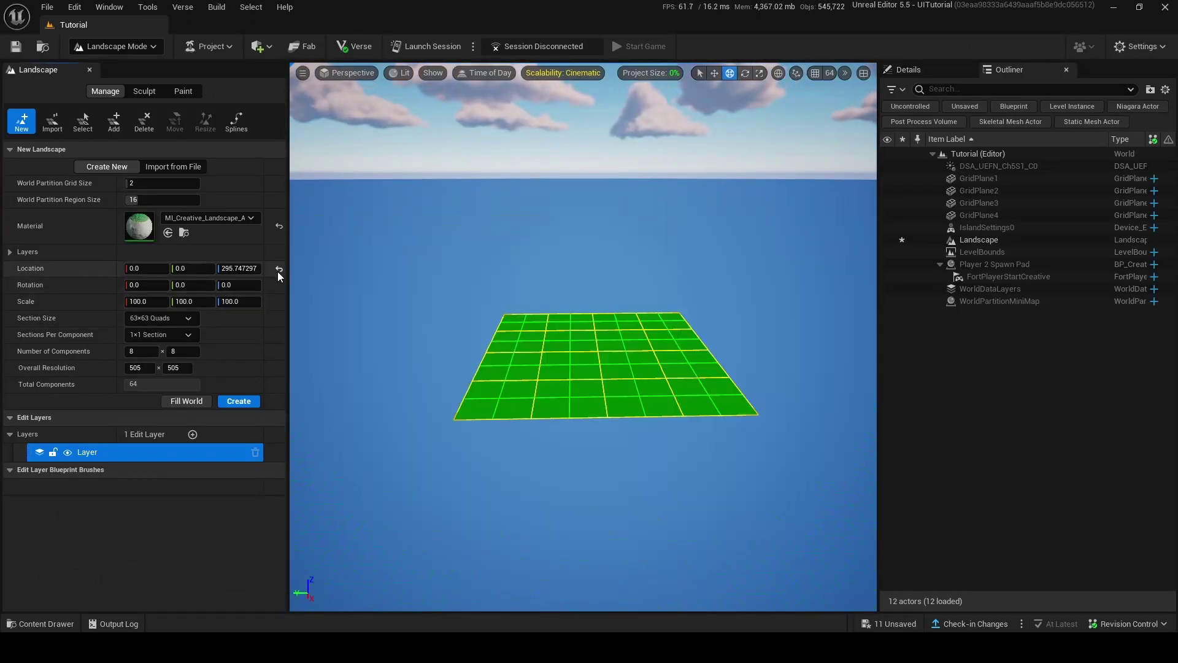
{"action": "left_click", "coordinate": [278, 269]}
{"action": "right_click_drag", "start_coordinate": [495, 303], "coordinate": [553, 335]}
{"action": "key", "text": "w"}
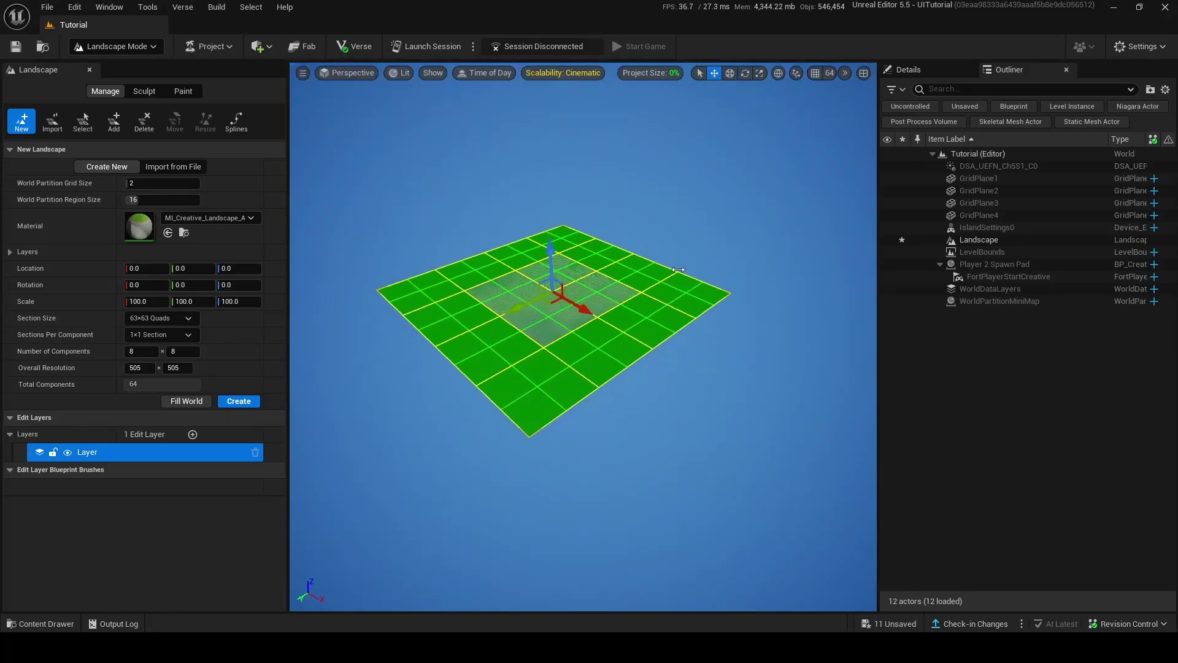
{"action": "right_click_drag", "start_coordinate": [610, 289], "coordinate": [610, 268]}
{"action": "left_click_drag", "start_coordinate": [564, 295], "coordinate": [565, 280]}
{"action": "right_click_drag", "start_coordinate": [588, 268], "coordinate": [577, 288]}
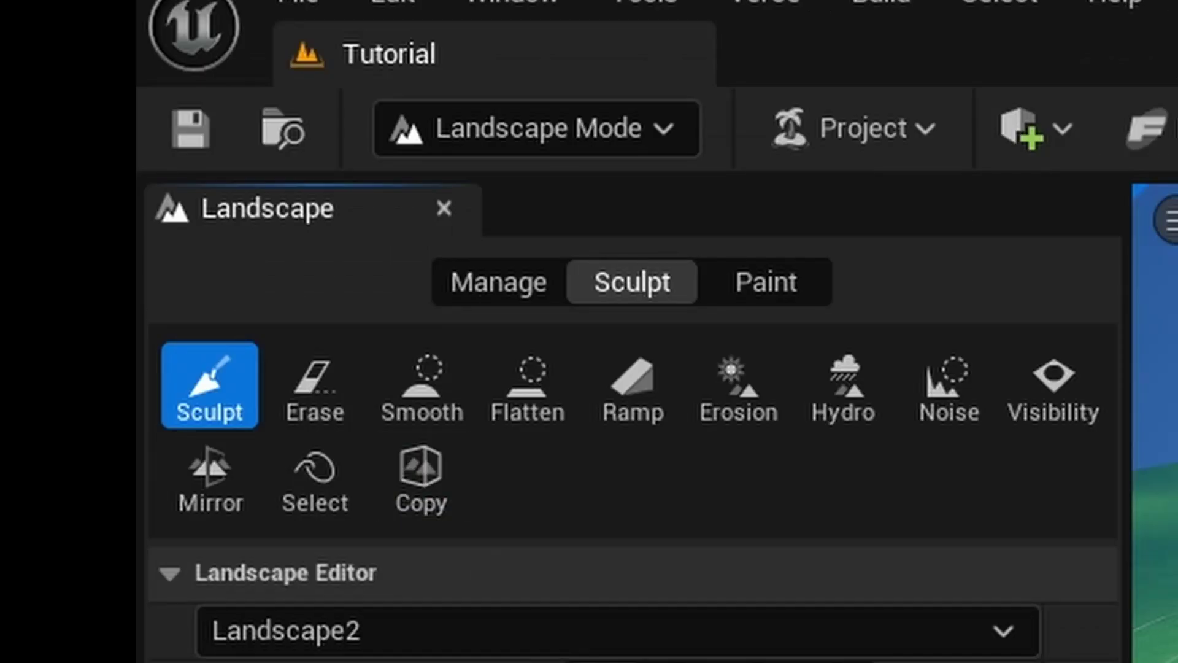
Sculpt steep raised hills on Landscape2 using the clay brush at strength 1.0 with a brush size of about 1887.
{"action": "mouse_move", "coordinate": [571, 319]}
{"action": "left_mouse_down"}
{"action": "mouse_move", "coordinate": [660, 319]}
{"action": "mouse_move", "coordinate": [777, 350]}
{"action": "mouse_move", "coordinate": [552, 297]}
{"action": "left_mouse_up"}
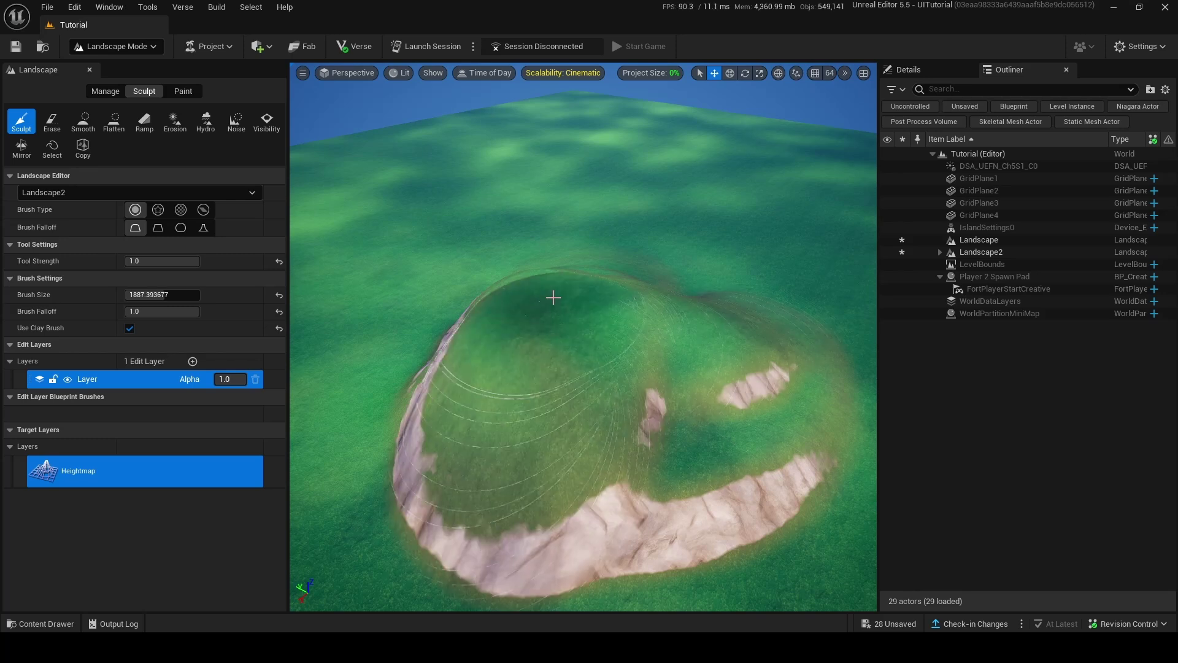
{"action": "right_click_drag", "start_coordinate": [552, 297], "coordinate": [463, 318]}
{"action": "mouse_move", "coordinate": [462, 317]}
{"action": "left_mouse_down"}
{"action": "mouse_move", "coordinate": [537, 300]}
{"action": "mouse_move", "coordinate": [473, 375]}
{"action": "mouse_move", "coordinate": [552, 399]}
{"action": "mouse_move", "coordinate": [471, 379]}
{"action": "left_mouse_up"}
{"action": "right_click_drag", "start_coordinate": [471, 380], "coordinate": [423, 331]}
{"action": "right_click_drag", "start_coordinate": [845, 221], "coordinate": [706, 234]}
{"action": "mouse_move", "coordinate": [706, 245]}
{"action": "left_mouse_down"}
{"action": "mouse_move", "coordinate": [633, 371]}
{"action": "mouse_move", "coordinate": [526, 386]}
{"action": "mouse_move", "coordinate": [470, 355]}
{"action": "left_mouse_up"}
{"action": "mouse_move", "coordinate": [470, 355]}
{"action": "right_mouse_down"}
{"action": "mouse_move", "coordinate": [521, 264]}
{"action": "mouse_move", "coordinate": [561, 283]}
{"action": "right_mouse_up"}
{"action": "left_click_drag", "start_coordinate": [604, 362], "coordinate": [580, 344]}
{"action": "right_click_drag", "start_coordinate": [579, 346], "coordinate": [517, 279]}
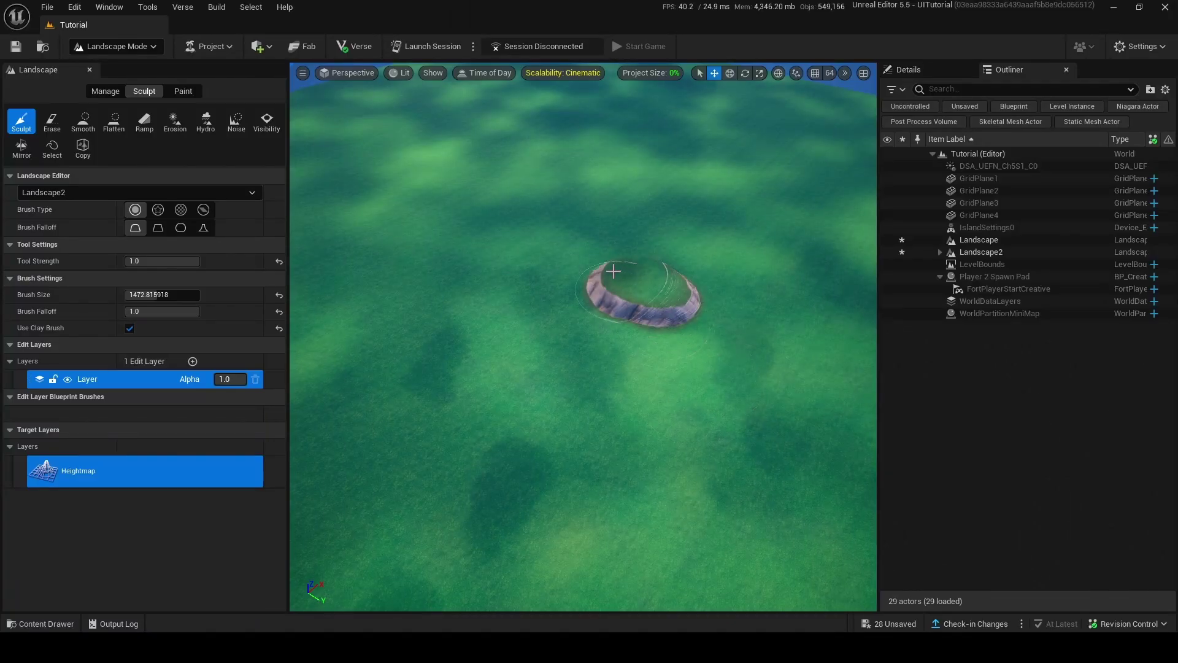
Sculpt long strokes across the ground around the small round mound with a brush size of about 1473.
{"action": "mouse_move", "coordinate": [464, 338]}
{"action": "left_mouse_down"}
{"action": "mouse_move", "coordinate": [553, 477]}
{"action": "mouse_move", "coordinate": [789, 473]}
{"action": "mouse_move", "coordinate": [773, 269]}
{"action": "left_mouse_up"}
{"action": "mouse_move", "coordinate": [430, 203]}
{"action": "left_mouse_down"}
{"action": "mouse_move", "coordinate": [564, 540]}
{"action": "mouse_move", "coordinate": [682, 287]}
{"action": "mouse_move", "coordinate": [728, 371]}
{"action": "left_mouse_up"}
{"action": "right_click_drag", "start_coordinate": [727, 371], "coordinate": [599, 313]}
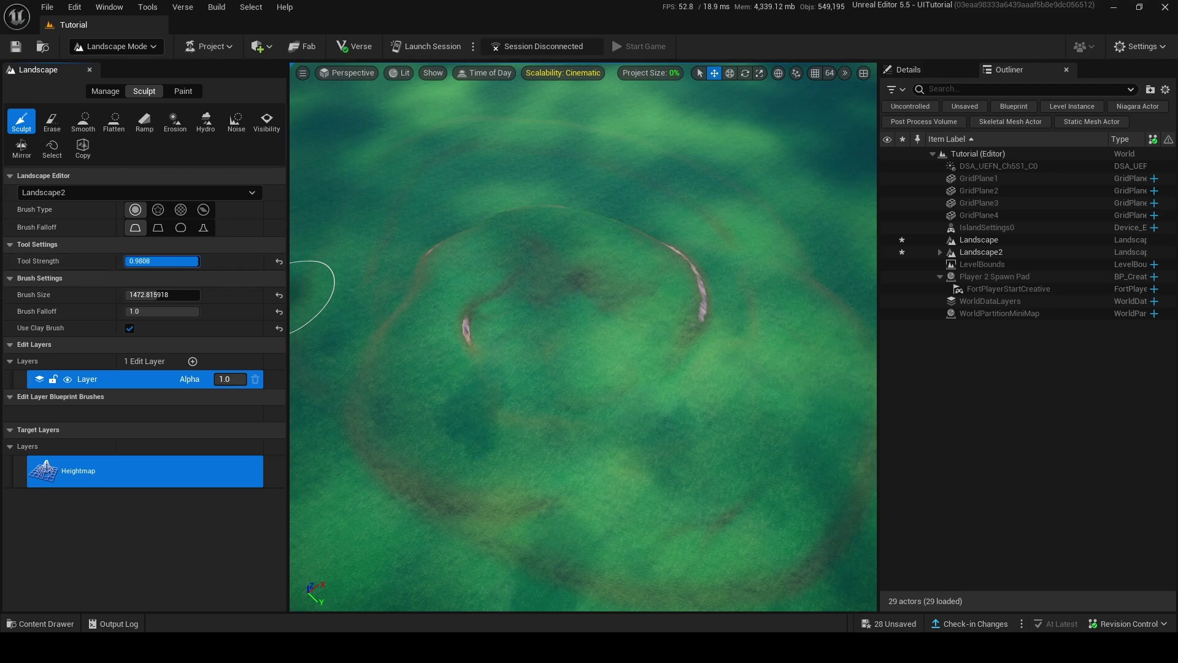
Sculpt a jagged, hard-edged cliff with a brush size of about 2238, strength 1.0 and brush falloff 0.0.
{"action": "mouse_move", "coordinate": [133, 296]}
{"action": "left_mouse_down"}
{"action": "mouse_move", "coordinate": [184, 296]}
{"action": "mouse_move", "coordinate": [171, 295]}
{"action": "left_mouse_up"}
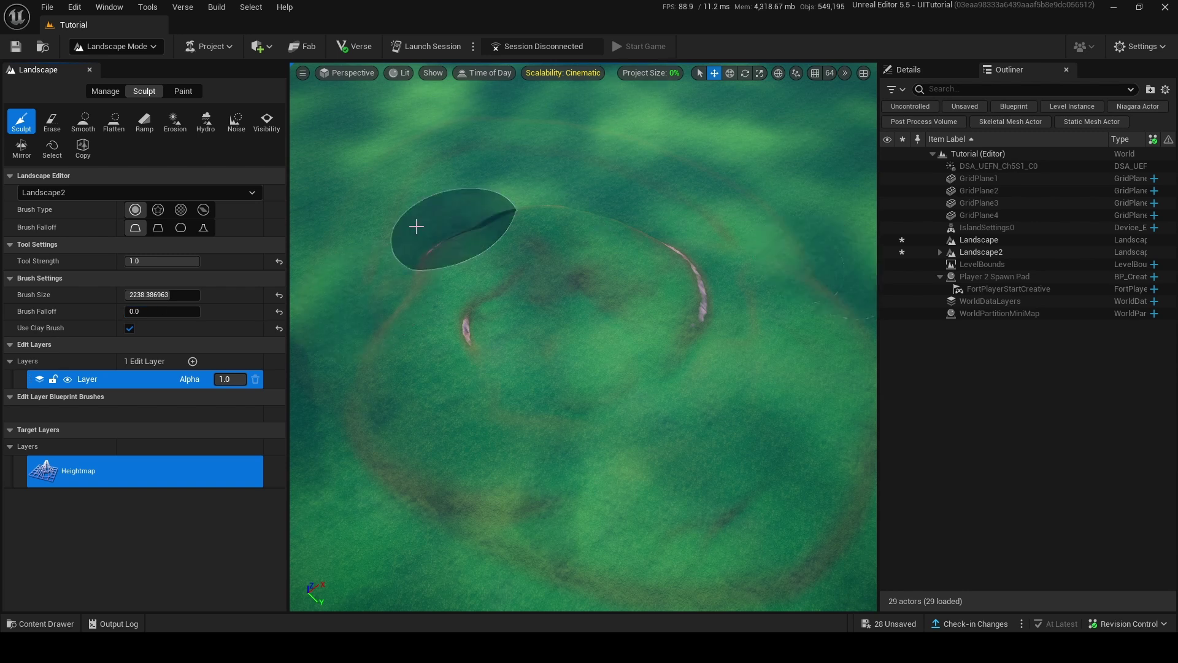
{"action": "right_click_drag", "start_coordinate": [415, 227], "coordinate": [584, 252]}
{"action": "mouse_move", "coordinate": [583, 253]}
{"action": "left_mouse_down"}
{"action": "mouse_move", "coordinate": [587, 229]}
{"action": "mouse_move", "coordinate": [579, 300]}
{"action": "left_mouse_up"}
{"action": "right_click_drag", "start_coordinate": [579, 300], "coordinate": [430, 270]}
Raise the brush falloff to 1.0 and sculpt softer rock slopes beside the jagged cliff plus a separate round mound.
{"action": "left_click_drag", "start_coordinate": [130, 311], "coordinate": [143, 312]}
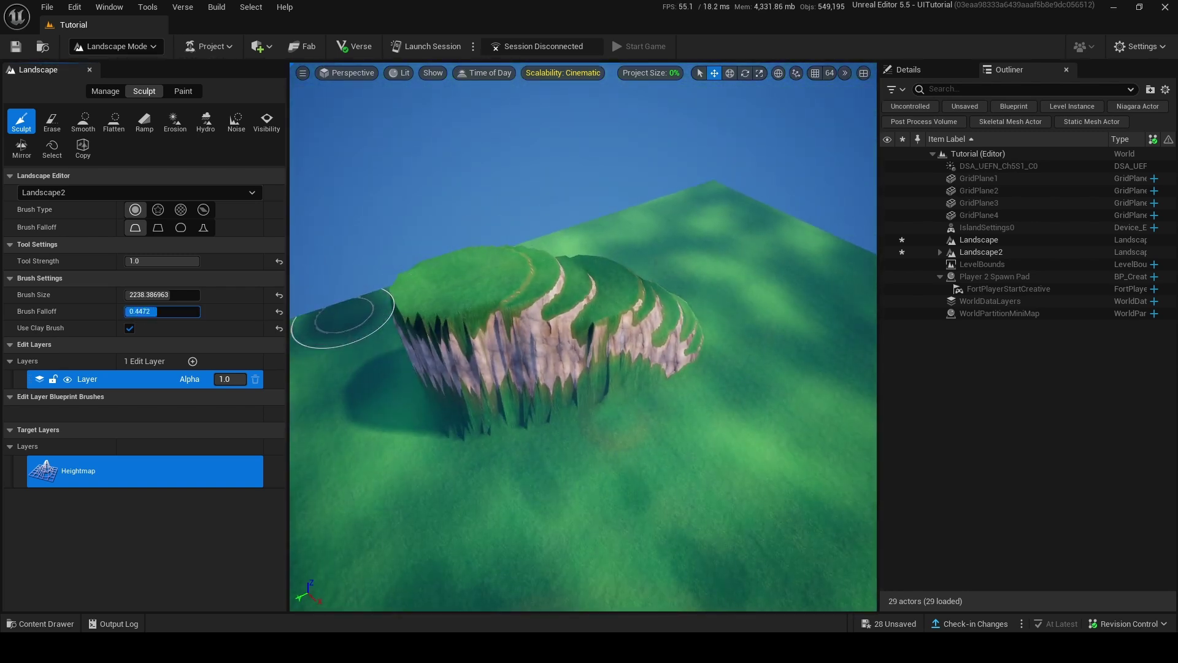
{"action": "mouse_move", "coordinate": [710, 421]}
{"action": "left_mouse_down"}
{"action": "mouse_move", "coordinate": [679, 421]}
{"action": "mouse_move", "coordinate": [574, 331]}
{"action": "mouse_move", "coordinate": [634, 368]}
{"action": "mouse_move", "coordinate": [614, 366]}
{"action": "left_mouse_up"}
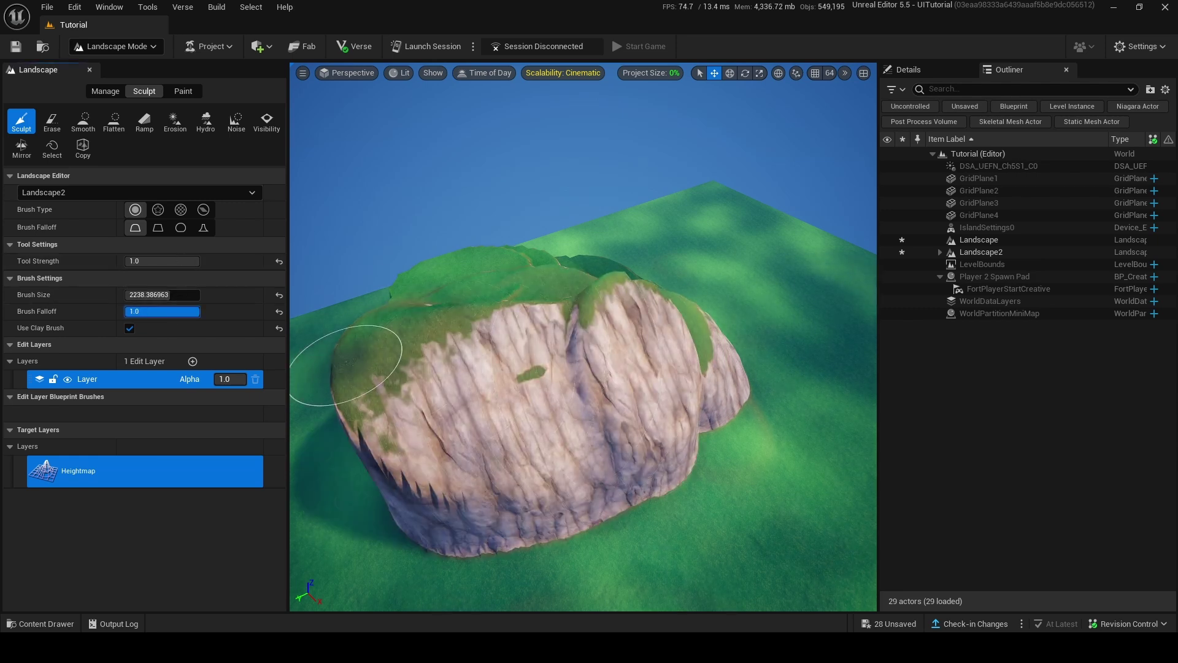
{"action": "left_click_drag", "start_coordinate": [457, 405], "coordinate": [577, 393]}
{"action": "mouse_move", "coordinate": [591, 389]}
{"action": "right_mouse_down"}
{"action": "mouse_move", "coordinate": [467, 393]}
{"action": "mouse_move", "coordinate": [393, 362]}
{"action": "right_mouse_up"}
{"action": "left_click_drag", "start_coordinate": [591, 344], "coordinate": [587, 326]}
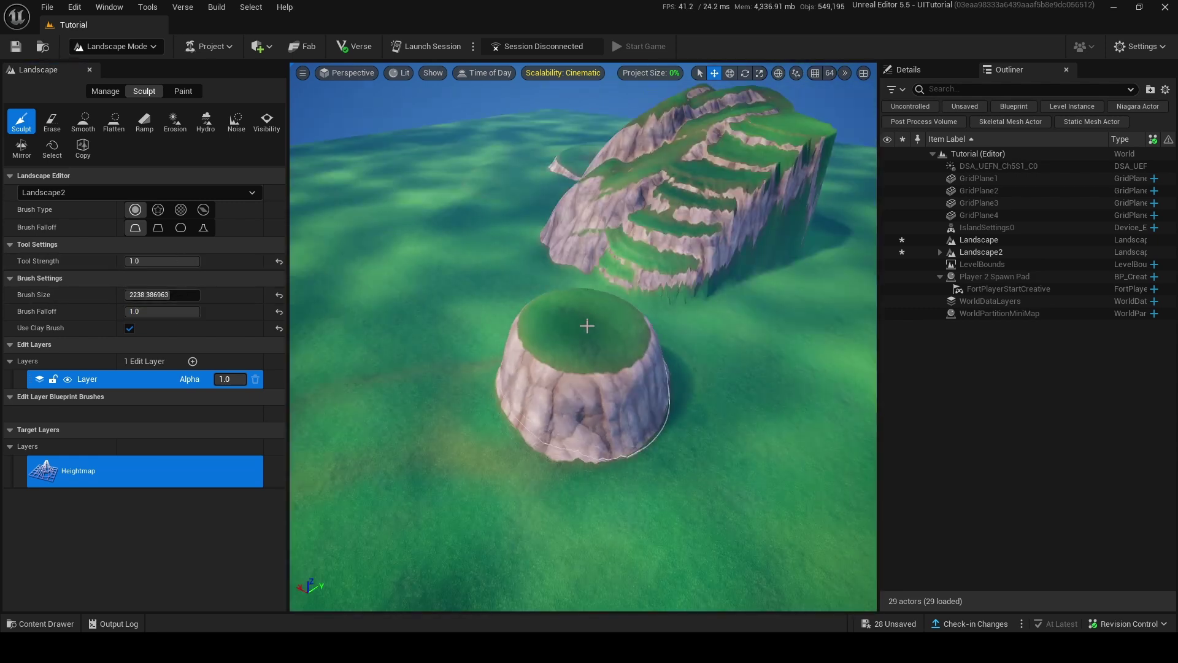
Increase the brush size to about 5215 and sculpt broad hills across the rest of the landscape.
{"action": "right_click_drag", "start_coordinate": [587, 326], "coordinate": [614, 316]}
{"action": "left_click_drag", "start_coordinate": [161, 295], "coordinate": [188, 295]}
{"action": "mouse_move", "coordinate": [587, 331]}
{"action": "right_mouse_down"}
{"action": "mouse_move", "coordinate": [491, 343]}
{"action": "mouse_move", "coordinate": [455, 307]}
{"action": "right_mouse_up"}
{"action": "left_click_drag", "start_coordinate": [446, 321], "coordinate": [393, 358]}
{"action": "right_click_drag", "start_coordinate": [393, 358], "coordinate": [331, 369]}
{"action": "left_click_drag", "start_coordinate": [521, 374], "coordinate": [553, 363]}
{"action": "right_click_drag", "start_coordinate": [552, 363], "coordinate": [528, 406]}
{"action": "left_click_drag", "start_coordinate": [466, 436], "coordinate": [430, 442]}
{"action": "right_click_drag", "start_coordinate": [430, 442], "coordinate": [503, 454]}
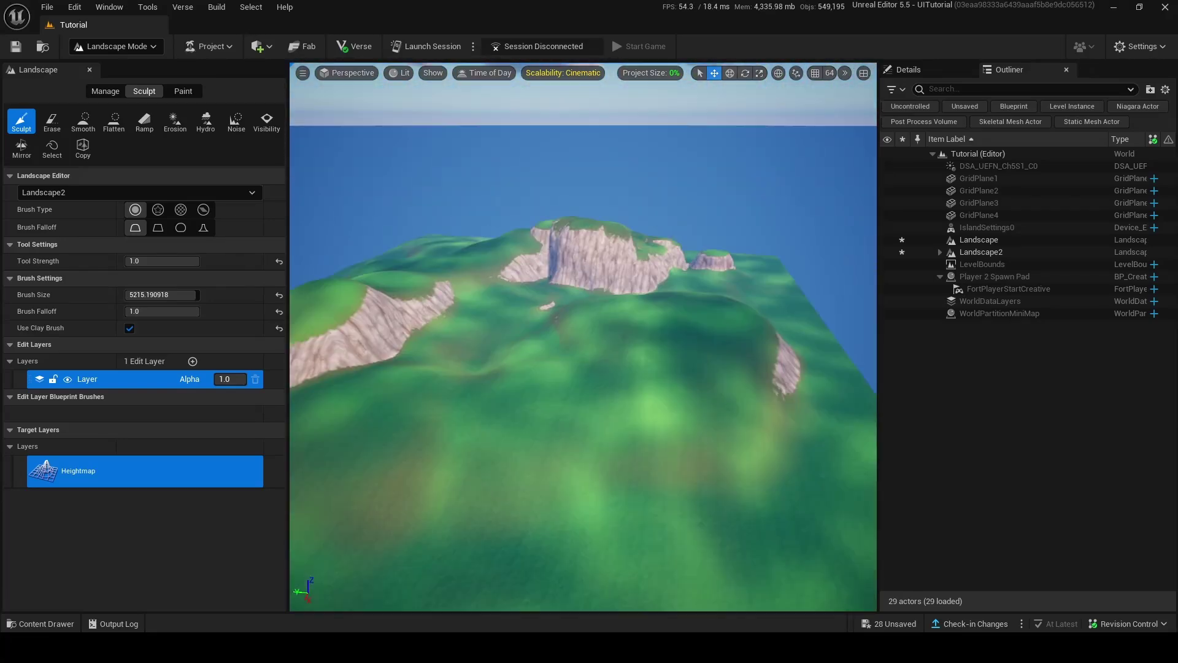
Erase parts of the sculpted hills with the Erase tool at strength 1.0, and more gently at strength 0.1064.
{"action": "left_click", "coordinate": [54, 124]}
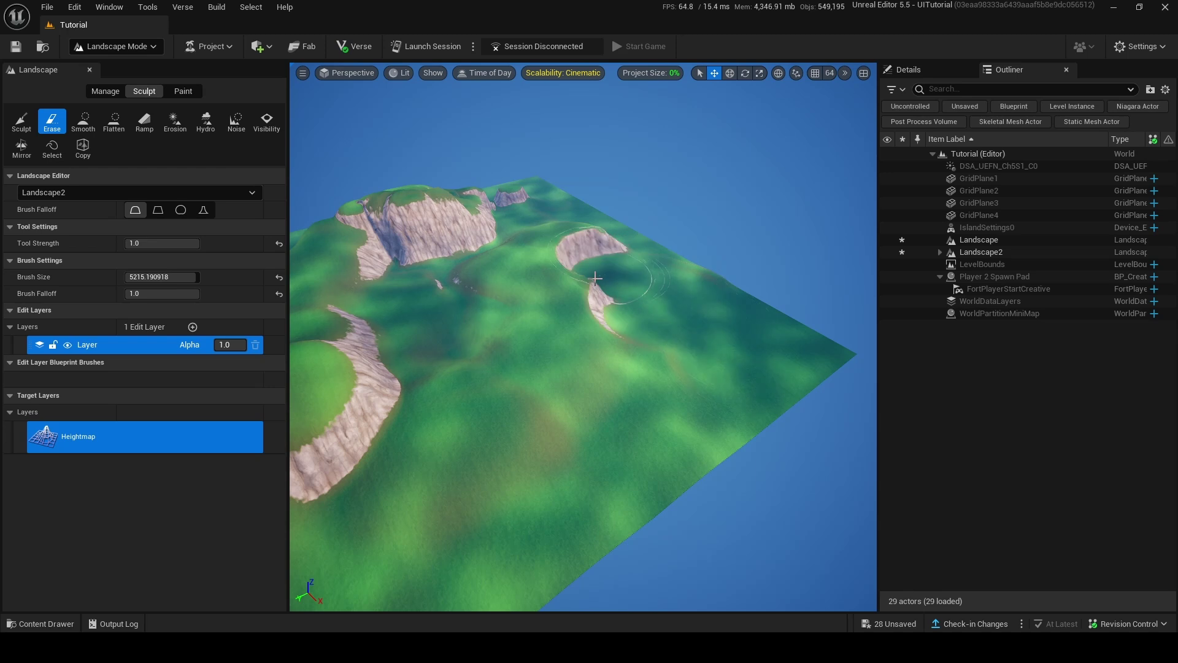
{"action": "mouse_move", "coordinate": [593, 357]}
{"action": "left_mouse_down"}
{"action": "mouse_move", "coordinate": [408, 387]}
{"action": "mouse_move", "coordinate": [362, 356]}
{"action": "left_mouse_up"}
{"action": "right_click_drag", "start_coordinate": [362, 356], "coordinate": [295, 349]}
{"action": "left_click_drag", "start_coordinate": [632, 294], "coordinate": [543, 185]}
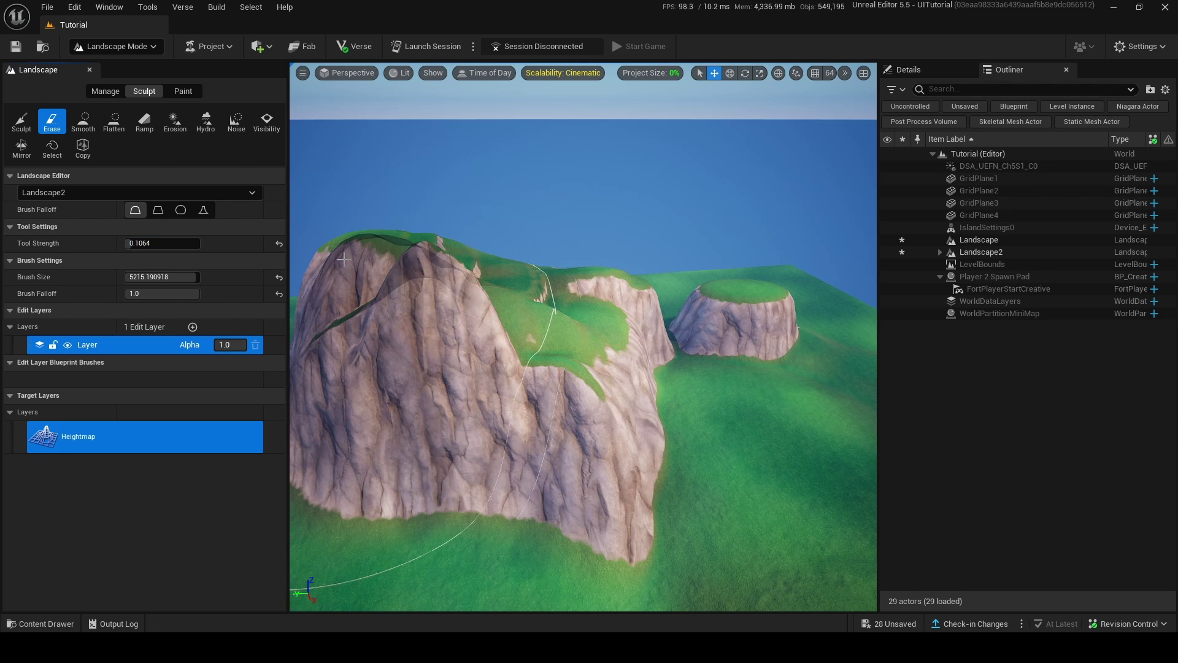
{"action": "left_click_drag", "start_coordinate": [343, 260], "coordinate": [434, 327]}
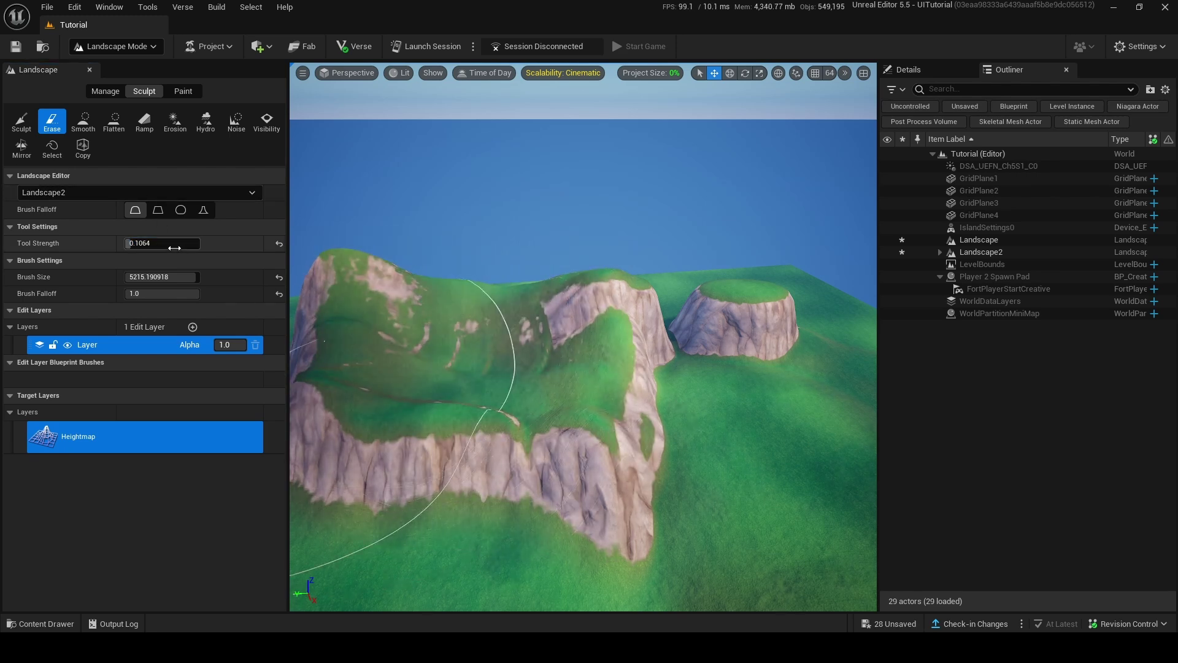
{"action": "left_click_drag", "start_coordinate": [127, 243], "coordinate": [125, 244]}
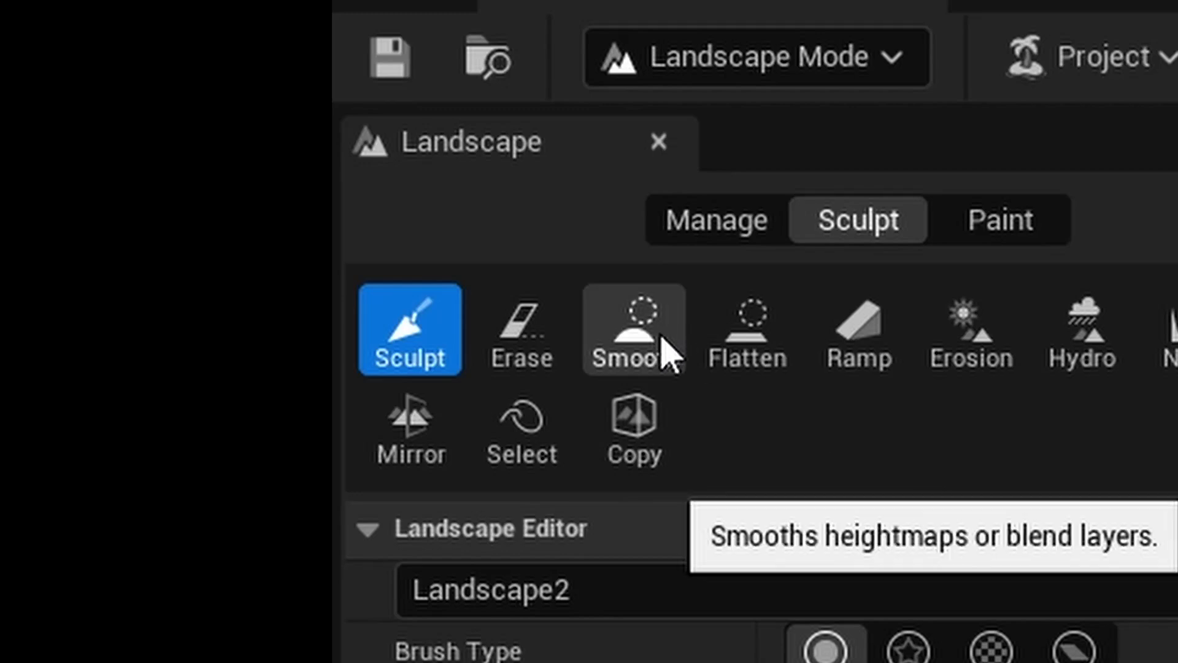
Smooth the steep rocky hill with the Smooth tool at strength 1.0, filter kernel radius 7 and brush size about 5215.
{"action": "left_click", "coordinate": [669, 356]}
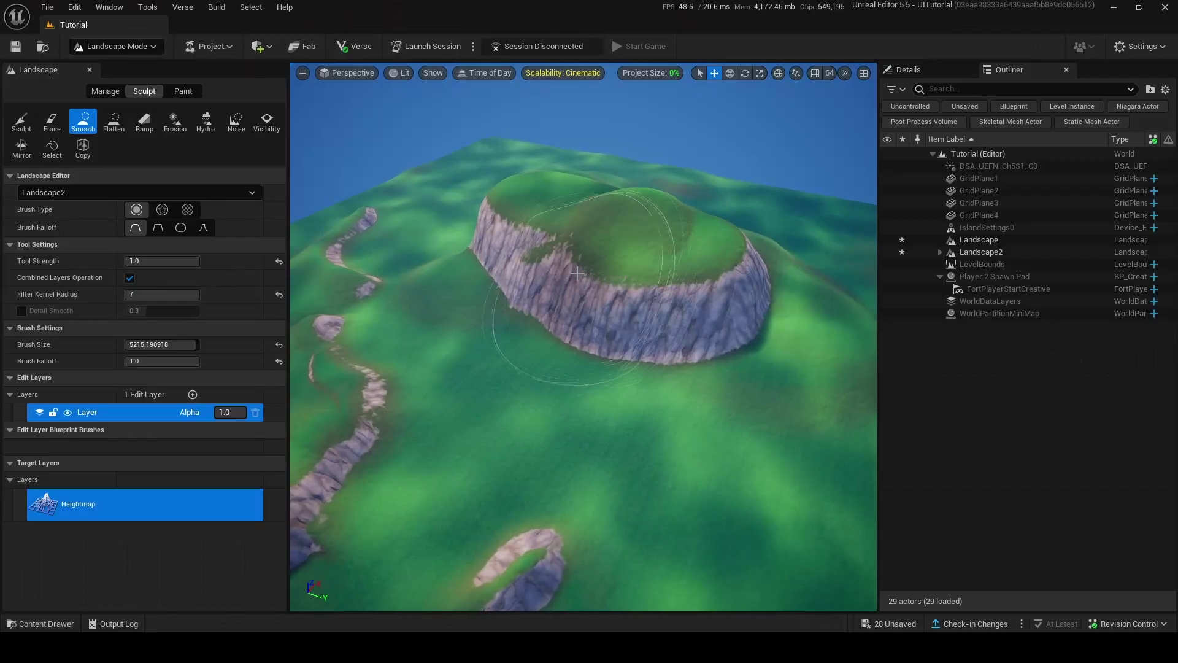
{"action": "key", "text": "w"}
{"action": "right_click_drag", "start_coordinate": [681, 236], "coordinate": [571, 184]}
{"action": "right_click_drag", "start_coordinate": [674, 289], "coordinate": [690, 295]}
{"action": "key", "text": "s"}
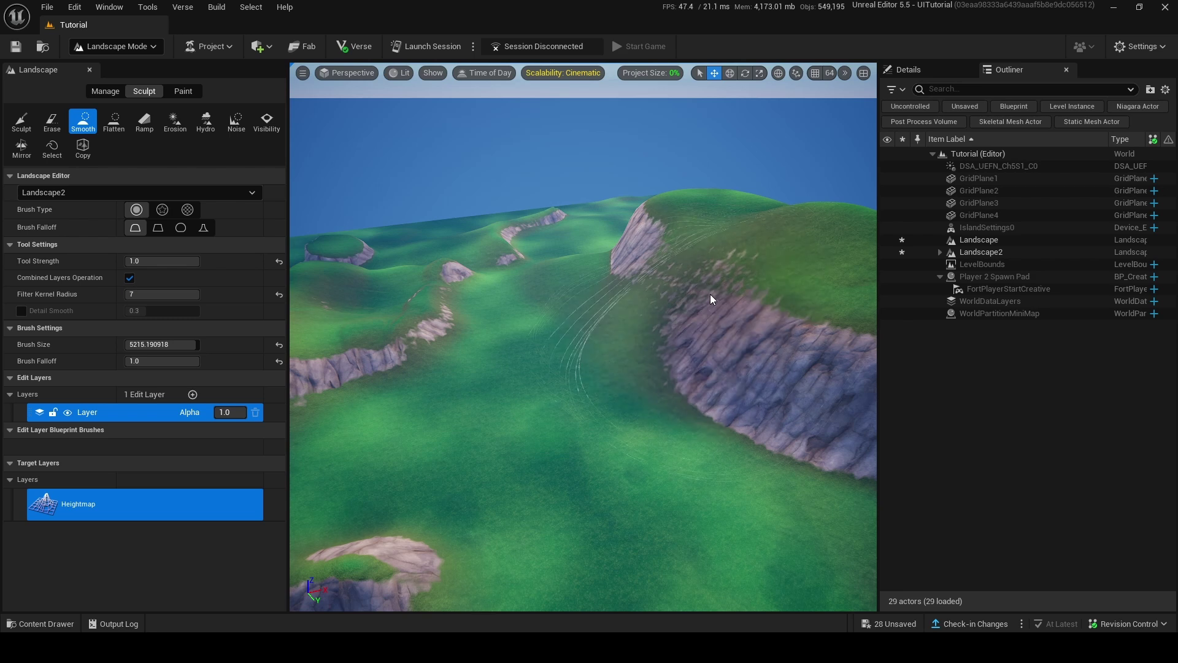
{"action": "mouse_move", "coordinate": [679, 265]}
{"action": "right_mouse_down"}
{"action": "mouse_move", "coordinate": [699, 263]}
{"action": "mouse_move", "coordinate": [700, 242]}
{"action": "mouse_move", "coordinate": [663, 264]}
{"action": "right_mouse_up"}
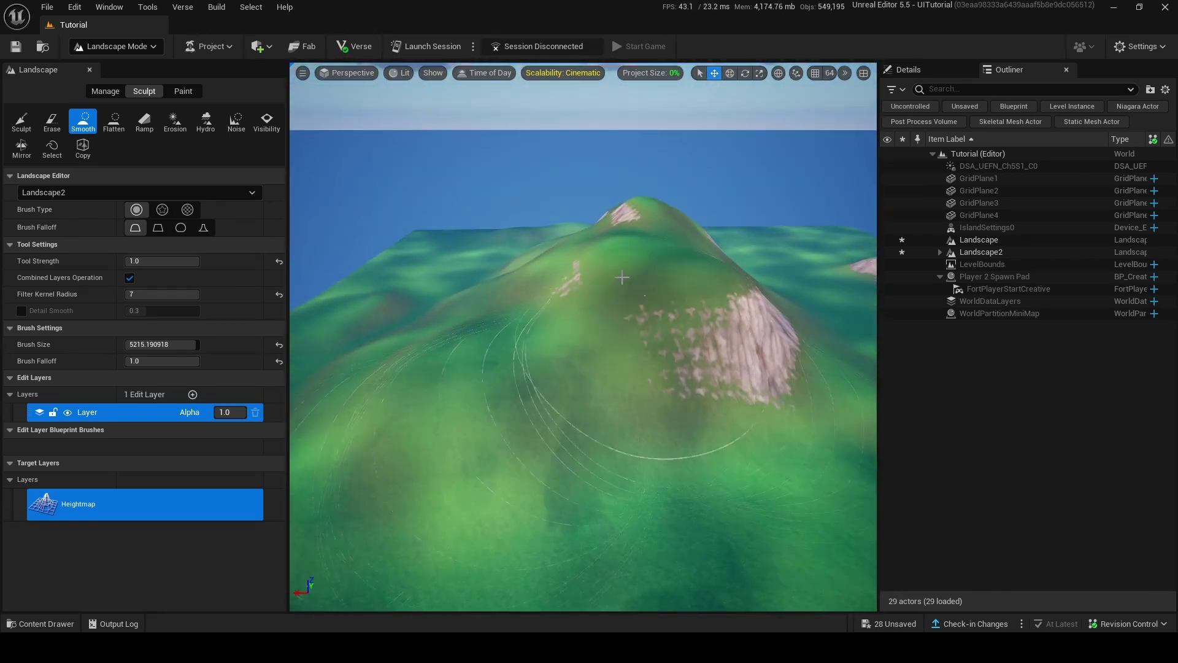
{"action": "right_click_drag", "start_coordinate": [660, 346], "coordinate": [749, 325]}
{"action": "right_click_drag", "start_coordinate": [623, 291], "coordinate": [600, 283]}
{"action": "key", "text": "s"}
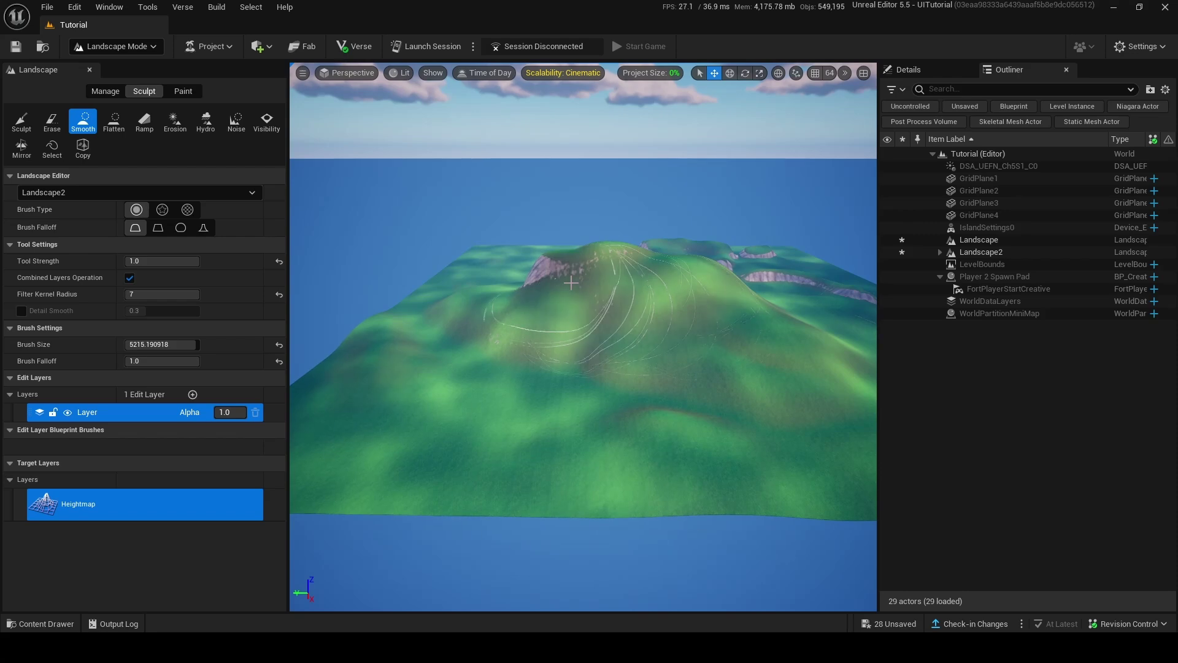
Flatten the hill into a level plateau with the Flatten tool in Both mode at strength 1.0.
{"action": "left_click", "coordinate": [114, 119]}
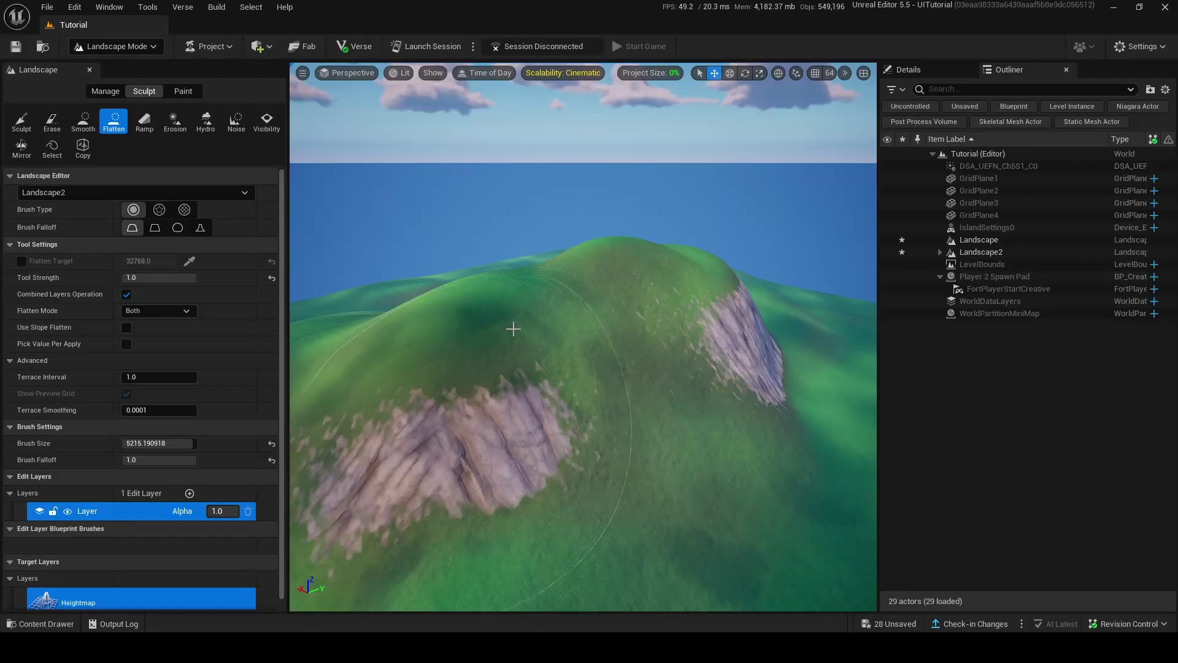
{"action": "right_click_drag", "start_coordinate": [682, 312], "coordinate": [579, 289]}
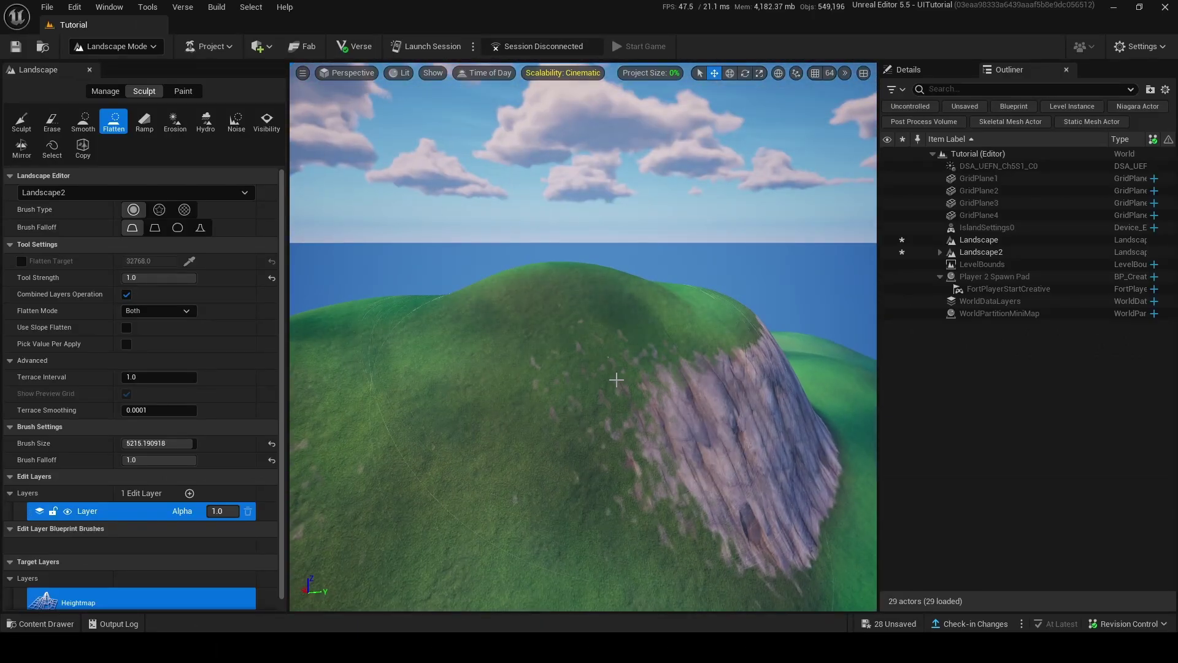
{"action": "right_click_drag", "start_coordinate": [616, 381], "coordinate": [583, 423]}
{"action": "right_click_drag", "start_coordinate": [509, 383], "coordinate": [583, 399]}
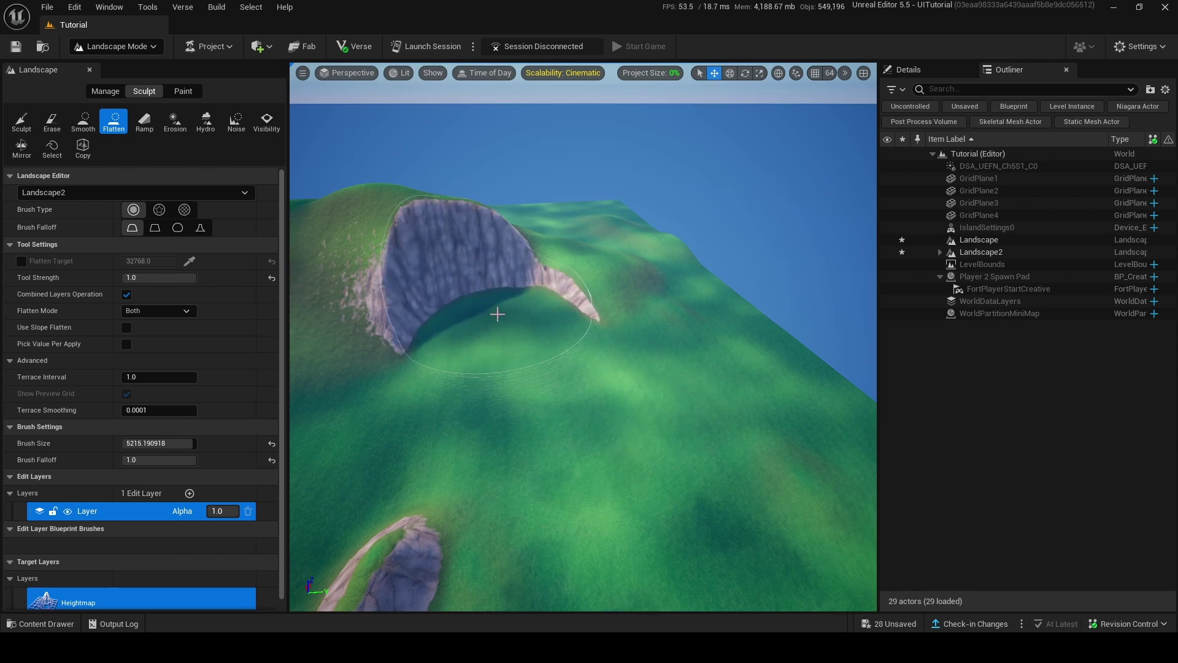
{"action": "right_click_drag", "start_coordinate": [495, 294], "coordinate": [429, 263]}
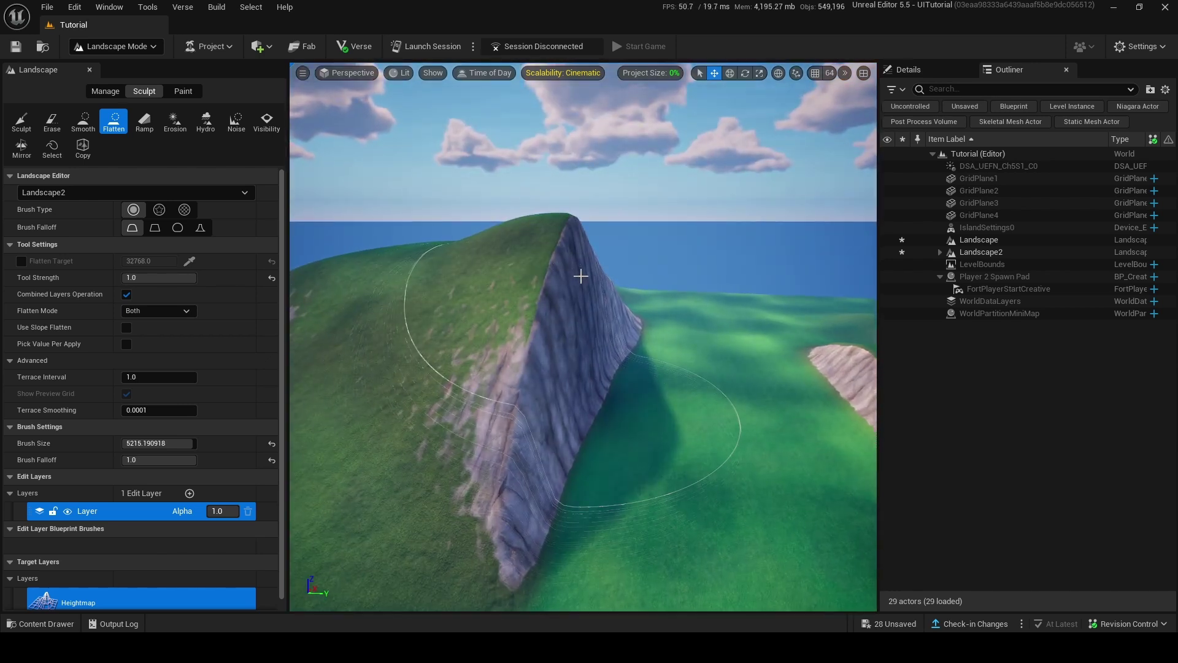
{"action": "left_click_drag", "start_coordinate": [583, 277], "coordinate": [555, 269]}
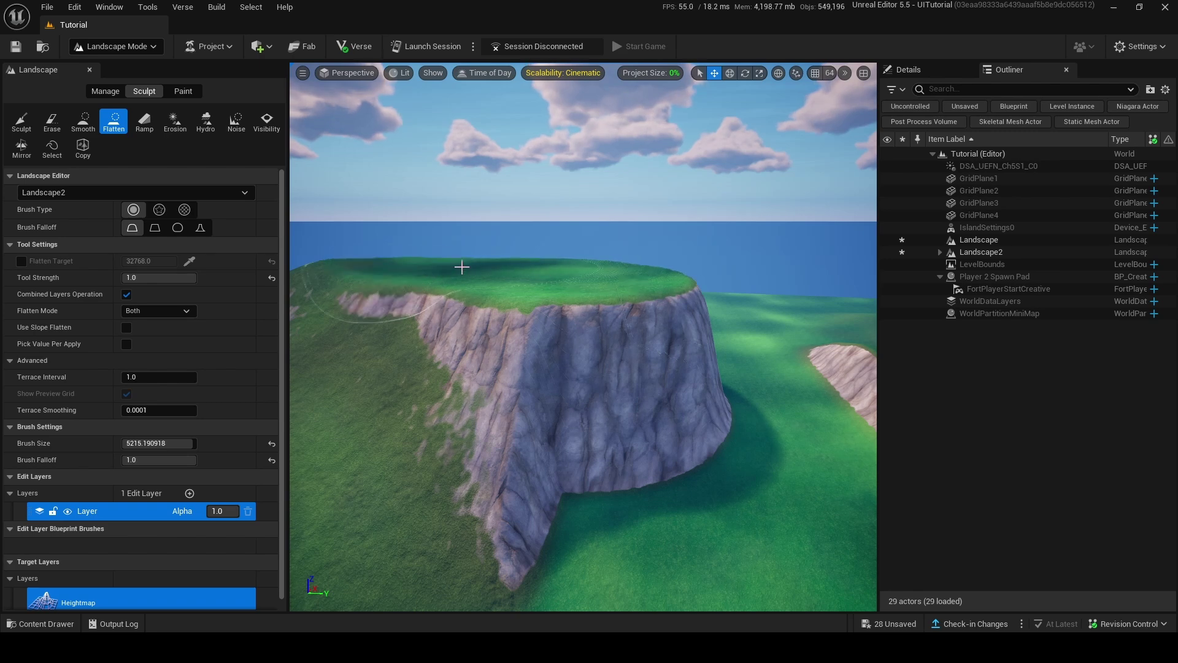
Lay out a ramp about 3339 wide with side falloff about 0.35 from the ground to the plateau's top edge.
{"action": "left_click", "coordinate": [144, 121]}
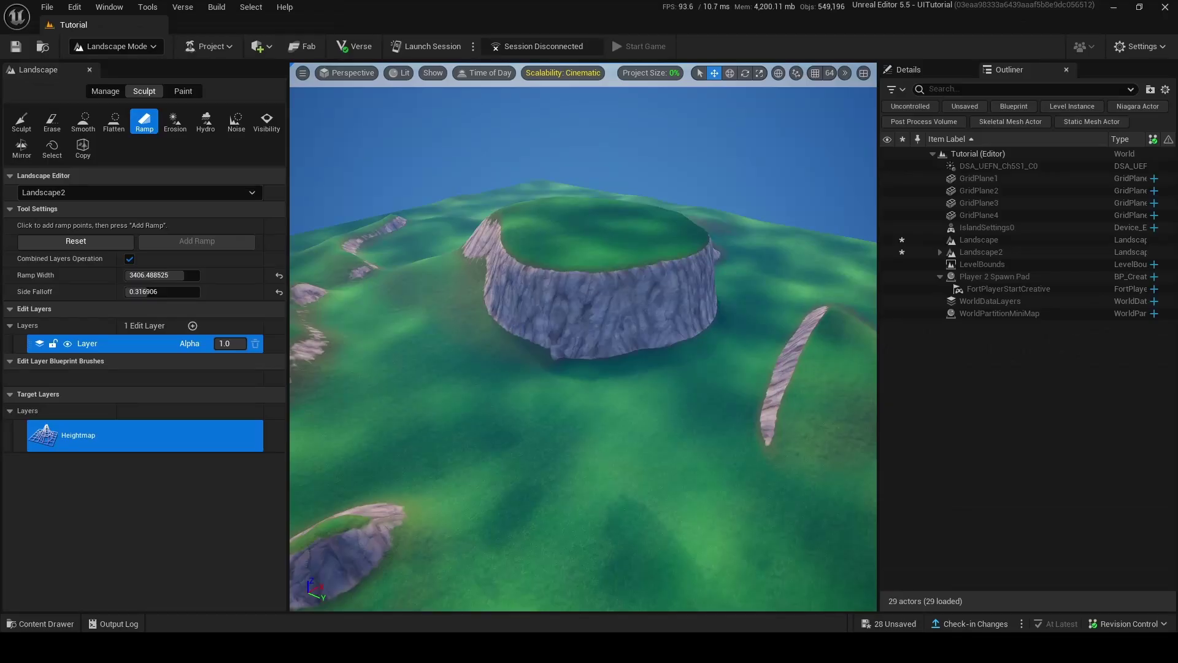
{"action": "right_click_drag", "start_coordinate": [583, 338], "coordinate": [604, 316]}
{"action": "left_click_drag", "start_coordinate": [182, 275], "coordinate": [148, 276]}
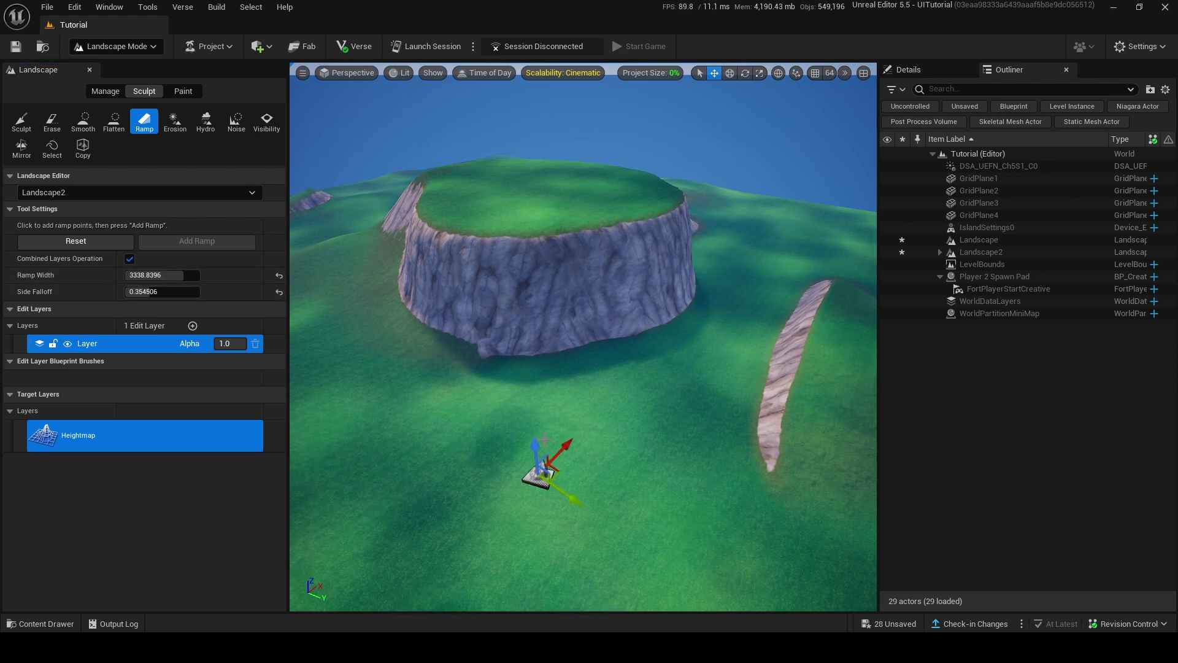
{"action": "right_click_drag", "start_coordinate": [581, 335], "coordinate": [454, 288]}
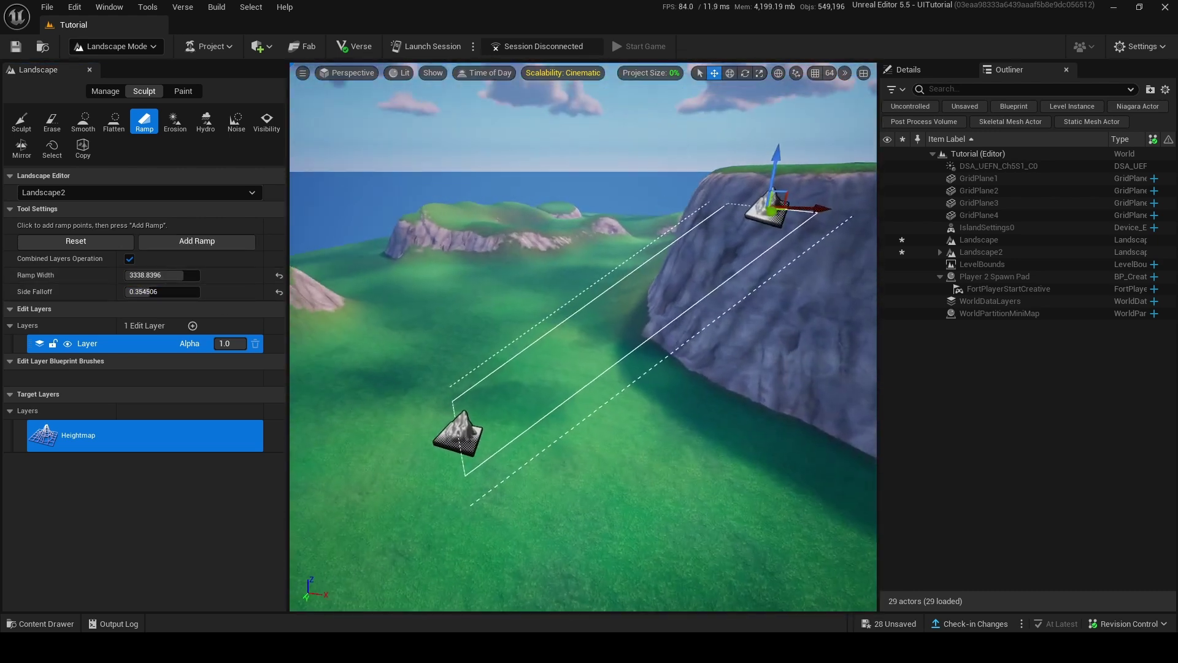
{"action": "left_click_drag", "start_coordinate": [776, 159], "coordinate": [779, 135]}
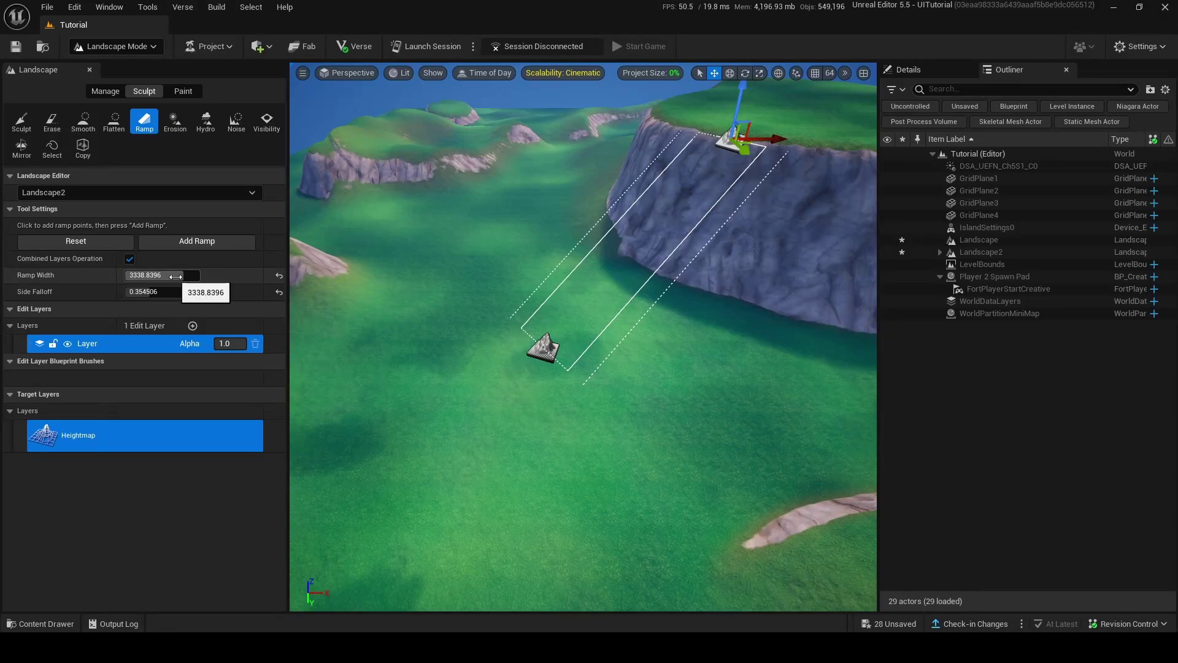
Try a ramp width of 8192, and build two ramps up the plateau, the second about 1743 wide with side falloff 0.7392.
{"action": "left_click_drag", "start_coordinate": [136, 275], "coordinate": [199, 275]}
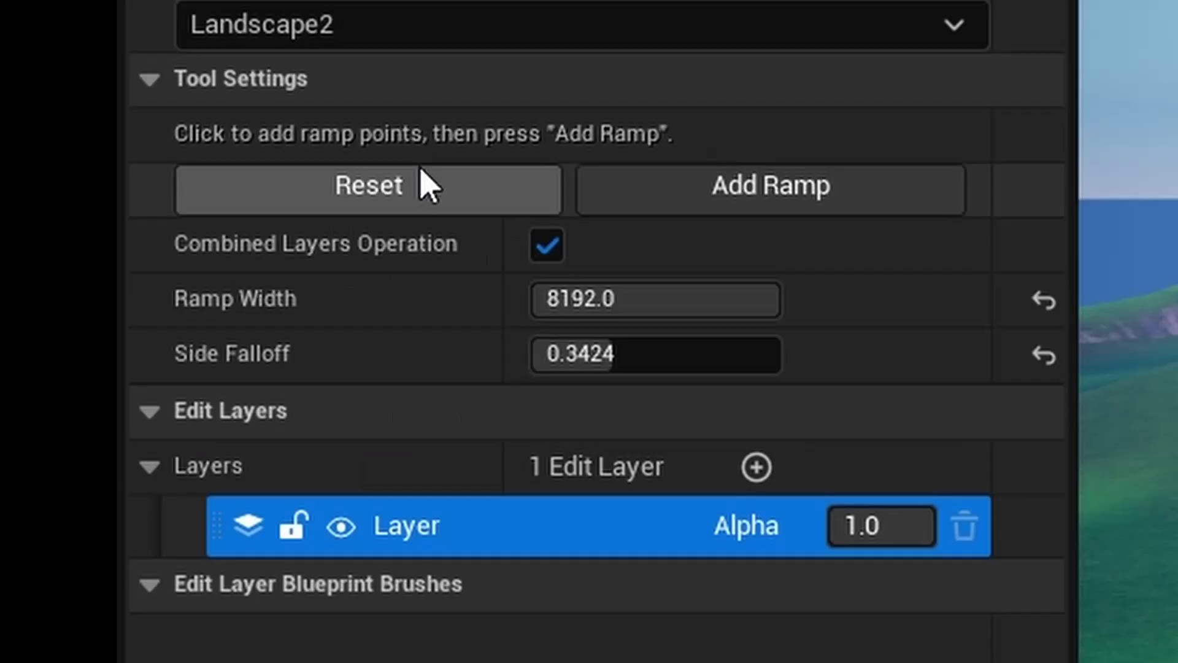
{"action": "left_click", "coordinate": [187, 241]}
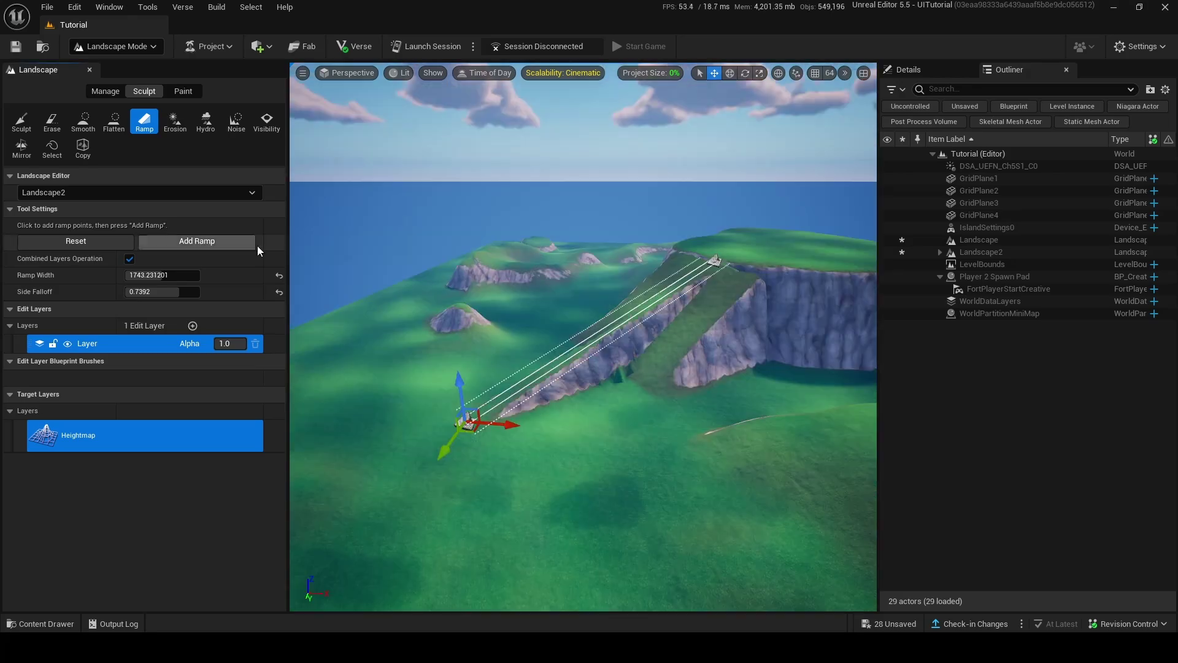
{"action": "left_click", "coordinate": [197, 241]}
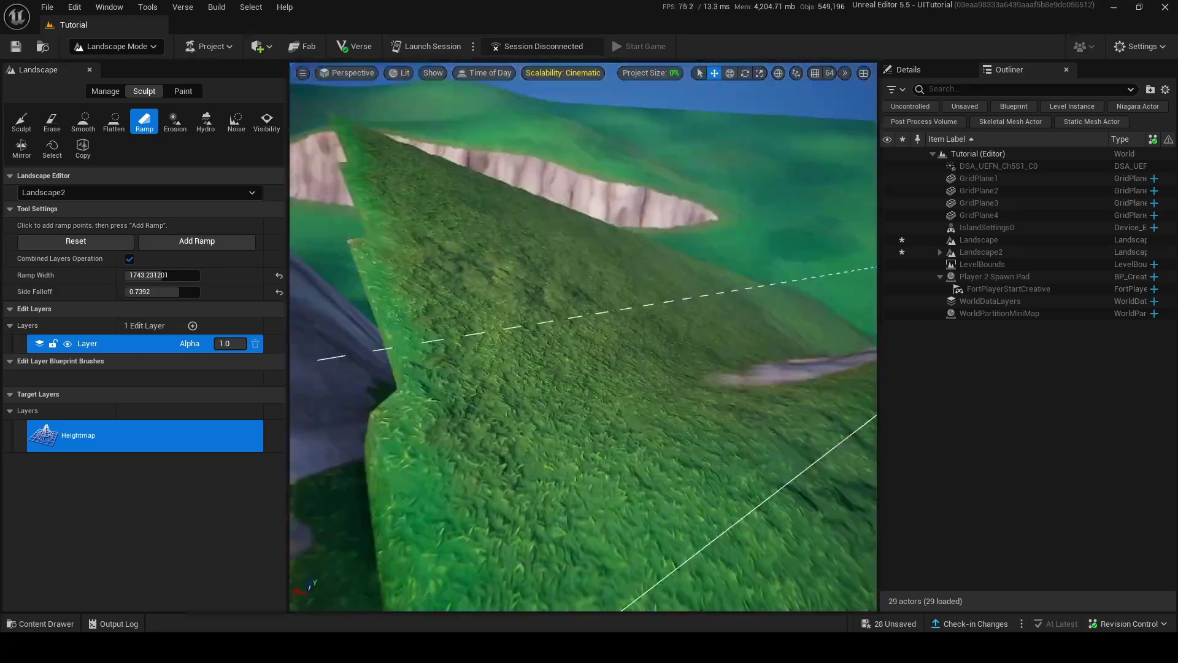
Erode the plateau's cliff face with the Erosion tool at strength 0.2976 and a brush size of about 1075.
{"action": "left_click", "coordinate": [176, 123]}
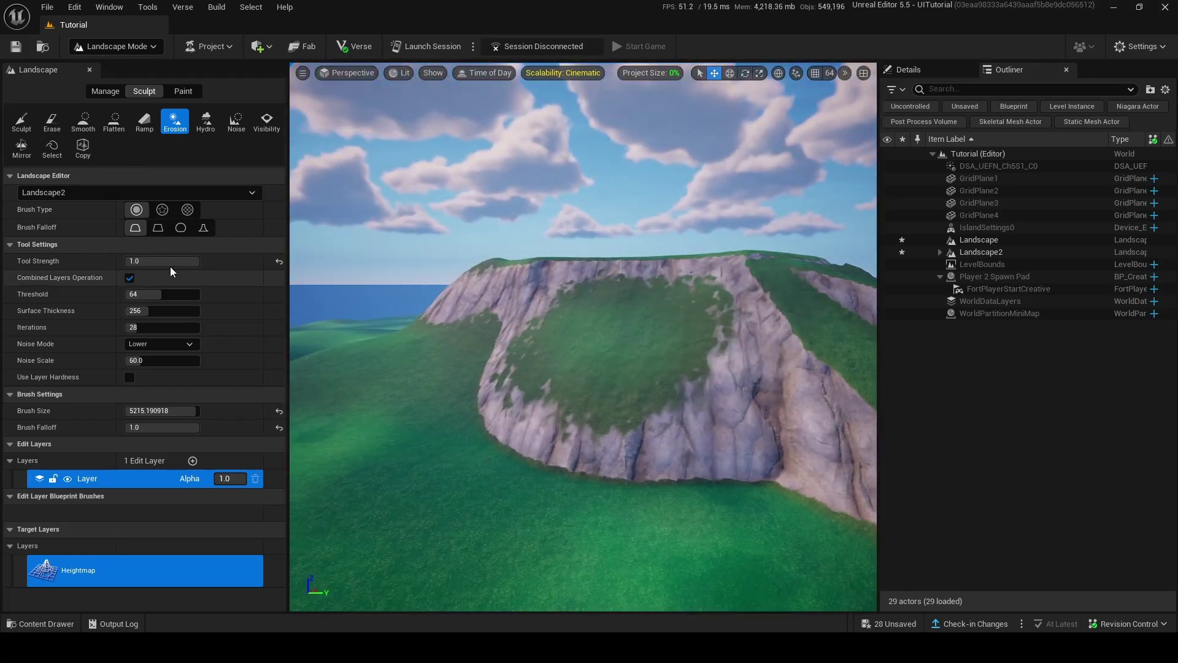
{"action": "left_click_drag", "start_coordinate": [162, 261], "coordinate": [147, 261]}
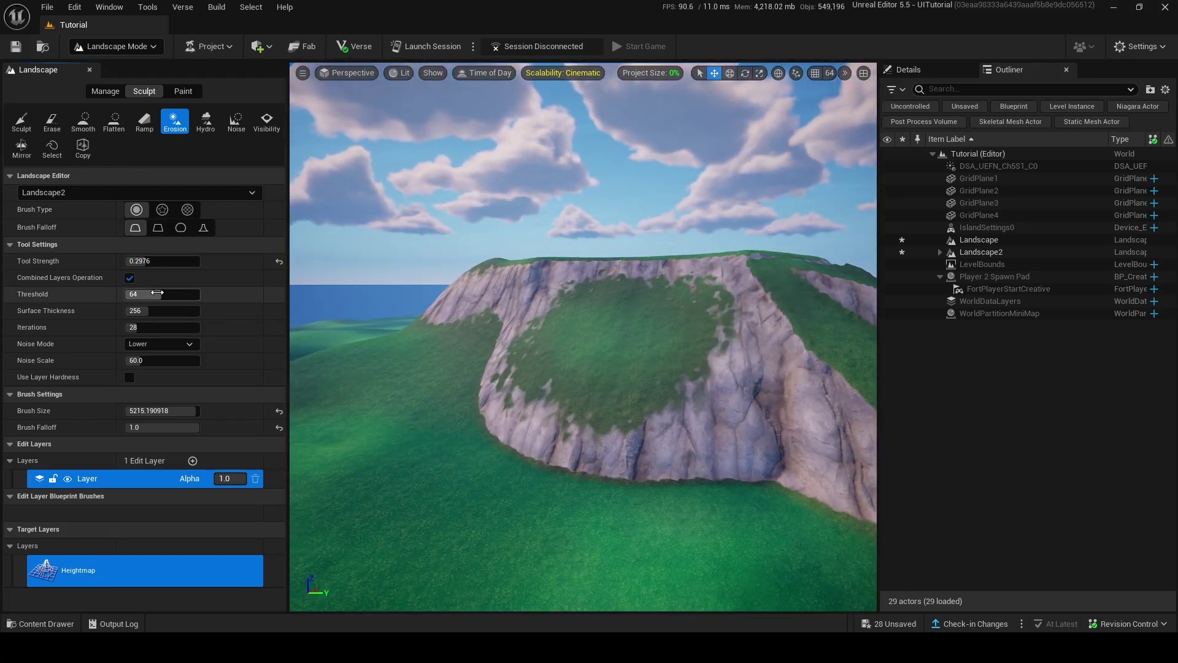
{"action": "left_click_drag", "start_coordinate": [161, 410], "coordinate": [147, 410]}
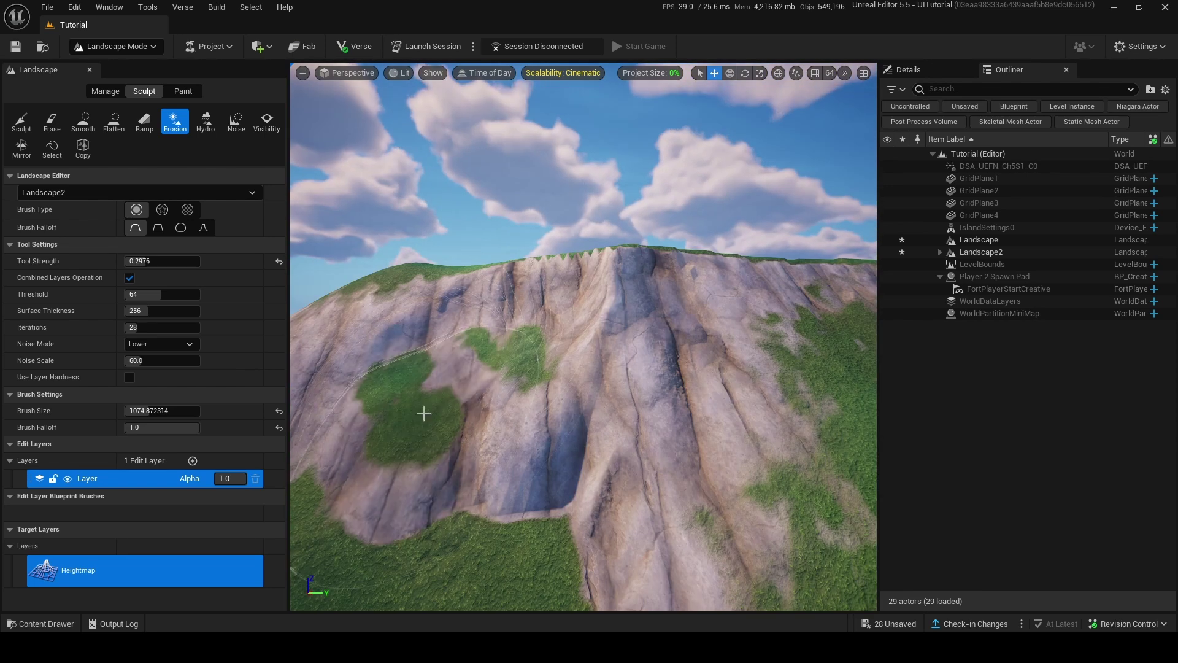
Erode another grassy slope with the Erosion tool at strength 0.74 and a brush size of about 1075.
{"action": "mouse_move", "coordinate": [421, 407]}
{"action": "right_mouse_down"}
{"action": "mouse_move", "coordinate": [453, 274]}
{"action": "mouse_move", "coordinate": [542, 402]}
{"action": "right_mouse_up"}
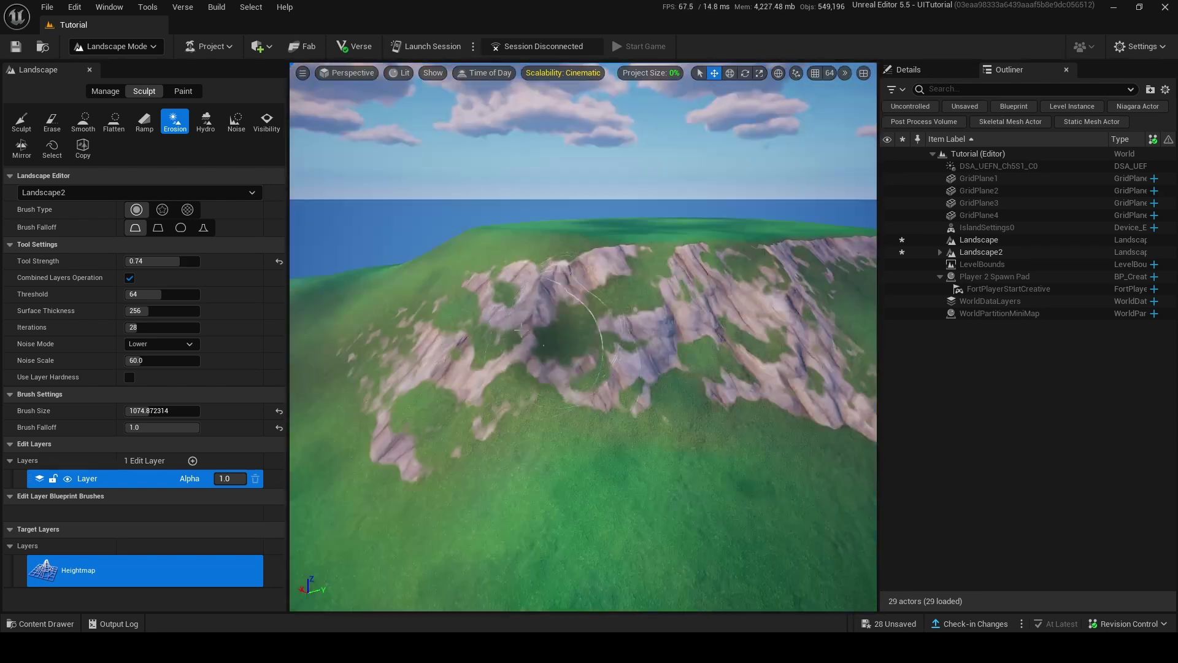
{"action": "right_click_drag", "start_coordinate": [536, 259], "coordinate": [541, 298]}
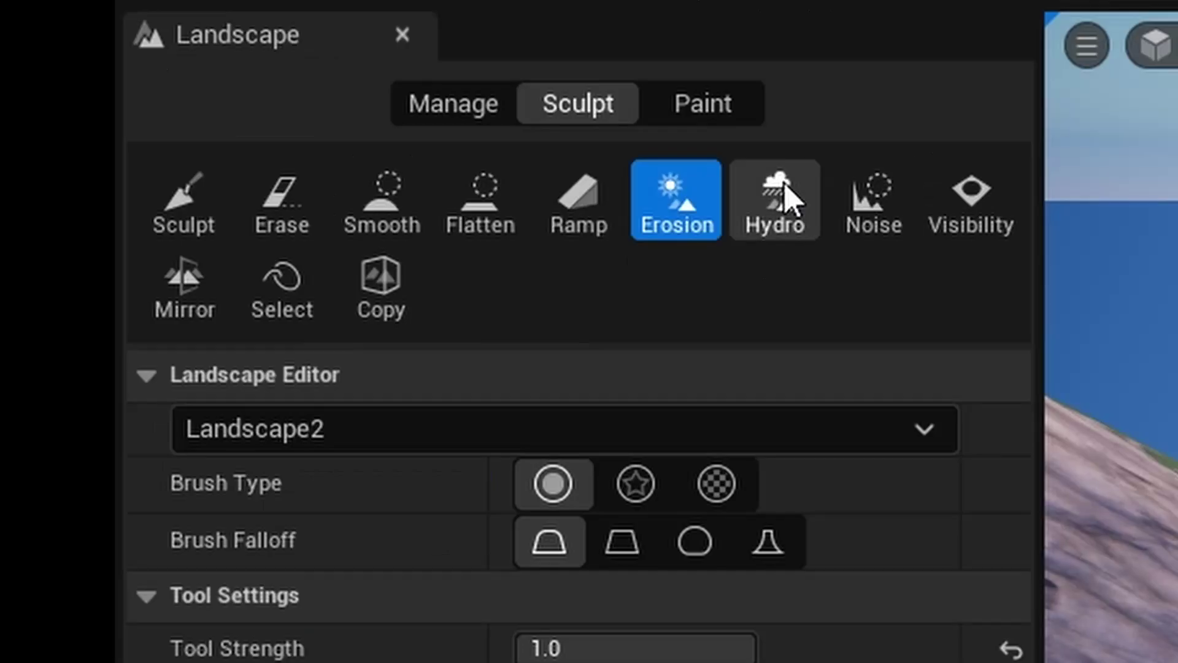
Erode the mountain ridges with the Hydro tool at strength 1.0, rain amount 256 and brush size about 588, and adjust the sediment capacity.
{"action": "left_click", "coordinate": [204, 120]}
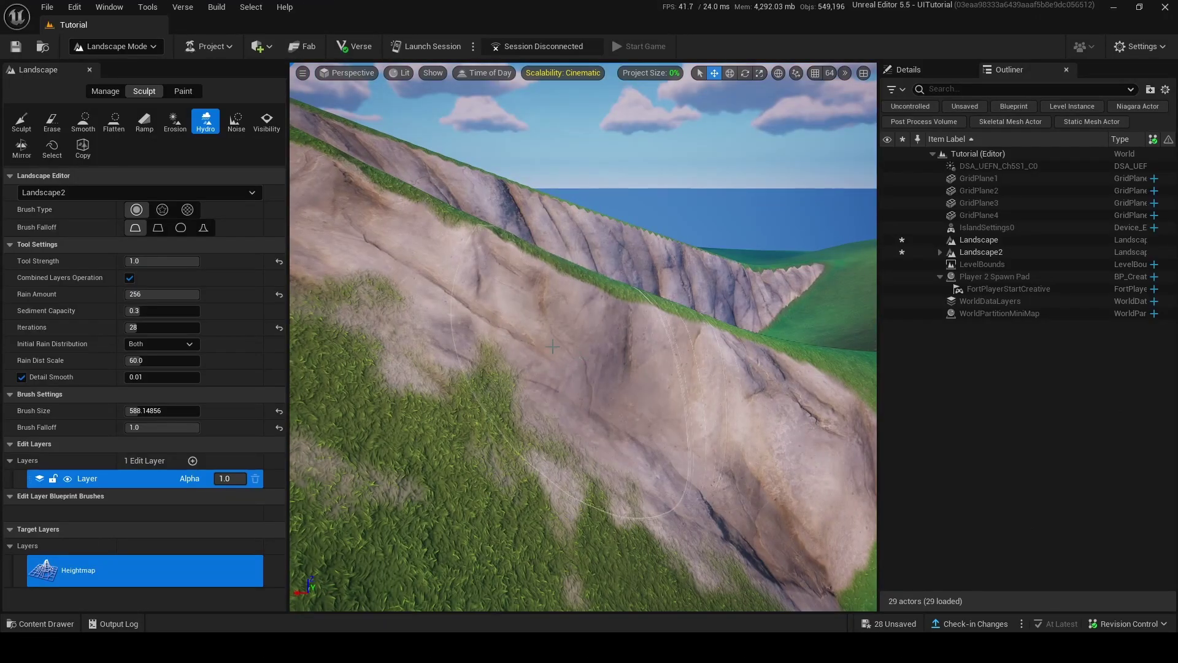
{"action": "right_click_drag", "start_coordinate": [553, 347], "coordinate": [614, 352]}
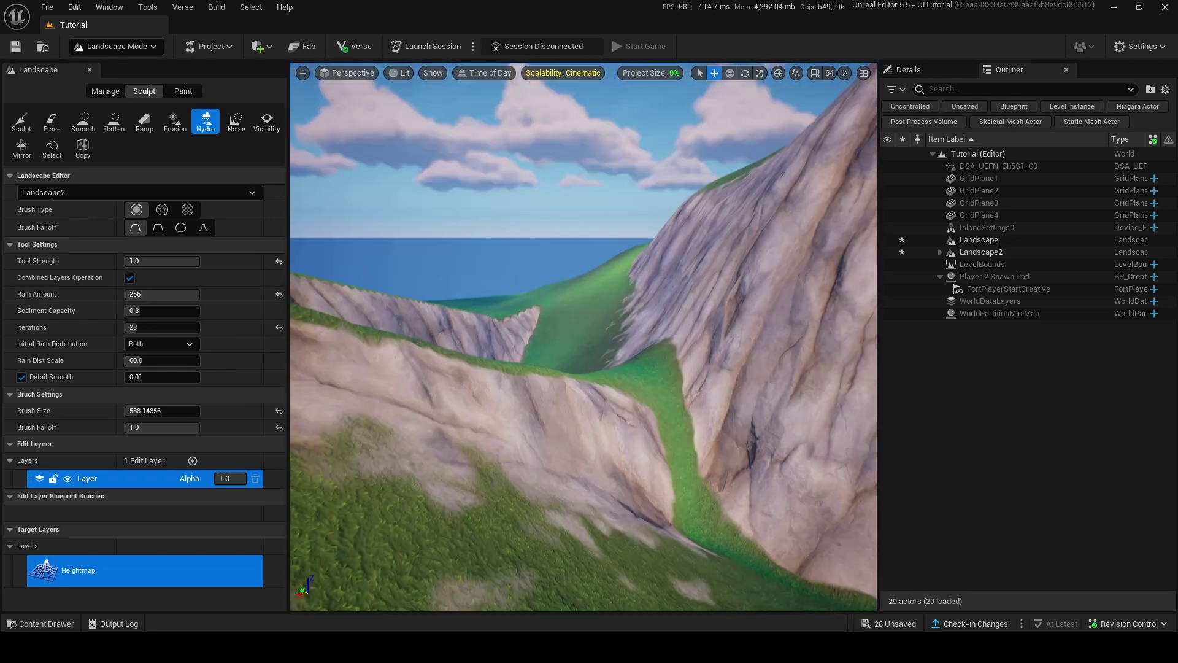
{"action": "right_click_drag", "start_coordinate": [583, 338], "coordinate": [675, 295]}
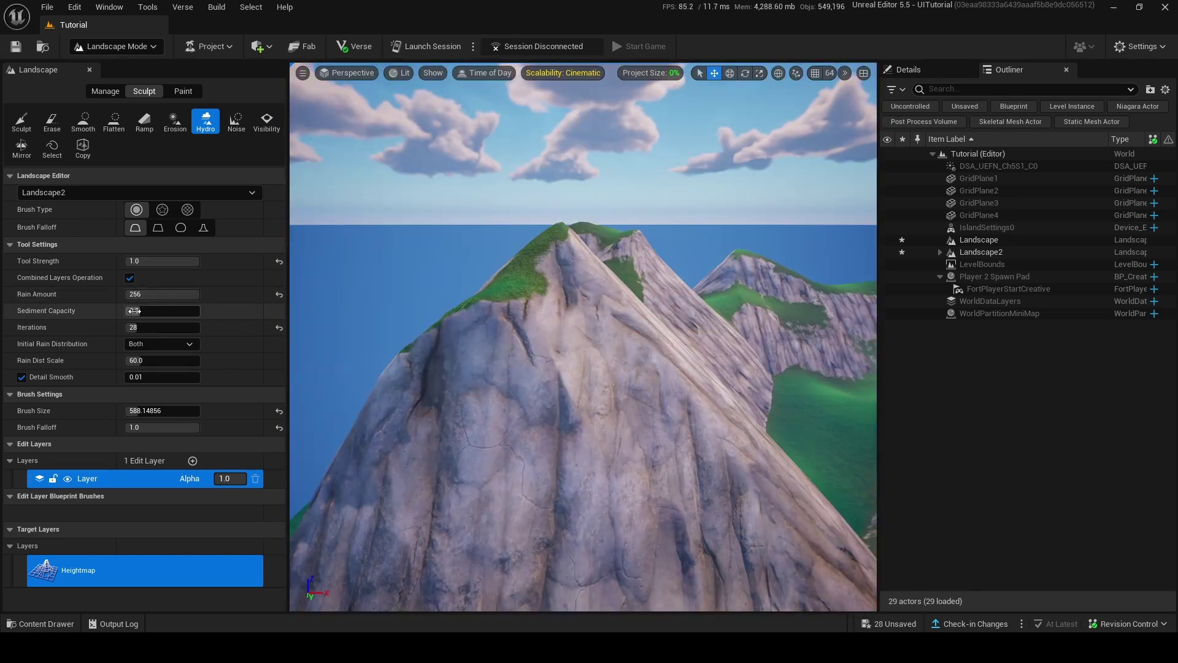
{"action": "left_click_drag", "start_coordinate": [134, 311], "coordinate": [164, 311]}
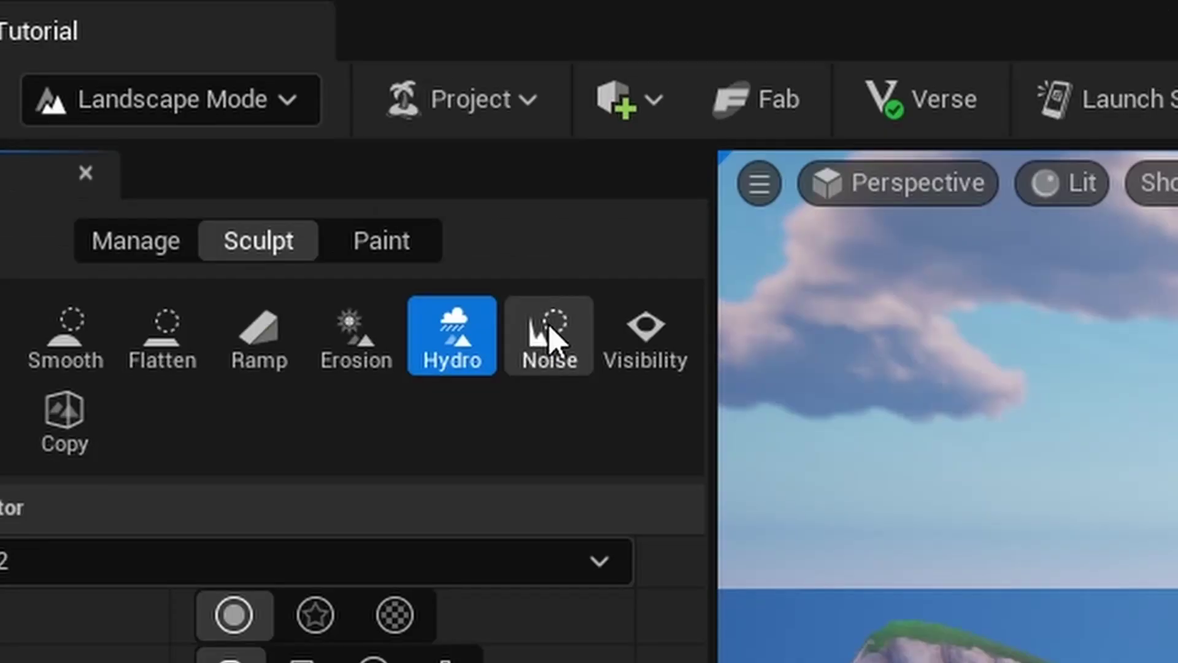
Set up the Noise tool in Add mode with noise scale 256.0 and tool strength 0.1296.
{"action": "left_click", "coordinate": [236, 121]}
{"action": "right_click_drag", "start_coordinate": [583, 337], "coordinate": [651, 417]}
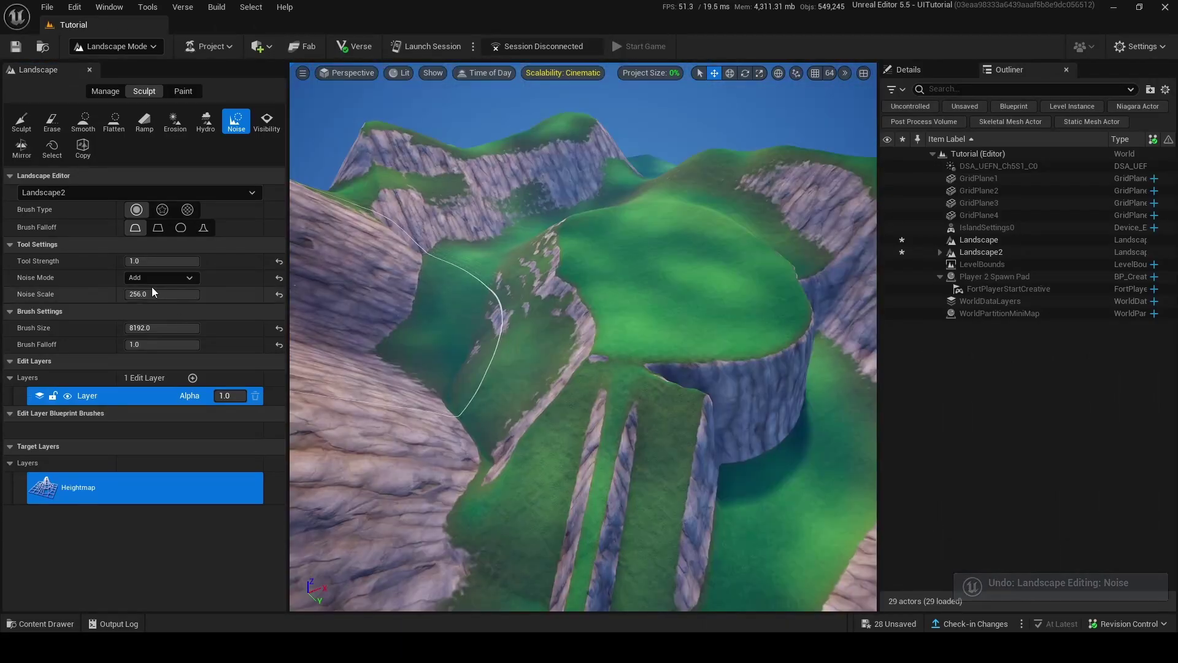
{"action": "left_click", "coordinate": [157, 277]}
{"action": "left_click", "coordinate": [157, 291]}
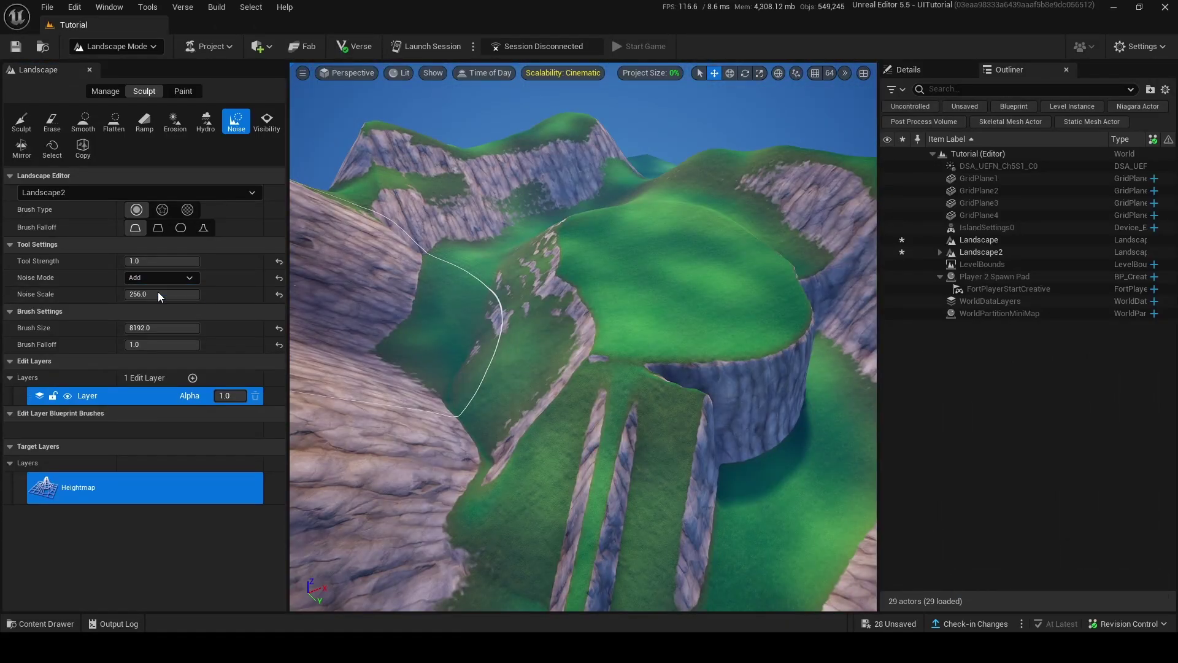
{"action": "left_click", "coordinate": [157, 280]}
{"action": "left_click", "coordinate": [164, 302]}
{"action": "left_click_drag", "start_coordinate": [163, 261], "coordinate": [141, 261]}
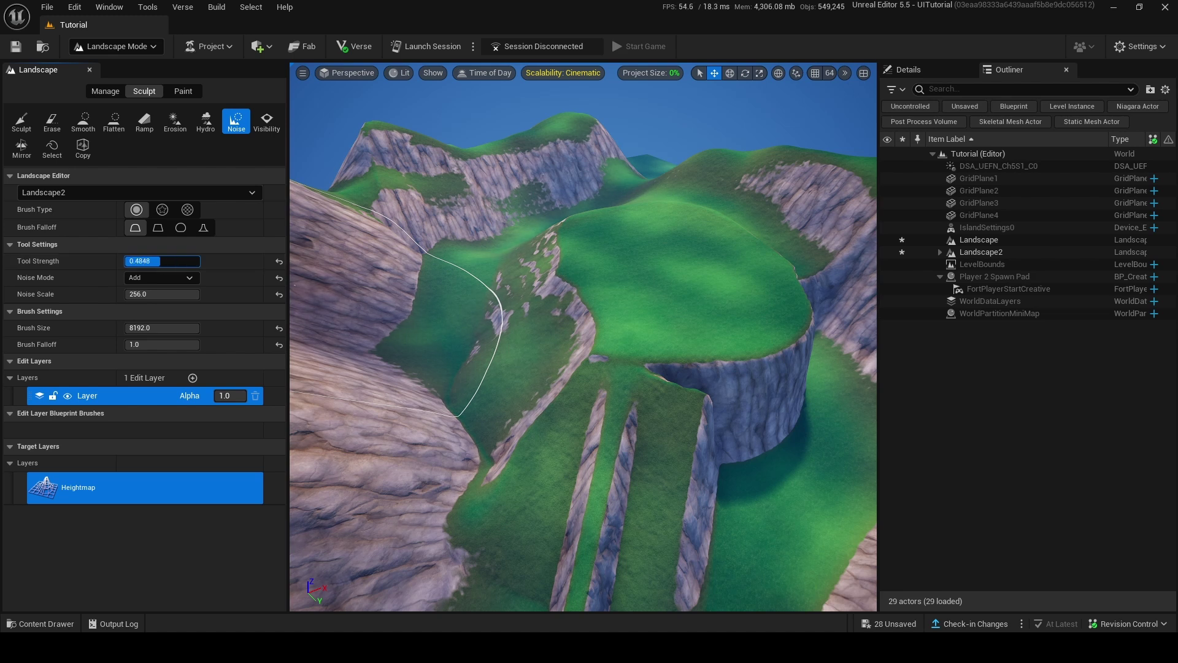
Apply noise to the terrain beside the plateau with the circle brush at size 8192.
{"action": "left_click", "coordinate": [162, 209]}
{"action": "left_click", "coordinate": [137, 210]}
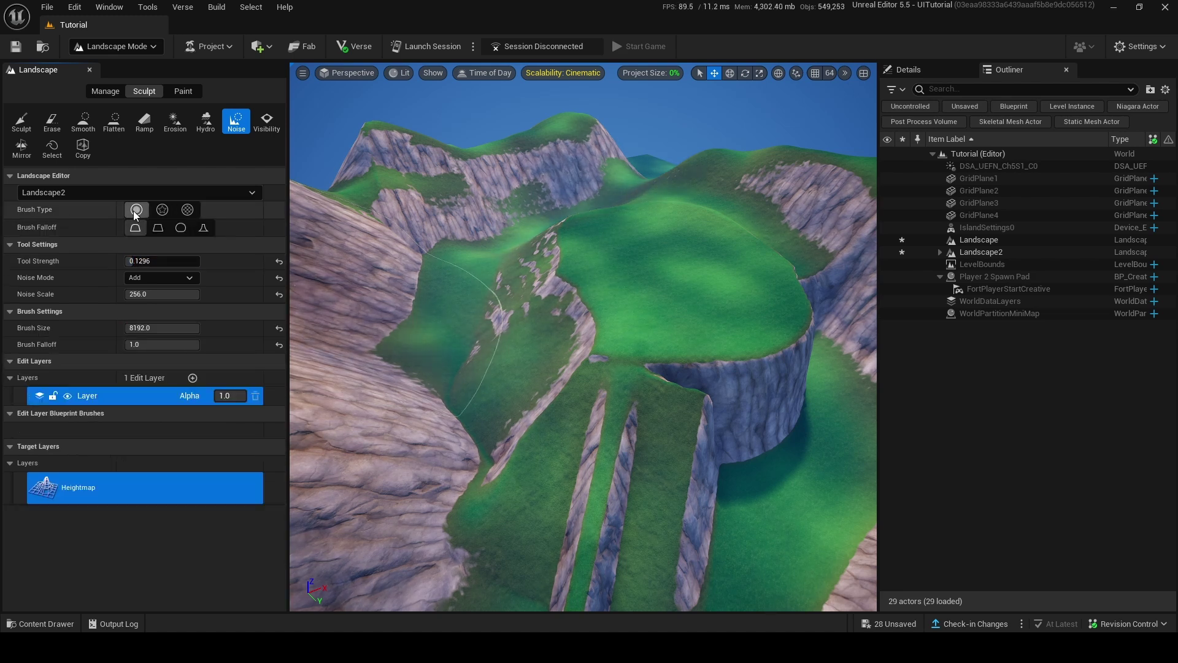
{"action": "left_click_drag", "start_coordinate": [485, 302], "coordinate": [551, 303]}
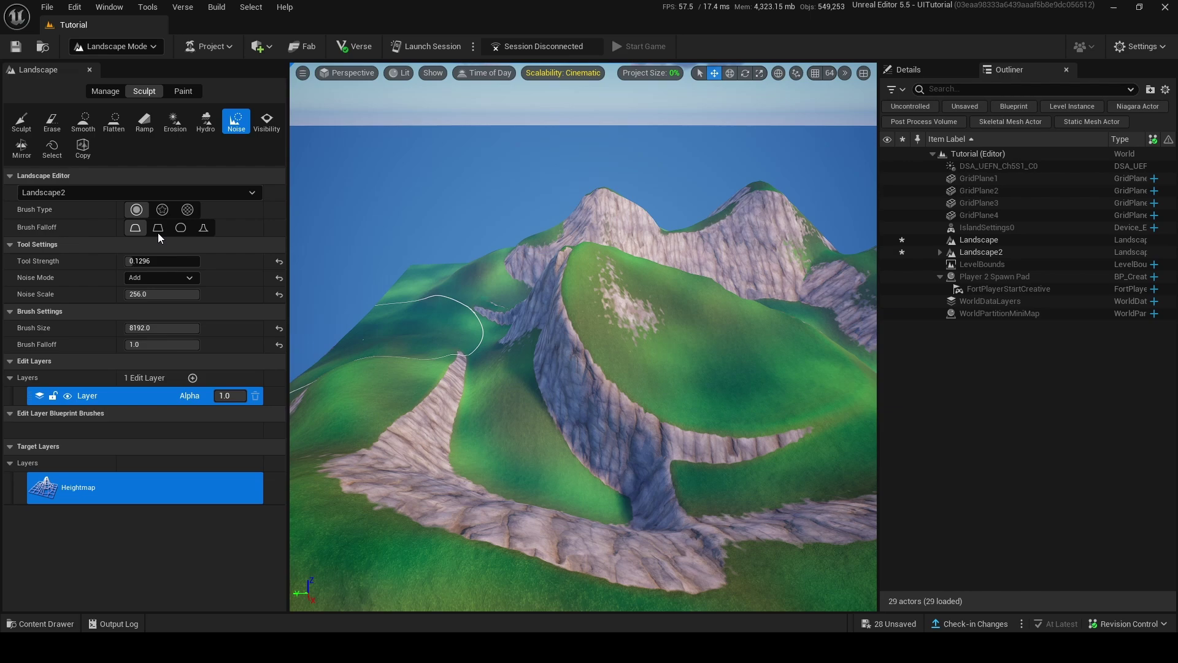
Try noise on the mountainside with the alpha brush, and stamp a checkered relief with the pattern brush at texture scale 0.5.
{"action": "left_click", "coordinate": [162, 210]}
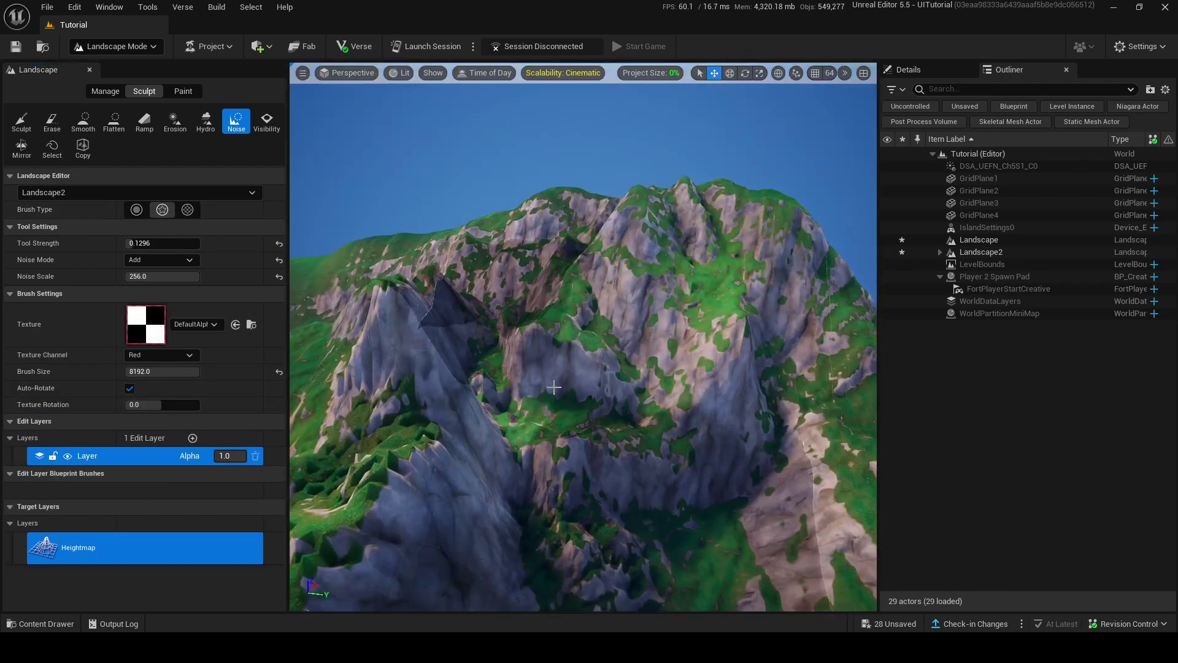
{"action": "left_click_drag", "start_coordinate": [552, 390], "coordinate": [546, 322]}
{"action": "right_click_drag", "start_coordinate": [547, 323], "coordinate": [547, 393]}
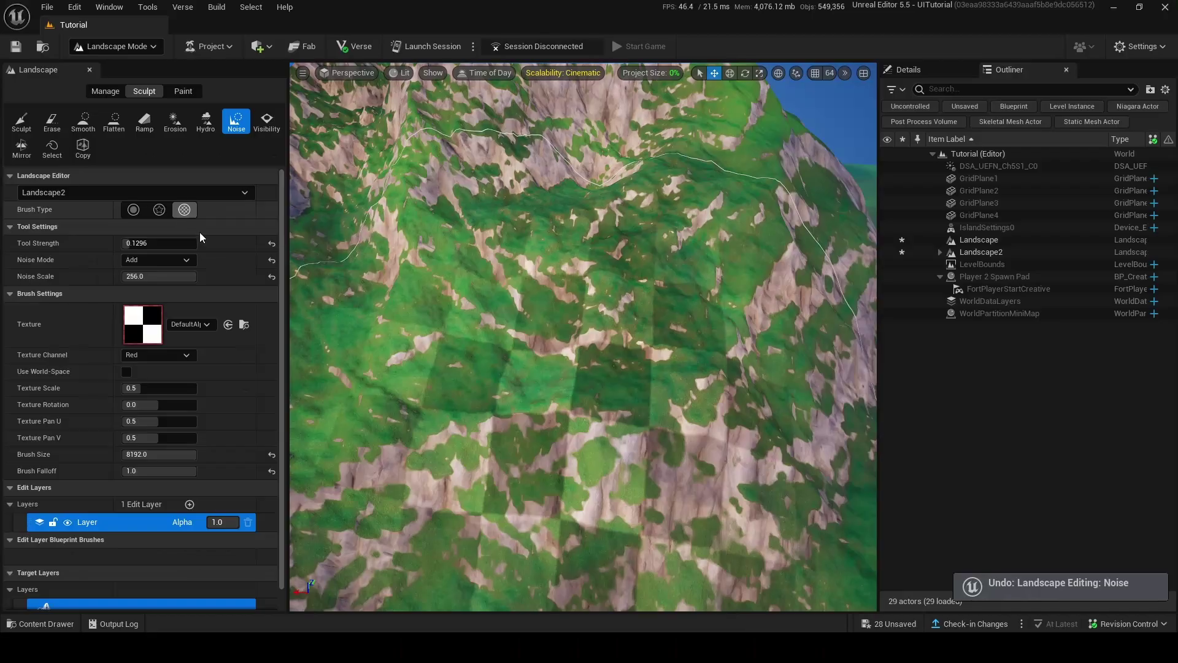
{"action": "mouse_move", "coordinate": [553, 307]}
{"action": "right_mouse_down"}
{"action": "mouse_move", "coordinate": [554, 331]}
{"action": "mouse_move", "coordinate": [571, 307]}
{"action": "right_mouse_up"}
{"action": "mouse_move", "coordinate": [570, 307]}
{"action": "left_mouse_down"}
{"action": "mouse_move", "coordinate": [583, 289]}
{"action": "mouse_move", "coordinate": [555, 296]}
{"action": "left_mouse_up"}
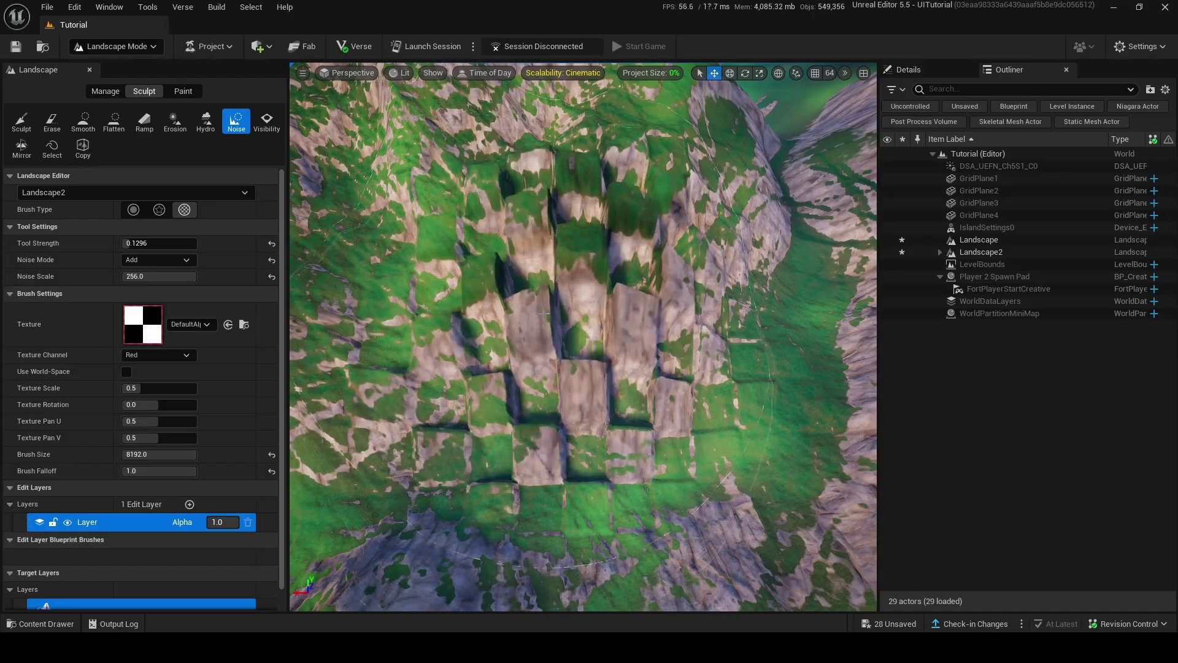
Cut a cave-like hole at the foot of the cliff with the Visibility tool at a brush size of about 272.
{"action": "left_click", "coordinate": [267, 122]}
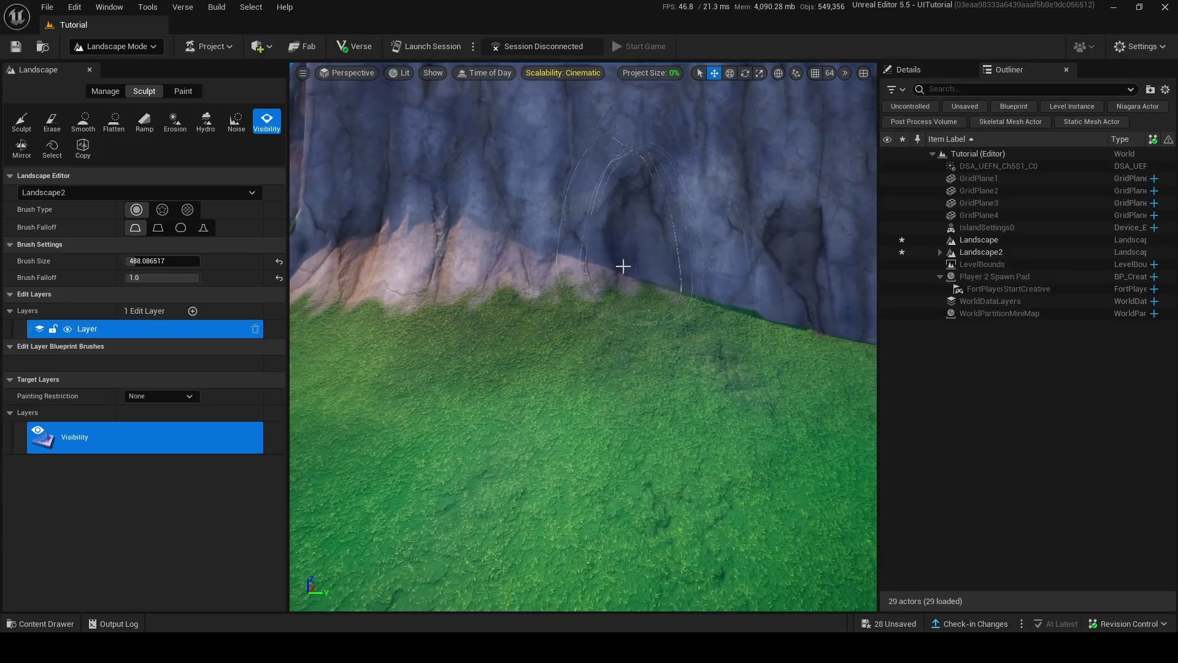
{"action": "right_click_drag", "start_coordinate": [623, 266], "coordinate": [535, 294]}
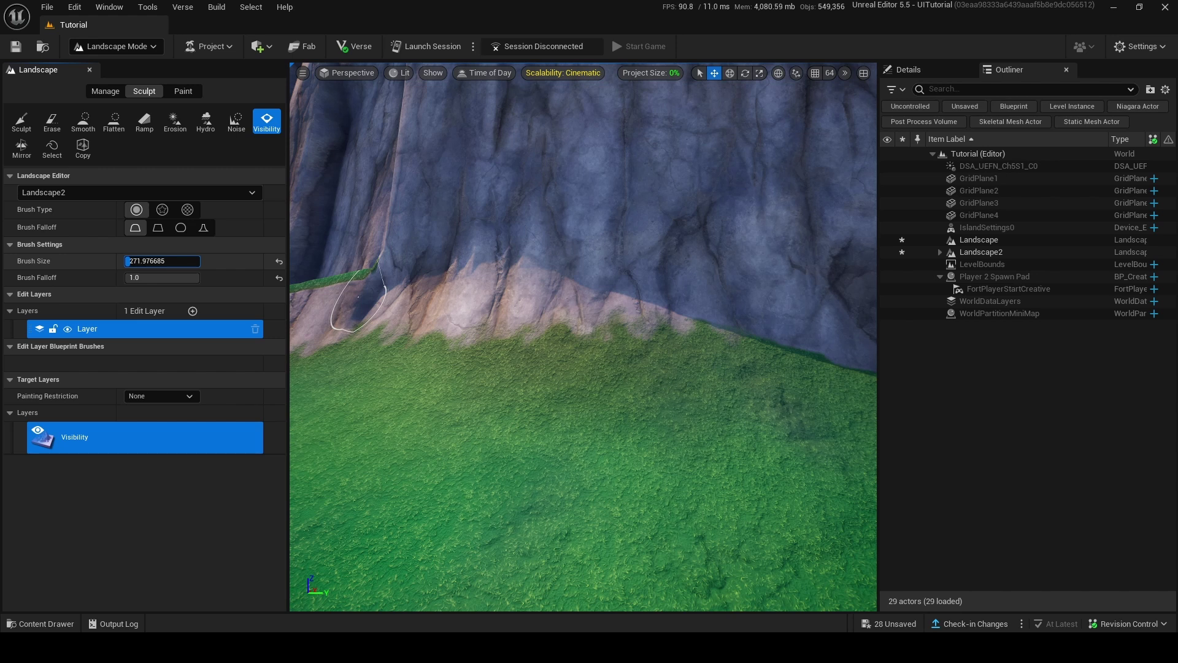
{"action": "left_click", "coordinate": [565, 305]}
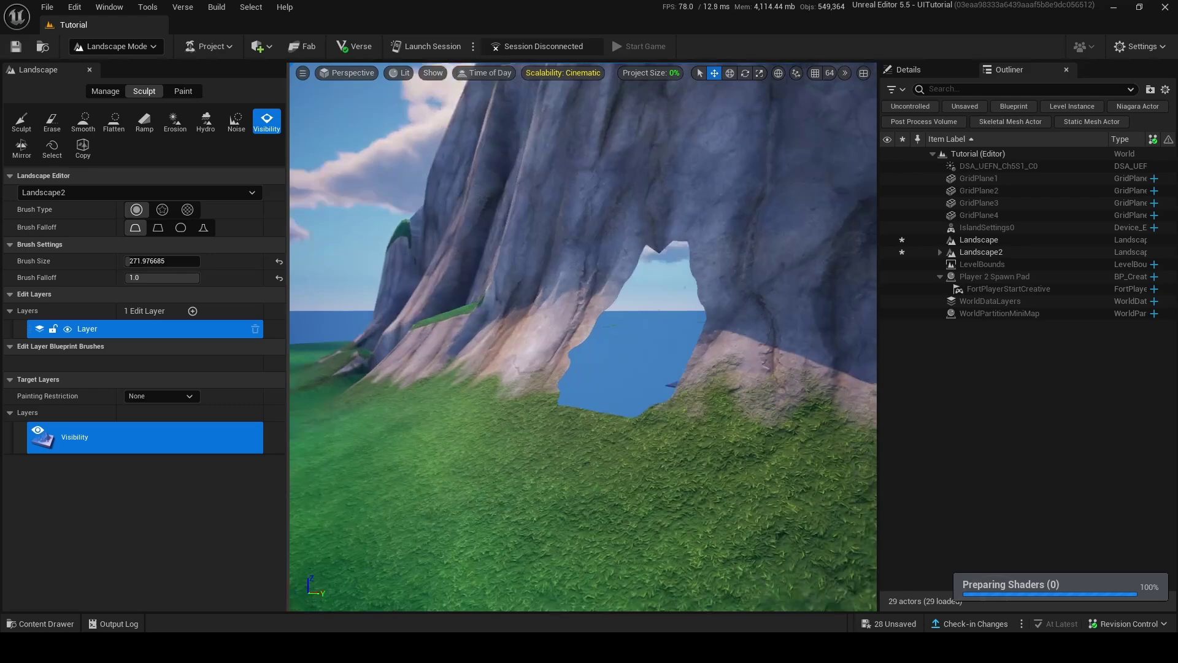
{"action": "key", "text": "w"}
{"action": "mouse_move", "coordinate": [796, 301]}
{"action": "right_mouse_down"}
{"action": "mouse_move", "coordinate": [844, 298]}
{"action": "mouse_move", "coordinate": [796, 300]}
{"action": "right_mouse_up"}
{"action": "key", "text": "s"}
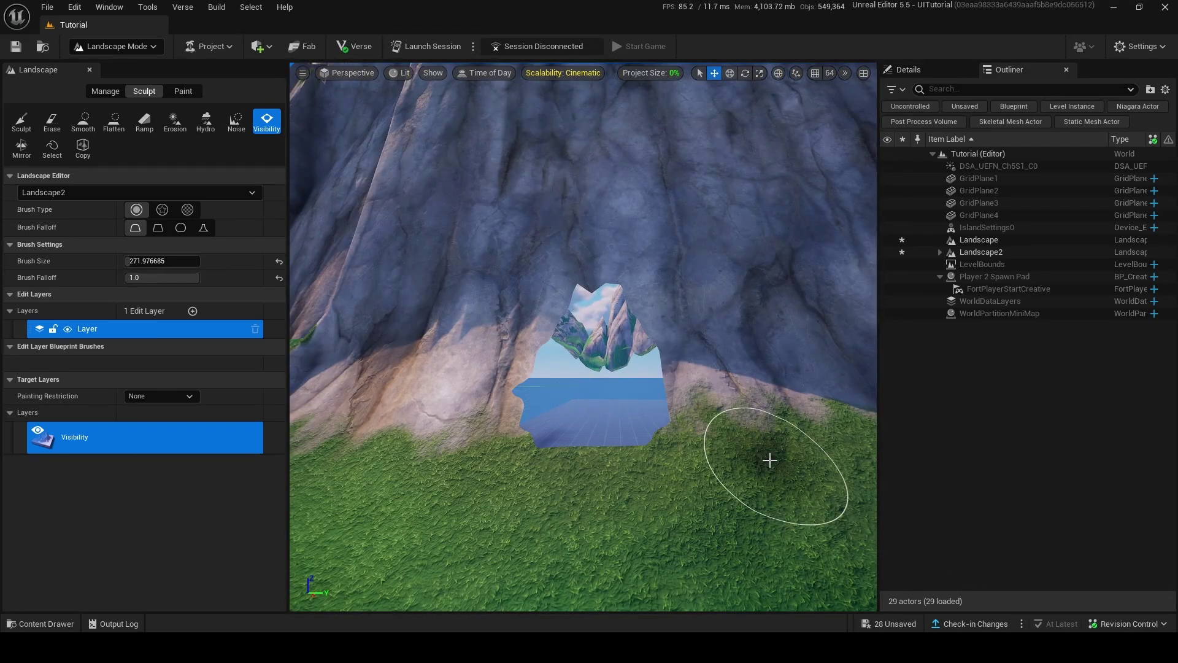
Hide the landscape's corner and edge with the Visibility tool at a brush size of about 2637 to shape a curved coastline.
{"action": "key", "text": "s"}
{"action": "right_click_drag", "start_coordinate": [770, 461], "coordinate": [669, 565]}
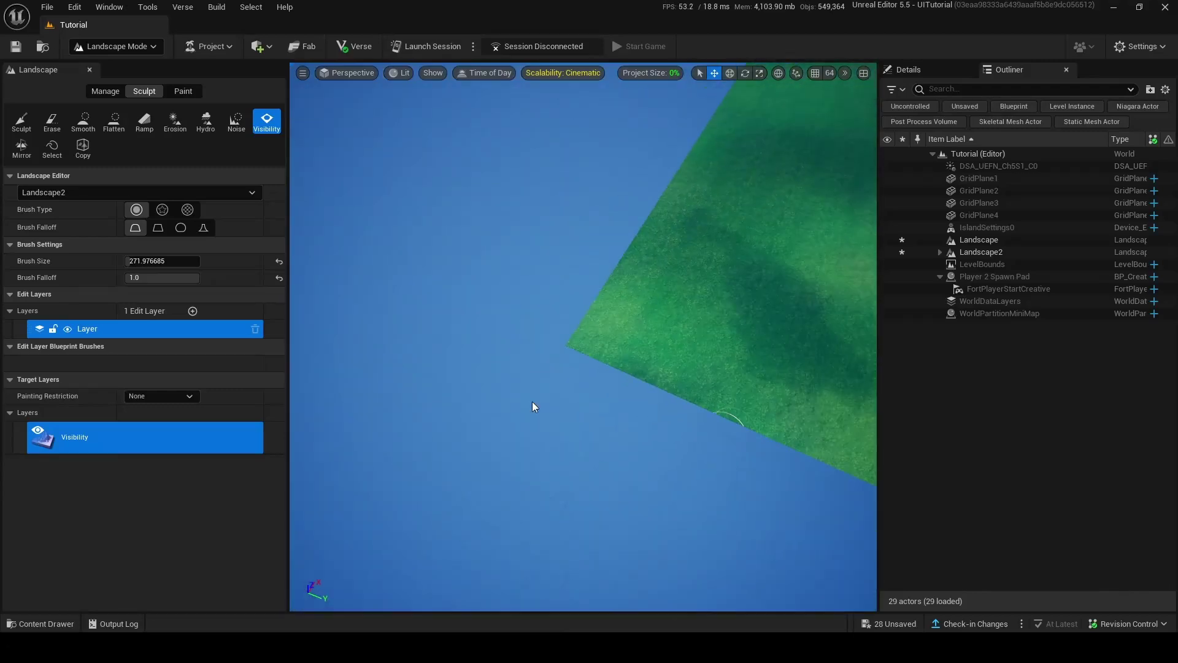
{"action": "left_click_drag", "start_coordinate": [158, 261], "coordinate": [176, 262]}
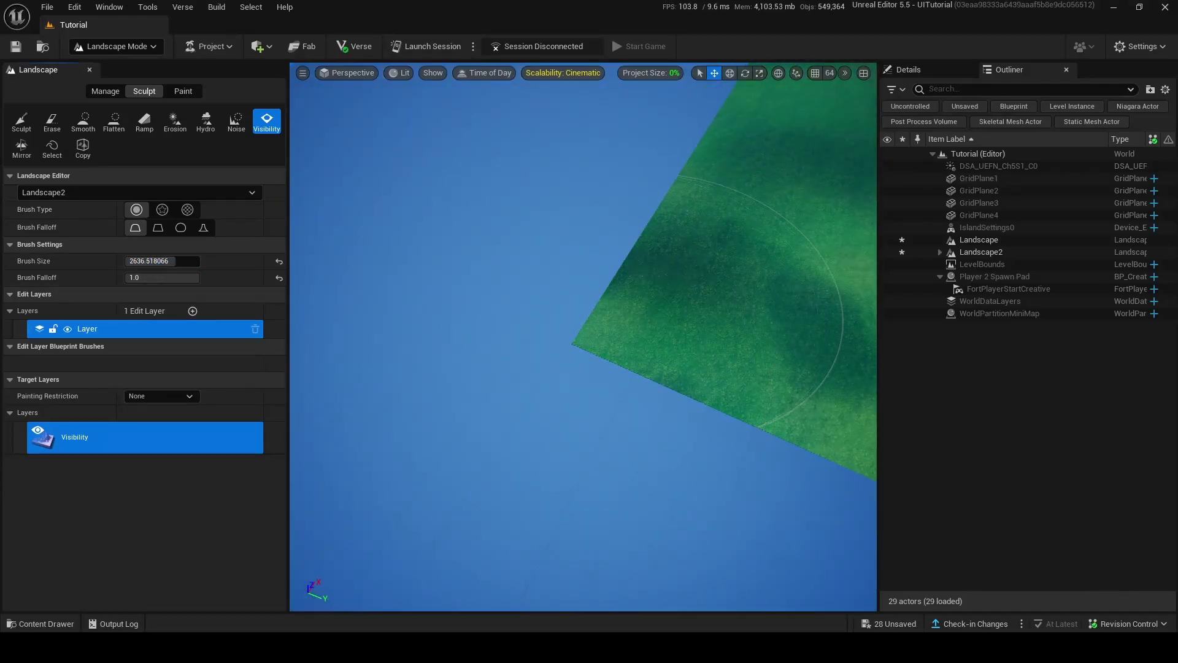
{"action": "right_click_drag", "start_coordinate": [653, 289], "coordinate": [693, 258]}
{"action": "left_click", "coordinate": [517, 396]}
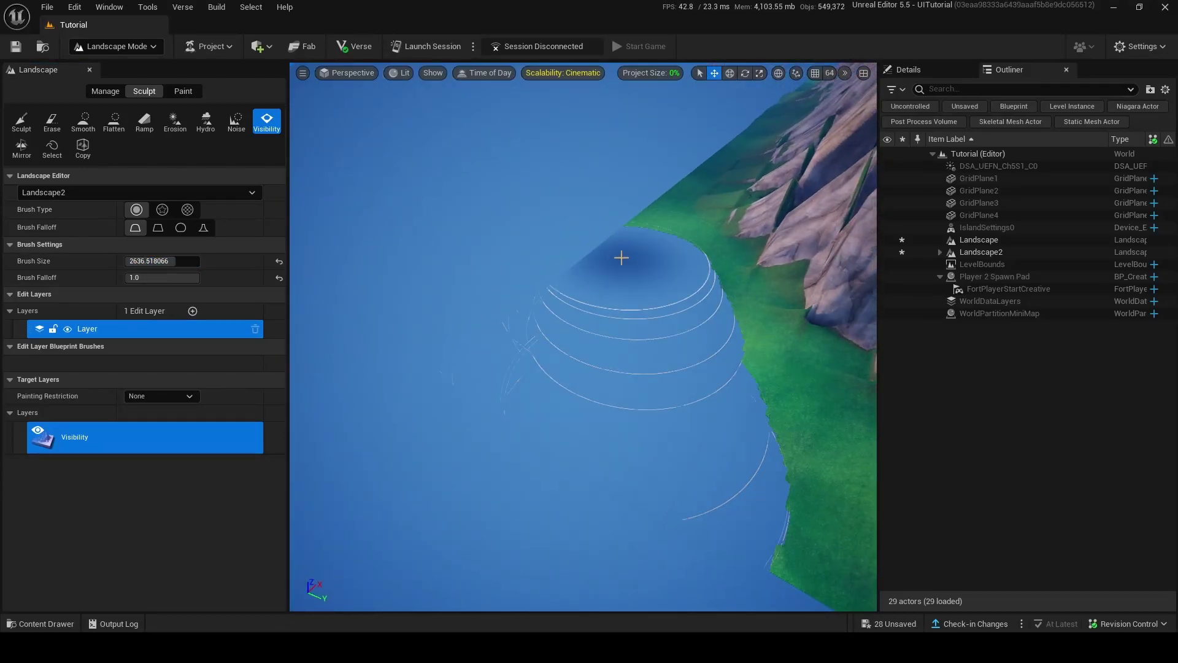
{"action": "right_click_drag", "start_coordinate": [685, 504], "coordinate": [685, 503]}
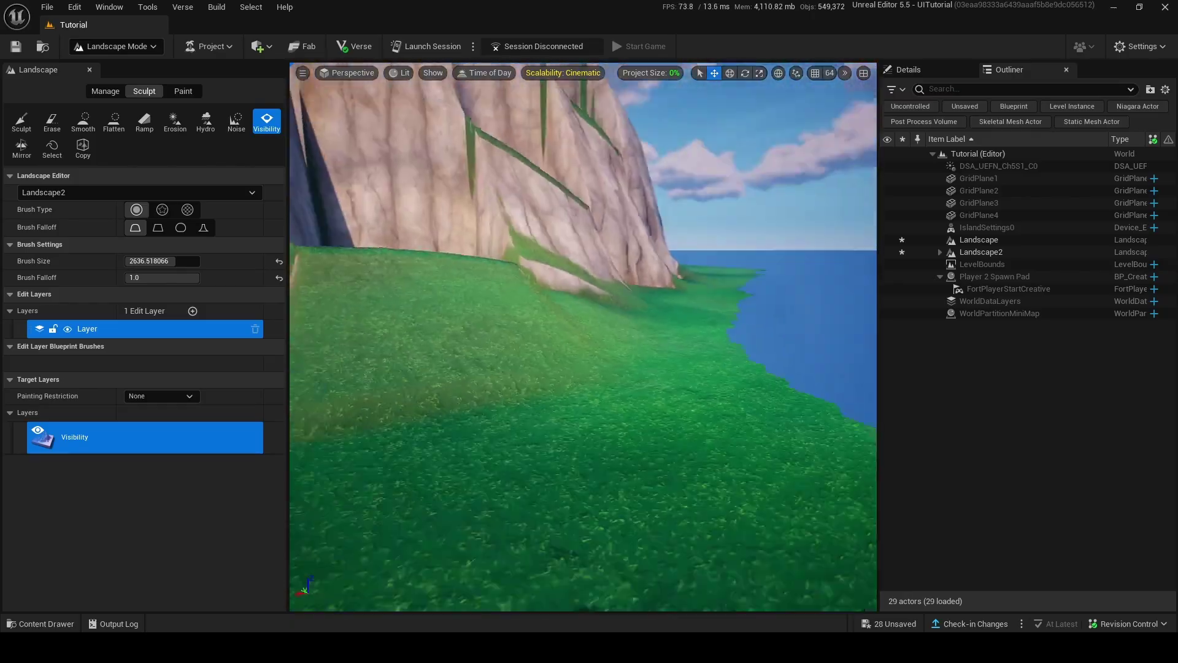
{"action": "left_click", "coordinate": [482, 368]}
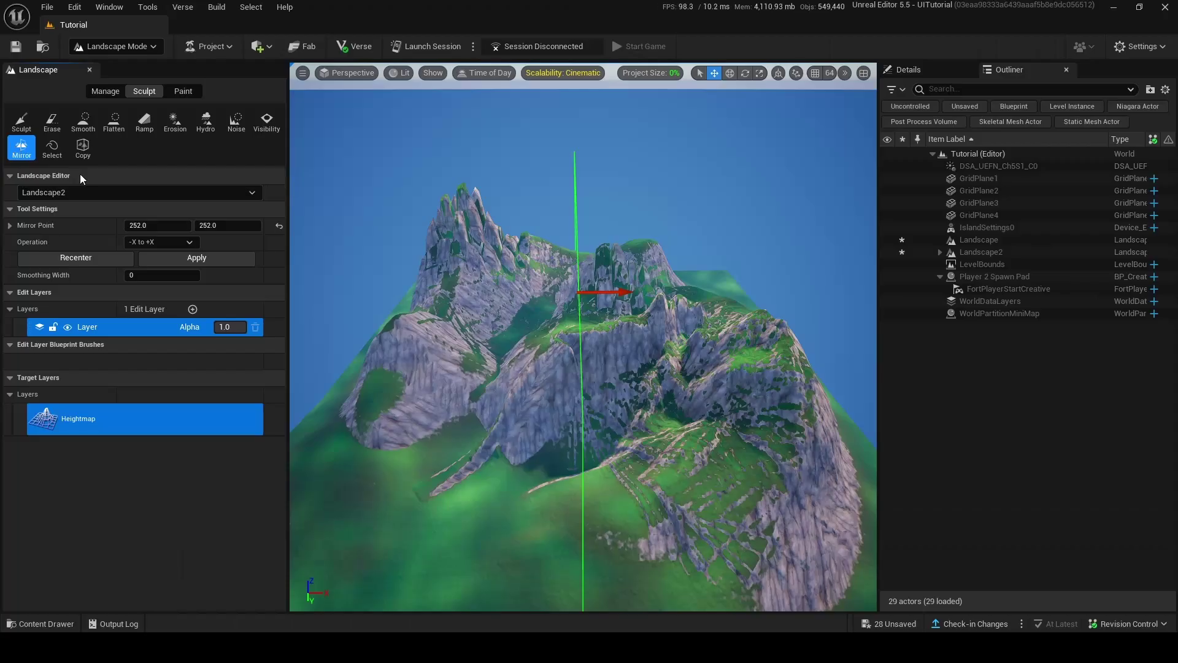
Mirror the landscape with the -X to +X operation about a mirror point at X 236.257283 and Y 252.0.
{"action": "right_click_drag", "start_coordinate": [494, 232], "coordinate": [491, 209]}
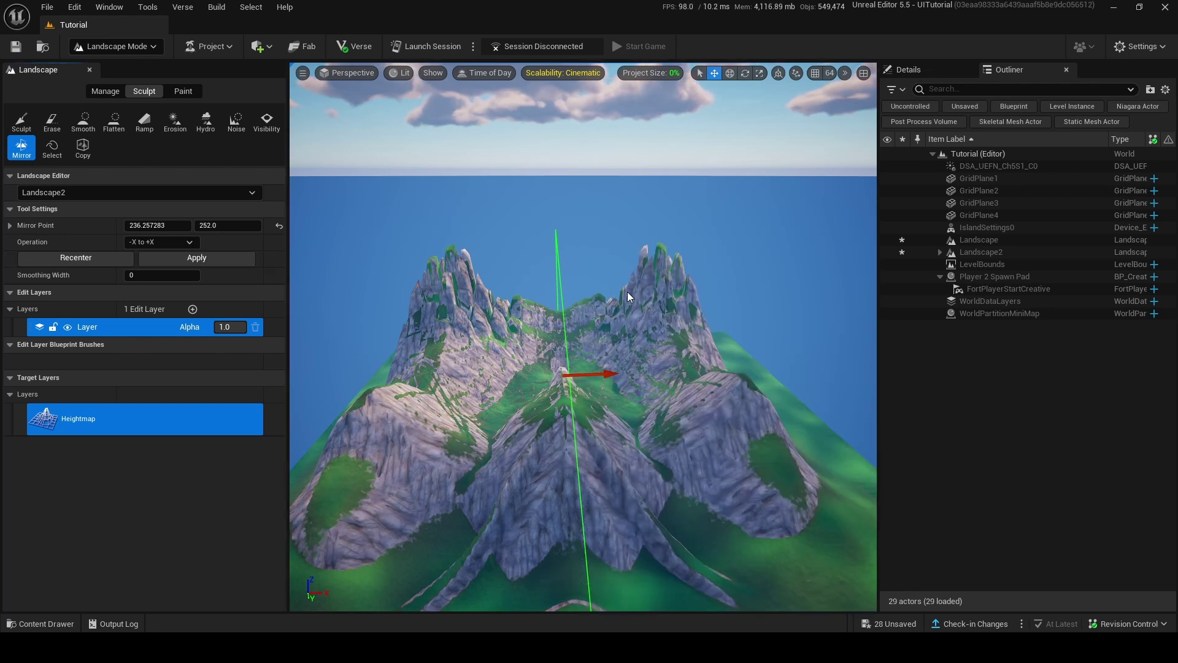
{"action": "right_click_drag", "start_coordinate": [628, 297], "coordinate": [629, 334]}
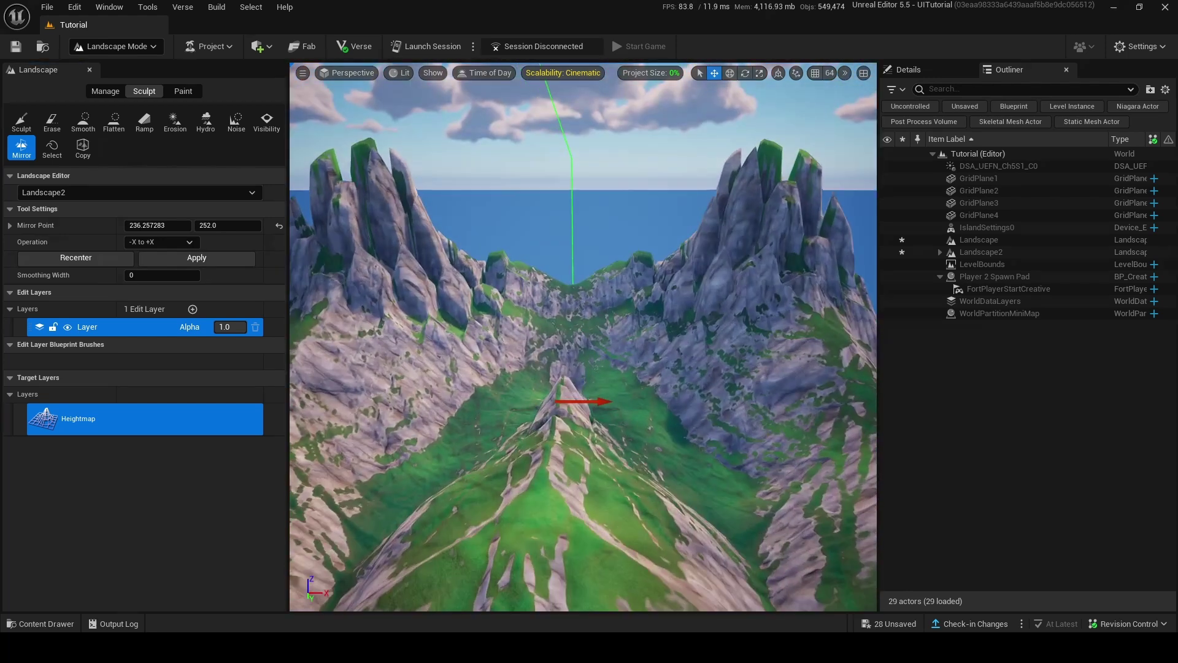
{"action": "right_click_drag", "start_coordinate": [627, 297], "coordinate": [601, 319]}
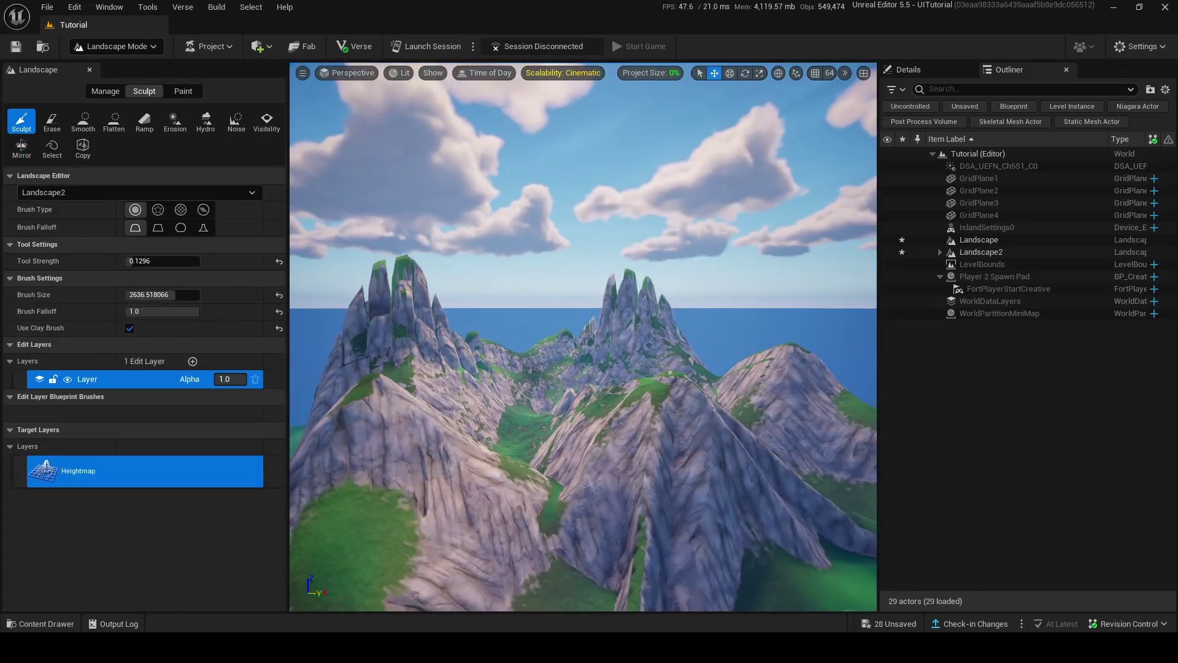
Switch the landscape tools to painting and paint a Layer2 dirt patch on the grass with a brush size of about 538.
{"action": "right_click_drag", "start_coordinate": [580, 354], "coordinate": [578, 355]}
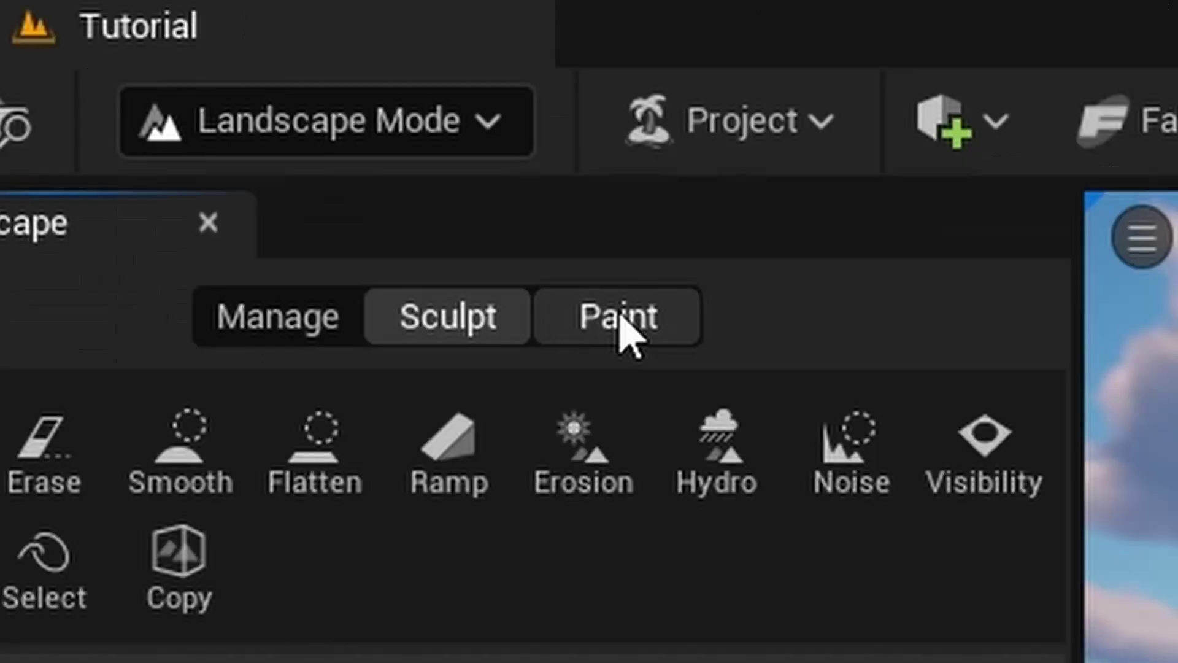
{"action": "left_click", "coordinate": [621, 318]}
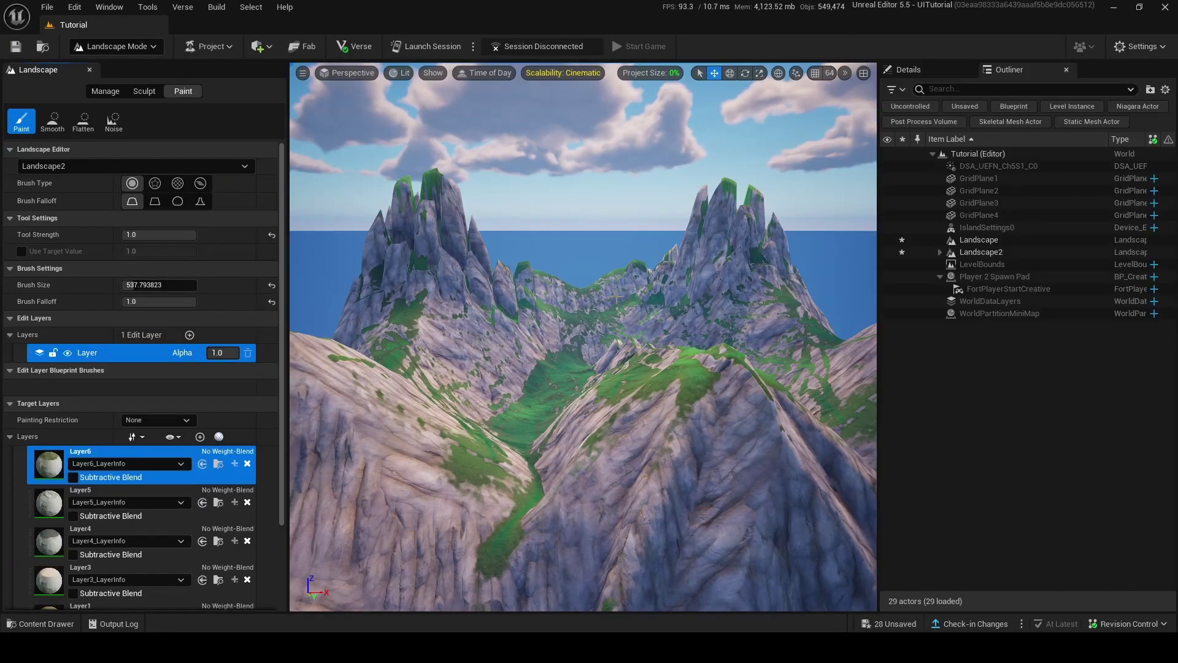
{"action": "right_click_drag", "start_coordinate": [618, 297], "coordinate": [617, 301]}
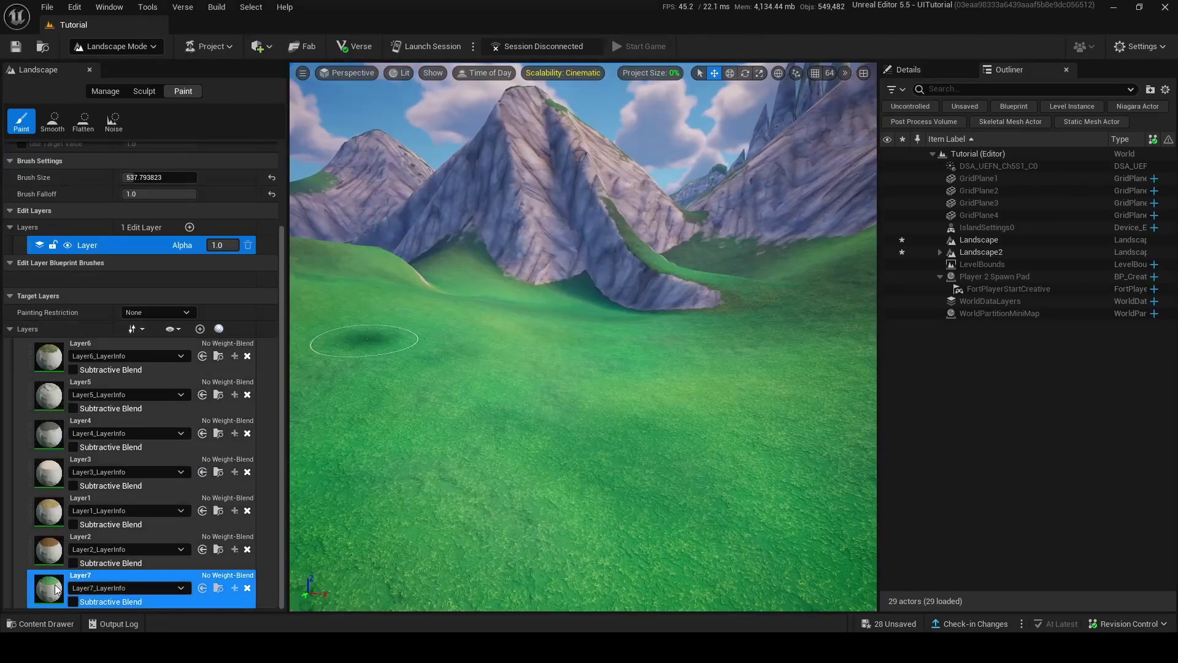
{"action": "left_click", "coordinate": [52, 550]}
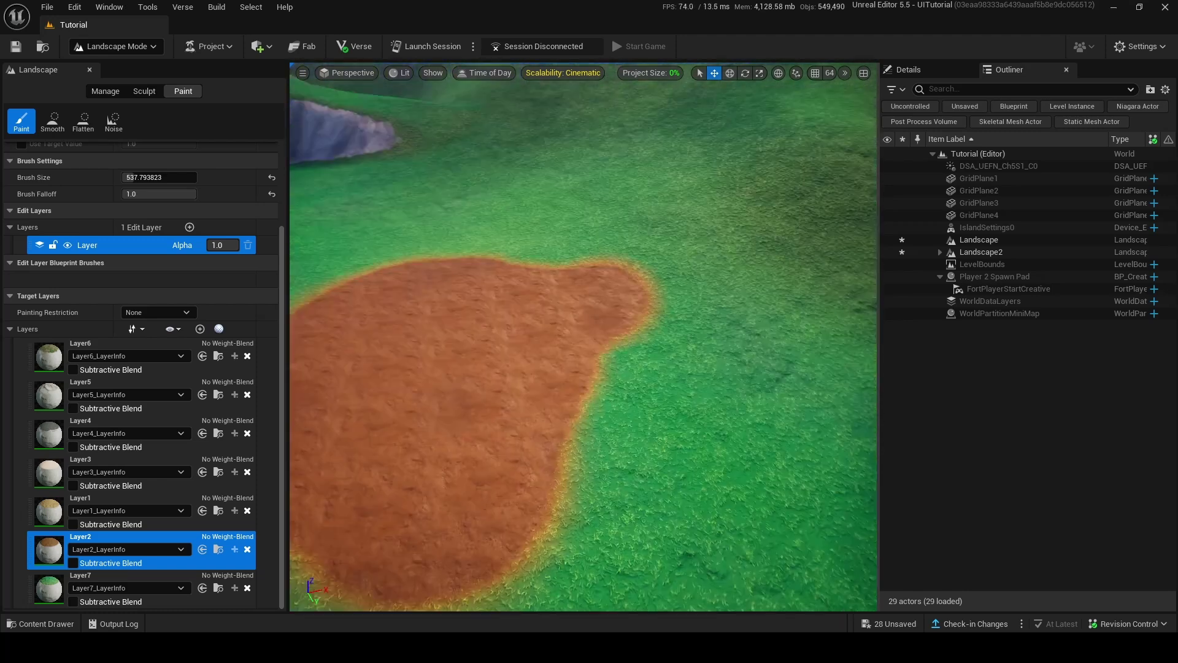
Paint a Layer1 patch next to the Layer2 patch on the grass.
{"action": "left_click", "coordinate": [55, 518]}
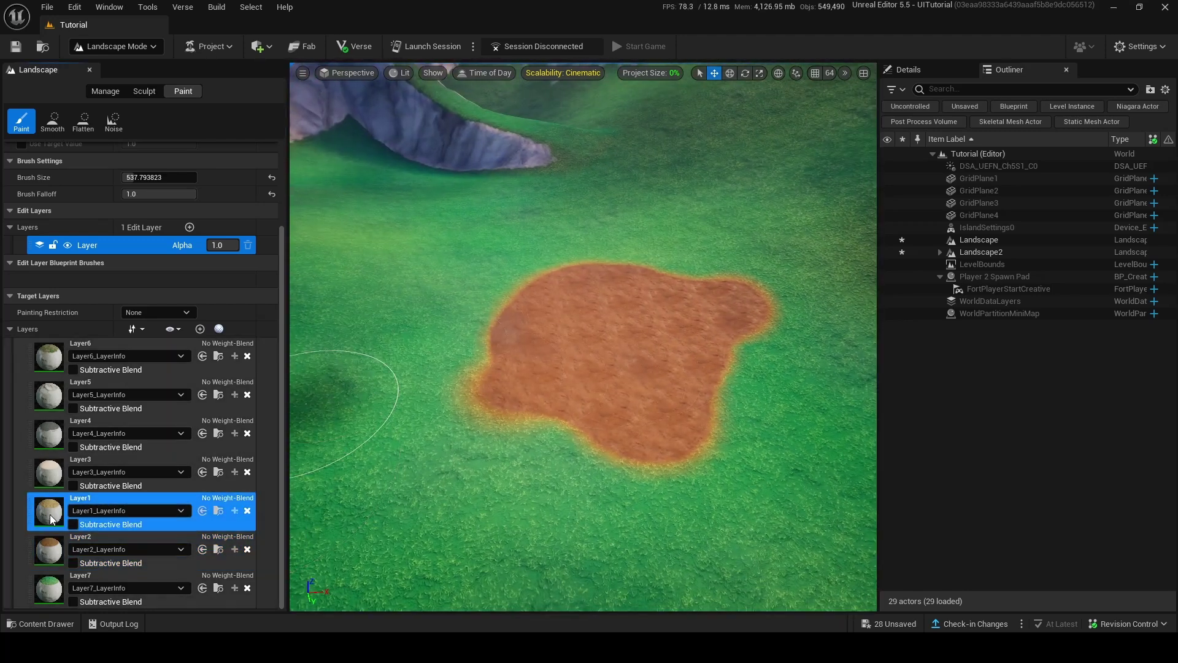
{"action": "left_click_drag", "start_coordinate": [427, 340], "coordinate": [428, 276]}
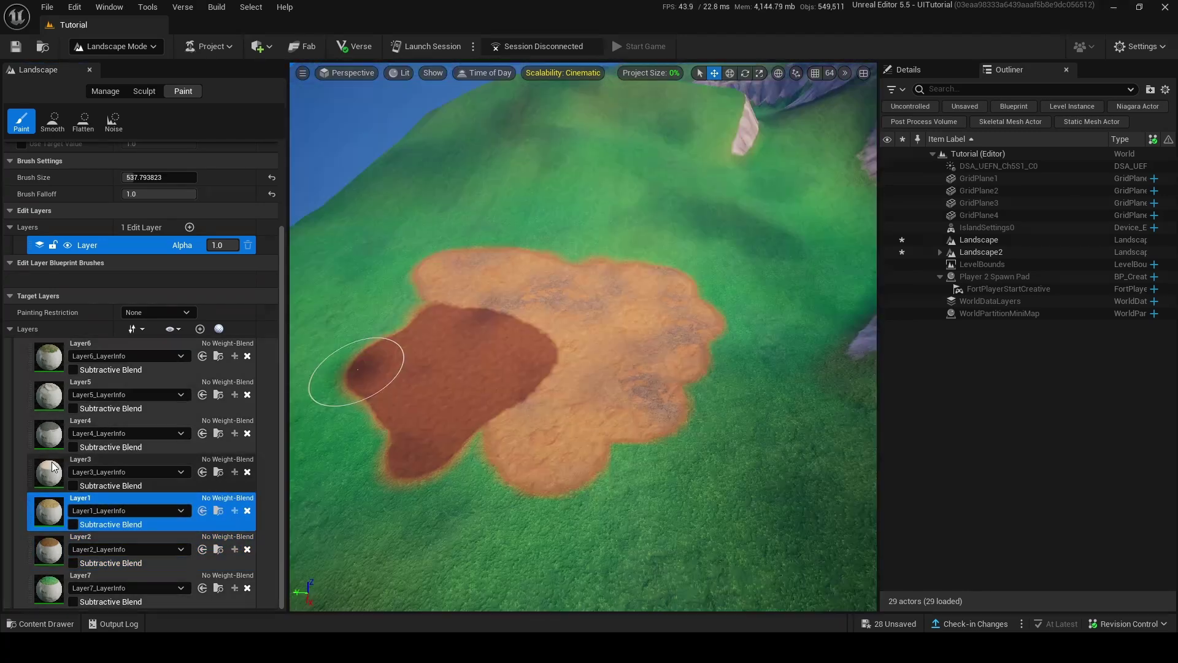
Paint a pale Layer3 strip along the side of the dirt patches.
{"action": "left_click", "coordinate": [145, 484]}
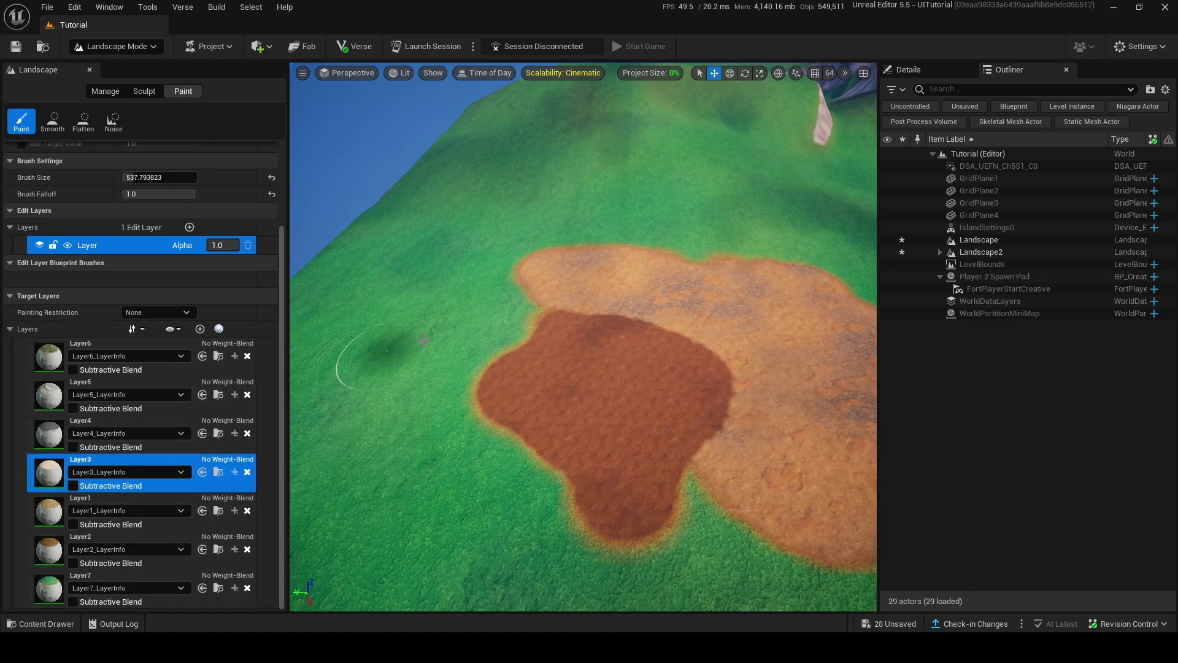
{"action": "left_click_drag", "start_coordinate": [424, 339], "coordinate": [454, 279]}
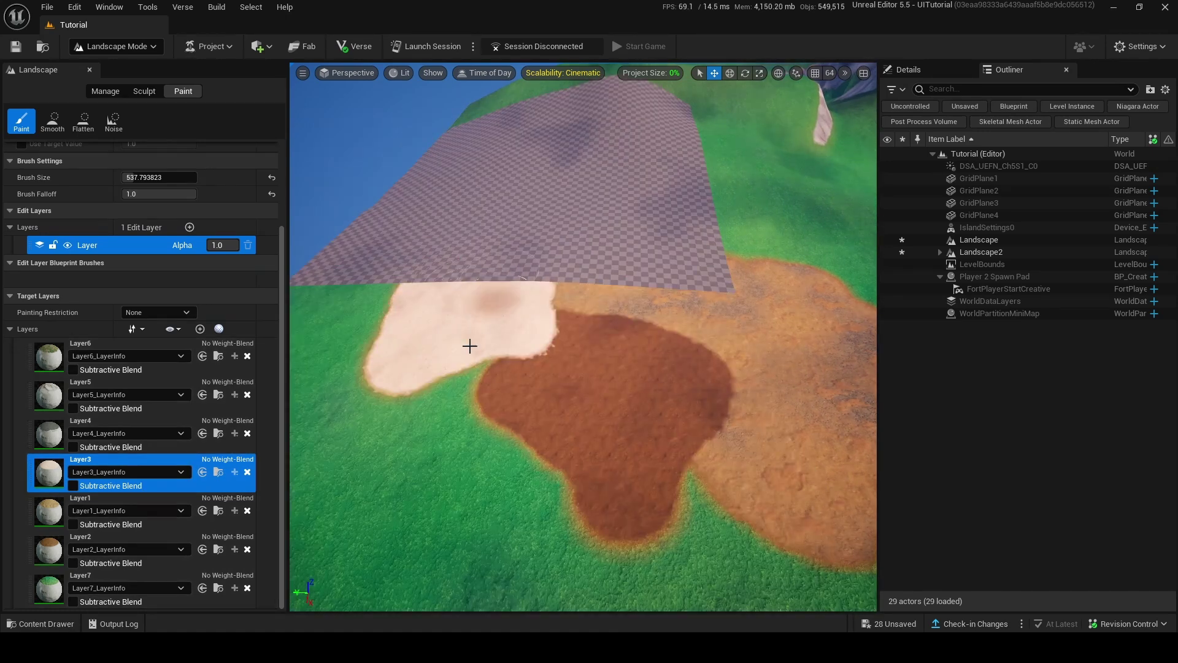
{"action": "left_click_drag", "start_coordinate": [470, 346], "coordinate": [390, 382]}
{"action": "left_click_drag", "start_coordinate": [496, 471], "coordinate": [599, 552]}
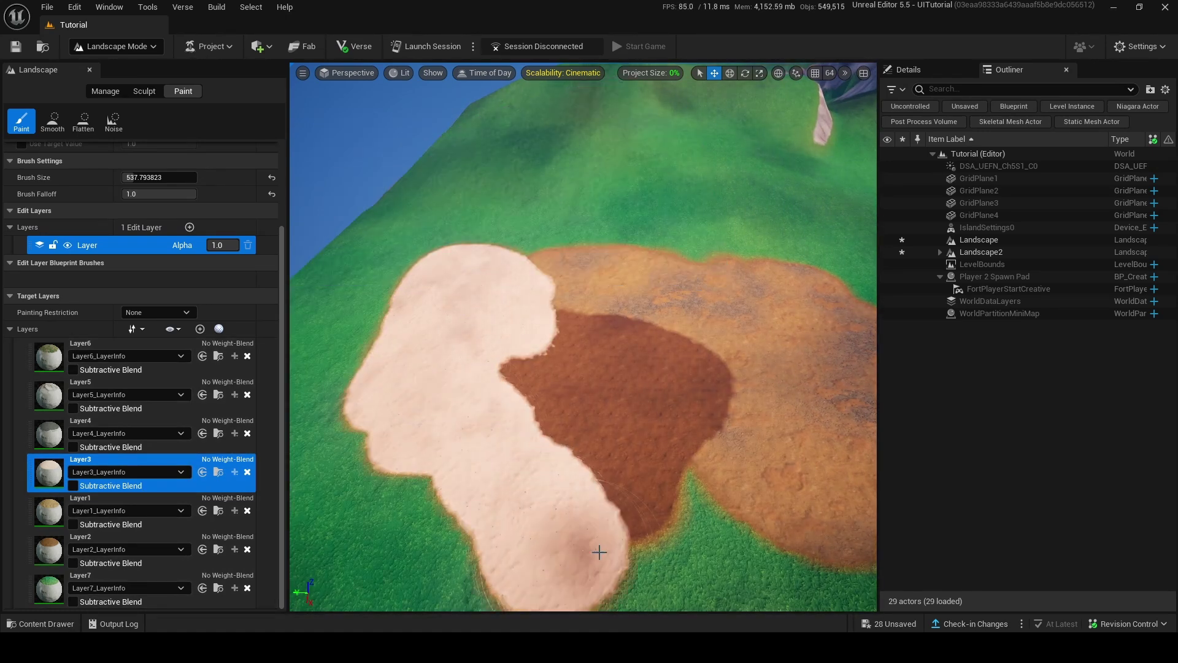
Widen the pale Layer3 patch across the grass beside the dirt patches.
{"action": "left_click_drag", "start_coordinate": [687, 515], "coordinate": [782, 543]}
{"action": "mouse_move", "coordinate": [782, 543]}
{"action": "right_mouse_down"}
{"action": "mouse_move", "coordinate": [792, 430]}
{"action": "mouse_move", "coordinate": [859, 429]}
{"action": "right_mouse_up"}
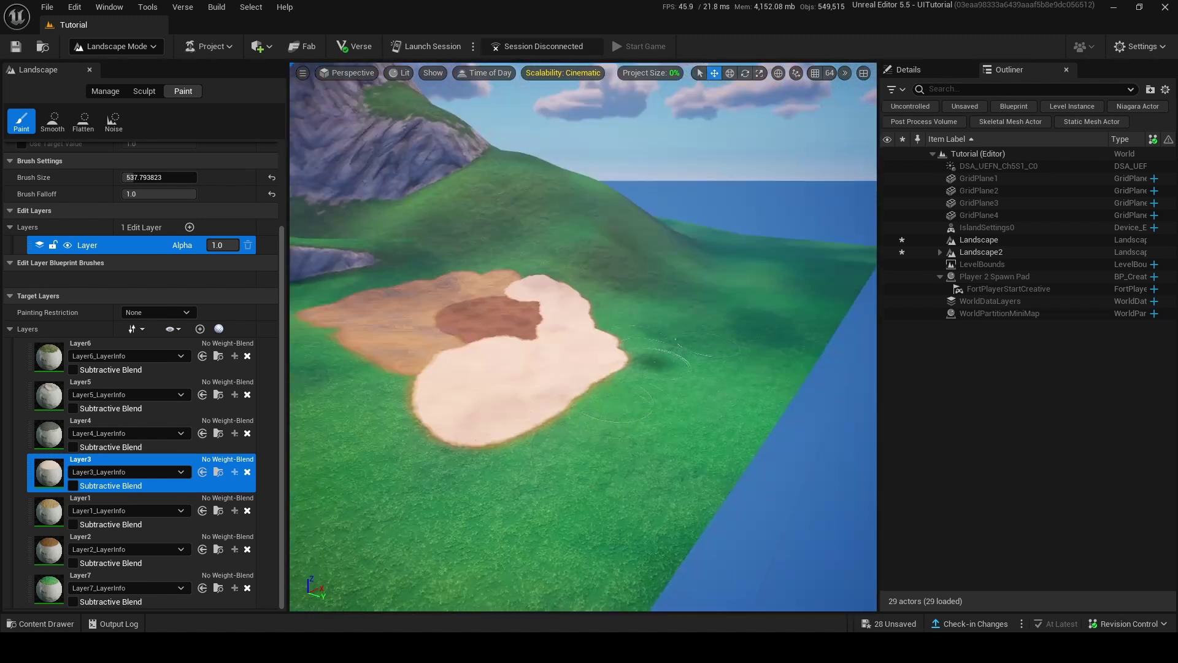
{"action": "left_click_drag", "start_coordinate": [589, 455], "coordinate": [652, 363]}
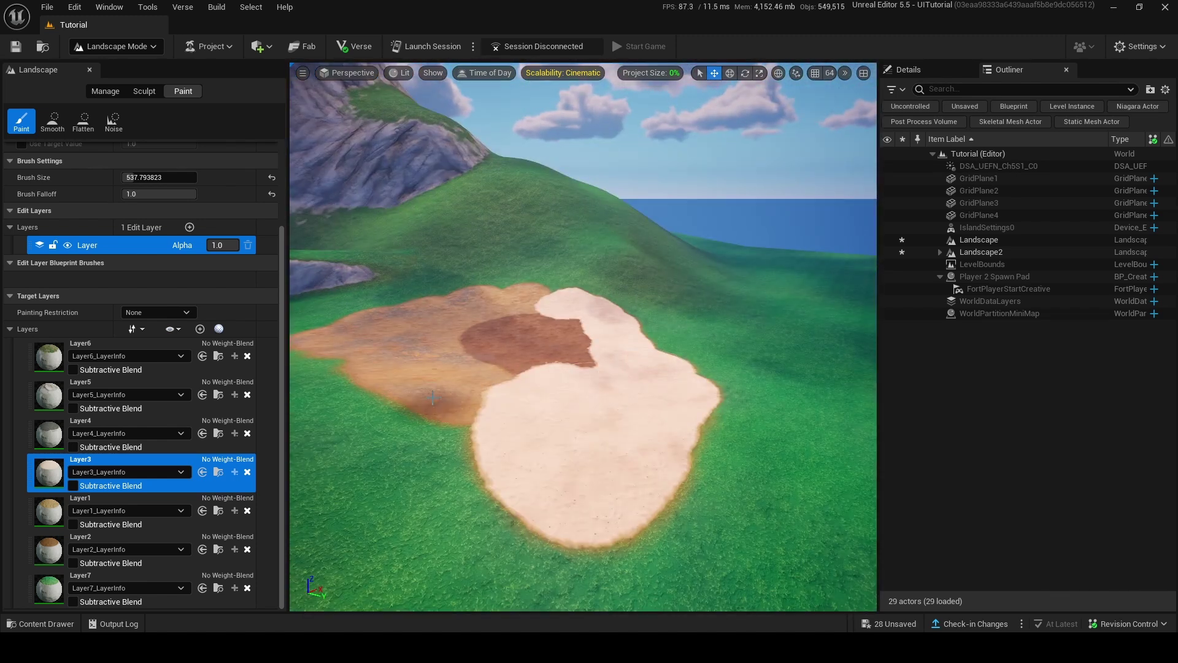
{"action": "left_click", "coordinate": [135, 421]}
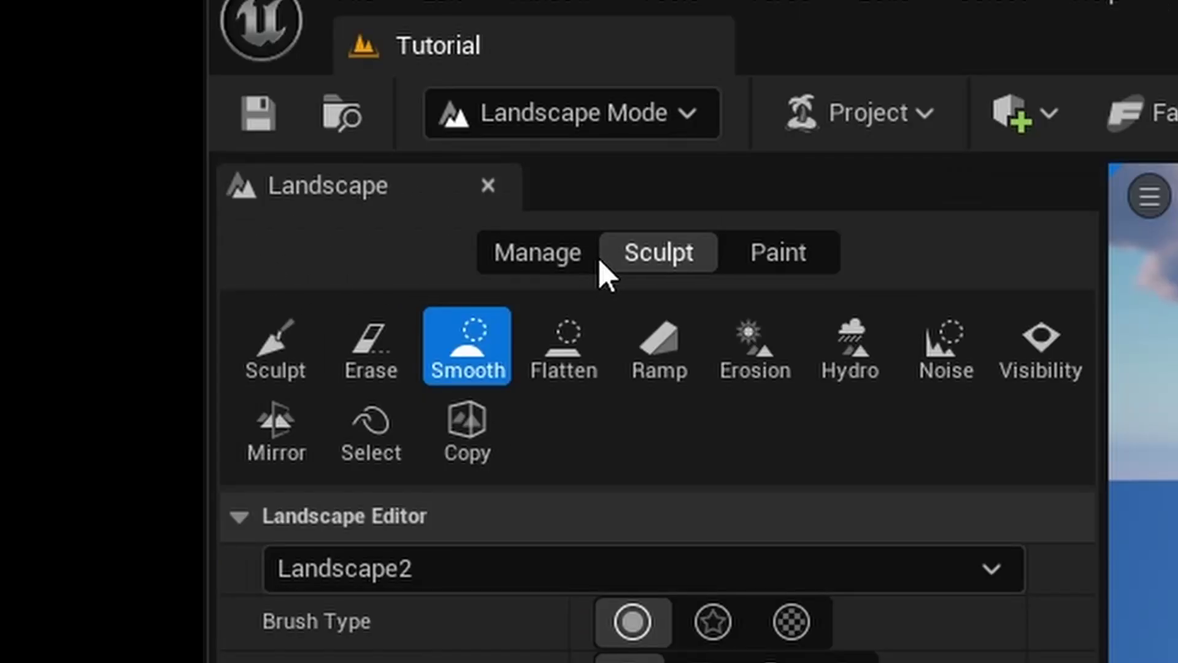
Open the landscape management tools and examine the New, Import and Select options for Landscape2.
{"action": "left_click", "coordinate": [534, 258]}
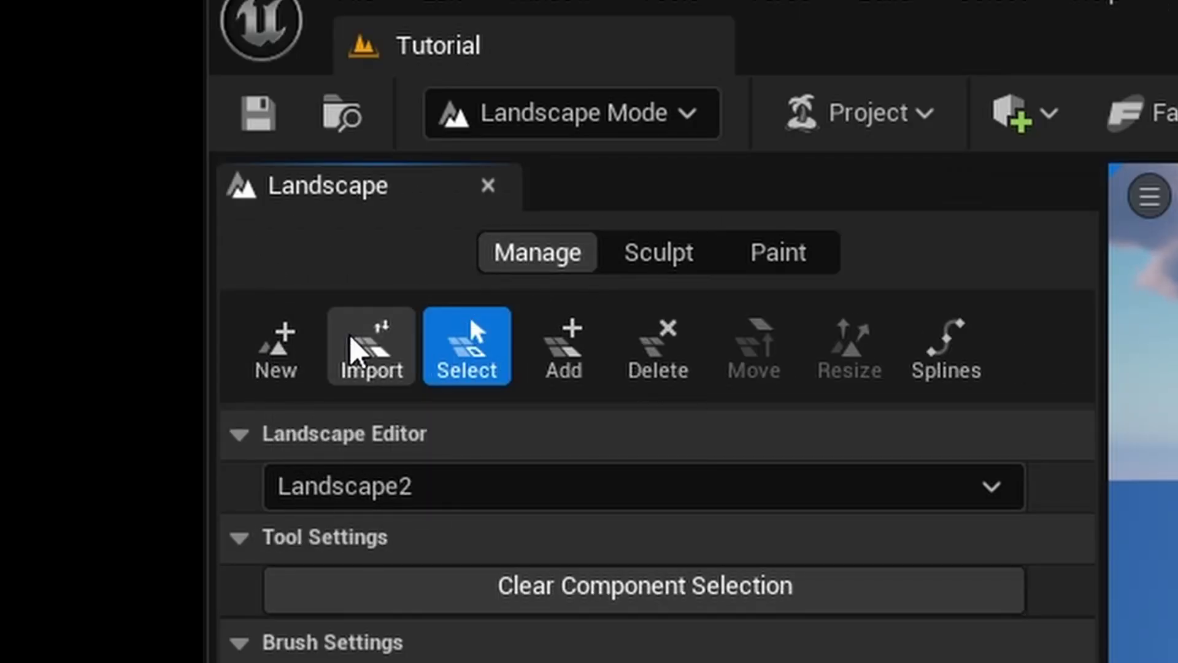
{"action": "right_click_drag", "start_coordinate": [547, 336], "coordinate": [568, 316]}
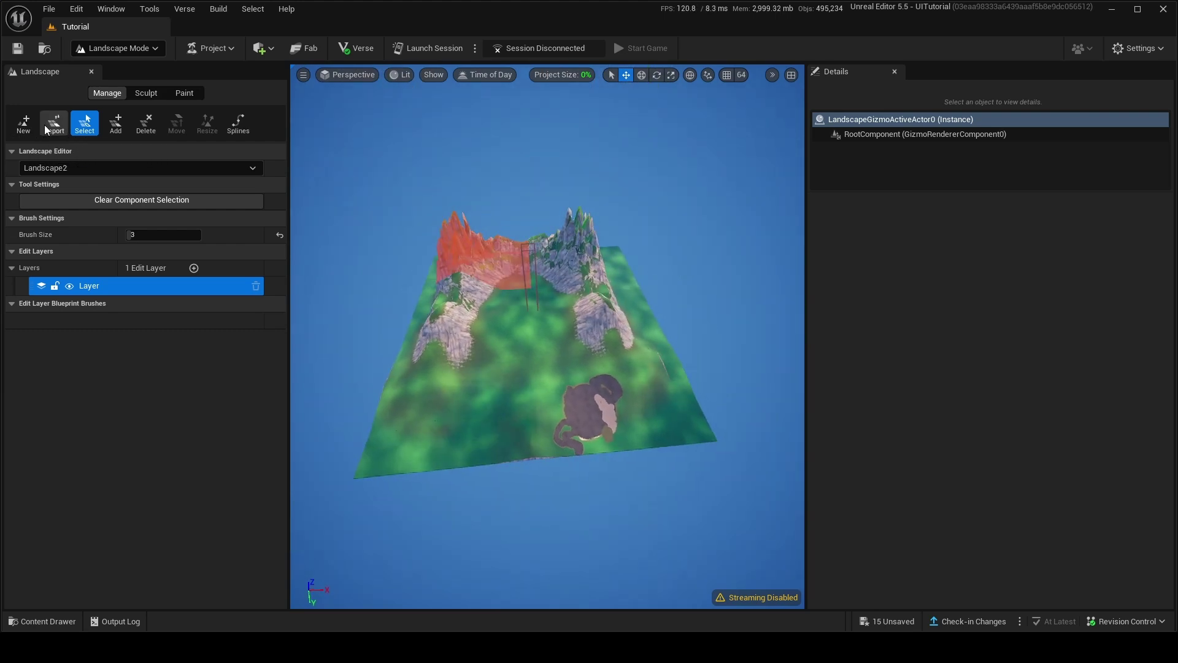
{"action": "left_click", "coordinate": [32, 127]}
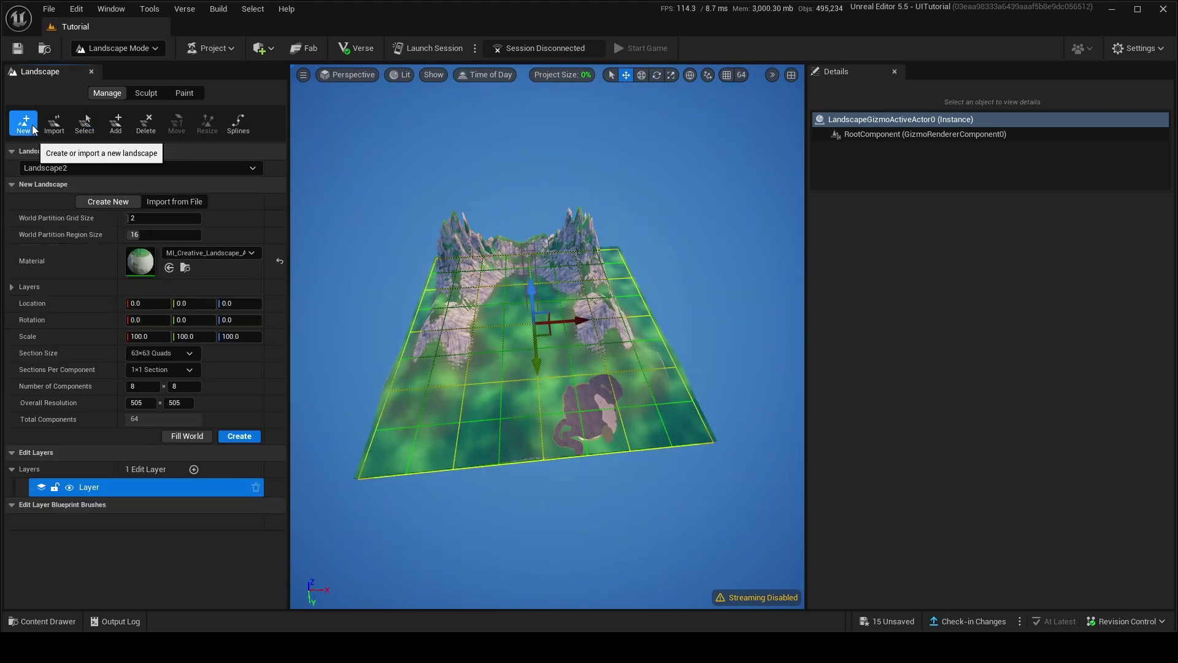
{"action": "left_click", "coordinate": [54, 127]}
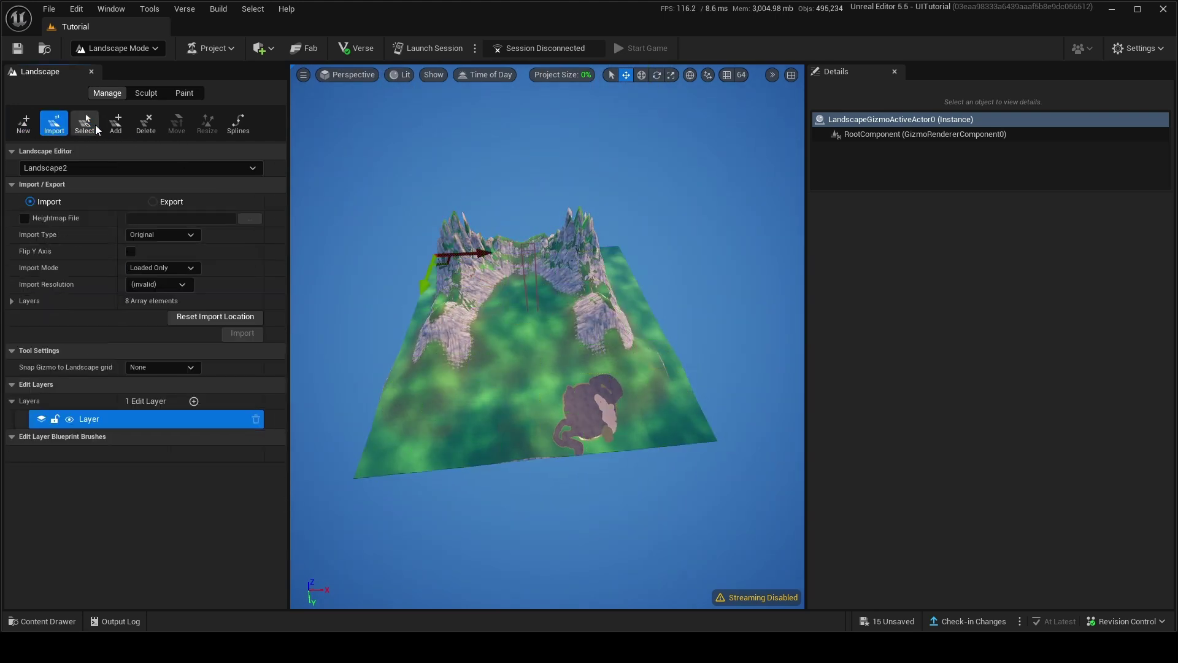
{"action": "left_click", "coordinate": [86, 126]}
Add new components to Landscape2 along its outer edge beside the mountains, using a brush size of 3.
{"action": "left_click", "coordinate": [112, 126]}
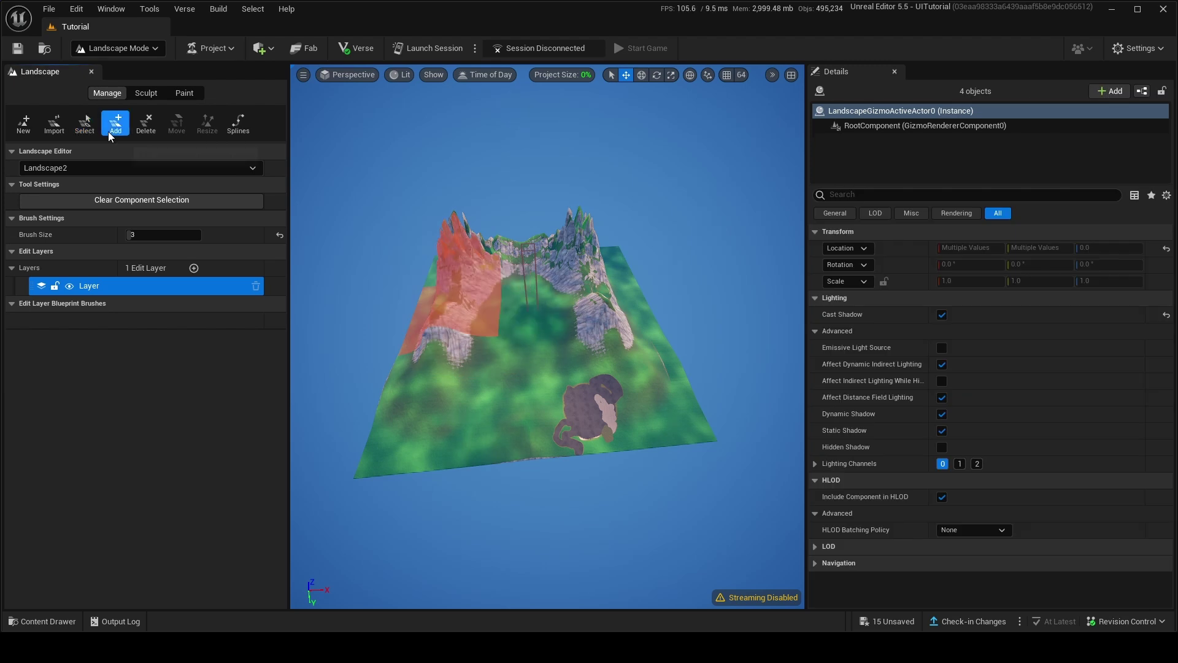
{"action": "right_click_drag", "start_coordinate": [577, 310], "coordinate": [571, 312]}
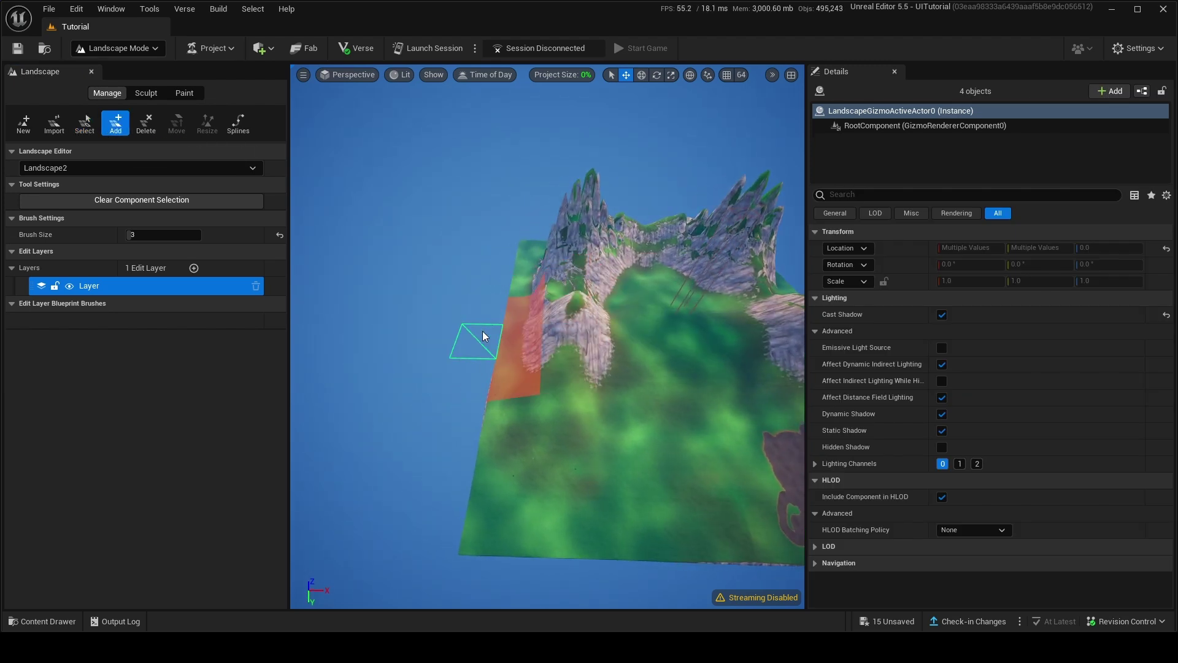
{"action": "left_click", "coordinate": [478, 330]}
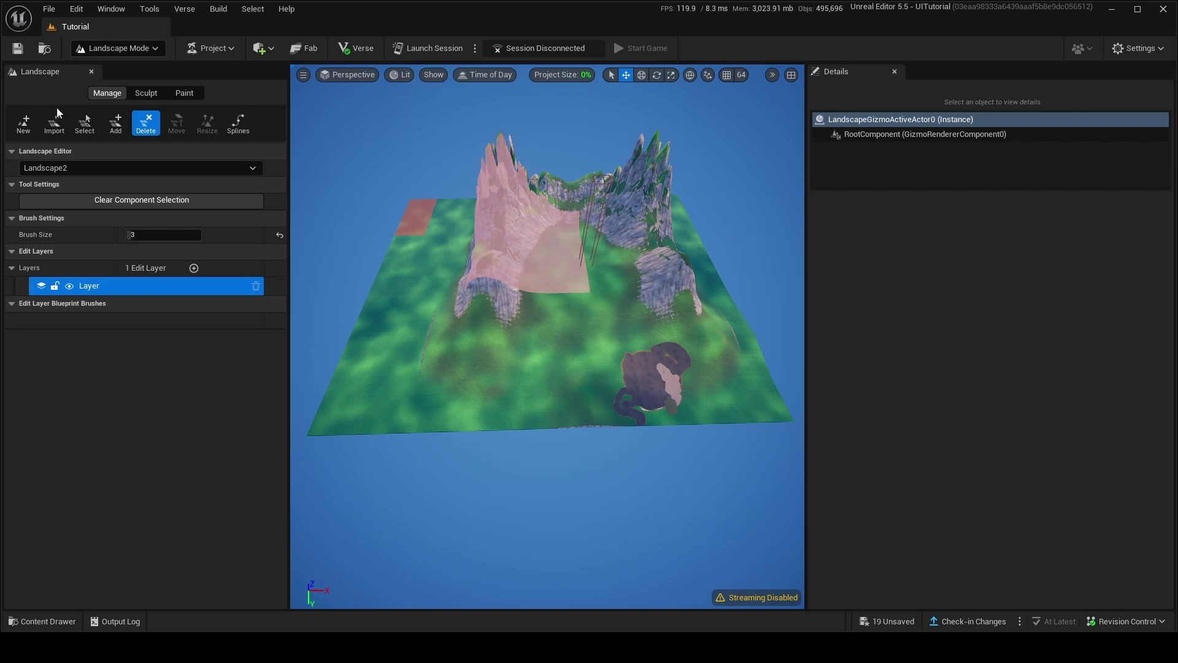
Clear the landscape component selection and delete components at the landscape's edge with the Delete tool.
{"action": "left_click", "coordinate": [93, 130]}
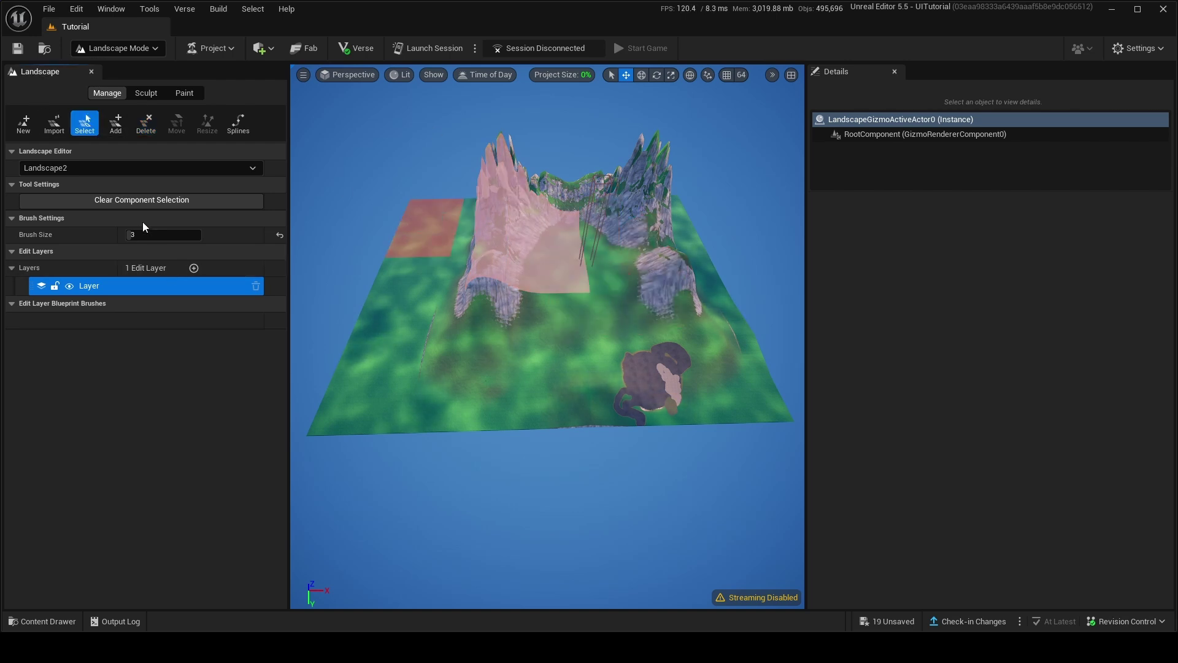
{"action": "left_click", "coordinate": [123, 200]}
{"action": "right_click_drag", "start_coordinate": [535, 237], "coordinate": [478, 199]}
{"action": "left_click", "coordinate": [146, 123]}
{"action": "left_click", "coordinate": [502, 274]}
{"action": "left_click", "coordinate": [500, 357]}
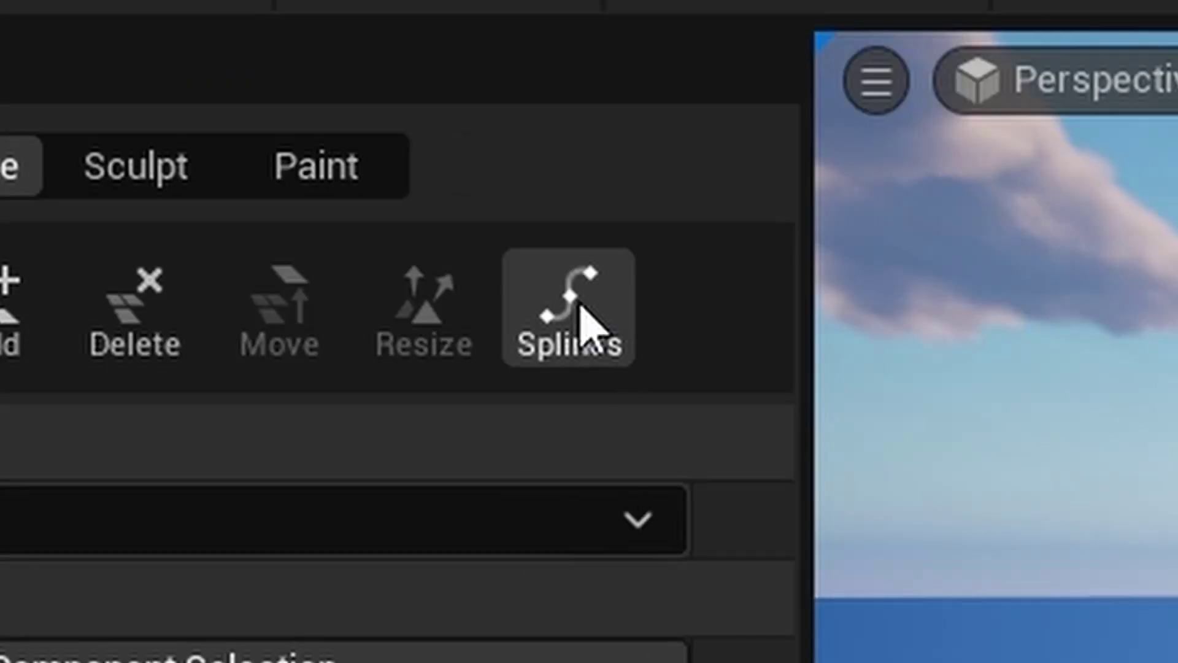
Activate the Splines tool and add a Landscape Edit Layer Splines layer to Landscape2.
{"action": "left_click", "coordinate": [241, 126]}
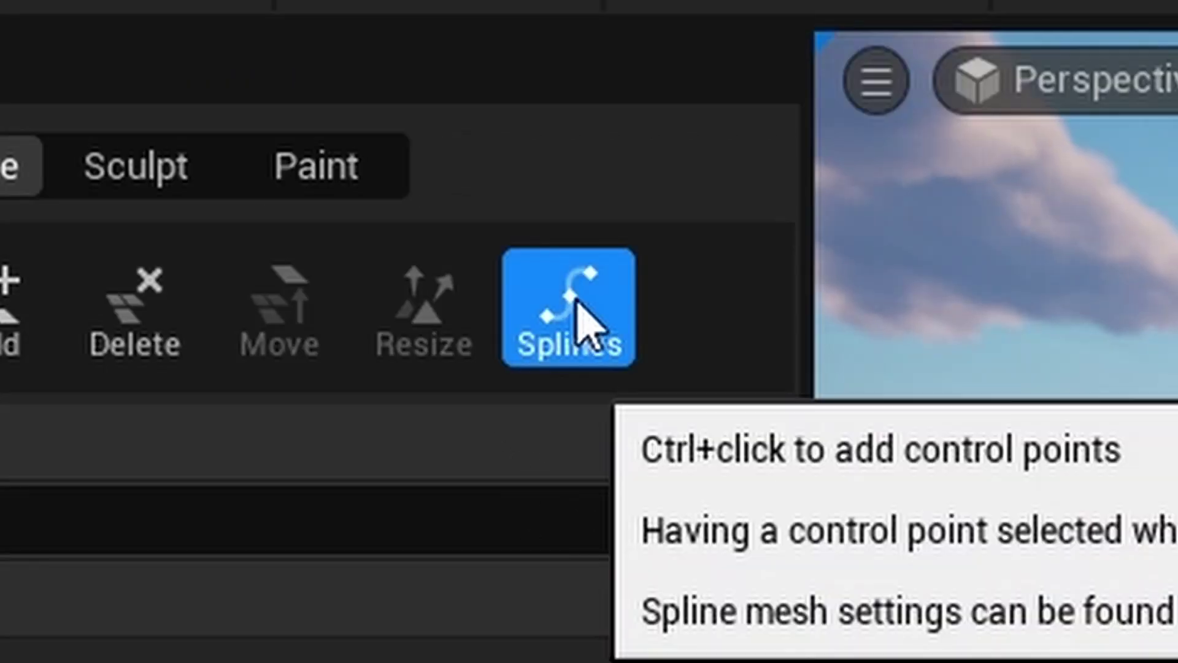
{"action": "right_click_drag", "start_coordinate": [472, 265], "coordinate": [560, 275]}
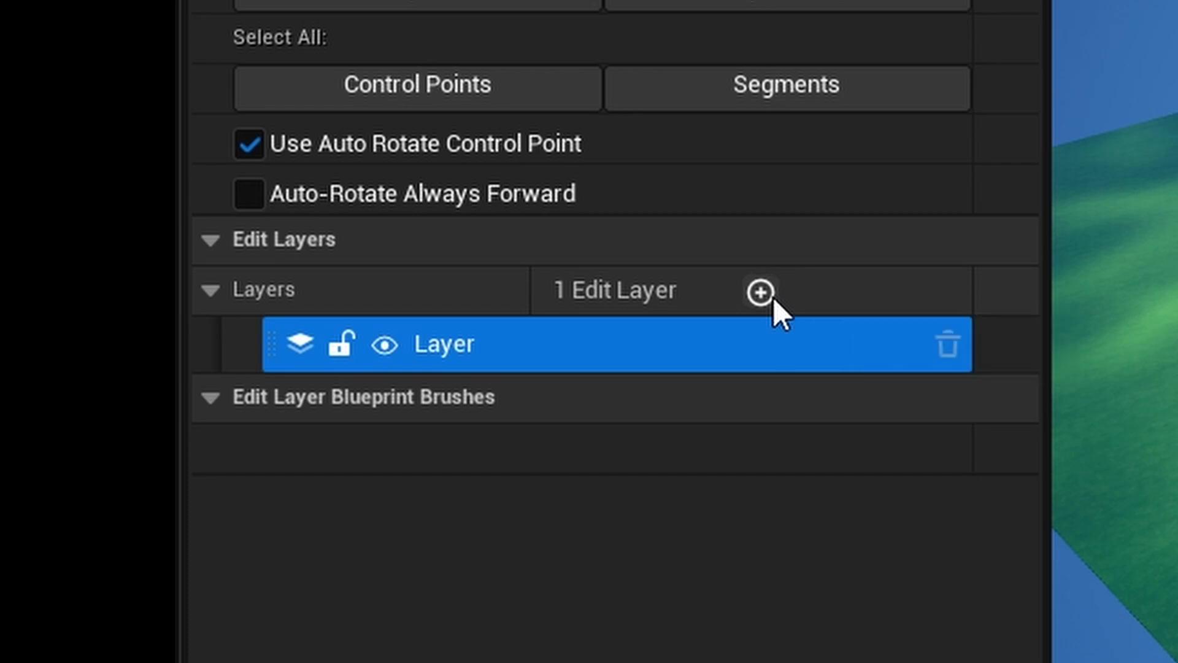
{"action": "left_click", "coordinate": [761, 293]}
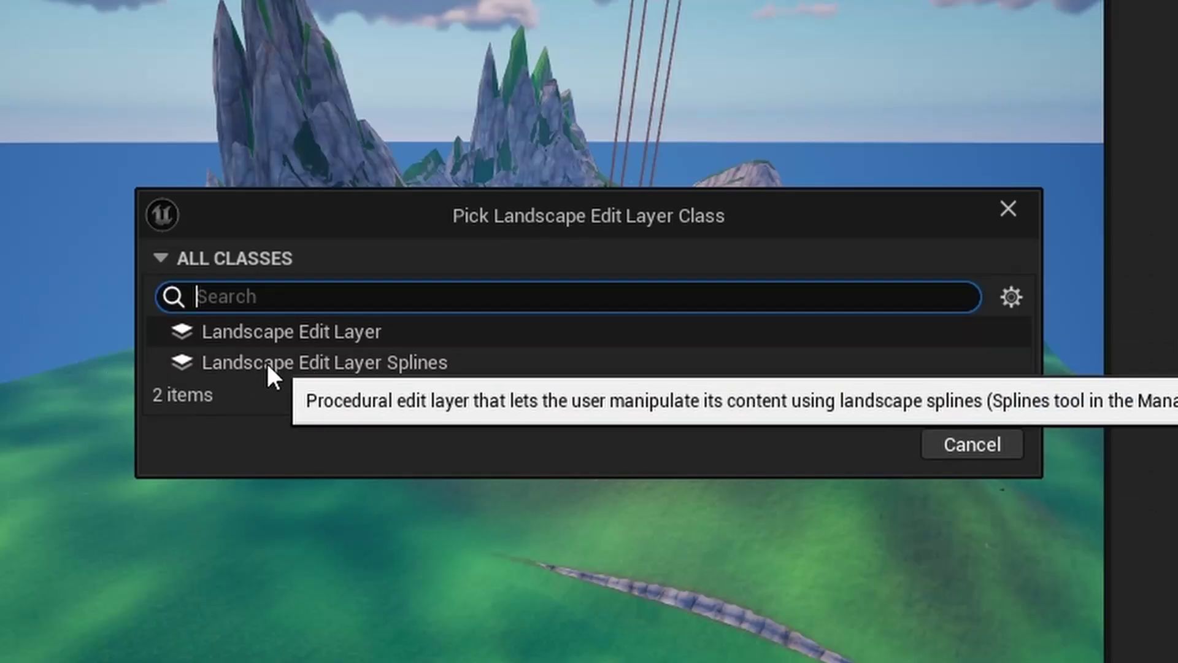
{"action": "left_click", "coordinate": [491, 365]}
{"action": "left_click", "coordinate": [828, 443]}
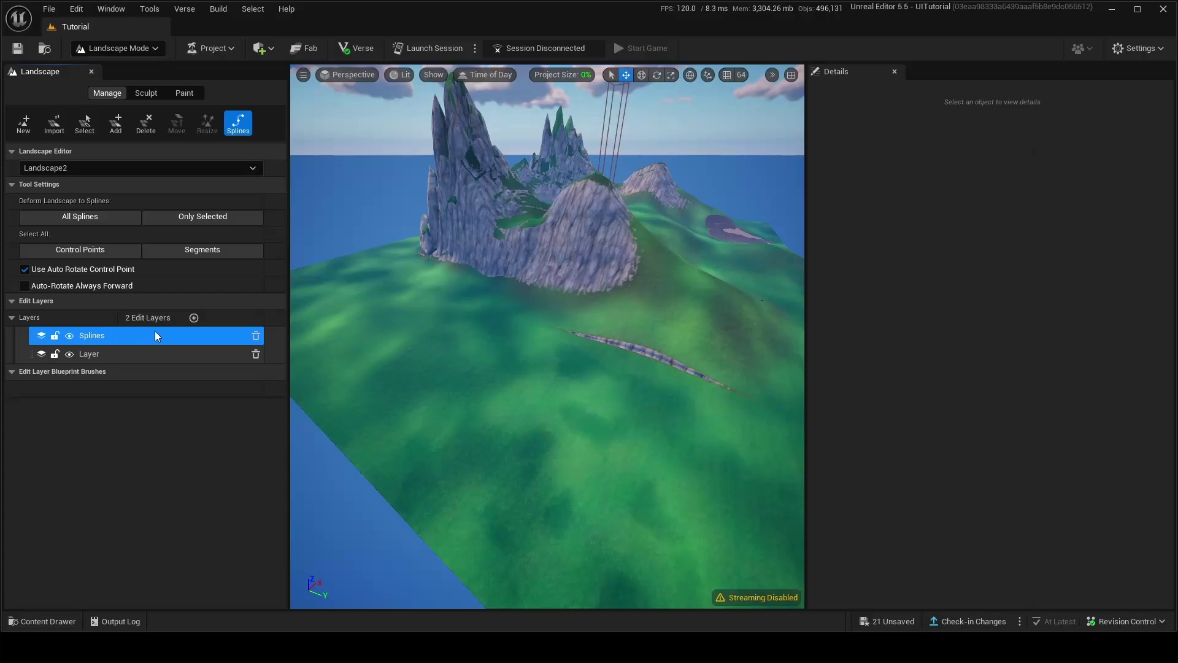
Lay out a winding road spline across the grass below the mountains by placing a chain of control points.
{"action": "right_click_drag", "start_coordinate": [414, 302], "coordinate": [414, 261]}
{"action": "key", "text": "s"}
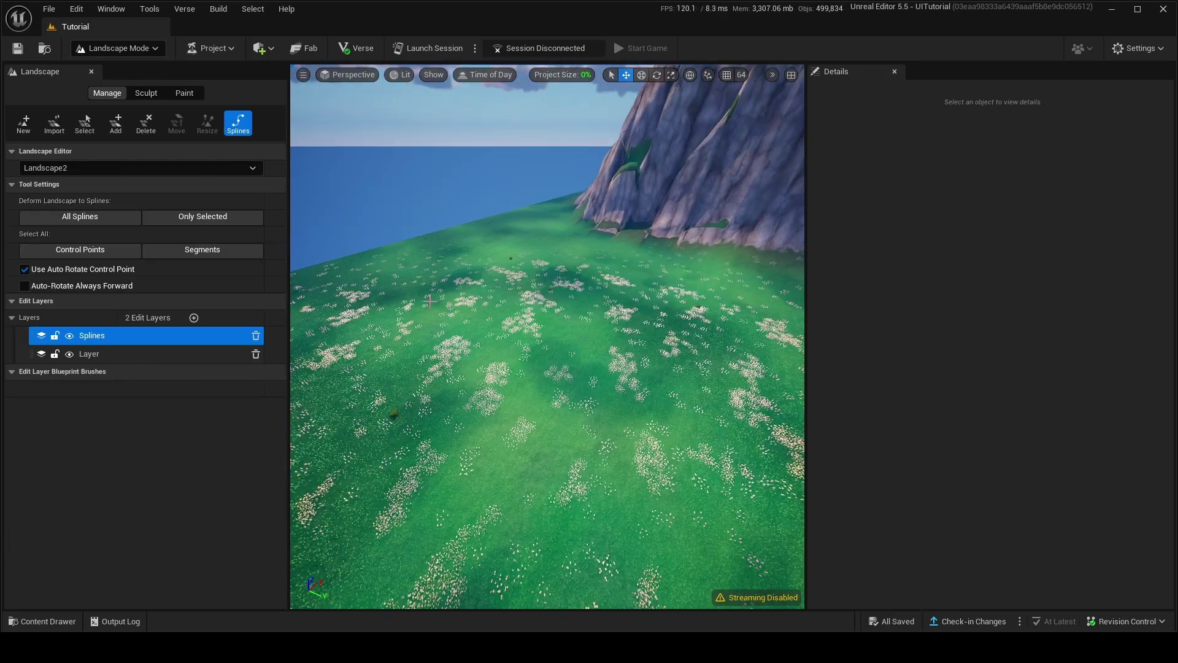
{"action": "left_click", "coordinate": [429, 299], "text": "ctrl"}
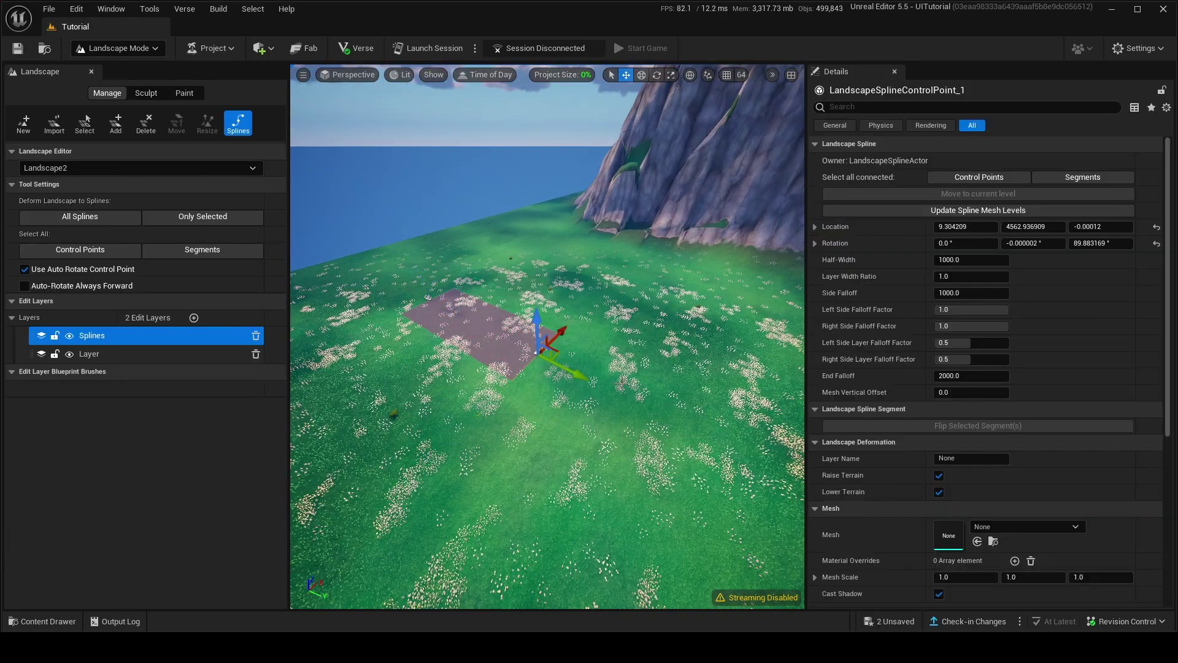
{"action": "left_click", "coordinate": [657, 416], "text": "ctrl"}
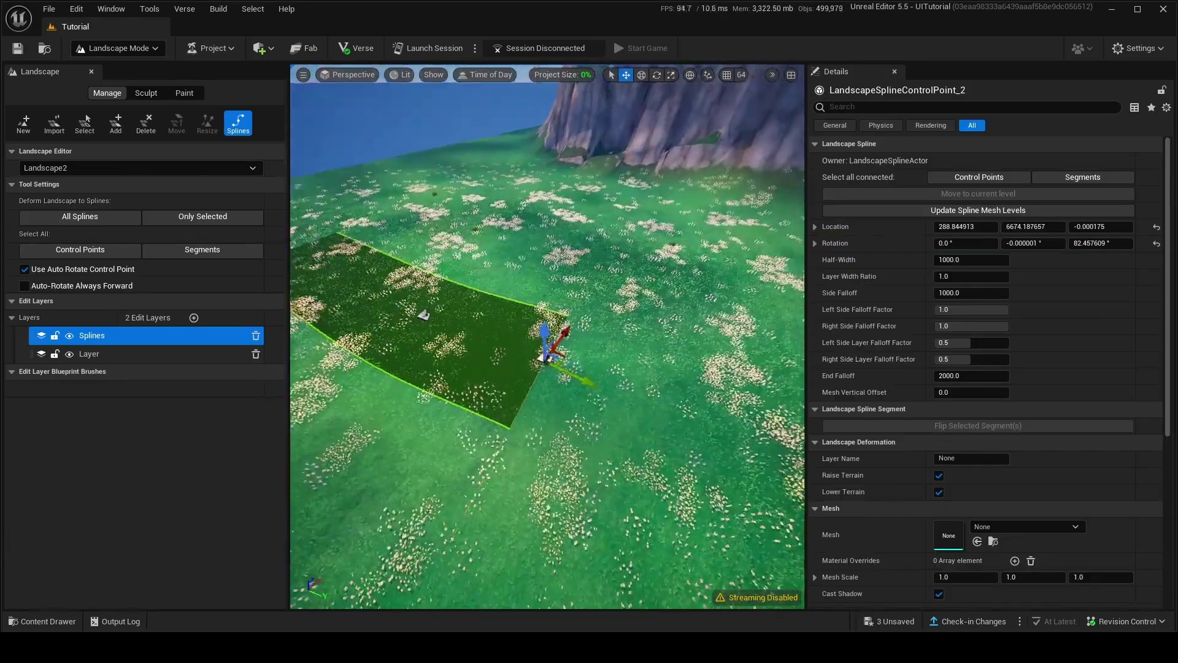
{"action": "key", "text": "s"}
{"action": "right_click_drag", "start_coordinate": [488, 321], "coordinate": [488, 322]}
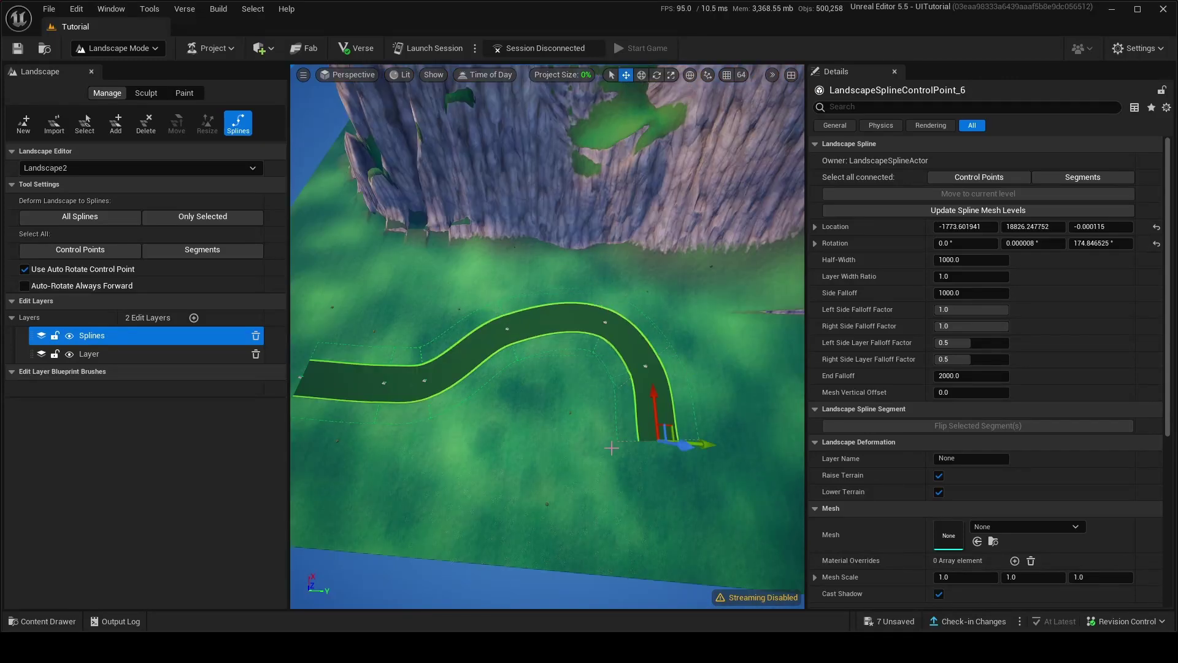
{"action": "right_click_drag", "start_coordinate": [612, 448], "coordinate": [577, 433]}
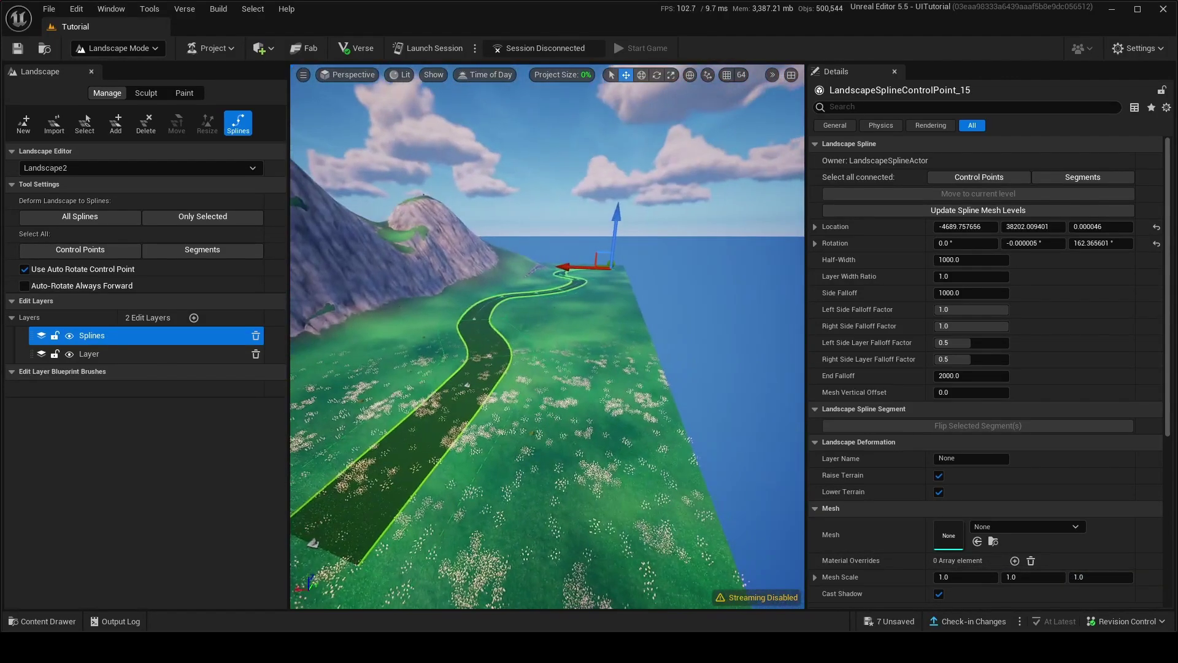
{"action": "right_click_drag", "start_coordinate": [547, 338], "coordinate": [522, 332]}
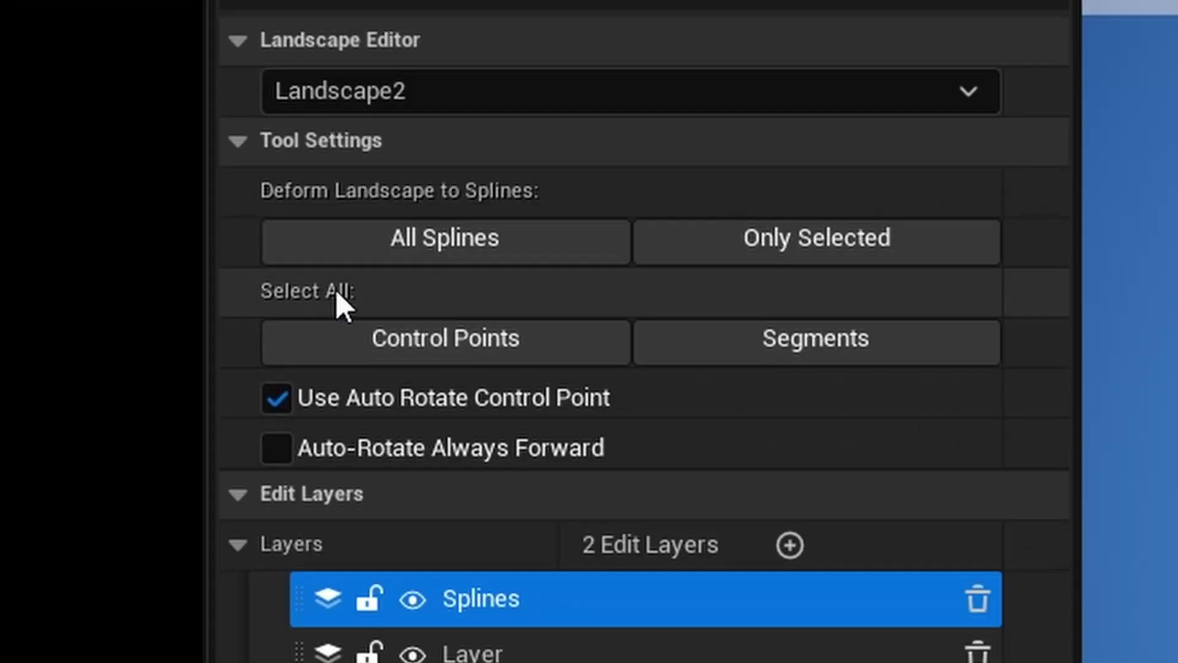
Select all spline segments and add a spline mesh entry using the Road Straight static mesh.
{"action": "left_click", "coordinate": [819, 351]}
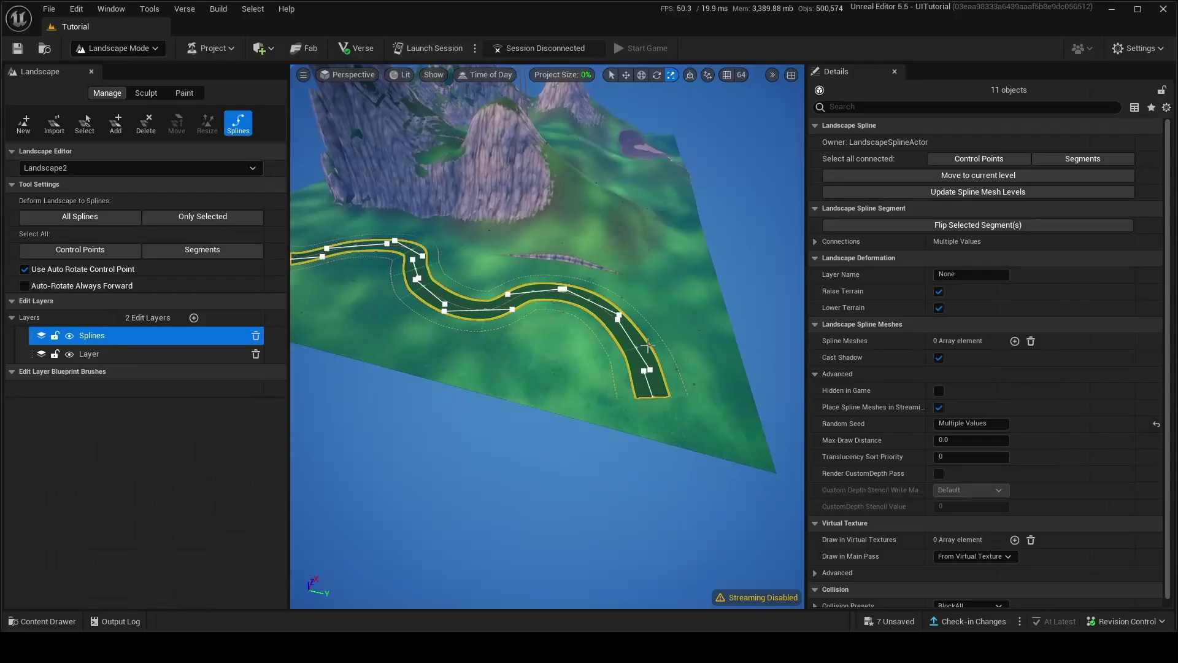
{"action": "right_click_drag", "start_coordinate": [546, 337], "coordinate": [540, 334]}
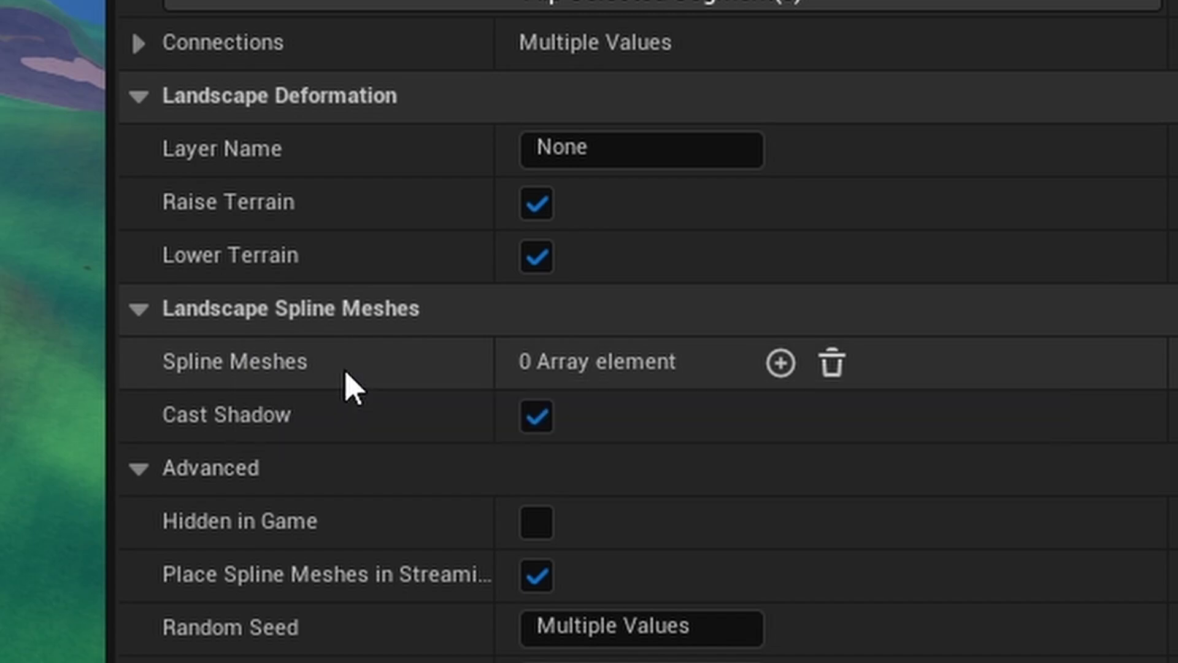
{"action": "left_click", "coordinate": [781, 364]}
{"action": "left_click", "coordinate": [194, 455]}
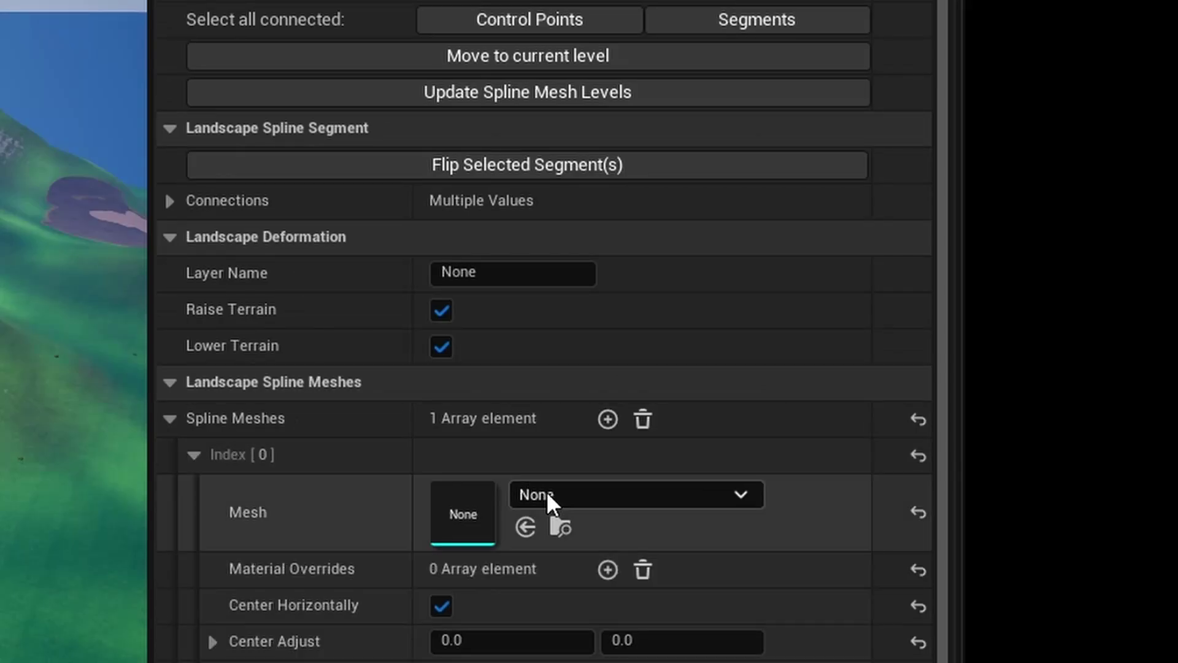
{"action": "left_click", "coordinate": [544, 494]}
{"action": "type", "text": "road"}
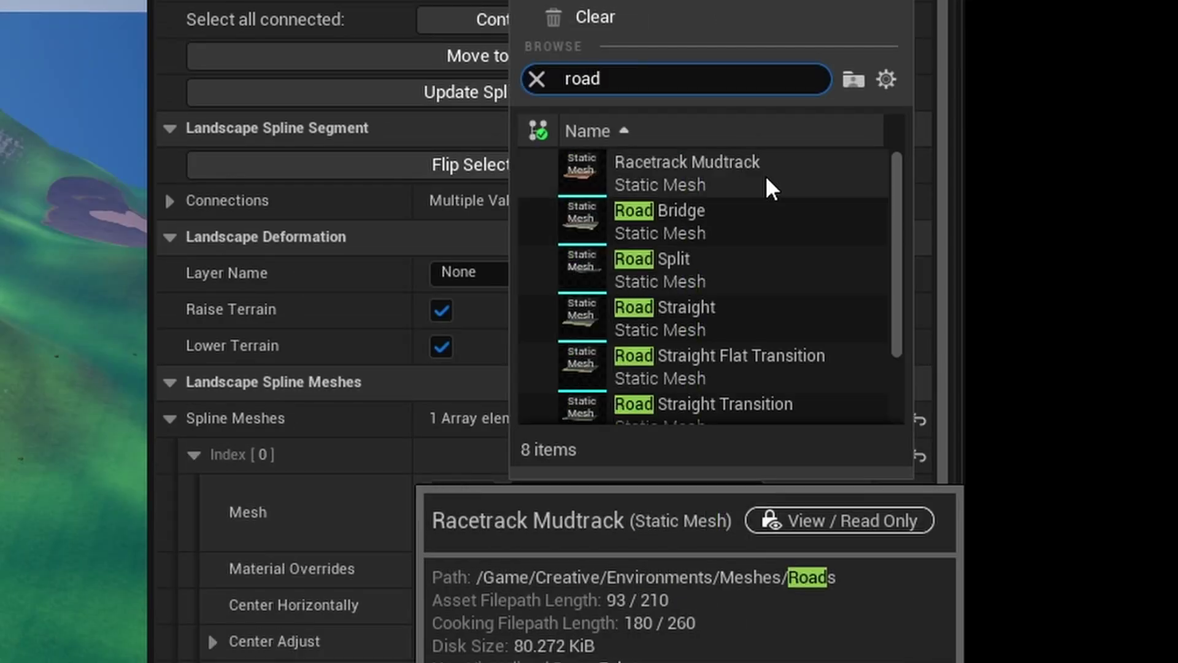
{"action": "scroll", "coordinate": [761, 277], "scroll_direction": "down", "scroll_amount": 2}
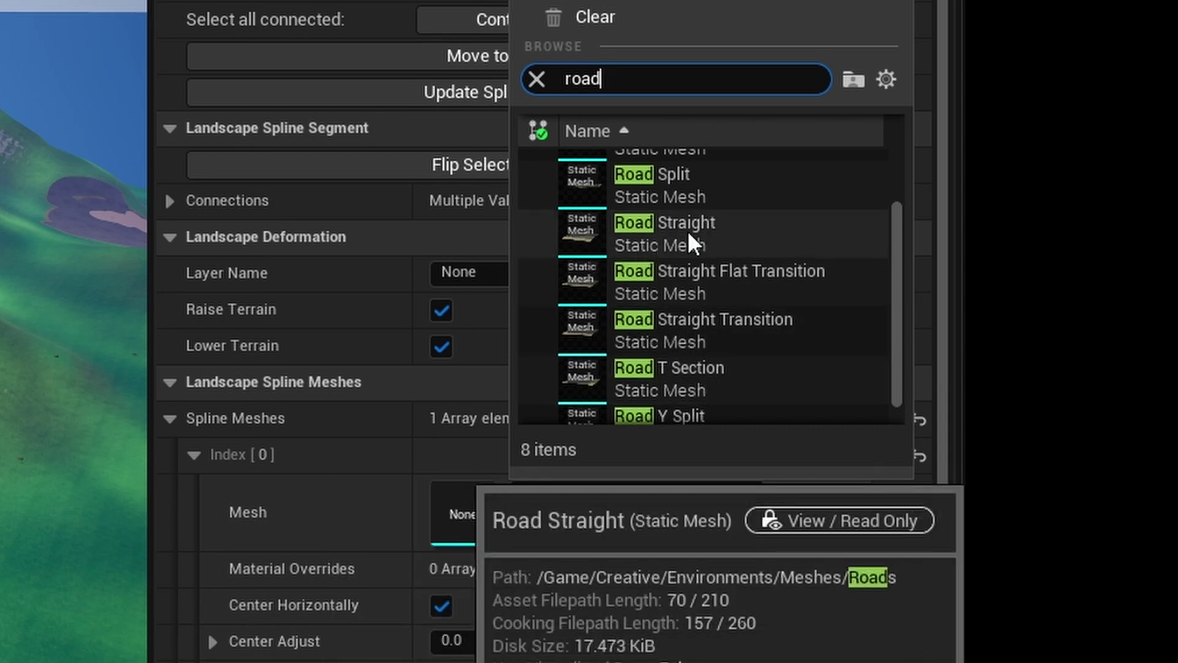
{"action": "left_click", "coordinate": [688, 230]}
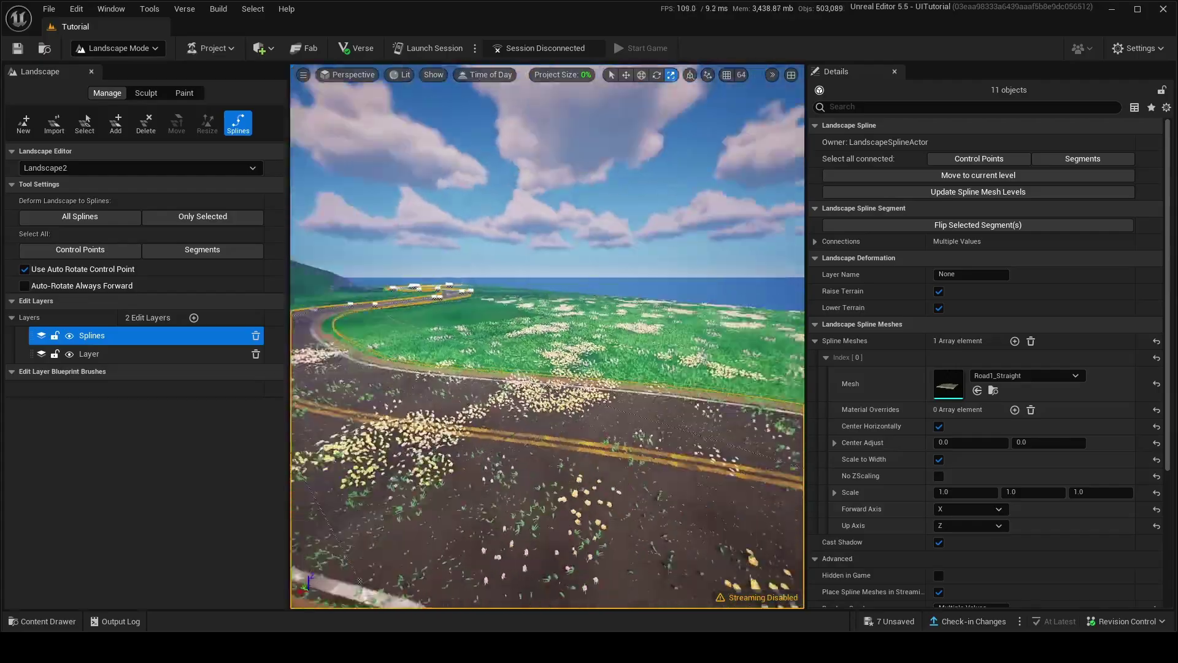
Paint brown dirt shoulders along the road on the base edit layer with brush size about 1193 and falloff 0.3872.
{"action": "mouse_move", "coordinate": [548, 337]}
{"action": "right_mouse_down"}
{"action": "mouse_move", "coordinate": [693, 339]}
{"action": "mouse_move", "coordinate": [548, 316]}
{"action": "right_mouse_up"}
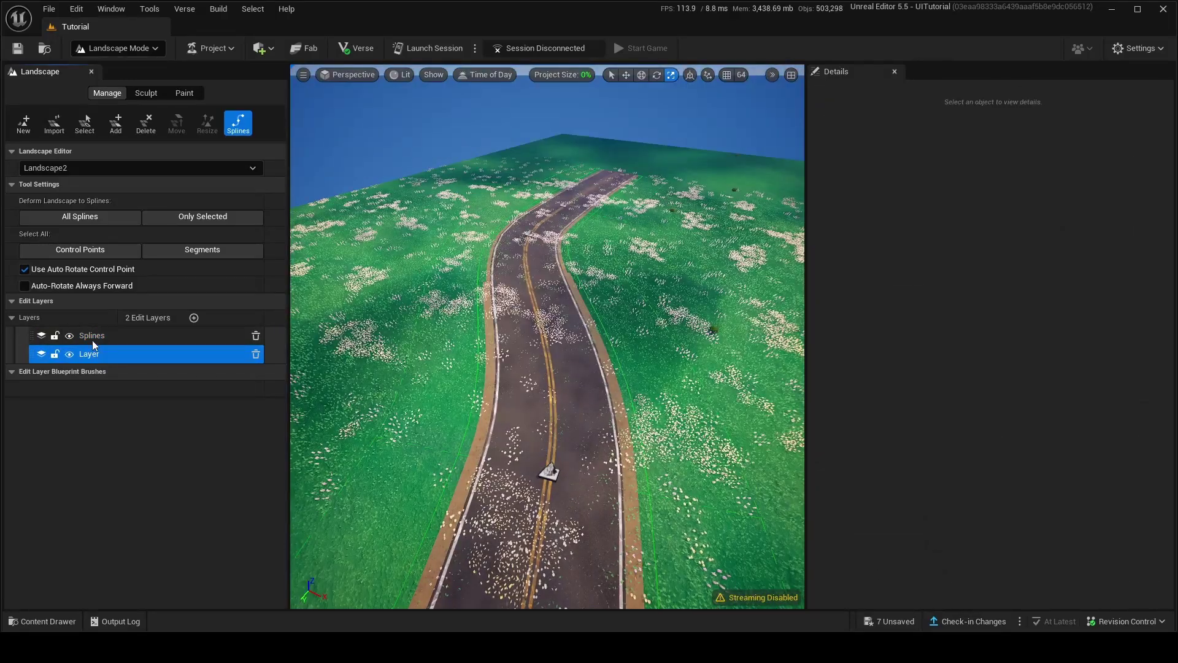
{"action": "left_click", "coordinate": [185, 92]}
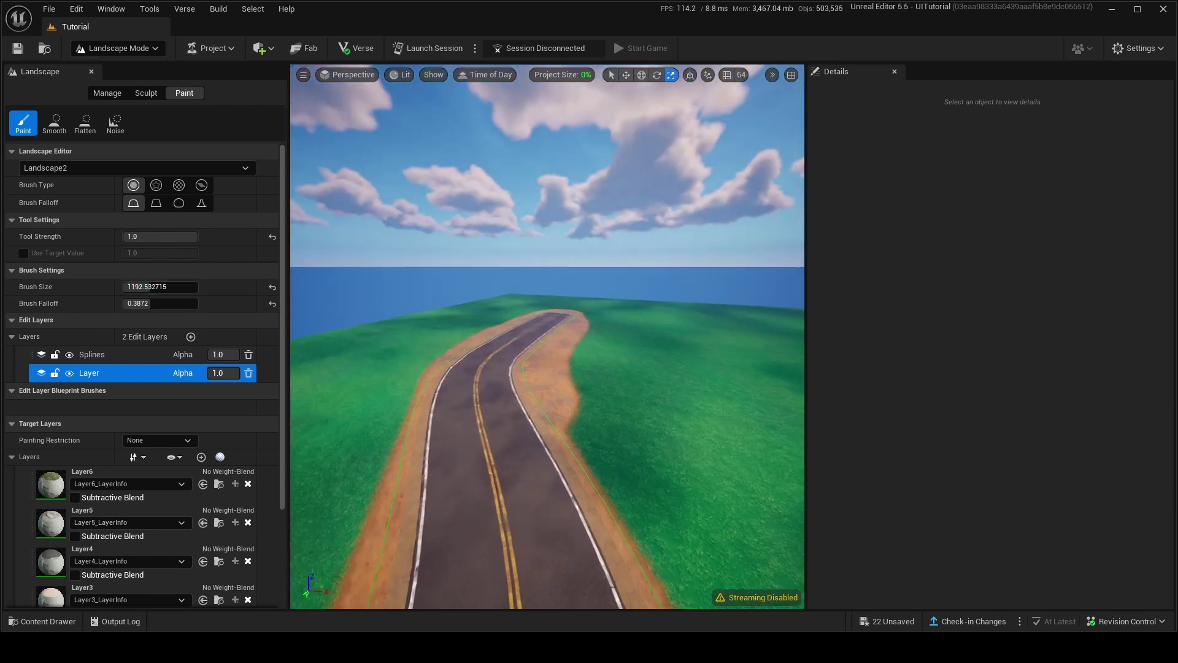
{"action": "key", "text": "w"}
{"action": "right_click_drag", "start_coordinate": [547, 336], "coordinate": [424, 306]}
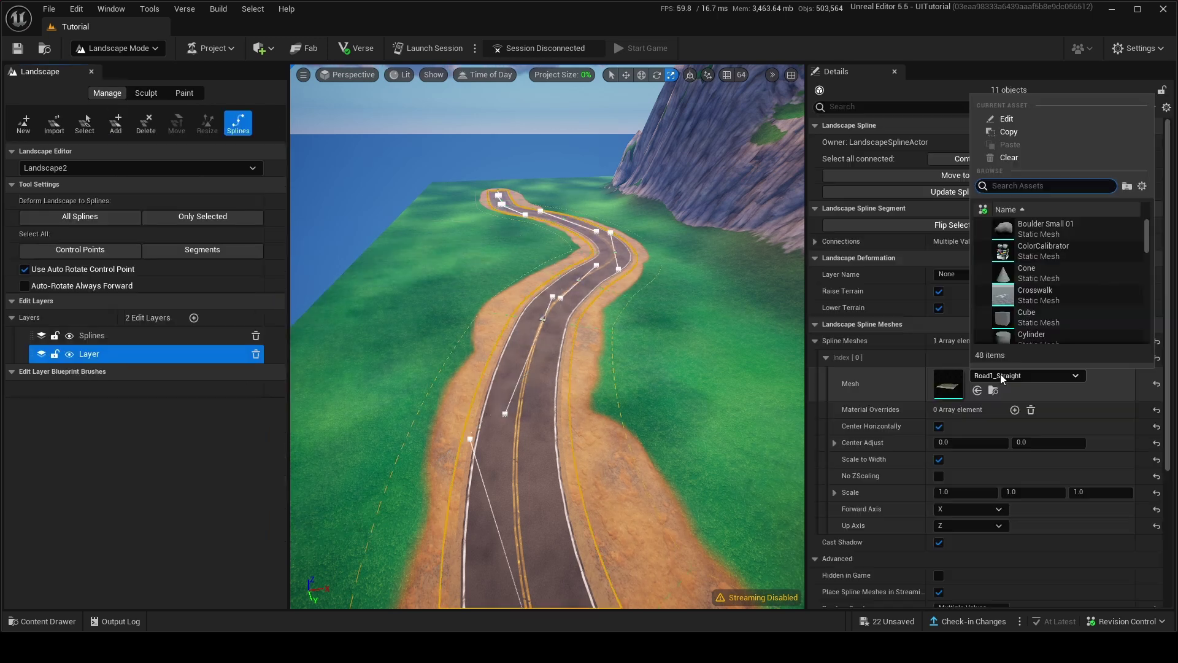
Try the Cube and Cone meshes on the road spline's segments.
{"action": "left_click", "coordinate": [1038, 317]}
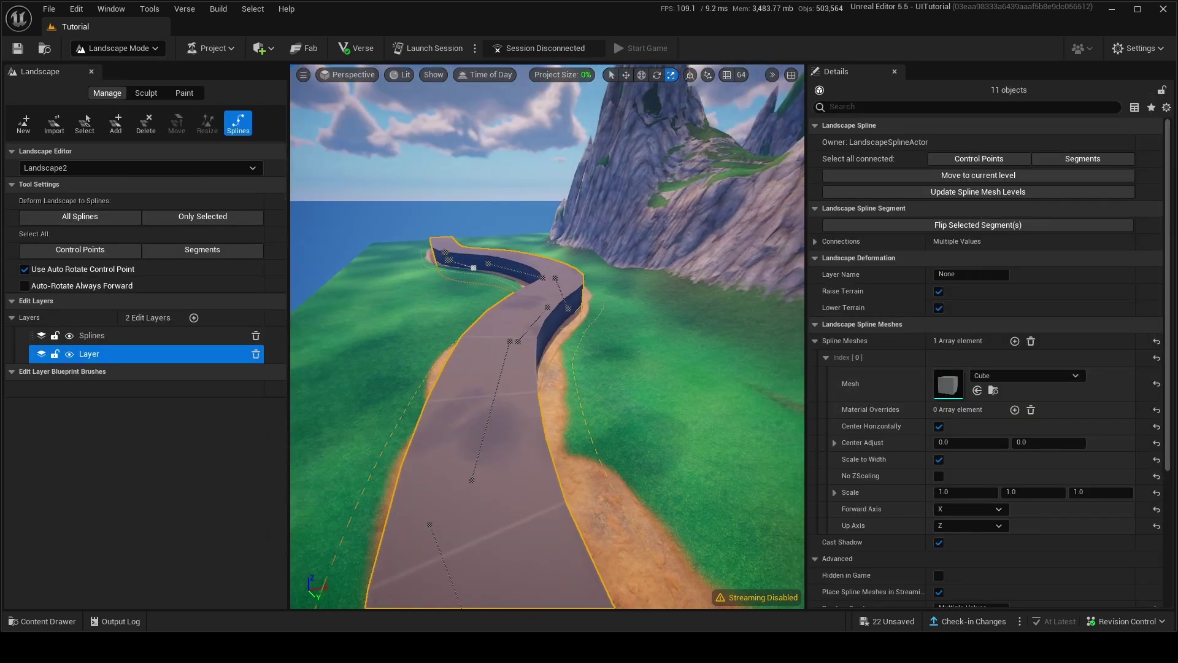
{"action": "left_click", "coordinate": [1047, 371]}
{"action": "left_click", "coordinate": [1055, 266]}
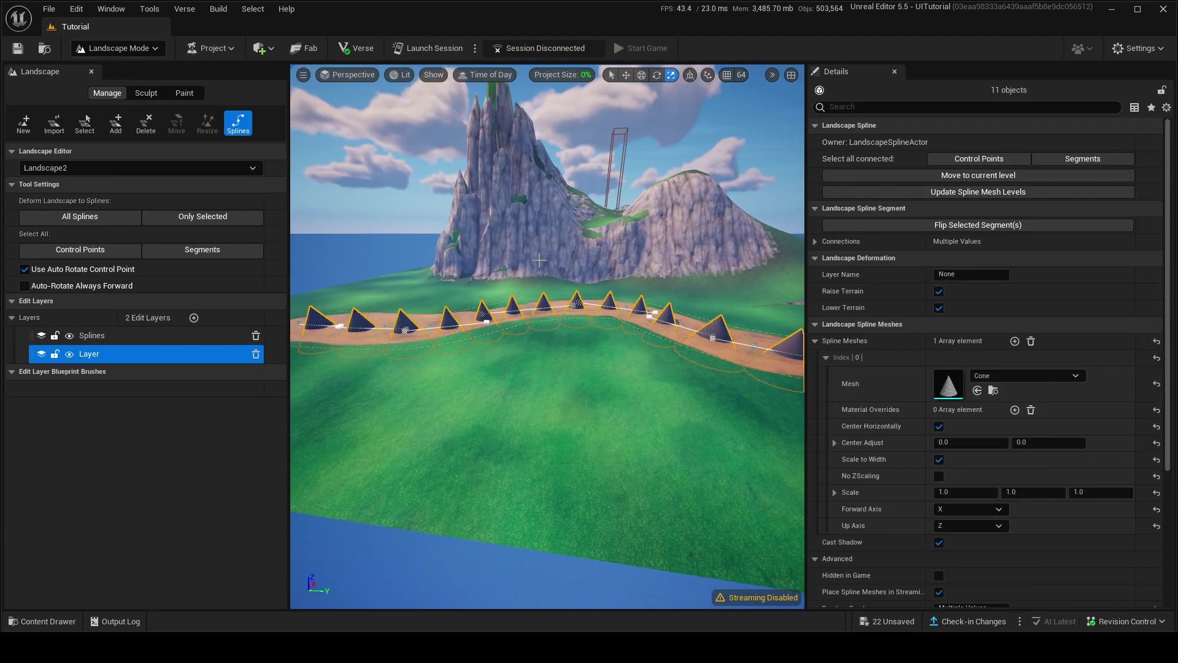
Set the spline segments' mesh to SM_Racetrack_Mudtrack_Straight_NoBerm.
{"action": "left_click", "coordinate": [1044, 378]}
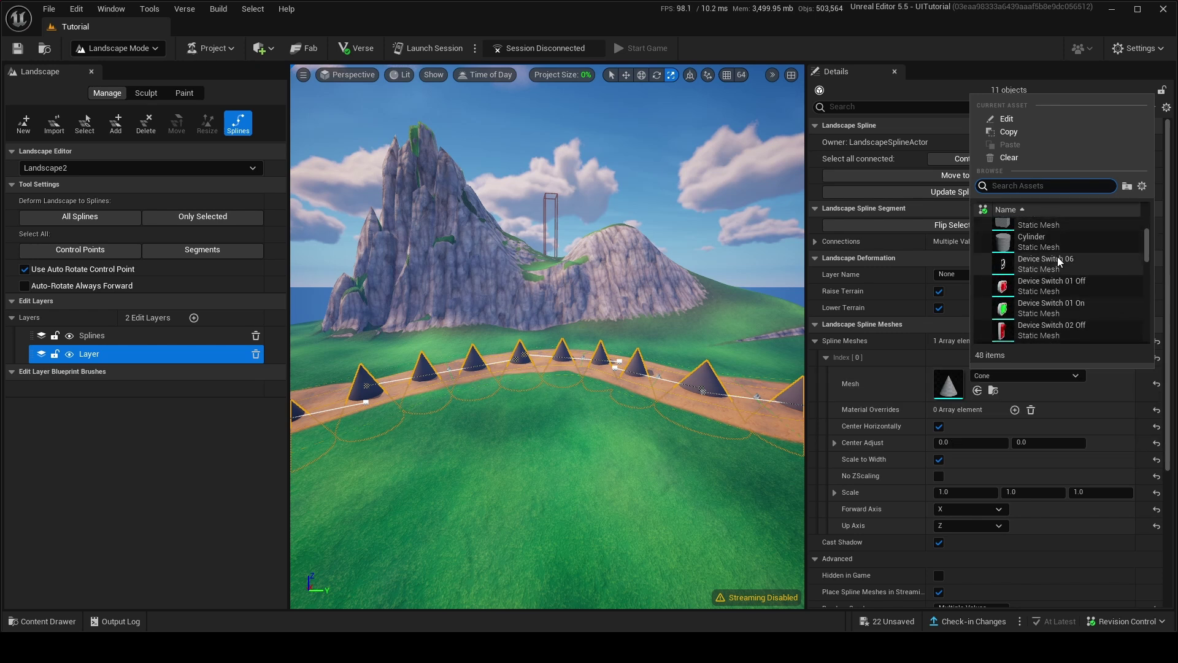
{"action": "scroll", "coordinate": [1063, 273], "scroll_direction": "down", "scroll_amount": 5}
{"action": "left_click", "coordinate": [1054, 268]}
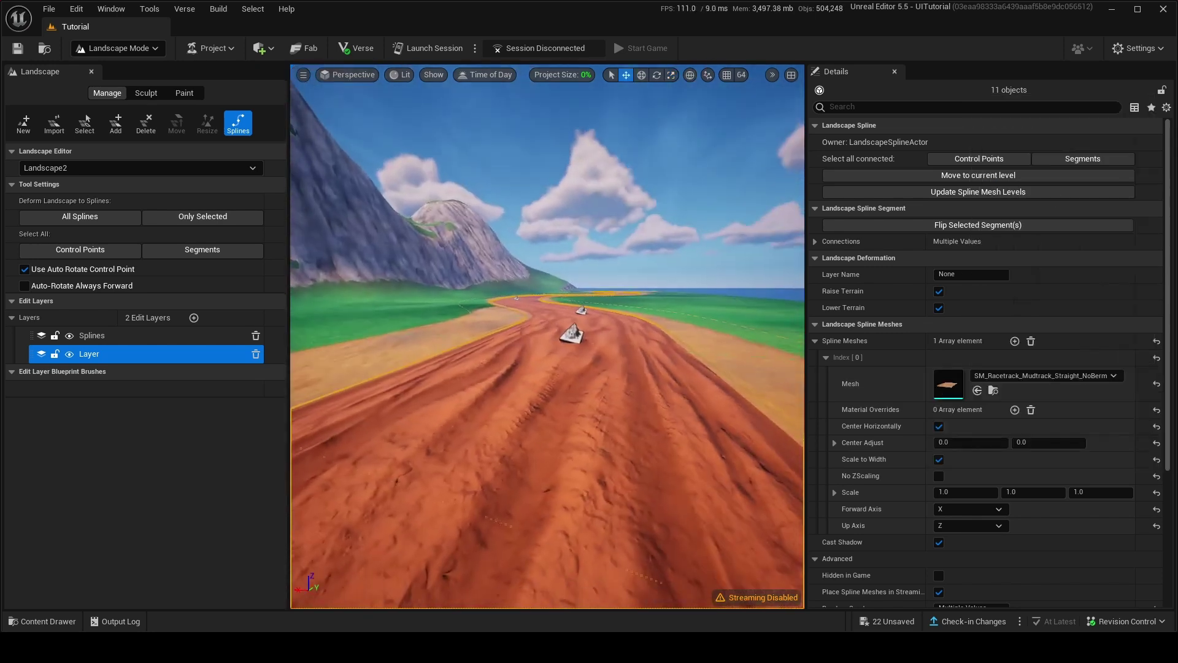
{"action": "right_click_drag", "start_coordinate": [547, 336], "coordinate": [537, 411]}
{"action": "right_click_drag", "start_coordinate": [537, 411], "coordinate": [540, 411]}
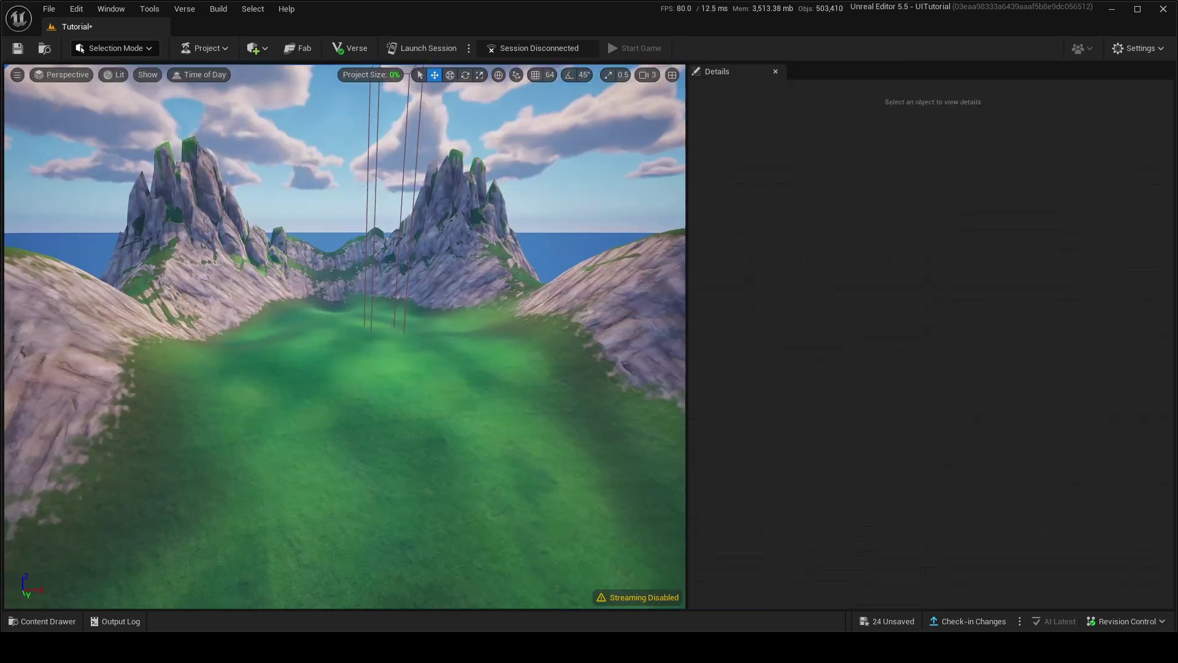
{"action": "right_click_drag", "start_coordinate": [386, 356], "coordinate": [387, 350]}
{"action": "left_click", "coordinate": [387, 357]}
{"action": "scroll", "coordinate": [484, 252], "scroll_direction": "down", "scroll_amount": 3}
{"action": "scroll", "coordinate": [484, 252], "scroll_direction": "up", "scroll_amount": 5}
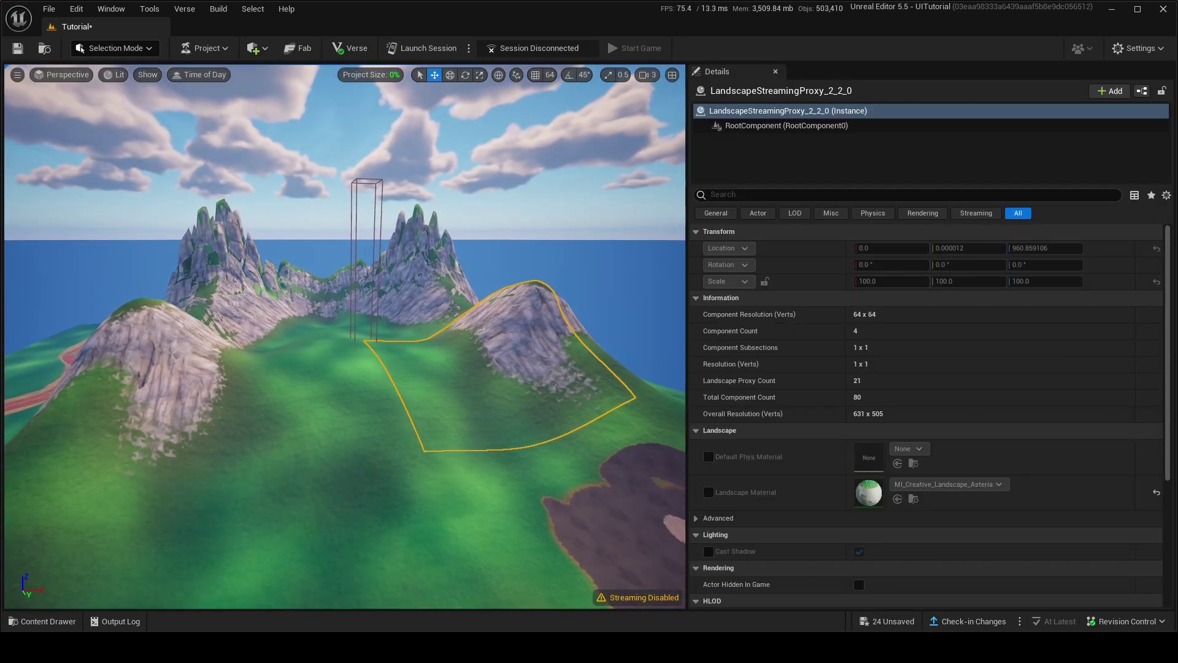
{"action": "left_click", "coordinate": [379, 87]}
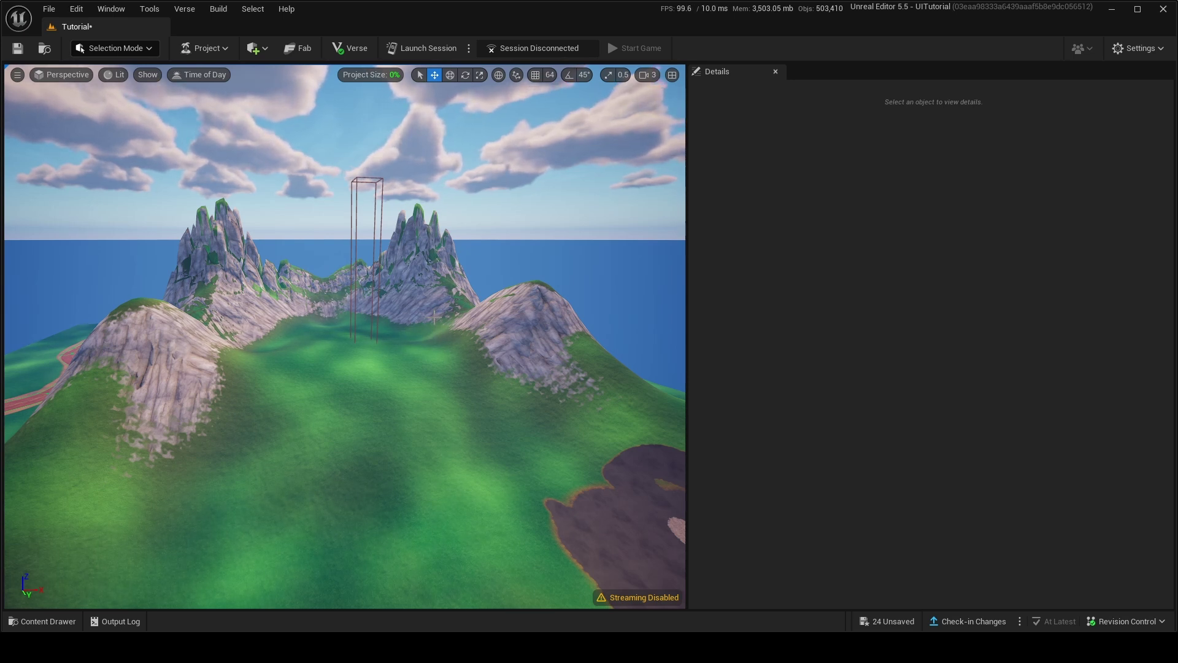
Create a material named landscapeMaterial in the UITutorial Content folder and open it for editing.
{"action": "key", "text": "ctrl+space"}
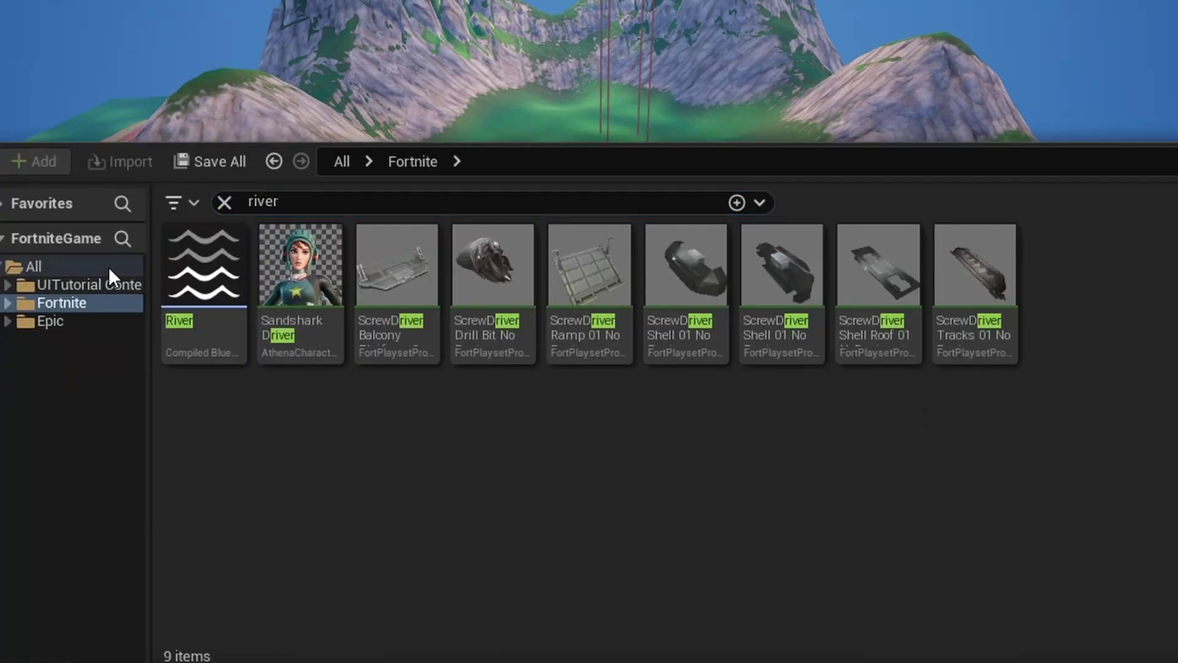
{"action": "left_click", "coordinate": [133, 300]}
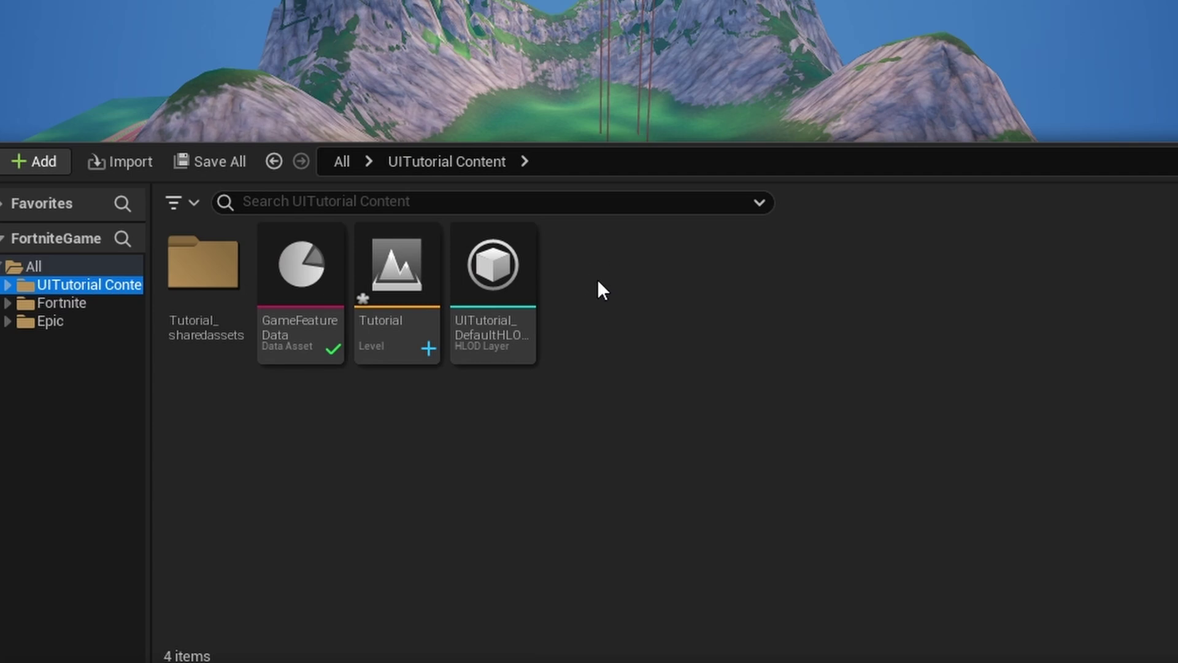
{"action": "right_click", "coordinate": [591, 284]}
{"action": "mouse_move", "coordinate": [755, 515]}
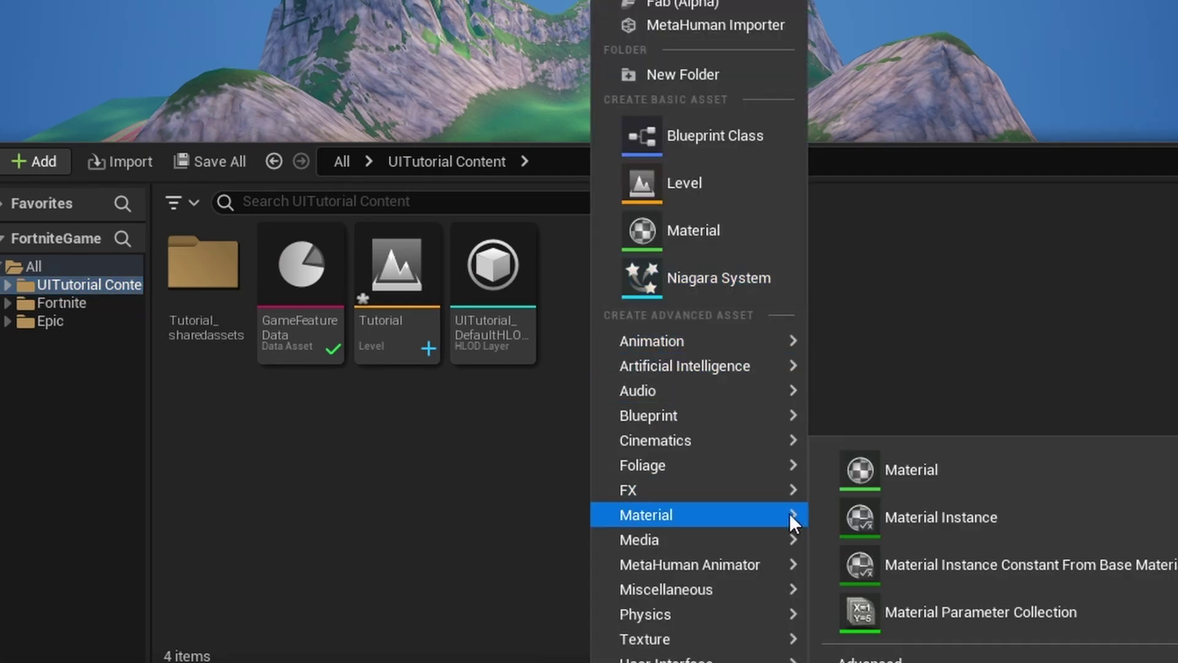
{"action": "left_click", "coordinate": [874, 472]}
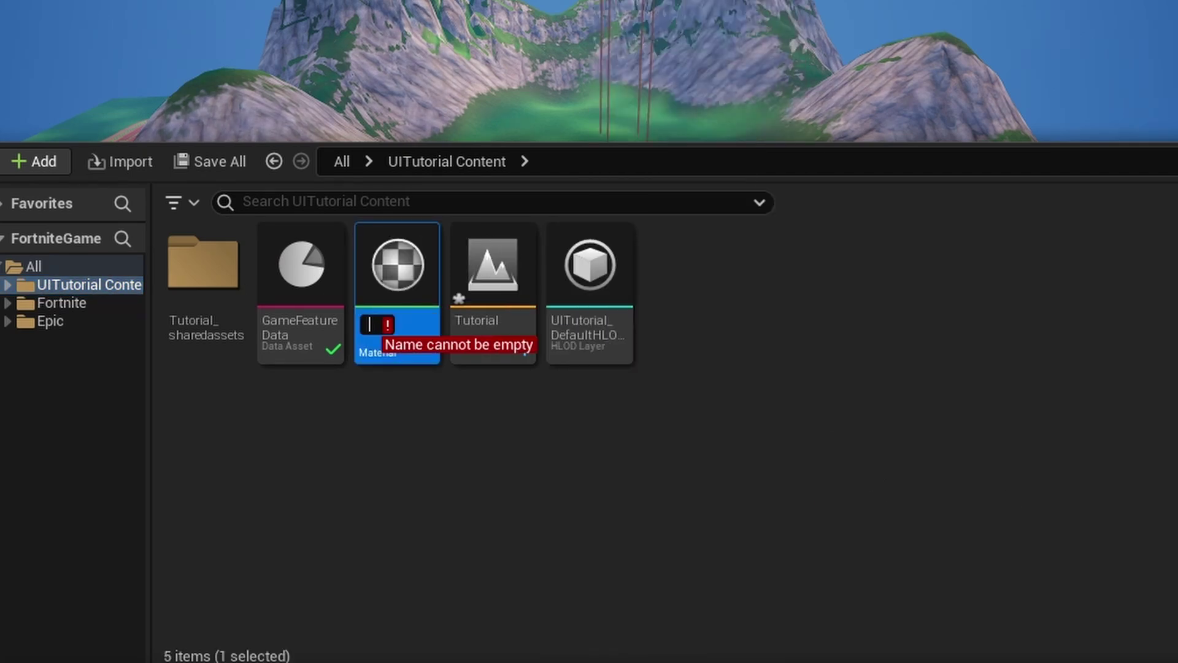
{"action": "type", "text": "landscapeMaterial"}
{"action": "key", "text": "Return"}
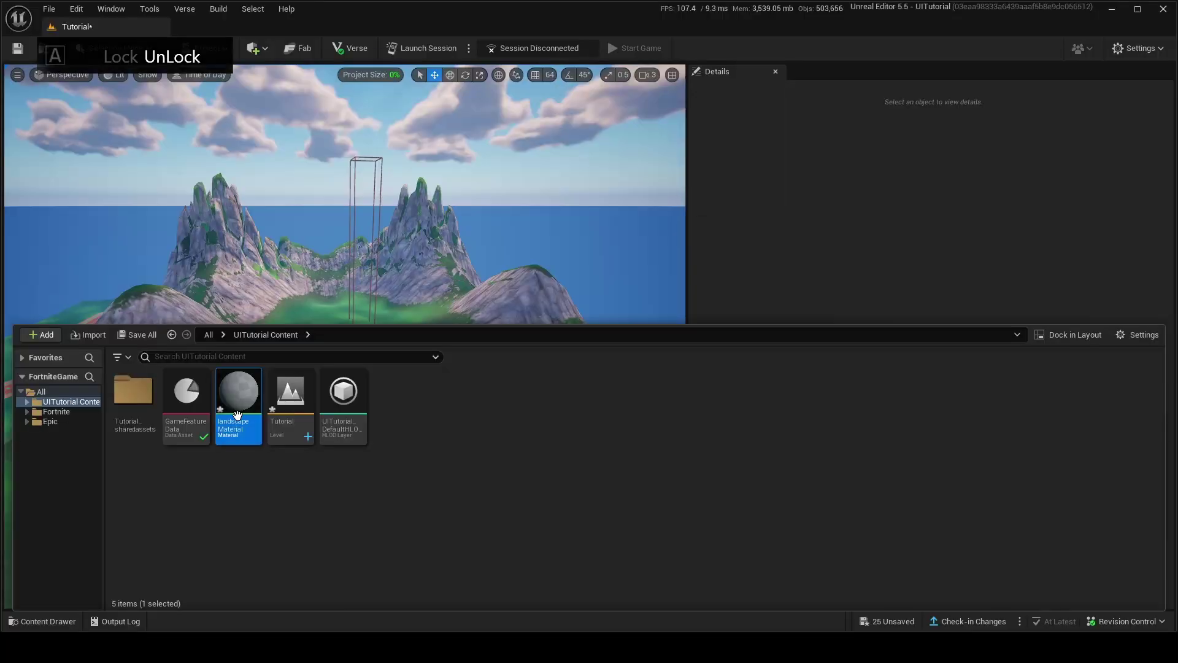
{"action": "double_click", "coordinate": [399, 294]}
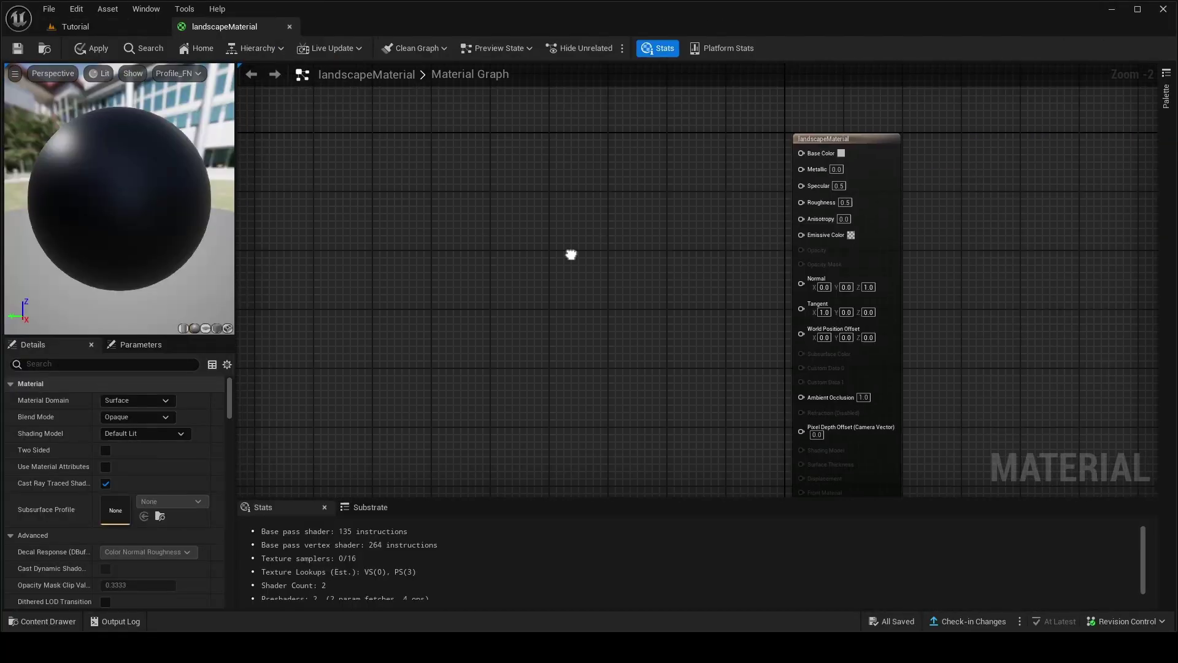
Find the grass textures in the Fortnite content and place the T_Apollo_Grass diffuse, normal and specular textures as separate samples in the material graph.
{"action": "right_click_drag", "start_coordinate": [571, 254], "coordinate": [589, 272]}
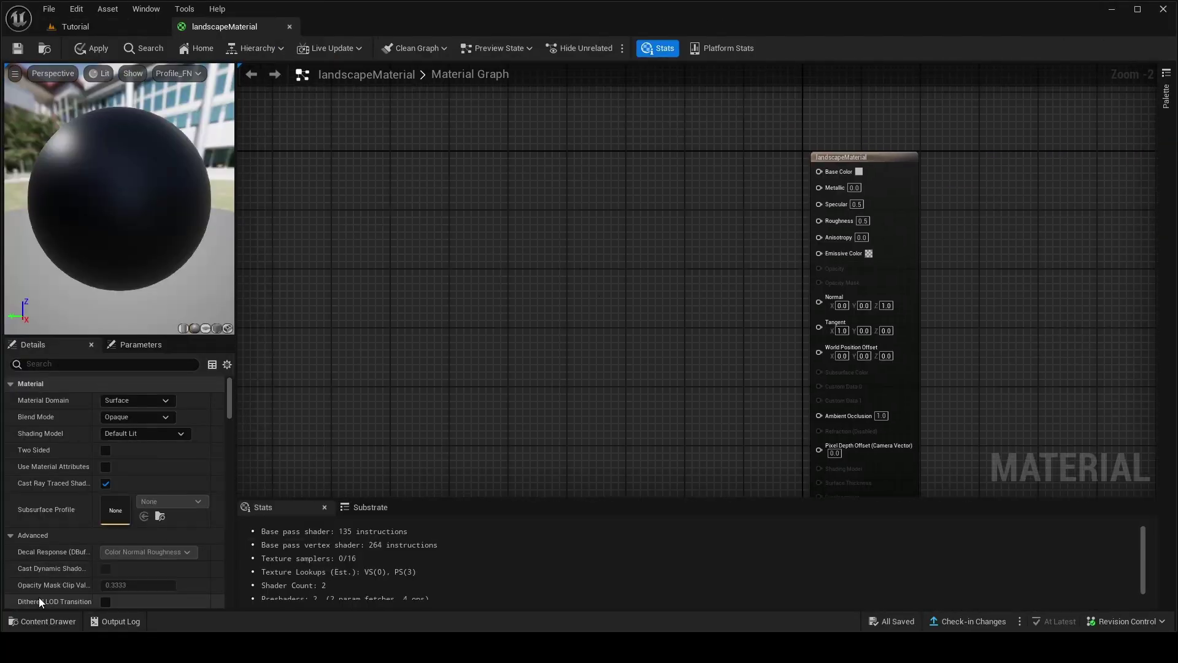
{"action": "left_click", "coordinate": [42, 621]}
{"action": "left_click", "coordinate": [54, 425]}
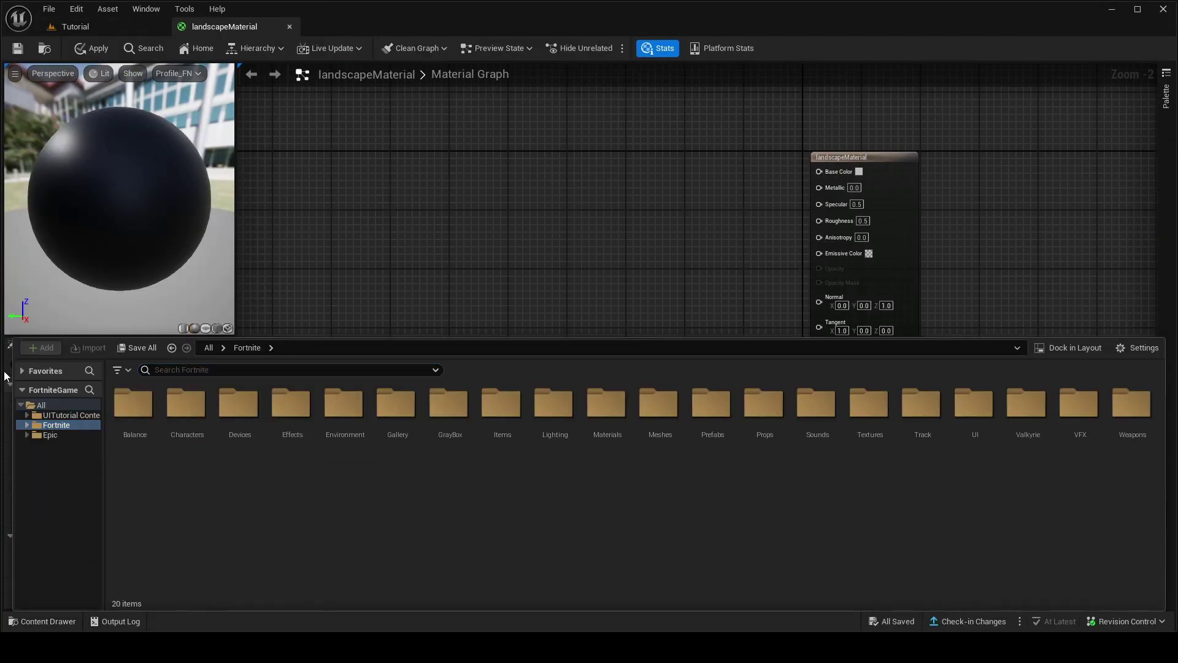
{"action": "type", "text": "gr"}
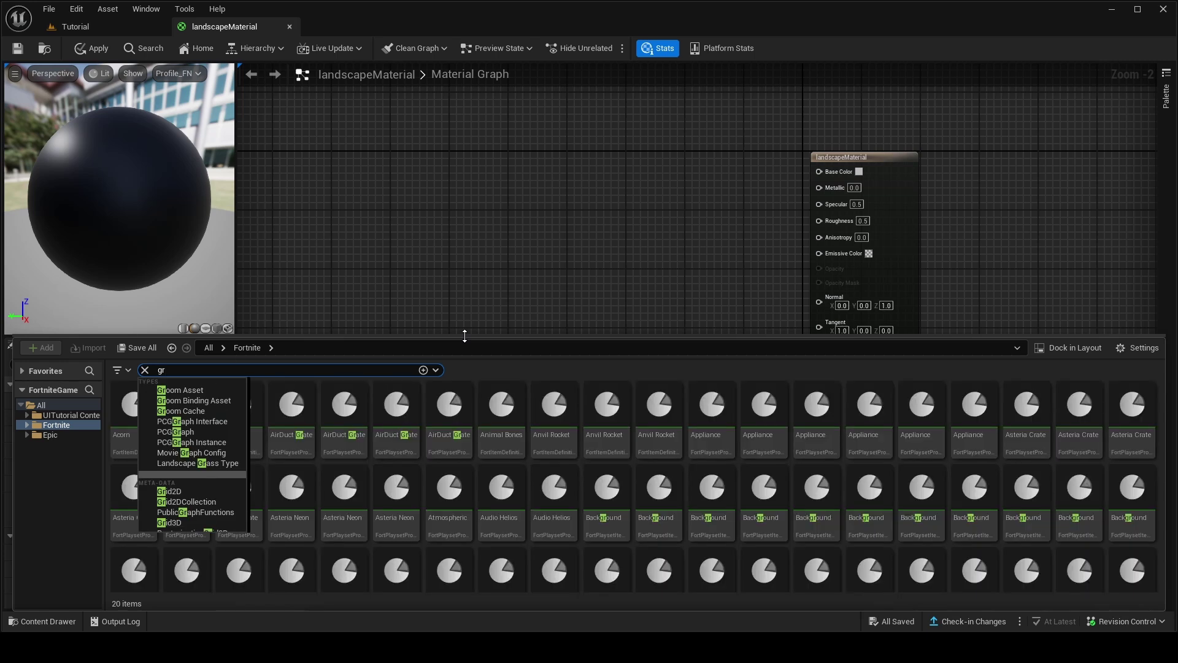
{"action": "type", "text": "ass t"}
{"action": "left_click_drag", "start_coordinate": [186, 410], "coordinate": [511, 200]}
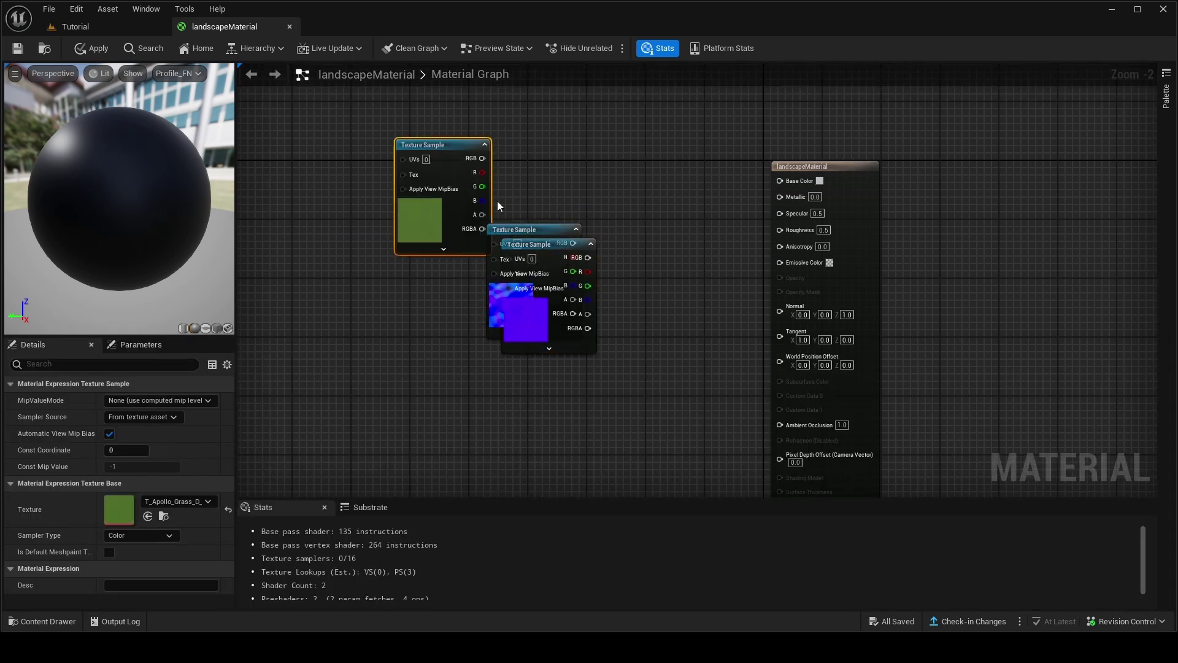
{"action": "left_click_drag", "start_coordinate": [456, 155], "coordinate": [407, 222]}
{"action": "left_click_drag", "start_coordinate": [532, 230], "coordinate": [485, 212]}
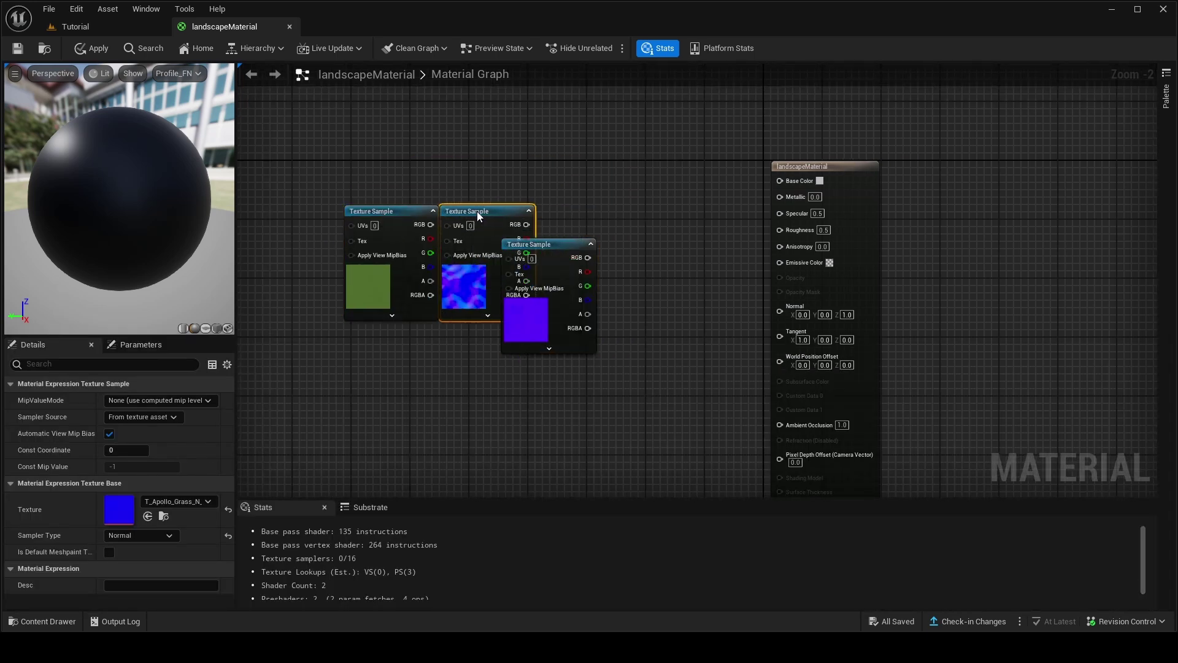
{"action": "left_click_drag", "start_coordinate": [551, 248], "coordinate": [594, 214]}
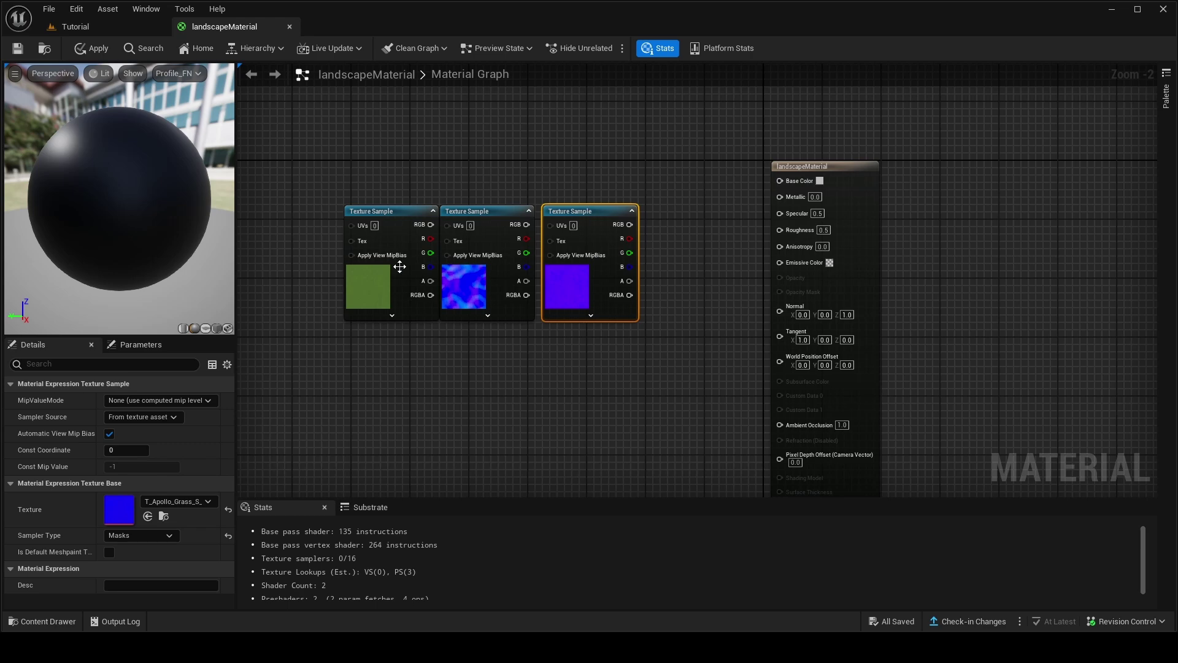
Stack the texture samples in a column as diffuse, specular mask and normal, and move the material output node up beside them.
{"action": "left_click_drag", "start_coordinate": [409, 225], "coordinate": [430, 136]}
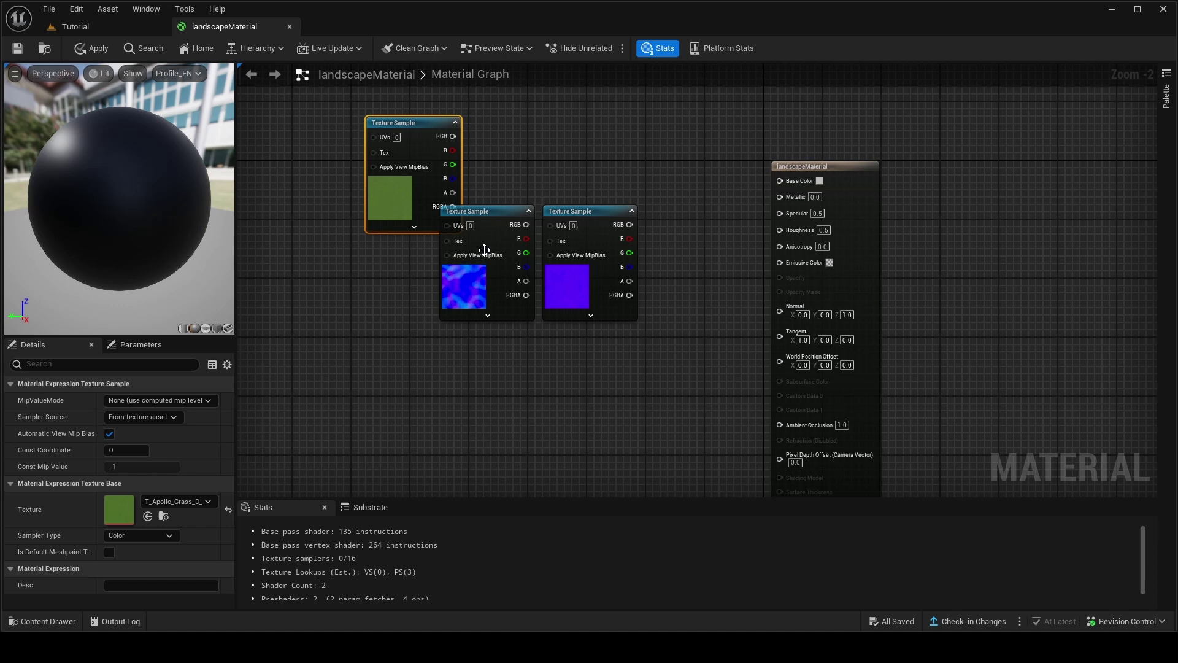
{"action": "left_click", "coordinate": [482, 248]}
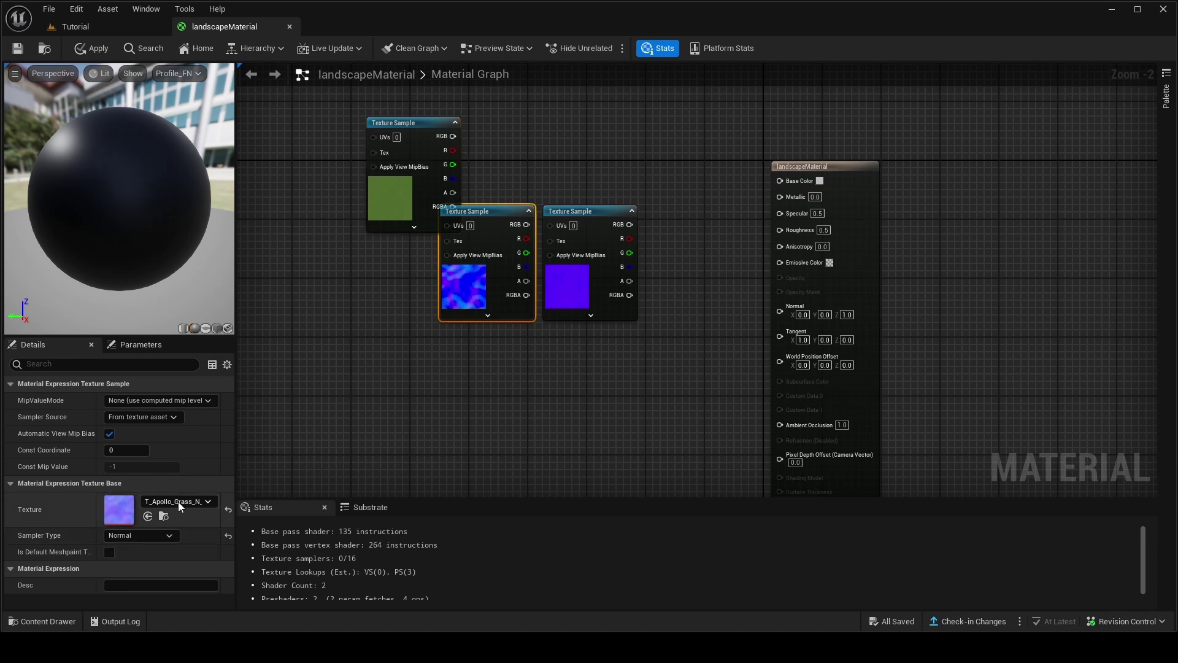
{"action": "left_click", "coordinate": [178, 502]}
{"action": "left_click", "coordinate": [165, 500]}
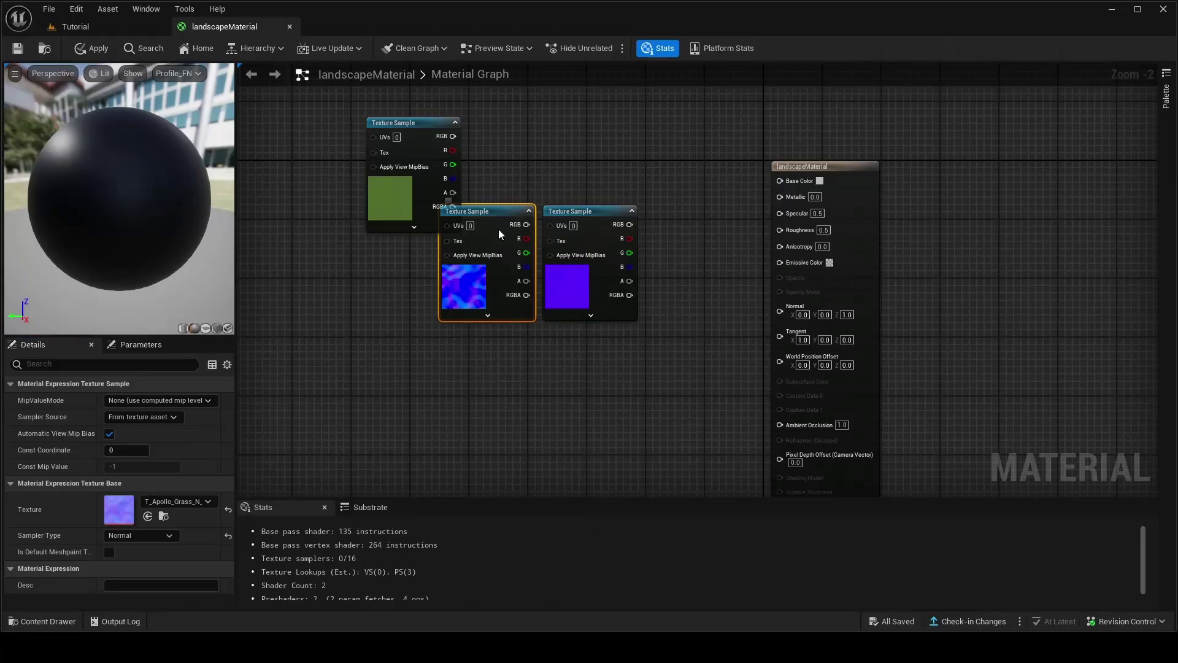
{"action": "left_click_drag", "start_coordinate": [498, 230], "coordinate": [433, 377]}
{"action": "left_click_drag", "start_coordinate": [597, 213], "coordinate": [544, 249]}
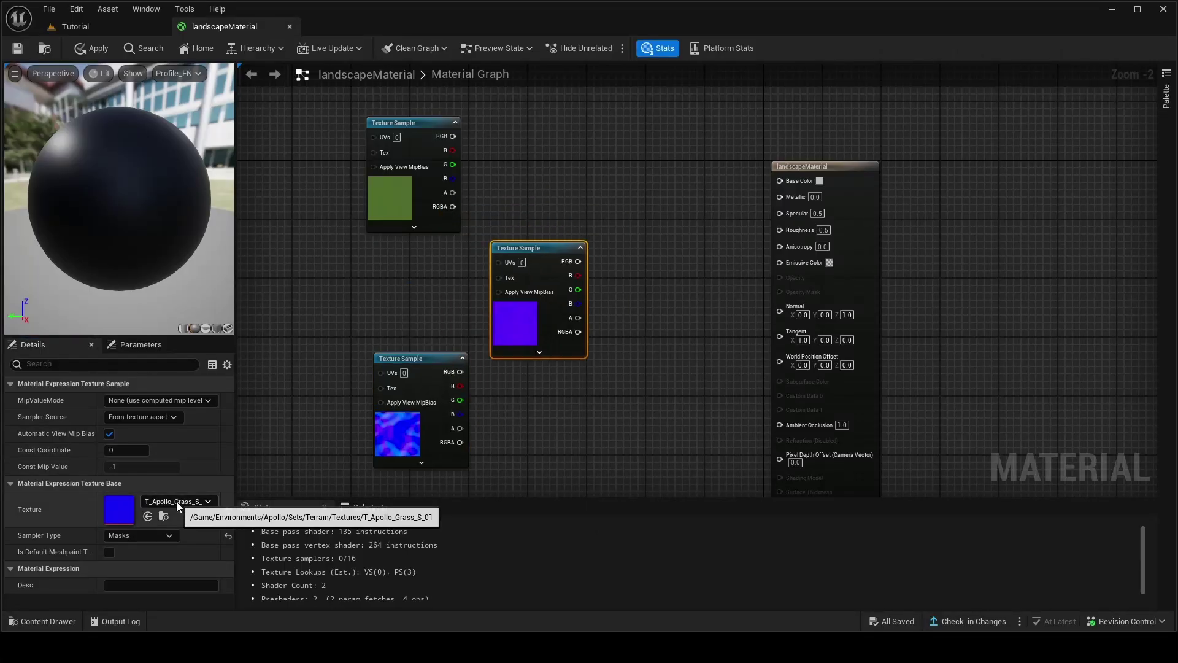
{"action": "left_click_drag", "start_coordinate": [507, 112], "coordinate": [516, 111]}
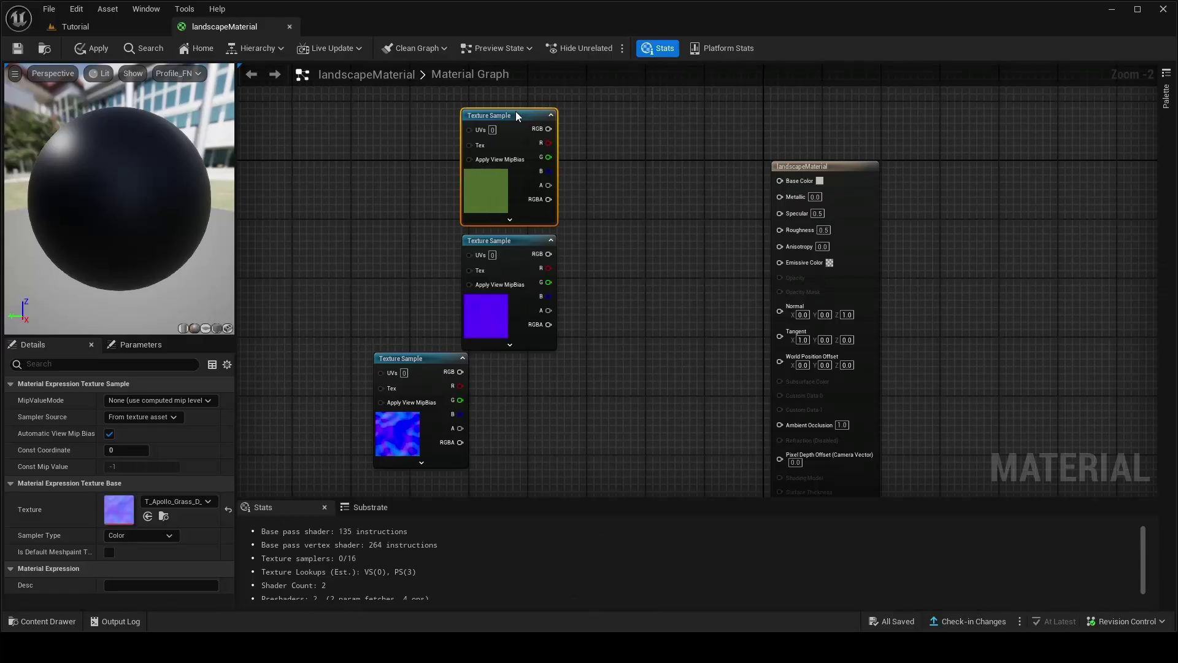
{"action": "left_click_drag", "start_coordinate": [417, 368], "coordinate": [505, 376]}
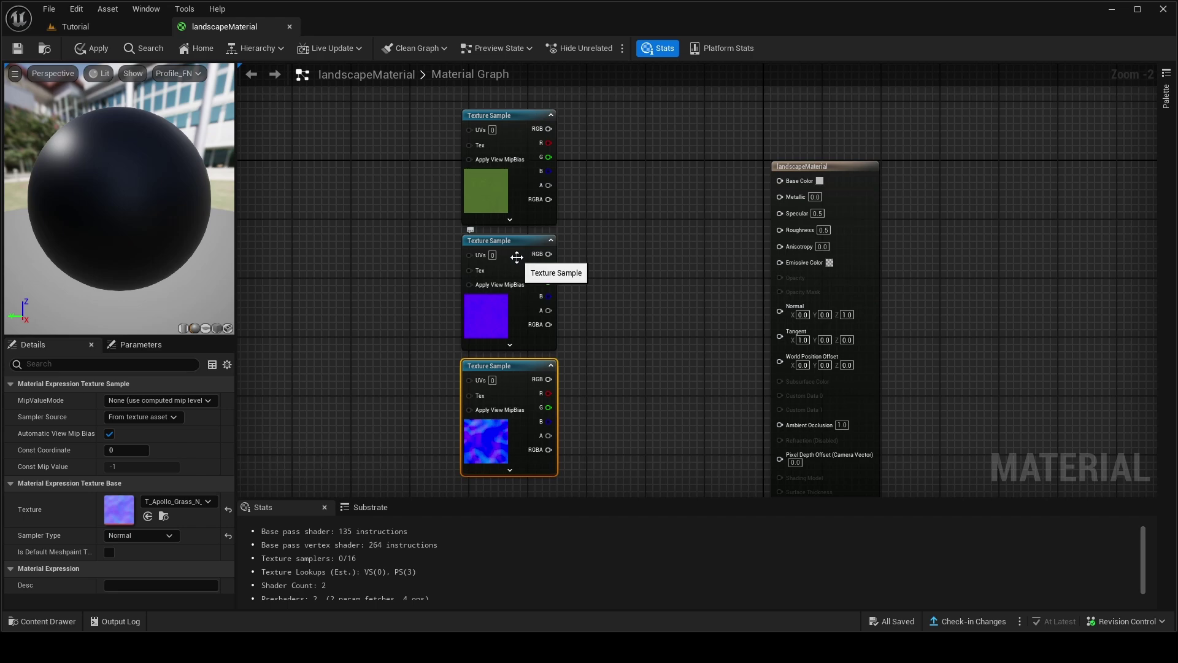
{"action": "right_click_drag", "start_coordinate": [615, 247], "coordinate": [582, 227]}
{"action": "left_click_drag", "start_coordinate": [819, 148], "coordinate": [782, 109]}
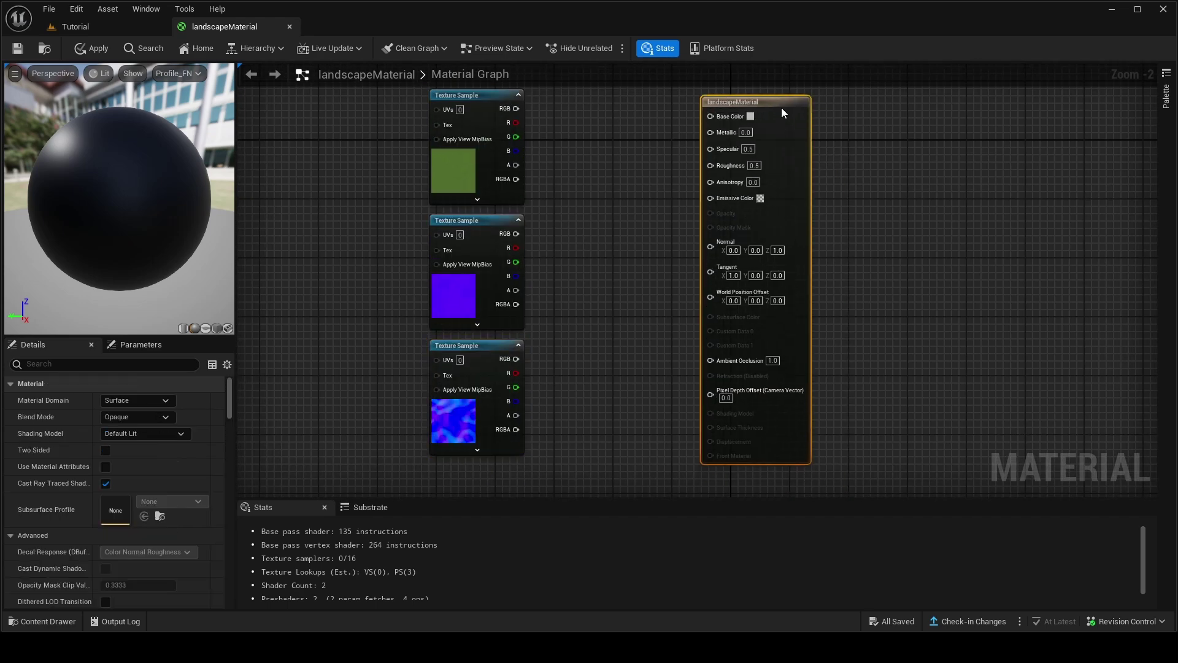
Connect diffuse RGB to Base Color, mask G to Metallic, mask R and B to Specular and Roughness, normal RGB to Normal, and apply the material.
{"action": "left_click_drag", "start_coordinate": [516, 108], "coordinate": [718, 113]}
{"action": "left_click_drag", "start_coordinate": [516, 262], "coordinate": [718, 130]}
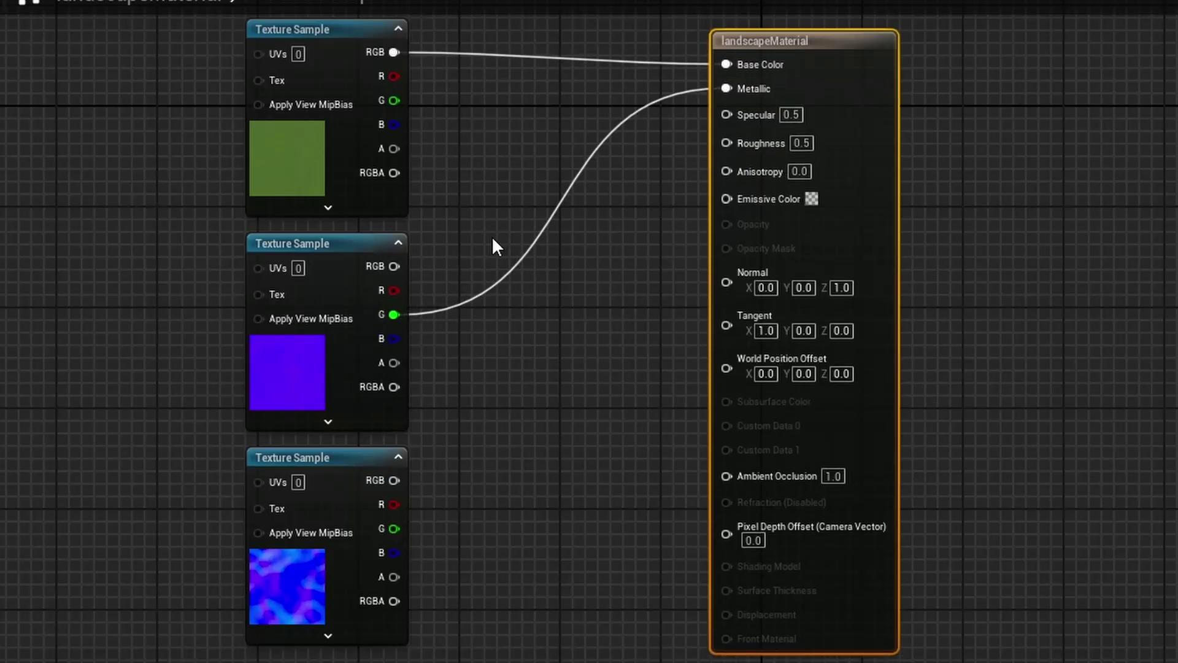
{"action": "left_click_drag", "start_coordinate": [395, 338], "coordinate": [727, 113]}
{"action": "left_click_drag", "start_coordinate": [393, 291], "coordinate": [726, 137]}
{"action": "left_click_drag", "start_coordinate": [384, 476], "coordinate": [741, 268]}
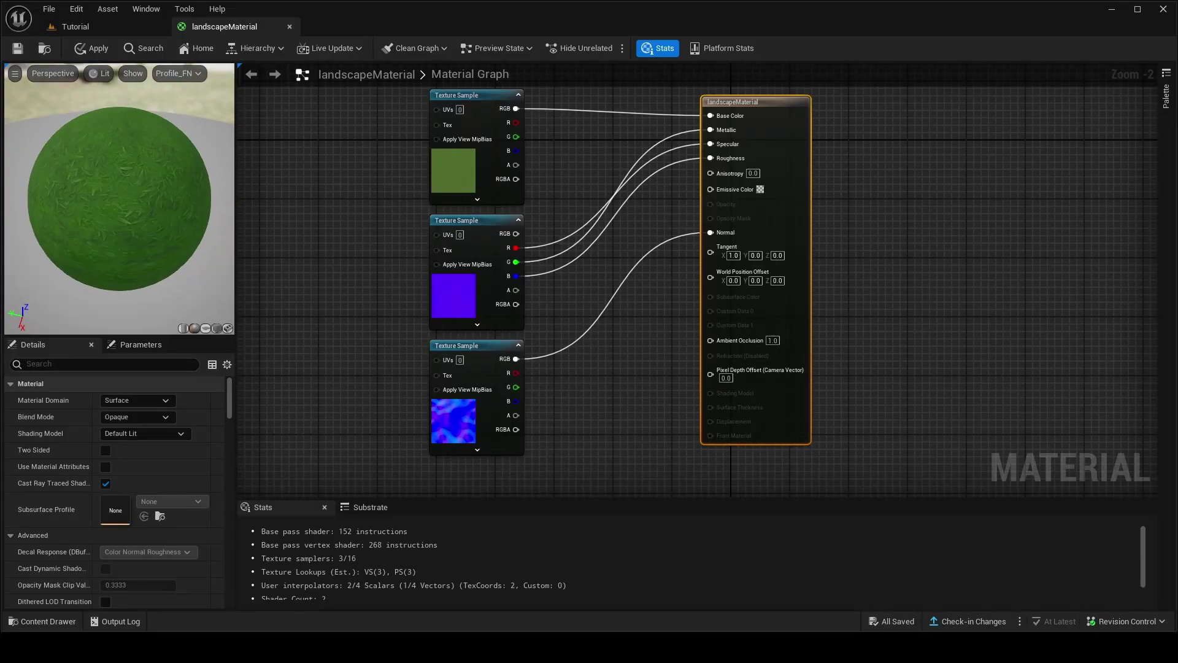
{"action": "left_click", "coordinate": [87, 47]}
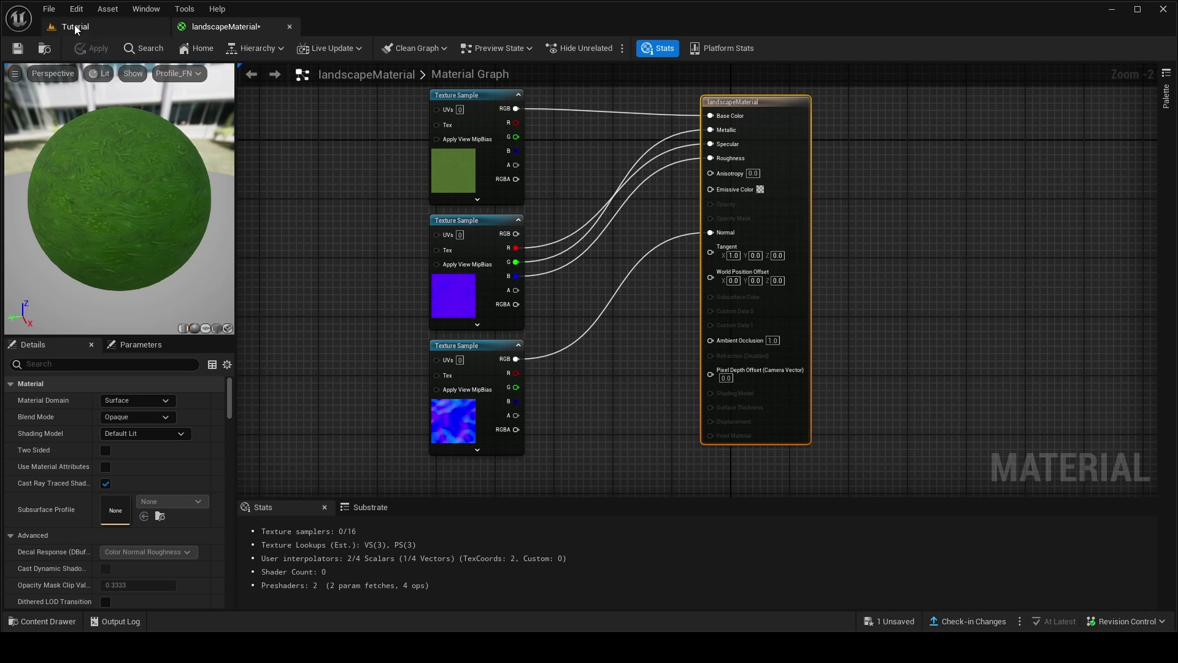
Return to the Tutorial level and select all of Landscape2's streaming proxies, leaving out the LandscapeSplineActor.
{"action": "left_click", "coordinate": [75, 27]}
{"action": "left_click", "coordinate": [809, 254]}
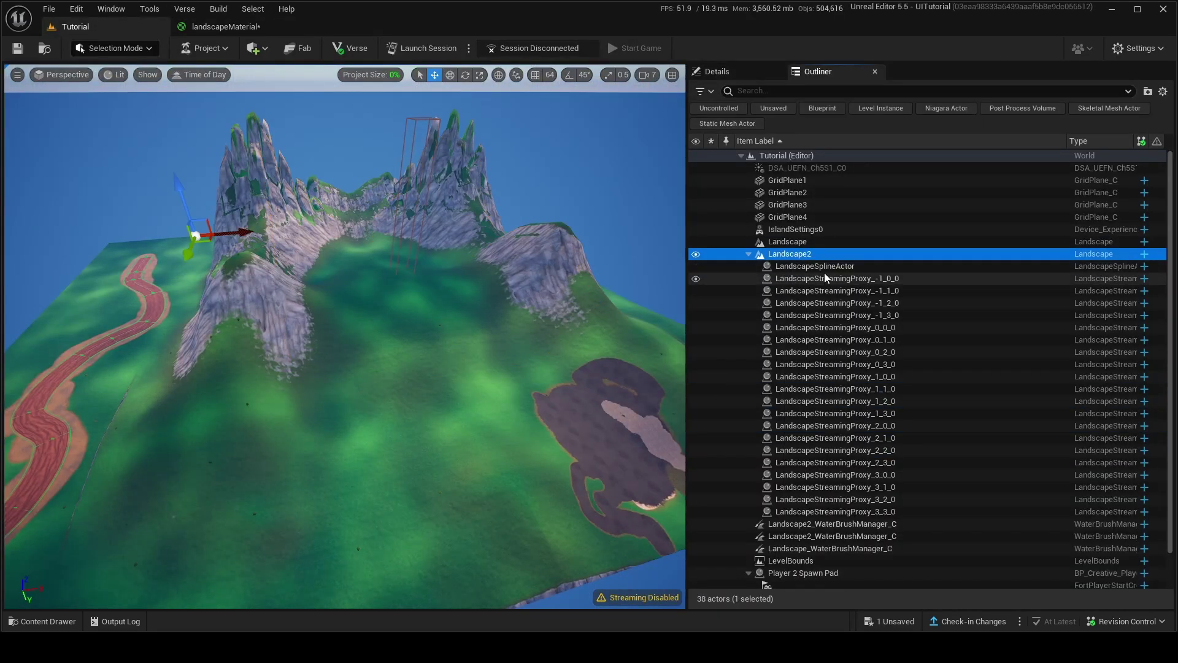
{"action": "left_click", "coordinate": [830, 508], "text": "shift"}
{"action": "right_click_drag", "start_coordinate": [528, 307], "coordinate": [545, 316]}
{"action": "left_click", "coordinate": [785, 254], "text": "ctrl"}
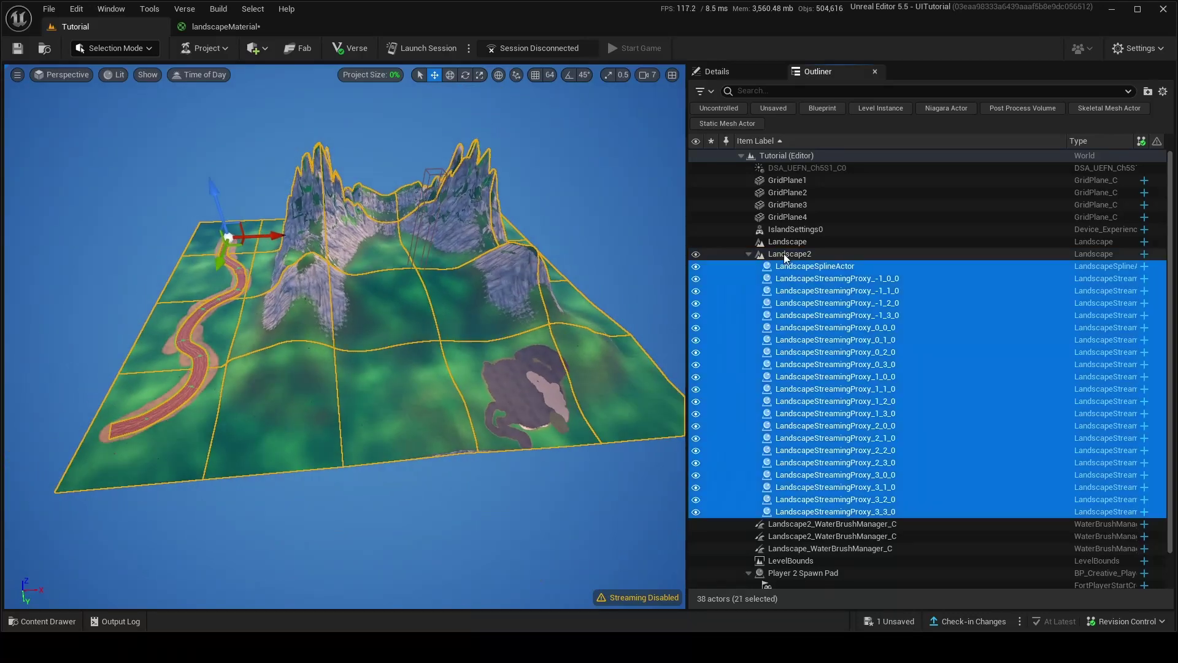
Override the Landscape Material of the selected streaming proxies with landscapeMaterial.
{"action": "left_click", "coordinate": [729, 73]}
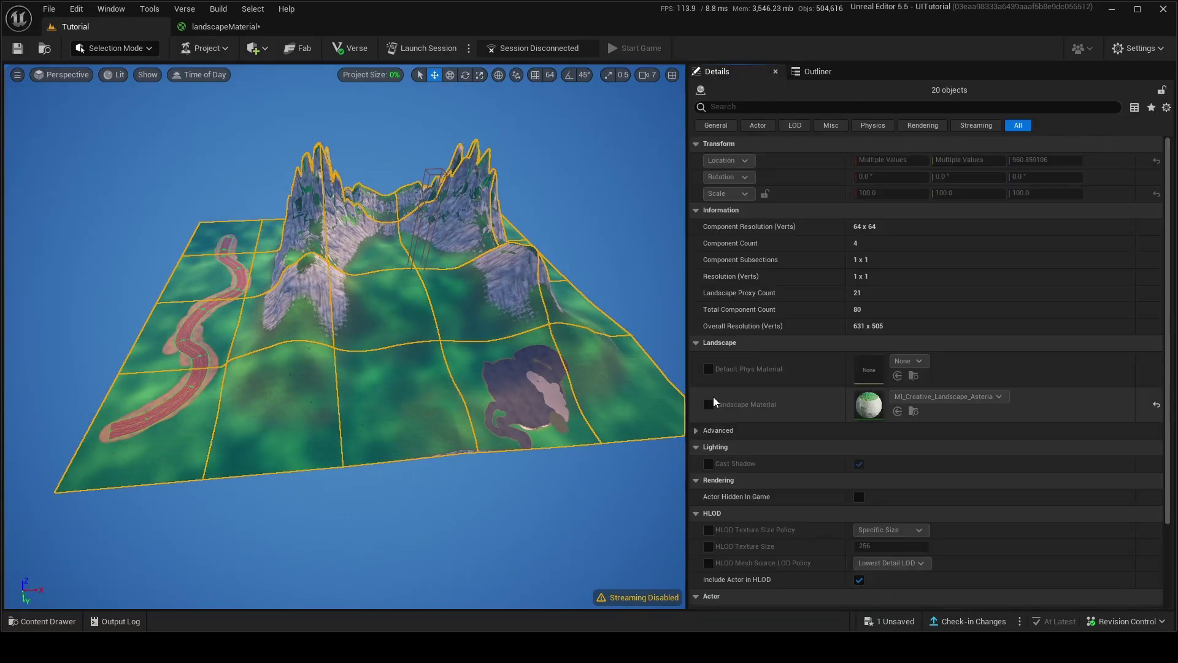
{"action": "left_click", "coordinate": [929, 398]}
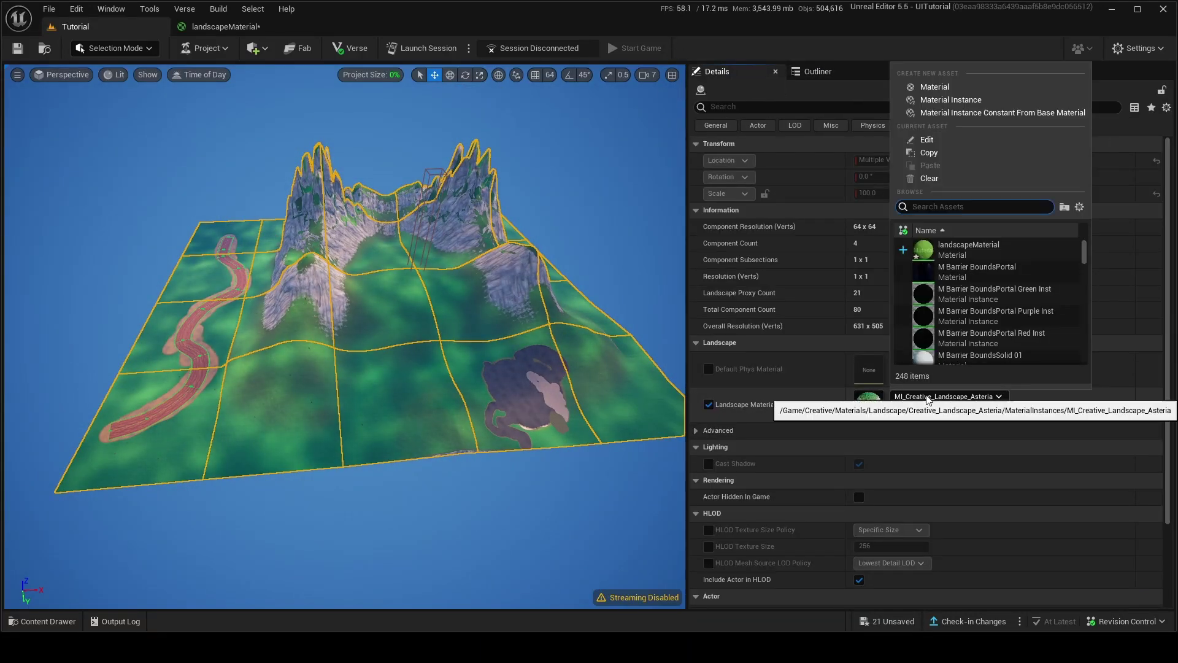
{"action": "left_click", "coordinate": [1005, 245]}
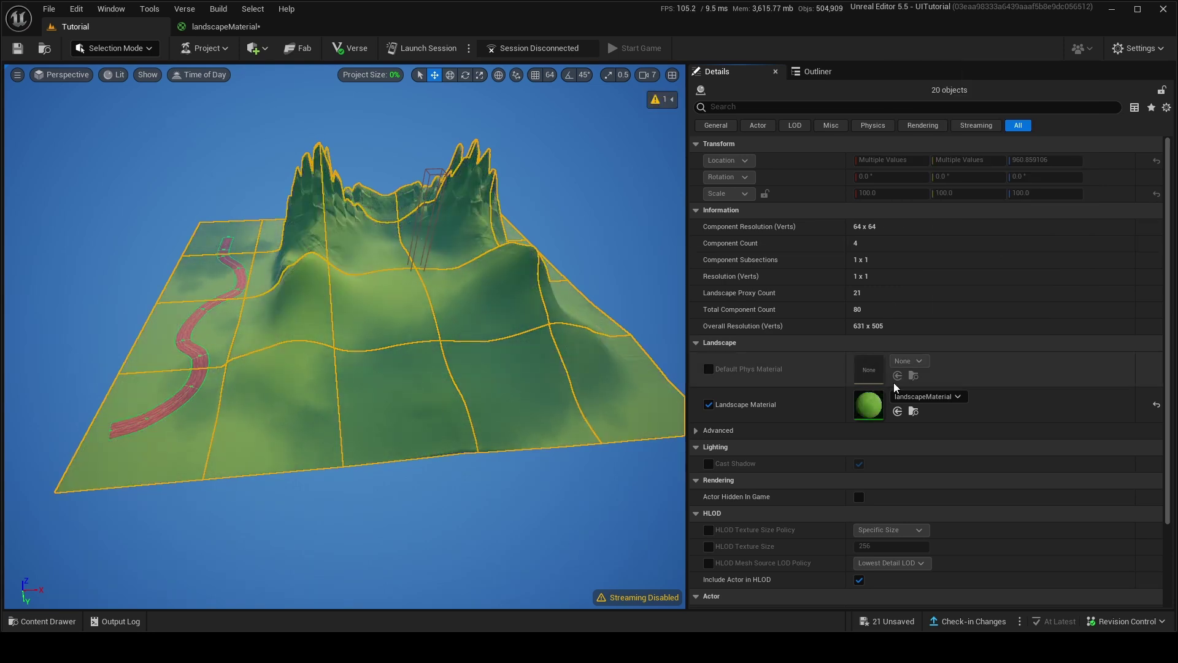
Examine the grass texture on the landscape from a distance and close to the ground.
{"action": "key", "text": "w"}
{"action": "right_click_drag", "start_coordinate": [379, 274], "coordinate": [681, 205]}
{"action": "key", "text": "w"}
{"action": "scroll", "coordinate": [331, 178], "scroll_direction": "down", "scroll_amount": 3}
{"action": "key", "text": "w"}
{"action": "key", "text": "s"}
{"action": "key", "text": "s"}
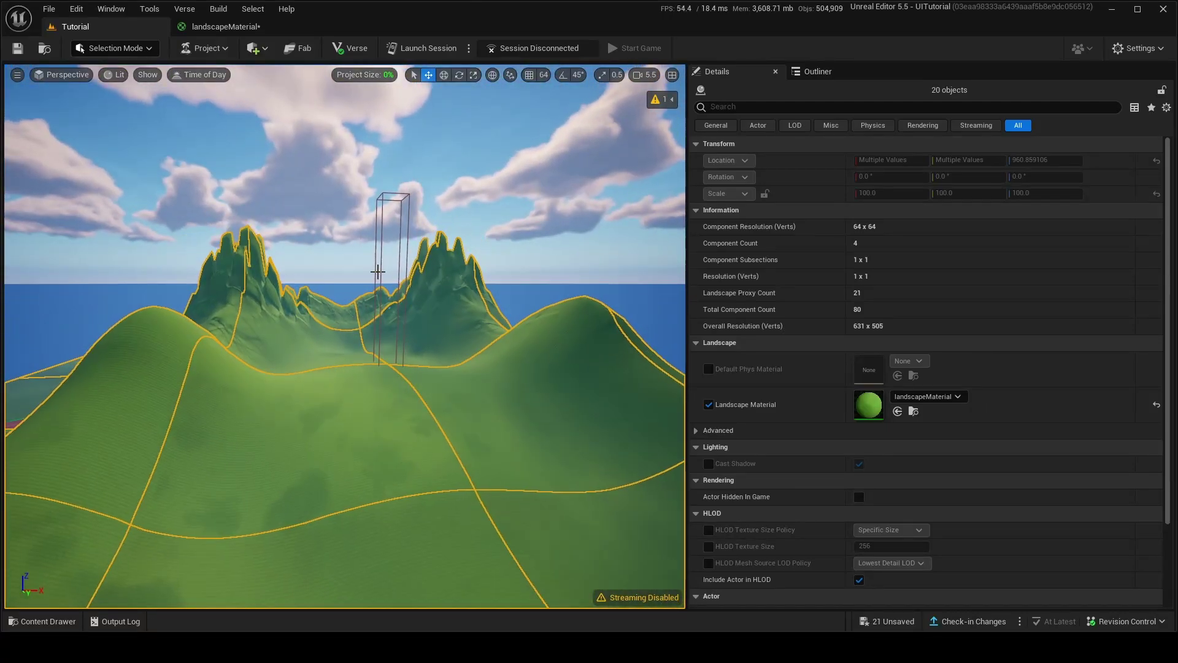
{"action": "right_click_drag", "start_coordinate": [378, 271], "coordinate": [214, 419]}
{"action": "scroll", "coordinate": [378, 271], "scroll_direction": "down", "scroll_amount": 3}
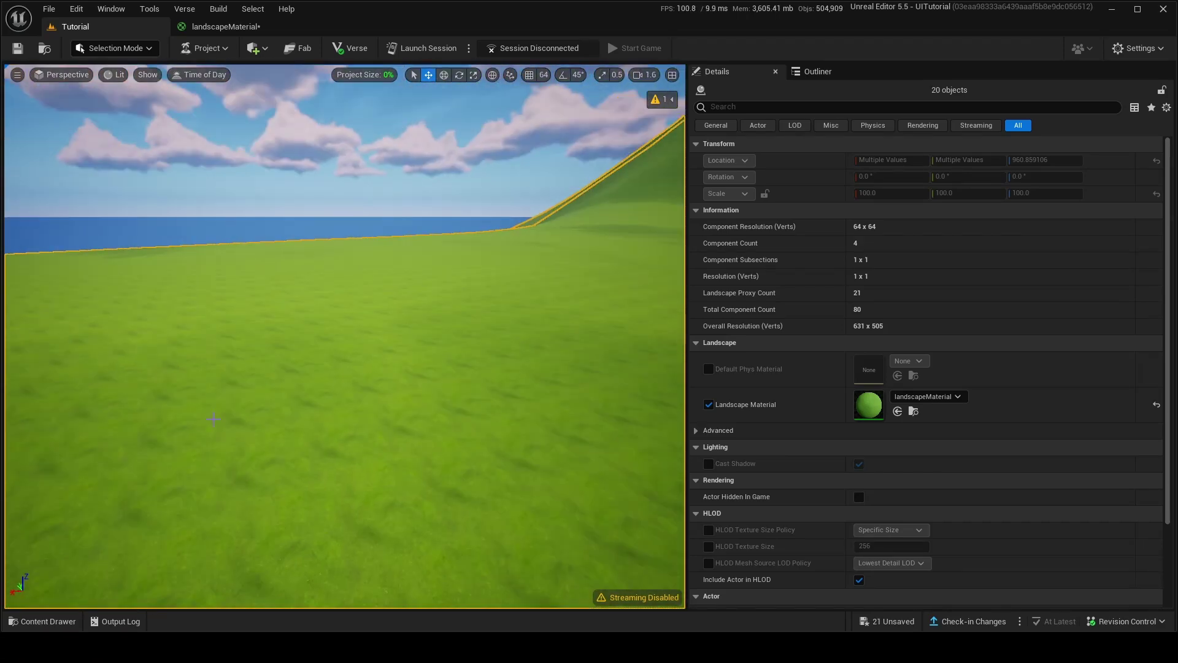
{"action": "right_click_drag", "start_coordinate": [323, 321], "coordinate": [526, 276]}
{"action": "right_click_drag", "start_coordinate": [330, 237], "coordinate": [345, 248]}
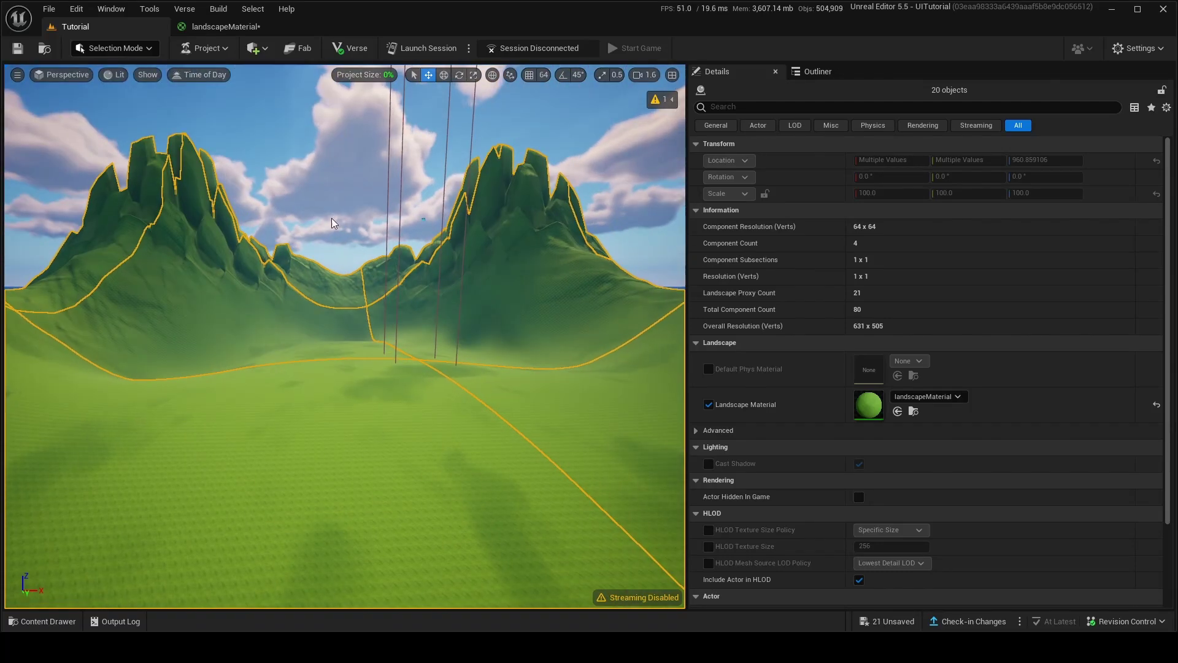
In the landscapeMaterial graph, add a LandscapeLayerCoords node and connect it to the UVs of all three grass Texture Samples.
{"action": "left_click", "coordinate": [227, 25]}
{"action": "right_click_drag", "start_coordinate": [246, 179], "coordinate": [389, 226]}
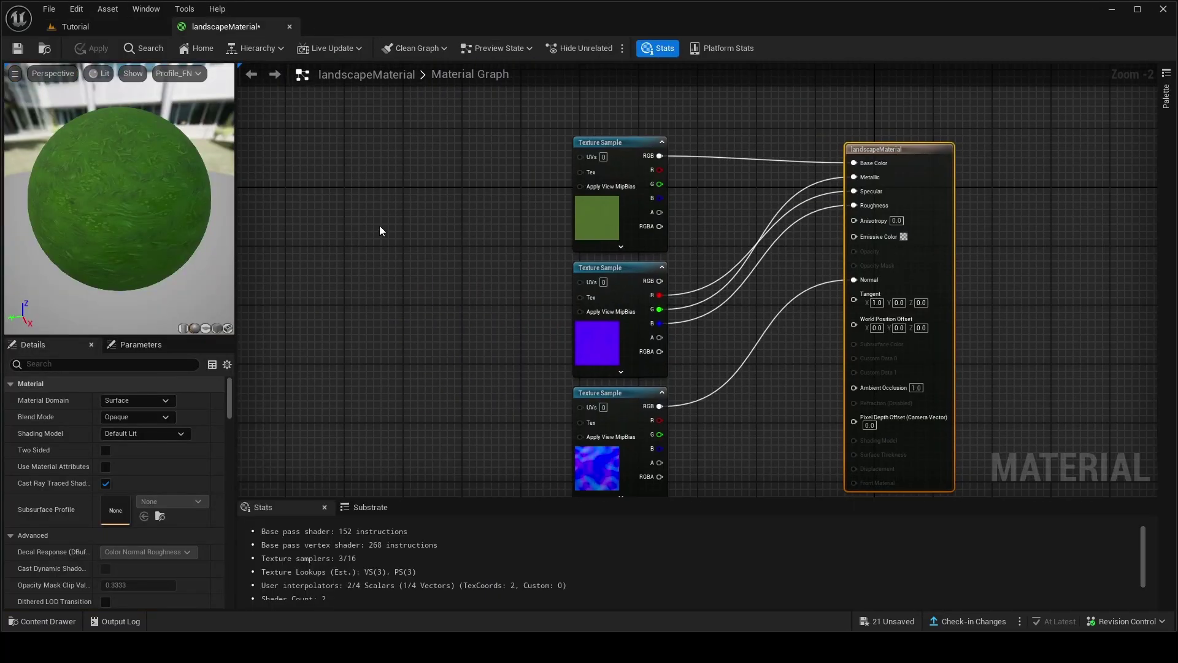
{"action": "right_click", "coordinate": [370, 208]}
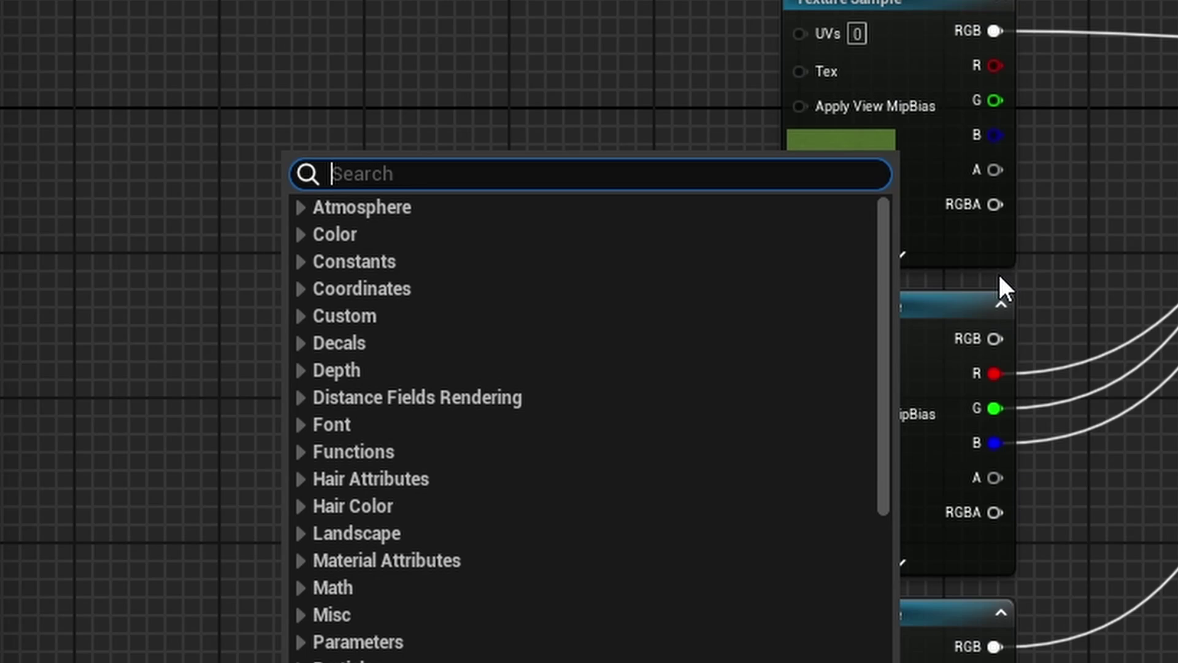
{"action": "type", "text": "lands"}
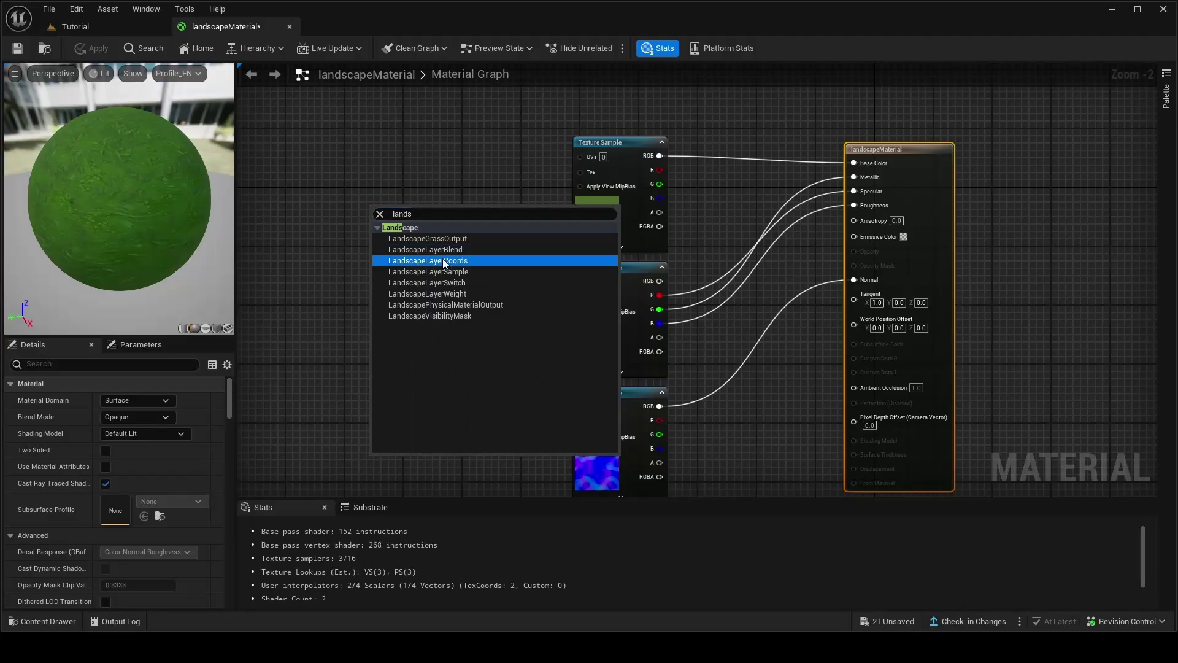
{"action": "left_click", "coordinate": [479, 288]}
{"action": "left_click_drag", "start_coordinate": [550, 176], "coordinate": [580, 156]}
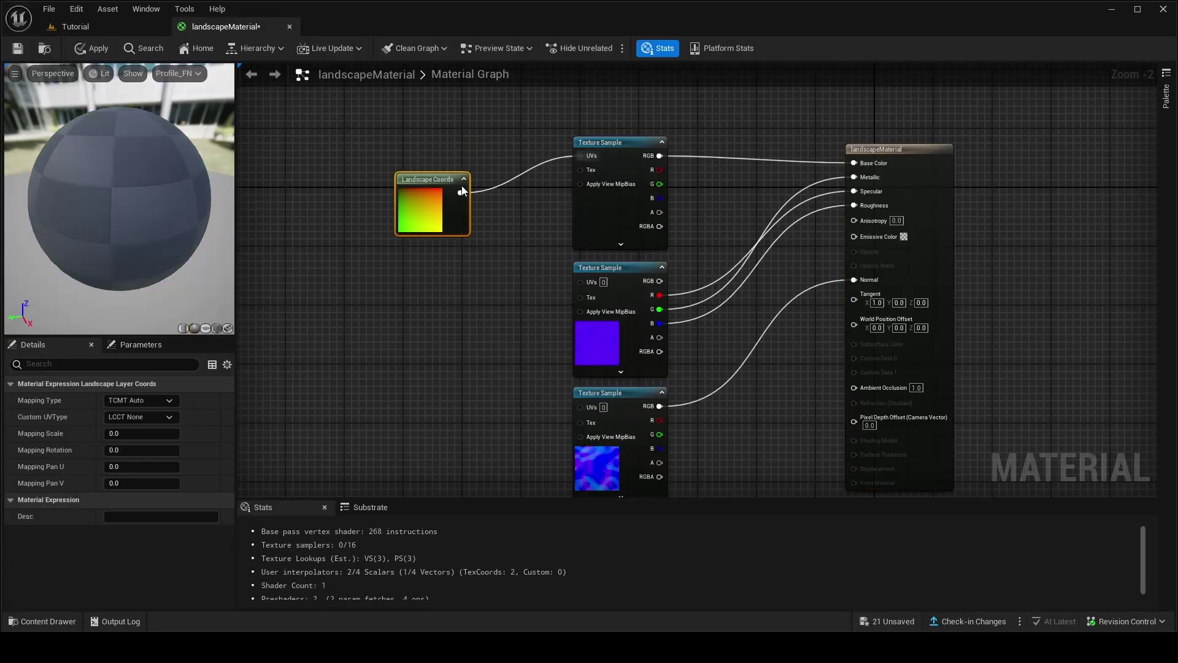
{"action": "left_click_drag", "start_coordinate": [460, 192], "coordinate": [580, 281]}
{"action": "right_click_drag", "start_coordinate": [510, 291], "coordinate": [495, 196]}
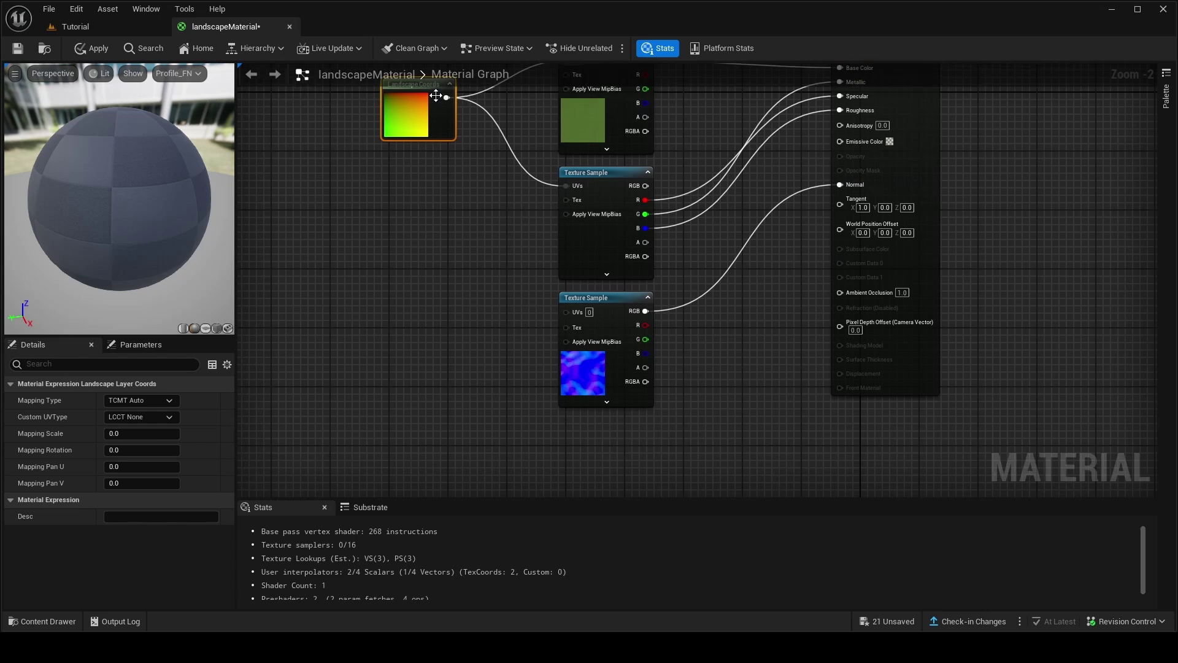
{"action": "left_click_drag", "start_coordinate": [443, 99], "coordinate": [566, 312]}
Set the Landscape Coords node's Mapping Scale to 10 and apply the material.
{"action": "right_click_drag", "start_coordinate": [420, 124], "coordinate": [423, 221]}
{"action": "left_click", "coordinate": [141, 434]}
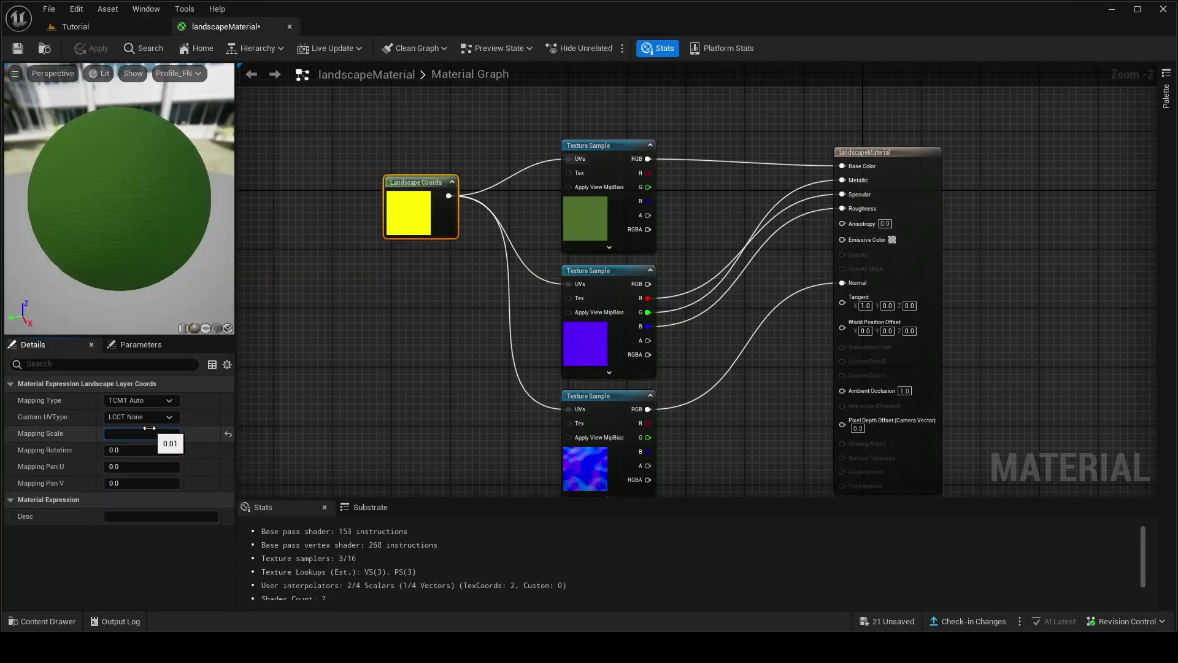
{"action": "type", "text": "10"}
{"action": "key", "text": "Return"}
{"action": "left_click", "coordinate": [85, 54]}
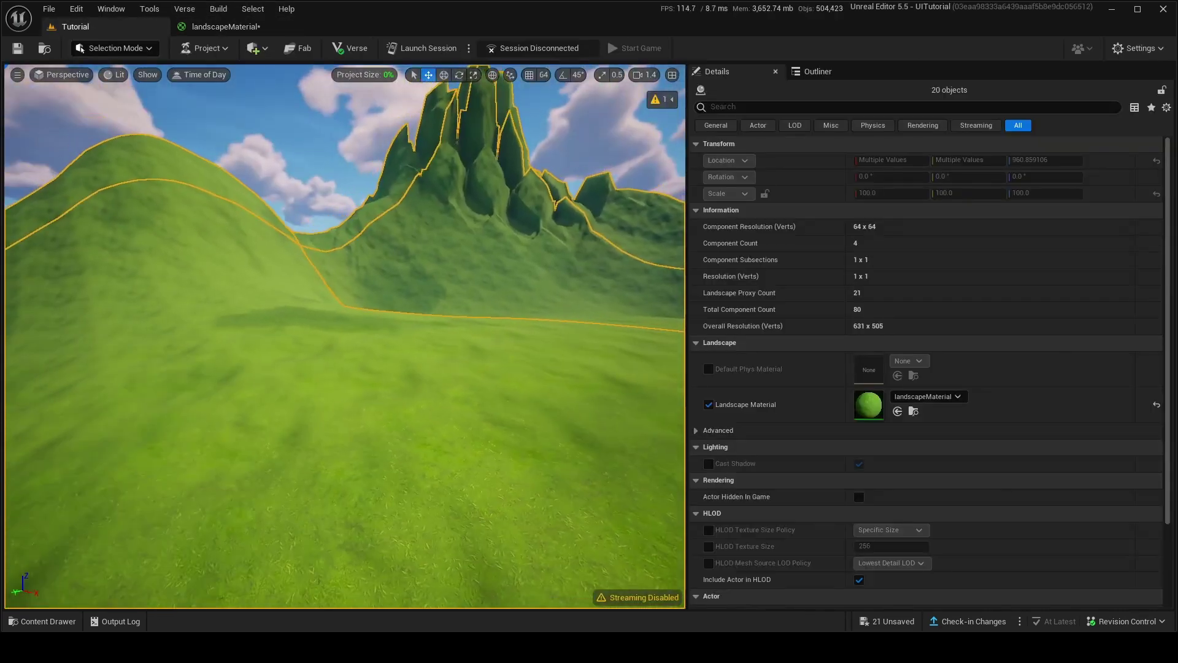
Examine the rescaled grass texture on the landscape in the Tutorial level, up close and towards the mountains.
{"action": "right_click_drag", "start_coordinate": [345, 337], "coordinate": [417, 331]}
{"action": "right_click_drag", "start_coordinate": [393, 245], "coordinate": [501, 230]}
{"action": "key", "text": "w"}
{"action": "scroll", "coordinate": [412, 248], "scroll_direction": "up", "scroll_amount": 2}
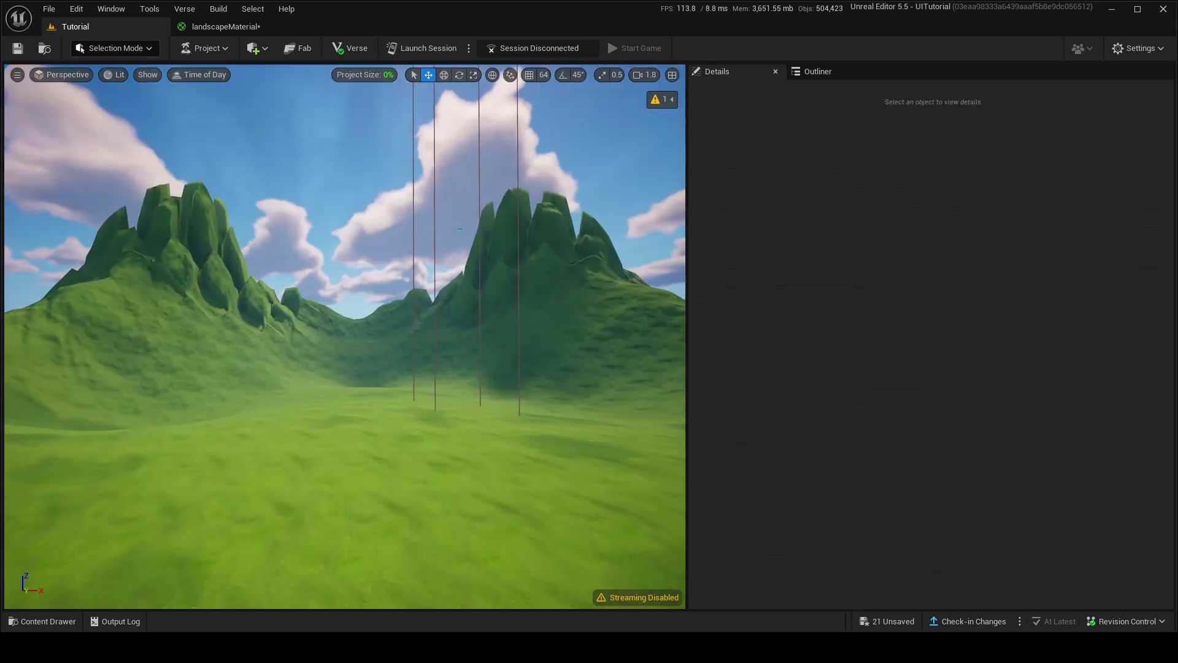
{"action": "right_click_drag", "start_coordinate": [368, 246], "coordinate": [396, 245]}
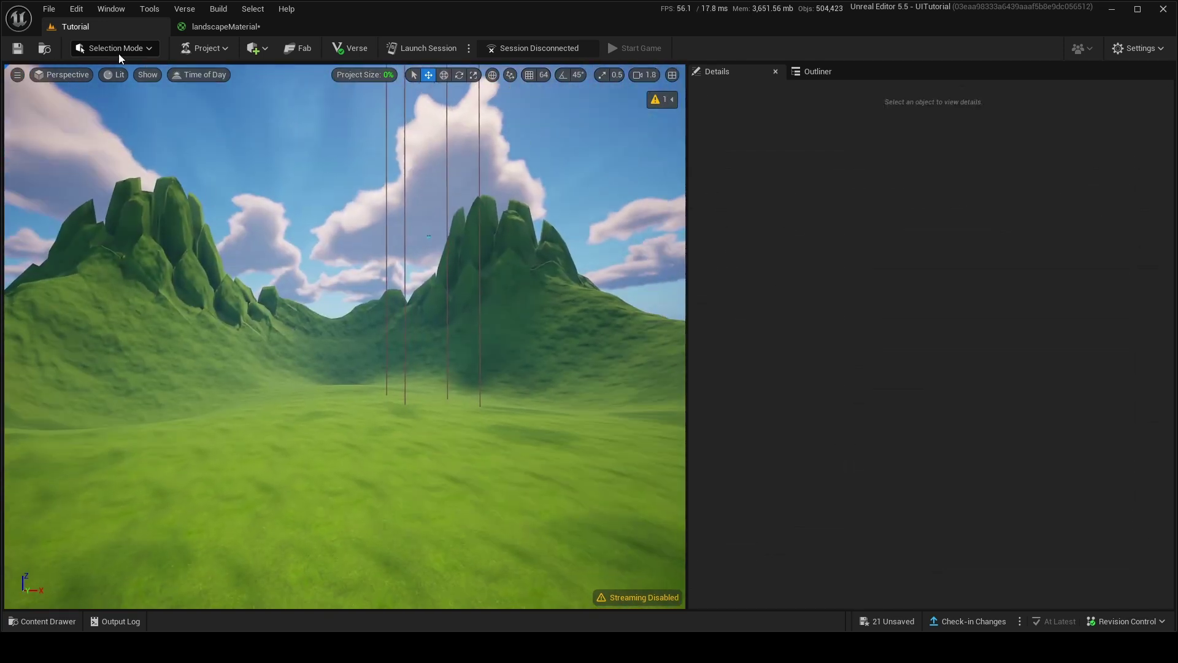
Return to landscapeMaterial and spread the Landscape Coords and texture nodes away from the material output node.
{"action": "left_click", "coordinate": [186, 31]}
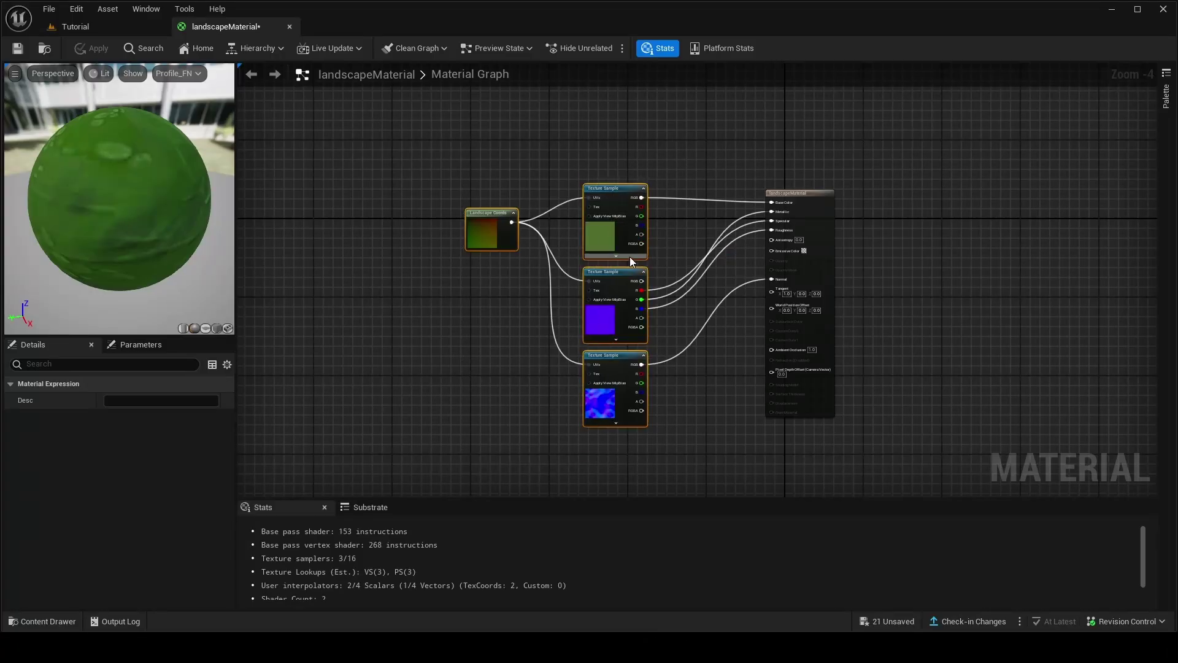
{"action": "left_click_drag", "start_coordinate": [620, 238], "coordinate": [473, 198]}
{"action": "left_click_drag", "start_coordinate": [830, 296], "coordinate": [1069, 375]}
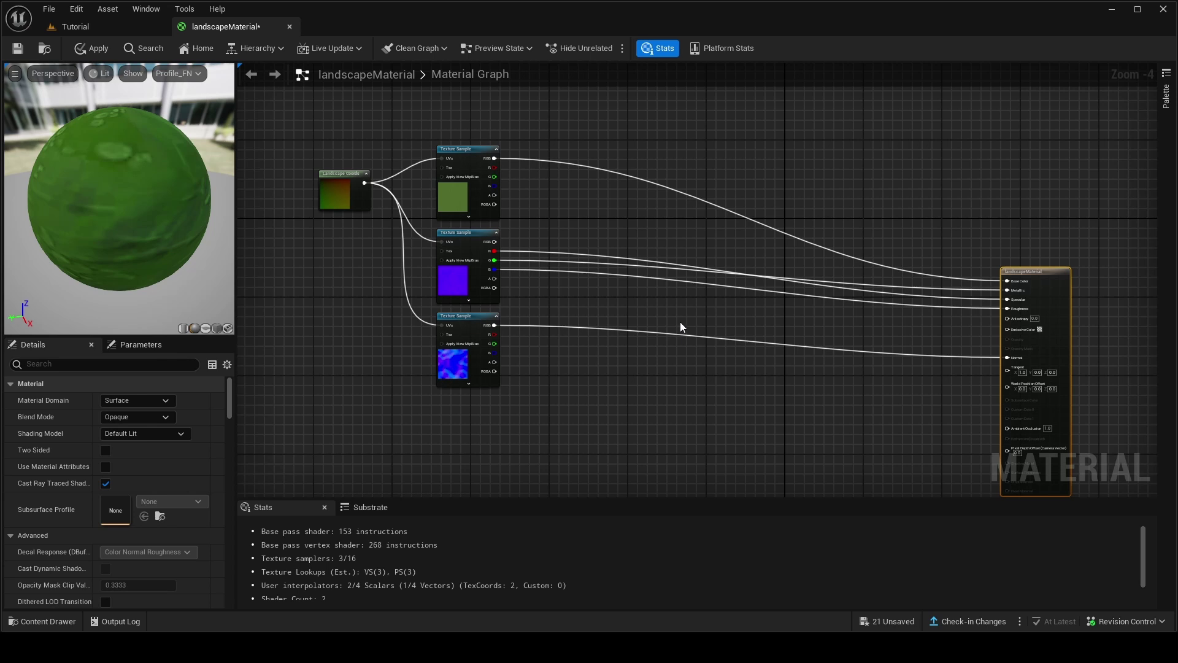
Find "rock texture" assets, add an Asteria FrozenRock diffuse, normal and mask texture to the graph, and stack them below the grass textures.
{"action": "right_click_drag", "start_coordinate": [728, 405], "coordinate": [831, 263]}
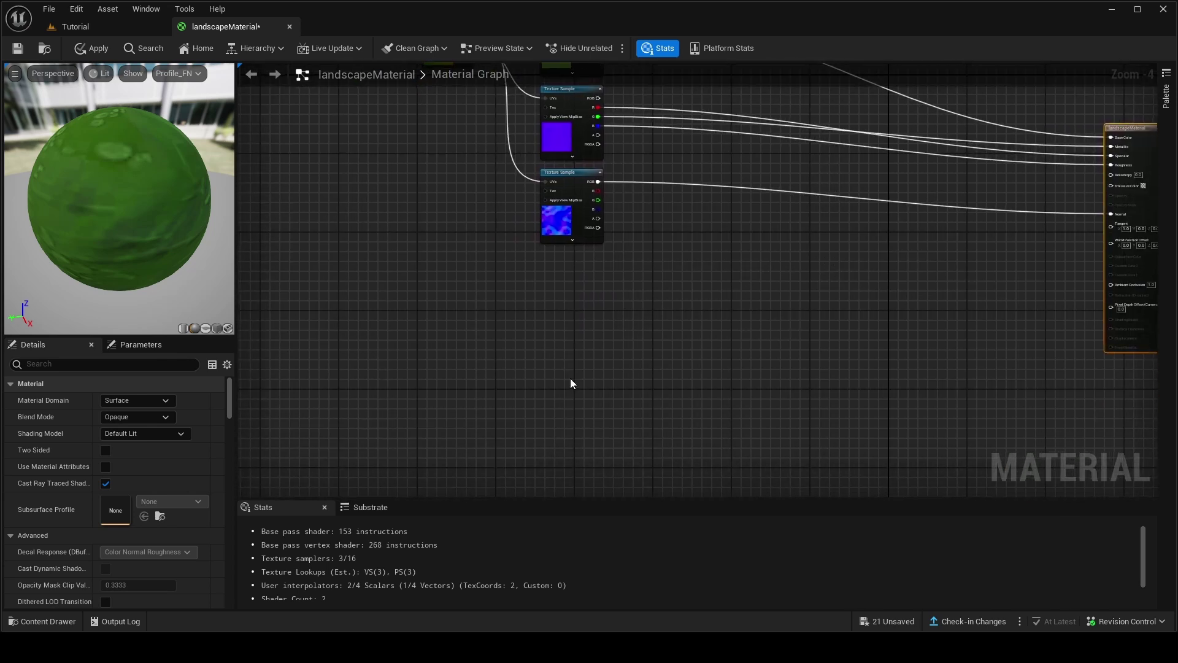
{"action": "key", "text": "ctrl+space"}
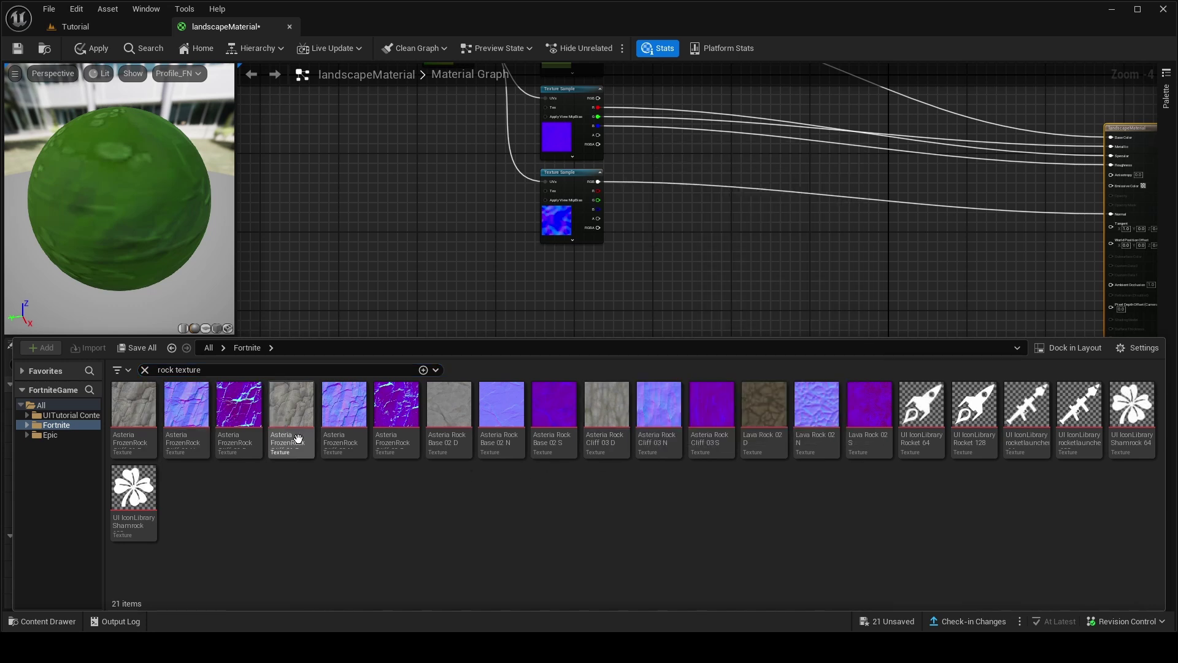
{"action": "left_click", "coordinate": [297, 439]}
{"action": "left_click", "coordinate": [358, 428], "text": "ctrl"}
{"action": "left_click_drag", "start_coordinate": [514, 324], "coordinate": [511, 333]}
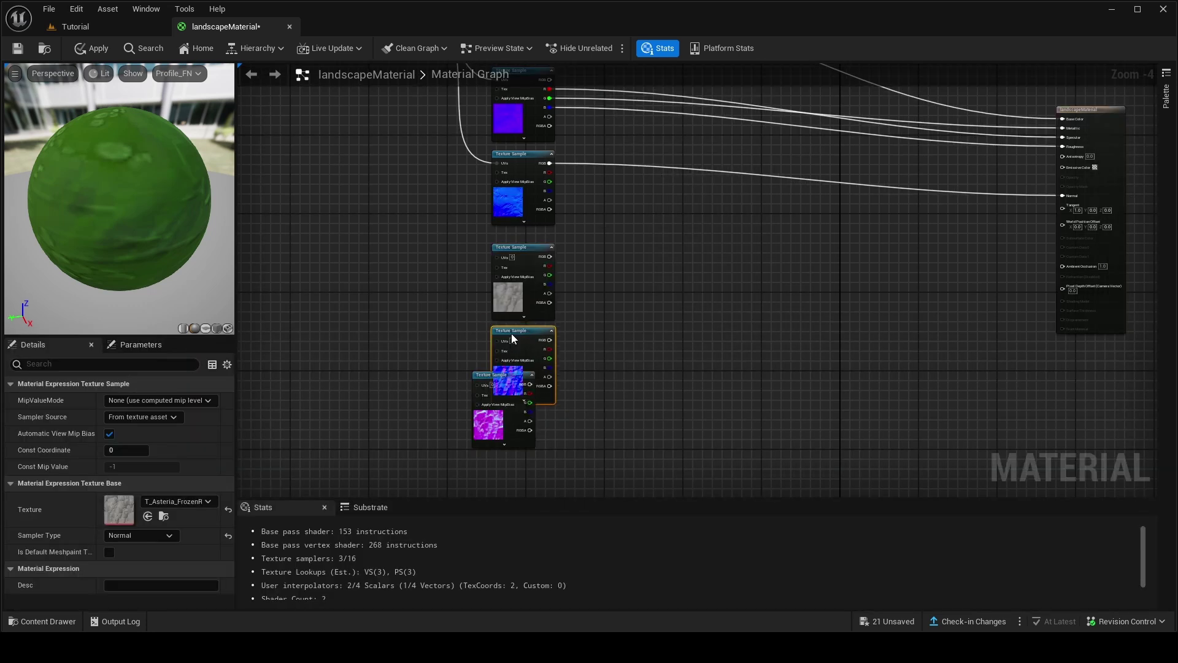
{"action": "left_click_drag", "start_coordinate": [474, 375], "coordinate": [494, 414]}
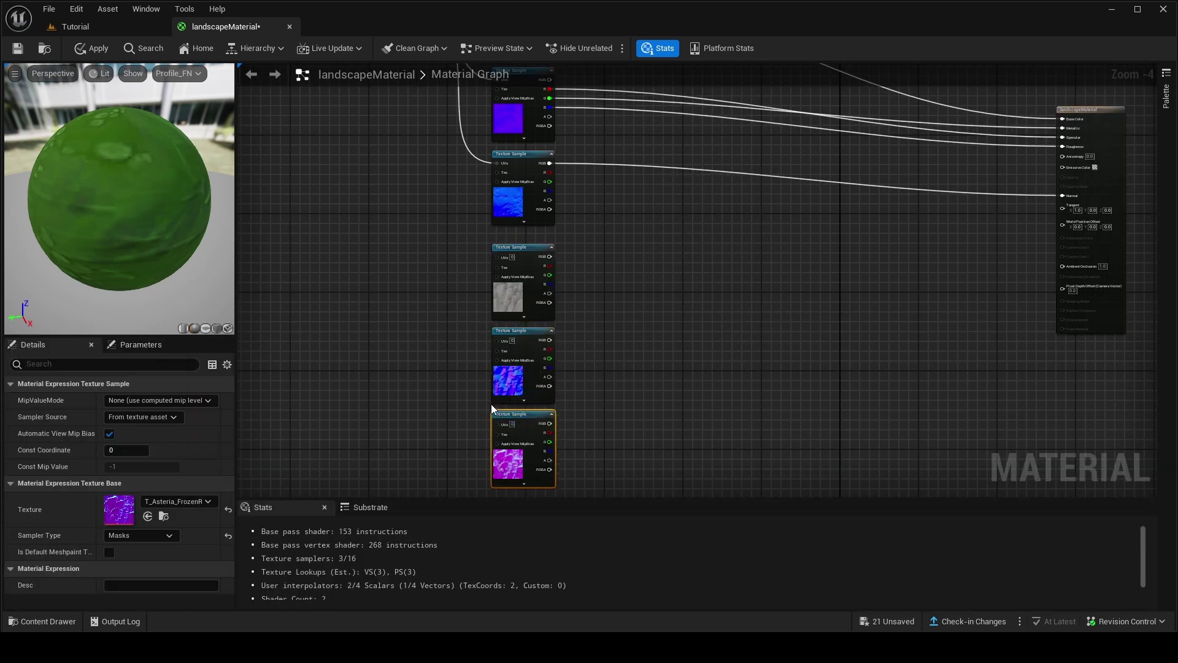
Duplicate the Landscape Coords node beside the rock textures and connect the copy to the UVs of all three.
{"action": "right_click_drag", "start_coordinate": [661, 263], "coordinate": [606, 428]}
{"action": "right_click_drag", "start_coordinate": [387, 219], "coordinate": [453, 145]}
{"action": "left_click", "coordinate": [411, 126]}
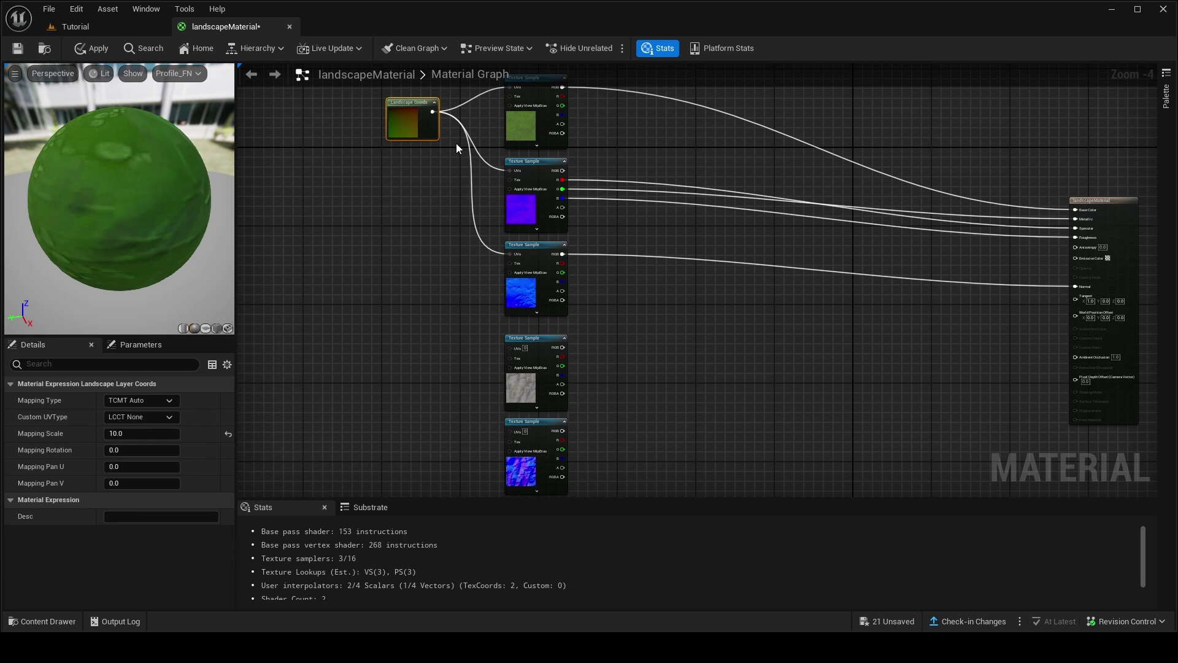
{"action": "key", "text": "ctrl+d"}
{"action": "left_click_drag", "start_coordinate": [465, 149], "coordinate": [376, 437]}
{"action": "right_click_drag", "start_coordinate": [407, 363], "coordinate": [415, 277]}
{"action": "left_click_drag", "start_coordinate": [420, 360], "coordinate": [518, 262]}
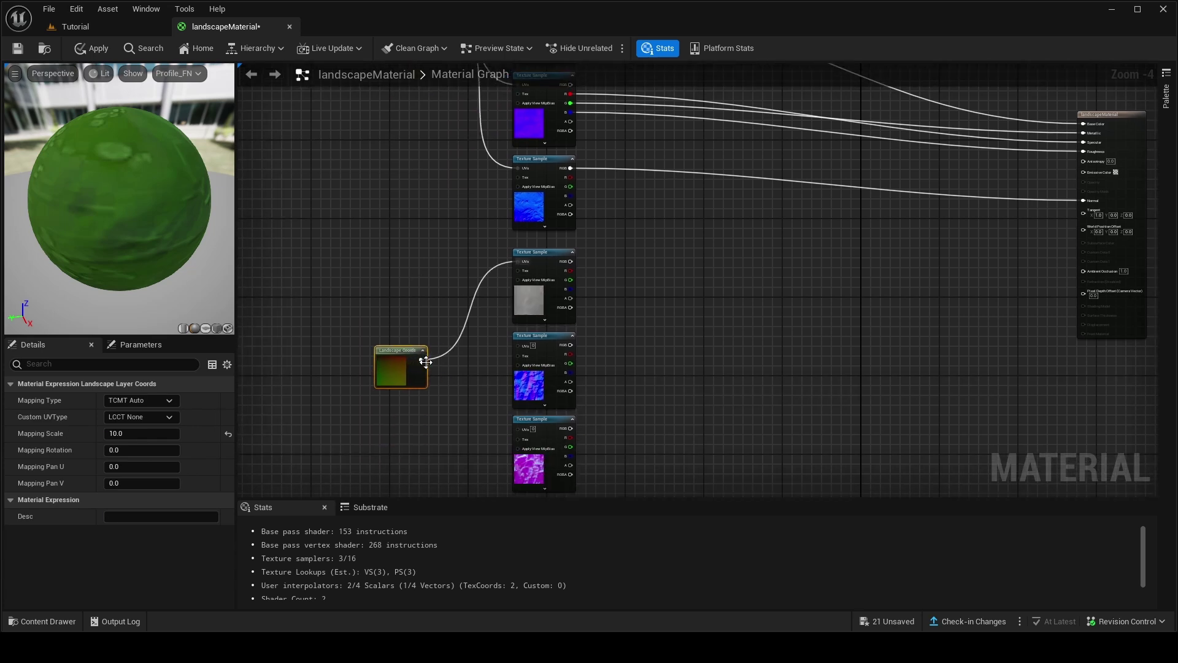
{"action": "left_click_drag", "start_coordinate": [425, 362], "coordinate": [446, 367]}
{"action": "left_click_drag", "start_coordinate": [441, 365], "coordinate": [519, 346]}
{"action": "left_click_drag", "start_coordinate": [441, 364], "coordinate": [523, 429]}
Break all texture connections to the landscapeMaterial output node and move that node well clear of the textures.
{"action": "right_click_drag", "start_coordinate": [706, 307], "coordinate": [611, 326]}
{"action": "left_click_drag", "start_coordinate": [1016, 142], "coordinate": [625, 233]}
{"action": "right_click_drag", "start_coordinate": [380, 292], "coordinate": [433, 227]}
{"action": "scroll", "coordinate": [433, 227], "scroll_direction": "up", "scroll_amount": 3}
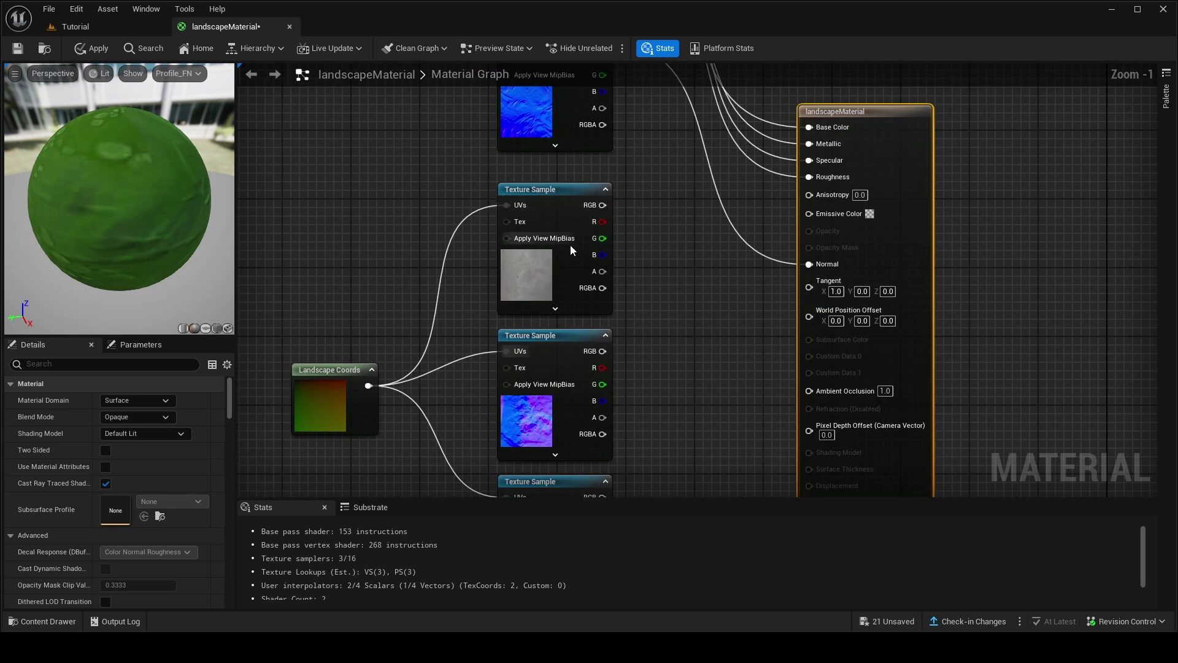
{"action": "scroll", "coordinate": [567, 244], "scroll_direction": "down", "scroll_amount": 1}
{"action": "mouse_move", "coordinate": [596, 212]}
{"action": "left_mouse_down"}
{"action": "mouse_move", "coordinate": [779, 143]}
{"action": "mouse_move", "coordinate": [600, 210]}
{"action": "left_mouse_up"}
{"action": "right_click_drag", "start_coordinate": [668, 243], "coordinate": [545, 251]}
{"action": "scroll", "coordinate": [495, 208], "scroll_direction": "down", "scroll_amount": 1}
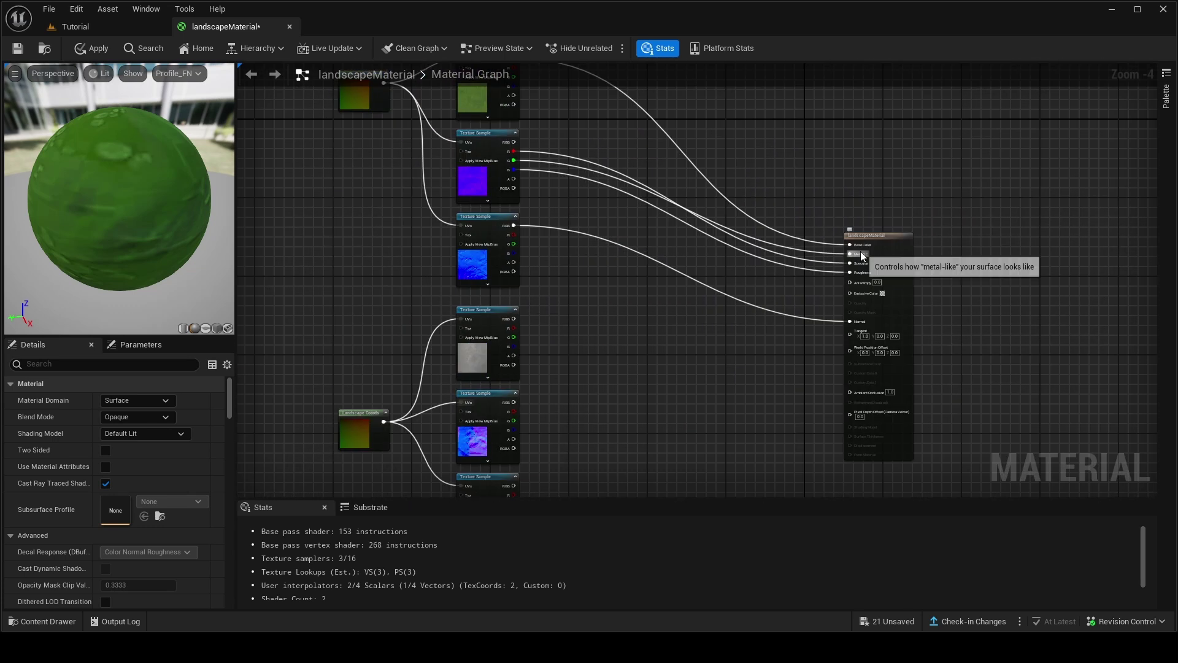
{"action": "right_click", "coordinate": [859, 244]}
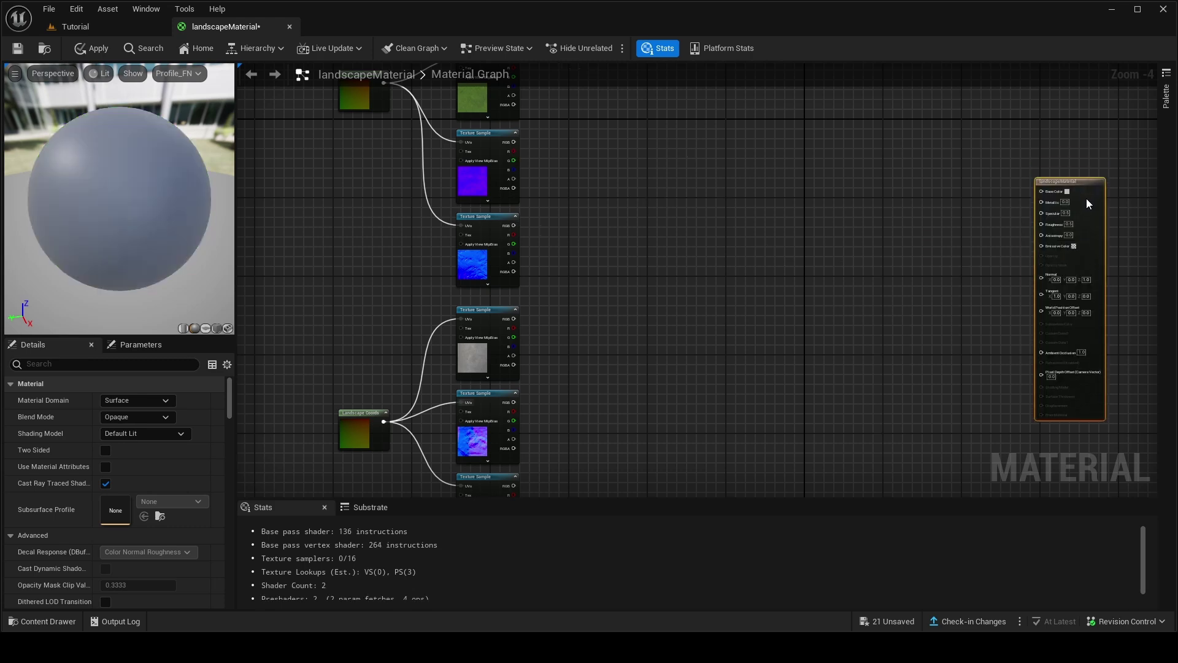
Add a SetMaterialAttributes node in the free space beside the grass textures.
{"action": "right_click_drag", "start_coordinate": [673, 204], "coordinate": [664, 286]}
{"action": "right_click", "coordinate": [664, 286]}
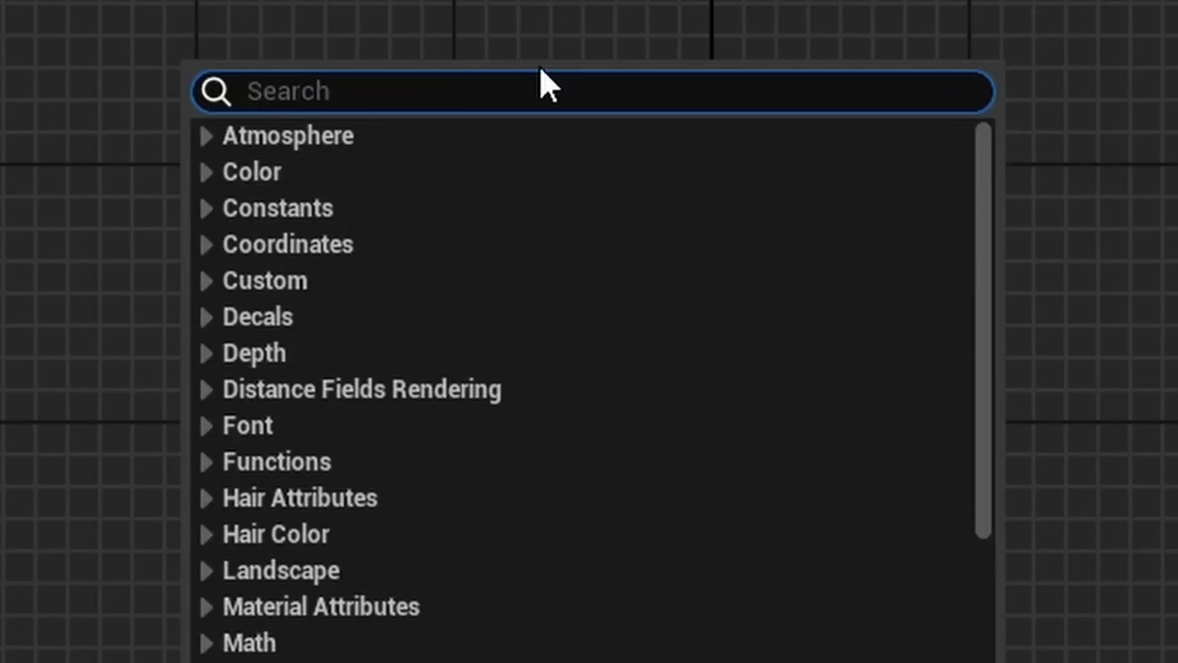
{"action": "type", "text": "set"}
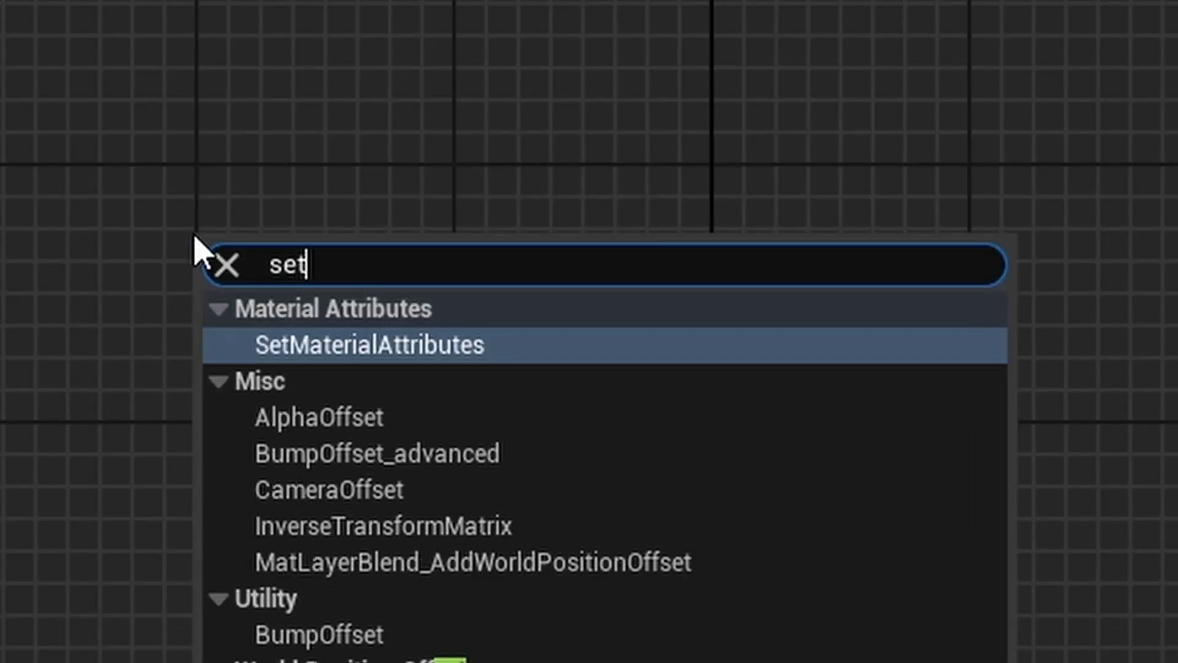
{"action": "left_click", "coordinate": [462, 341]}
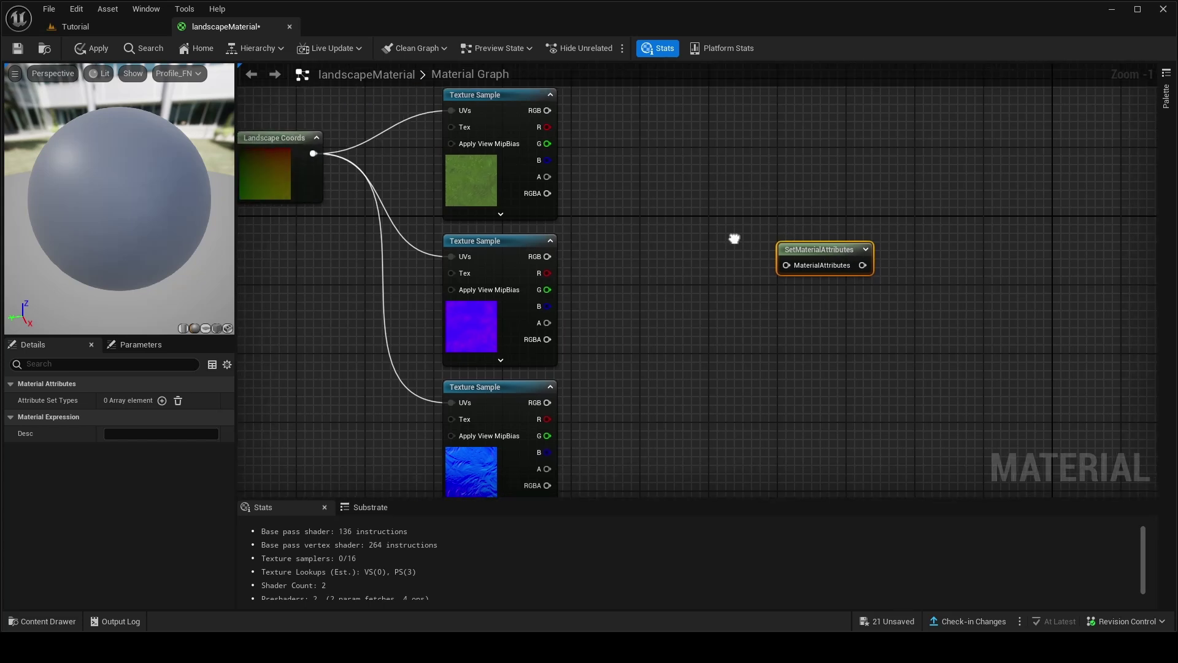
{"action": "mouse_move", "coordinate": [734, 239]}
{"action": "right_mouse_down"}
{"action": "mouse_move", "coordinate": [701, 238]}
{"action": "mouse_move", "coordinate": [741, 237]}
{"action": "right_mouse_up"}
Add ten Attribute Set Types elements to the SetMaterialAttributes node, running from BaseColor through Tangent.
{"action": "left_click", "coordinate": [162, 400]}
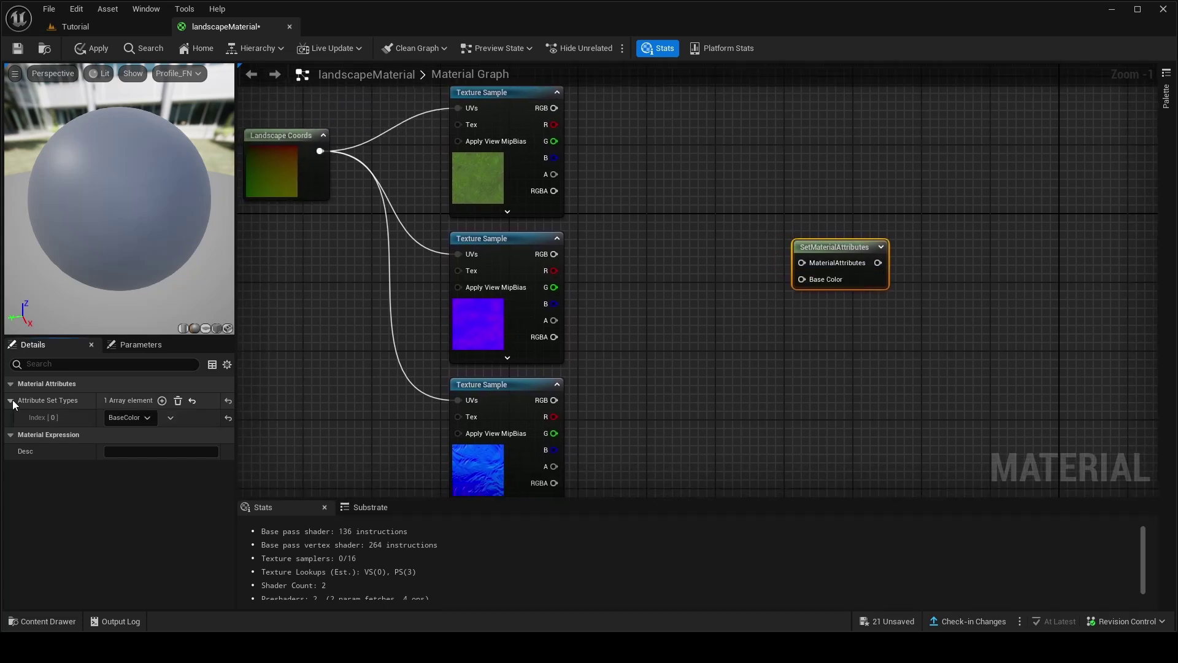
{"action": "left_click", "coordinate": [161, 400]}
{"action": "left_click", "coordinate": [161, 400]}
{"action": "left_click", "coordinate": [161, 400]}
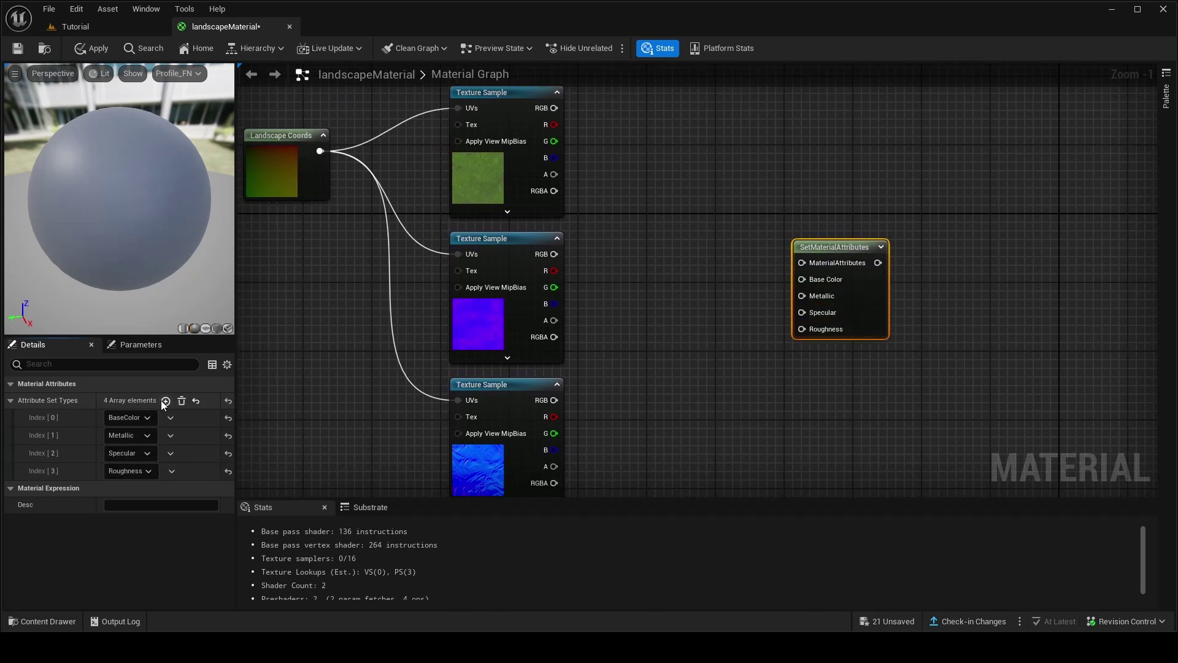
{"action": "left_click", "coordinate": [161, 400]}
{"action": "left_click", "coordinate": [164, 400]}
{"action": "left_click", "coordinate": [164, 400]}
{"action": "left_click", "coordinate": [165, 400]}
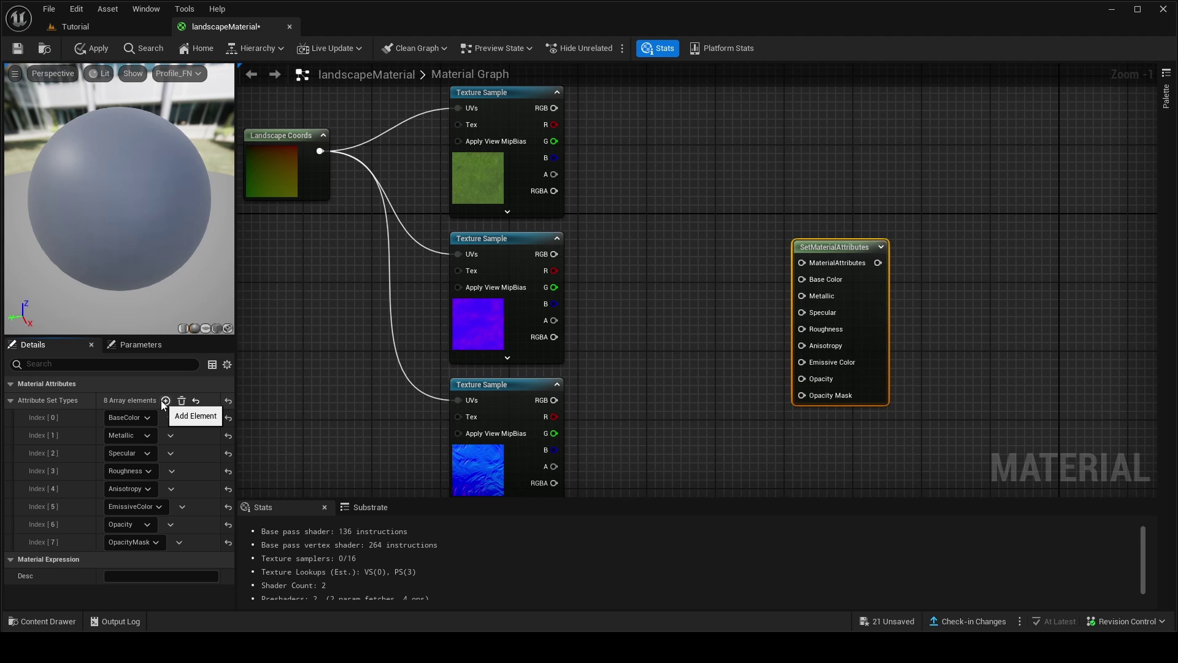
{"action": "left_click", "coordinate": [164, 400]}
{"action": "left_click", "coordinate": [161, 400]}
Delete the Tangent, OpacityMask, Opacity, EmissiveColor and Anisotropy elements from the SetMaterialAttributes node and save the material.
{"action": "scroll", "coordinate": [147, 491], "scroll_direction": "down", "scroll_amount": 1}
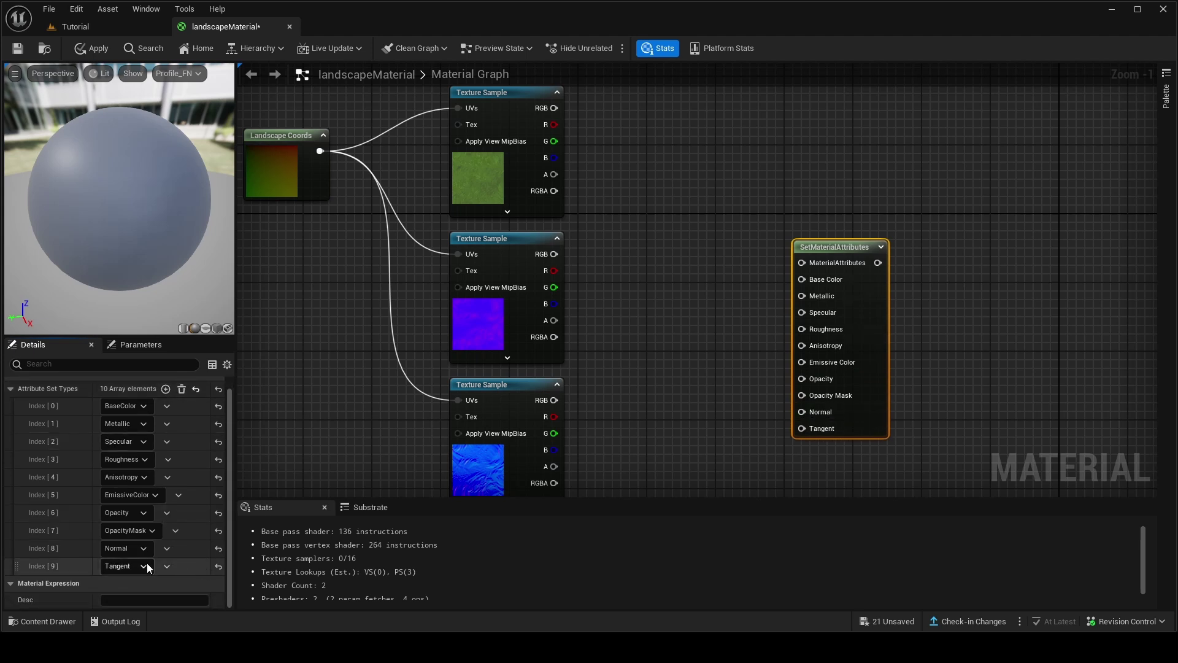
{"action": "left_click", "coordinate": [166, 566]}
{"action": "left_click", "coordinate": [185, 600]}
{"action": "left_click", "coordinate": [175, 540]}
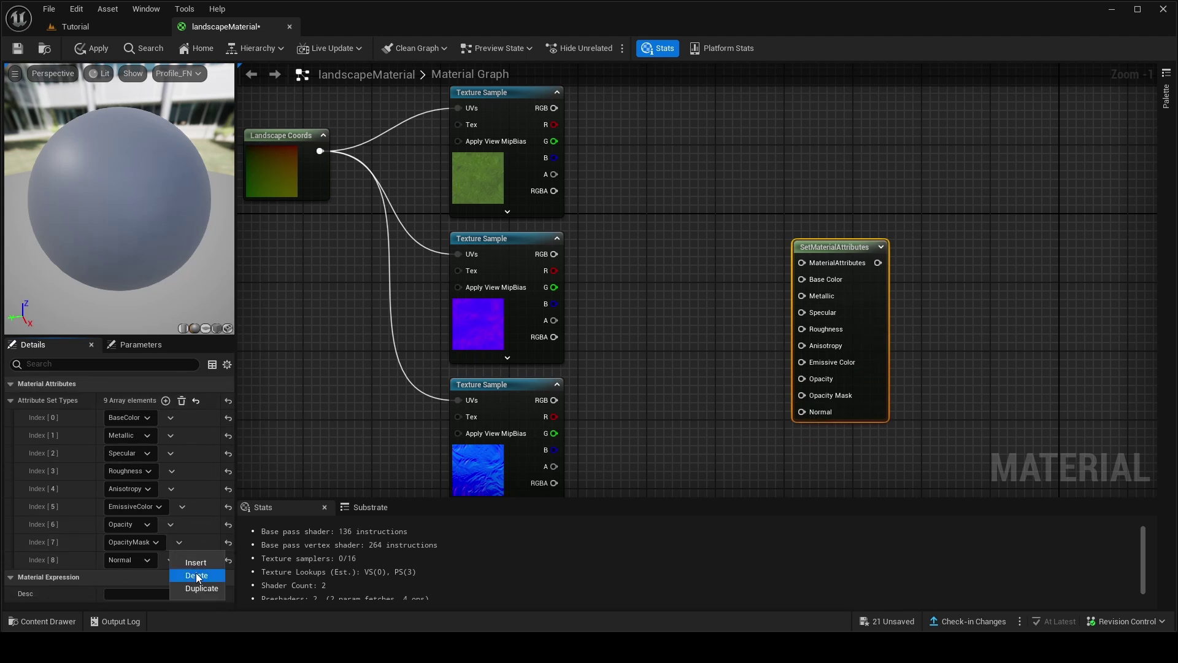
{"action": "left_click", "coordinate": [191, 575]}
{"action": "left_click", "coordinate": [172, 528]}
{"action": "left_click", "coordinate": [190, 558]}
{"action": "left_click", "coordinate": [180, 507]}
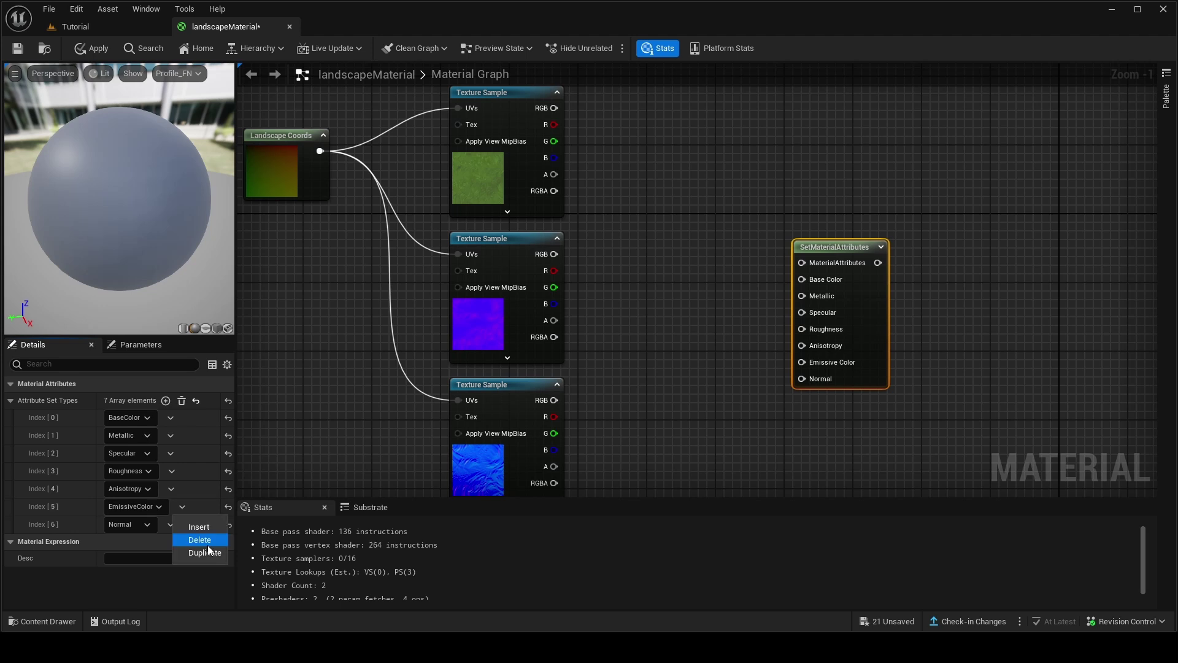
{"action": "left_click", "coordinate": [205, 542]}
{"action": "left_click", "coordinate": [170, 489]}
{"action": "left_click", "coordinate": [184, 523]}
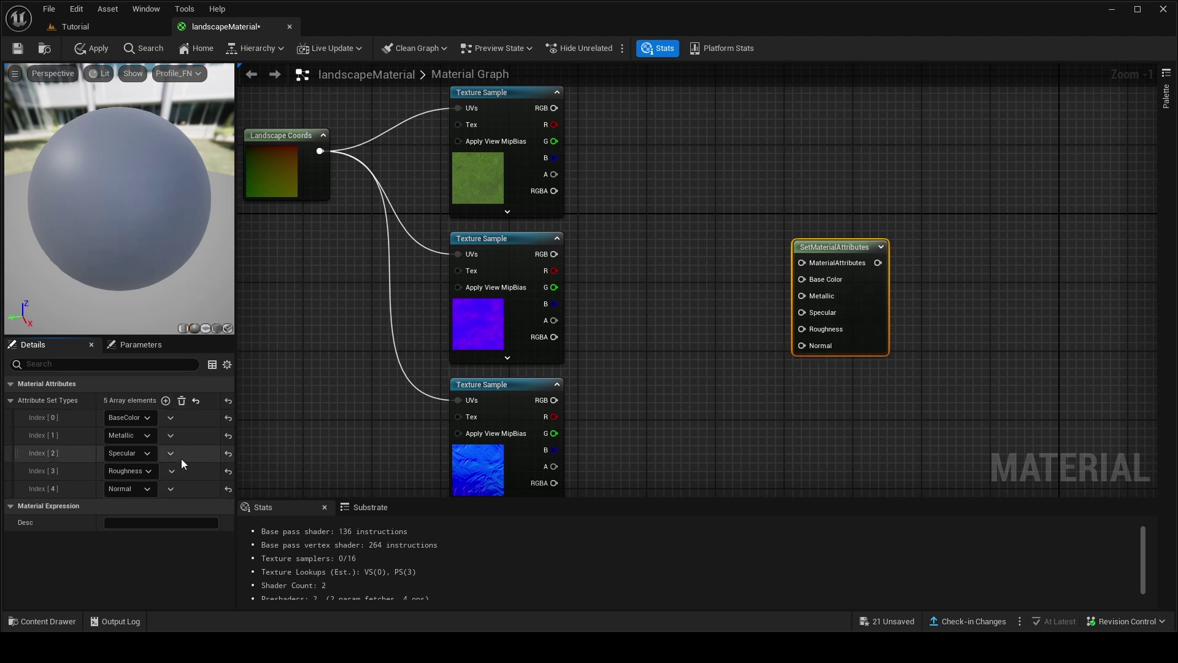
{"action": "key", "text": "ctrl+s"}
Wire the grass textures into SetMaterialAttributes: diffuse RGB to Base Color, mask G, R and B to Metallic, Specular and Roughness, normal RGB to Normal.
{"action": "scroll", "coordinate": [569, 305], "scroll_direction": "down", "scroll_amount": 2}
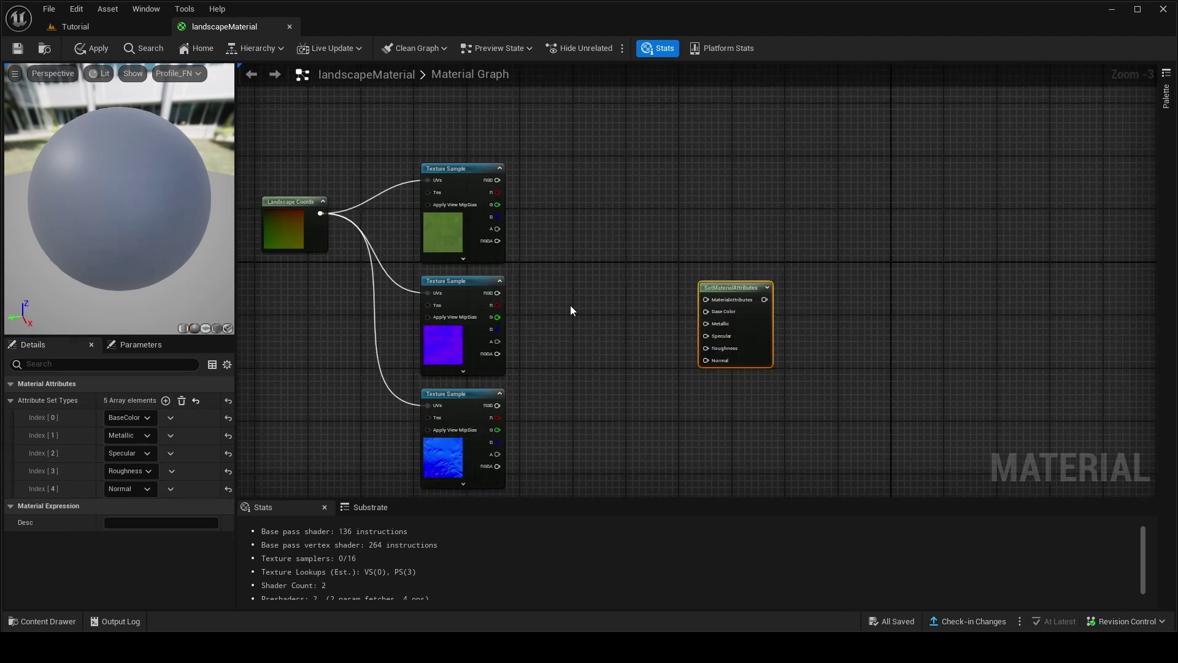
{"action": "scroll", "coordinate": [690, 281], "scroll_direction": "up", "scroll_amount": 2}
{"action": "right_click_drag", "start_coordinate": [998, 364], "coordinate": [657, 266]}
{"action": "right_click_drag", "start_coordinate": [1048, 270], "coordinate": [786, 342]}
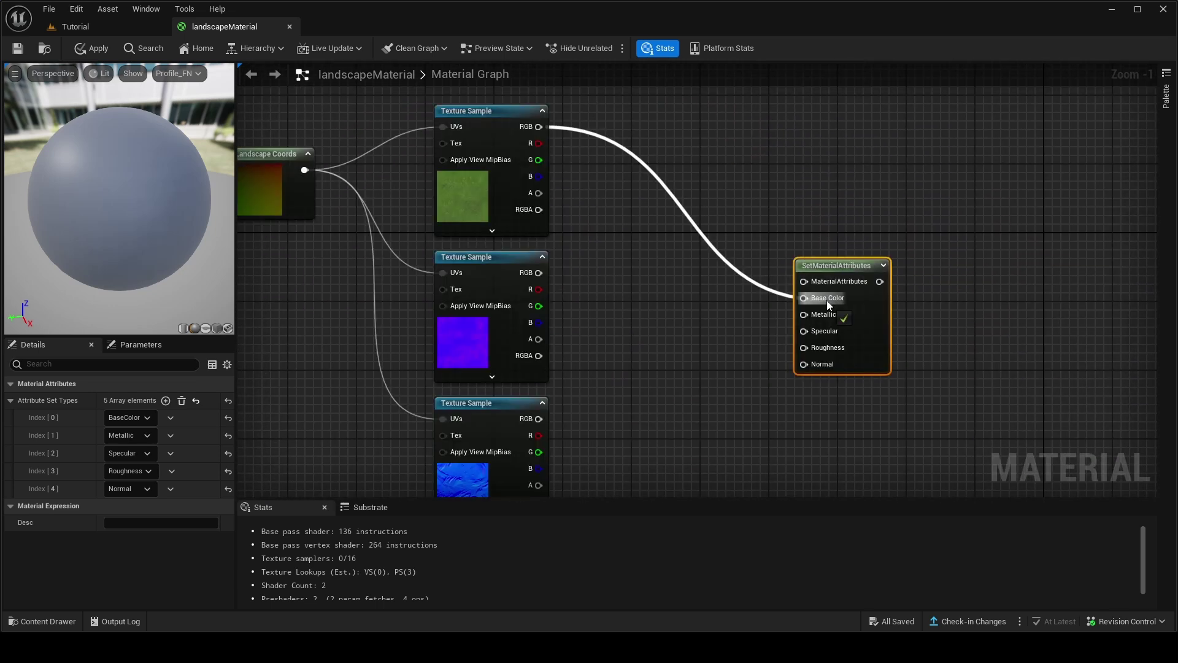
{"action": "left_click_drag", "start_coordinate": [826, 301], "coordinate": [825, 300]}
{"action": "right_click_drag", "start_coordinate": [731, 311], "coordinate": [711, 251]}
{"action": "right_click_drag", "start_coordinate": [541, 159], "coordinate": [549, 193]}
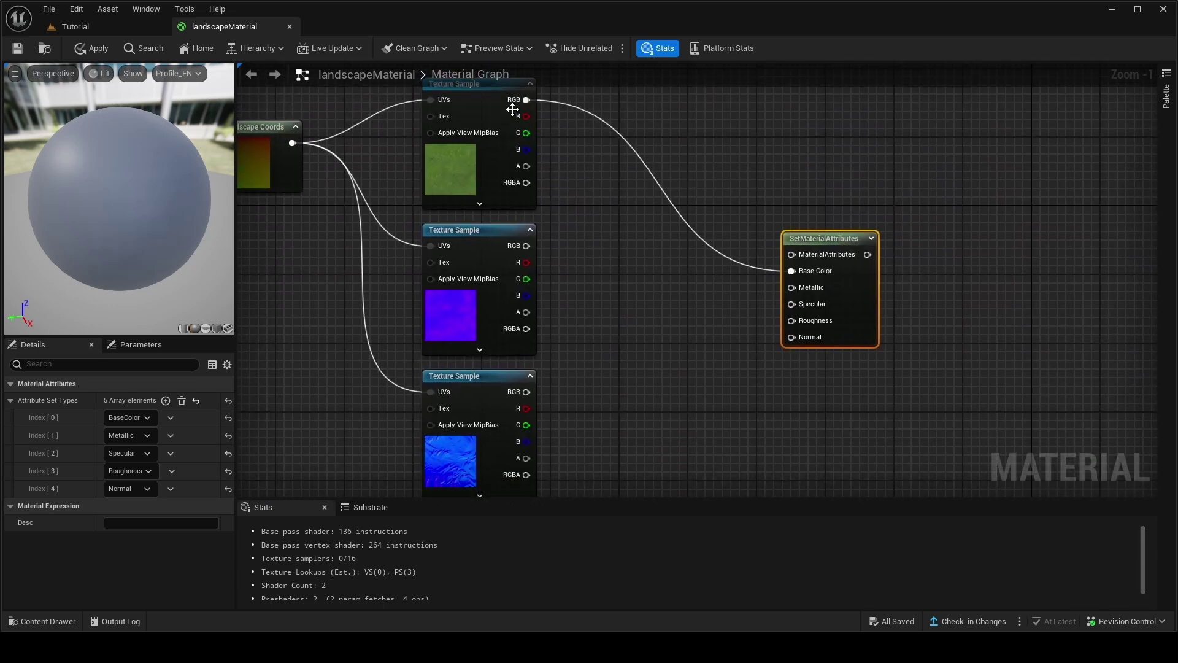
{"action": "left_click", "coordinate": [518, 281]}
{"action": "left_click_drag", "start_coordinate": [526, 279], "coordinate": [792, 320]}
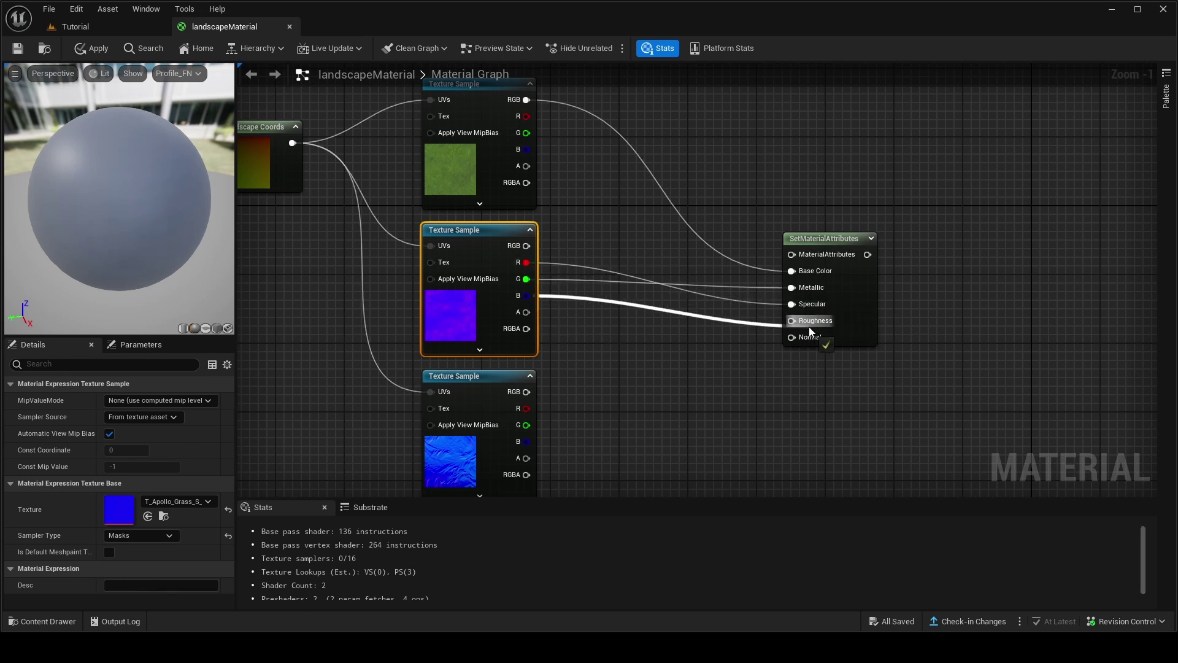
{"action": "right_click_drag", "start_coordinate": [544, 387], "coordinate": [509, 337]}
{"action": "left_click_drag", "start_coordinate": [492, 341], "coordinate": [759, 287]}
{"action": "scroll", "coordinate": [758, 286], "scroll_direction": "down", "scroll_amount": 4}
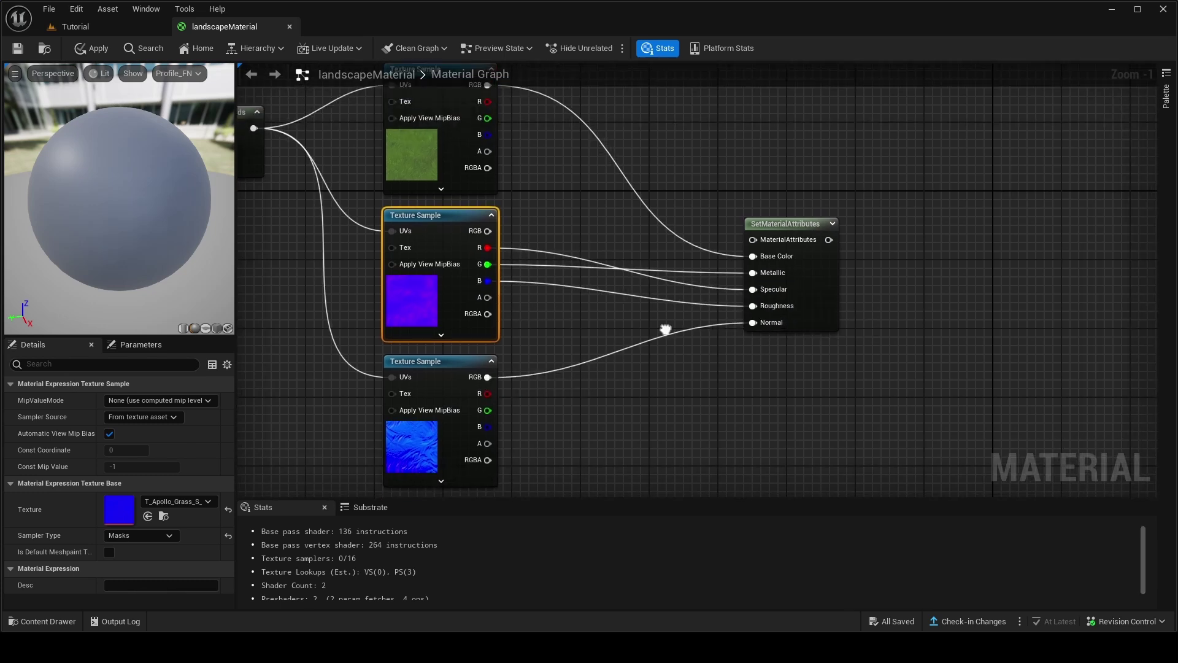
Duplicate the grass SetMaterialAttributes node and place the copy in the free space beside the rock textures.
{"action": "right_click_drag", "start_coordinate": [747, 266], "coordinate": [734, 303]}
{"action": "scroll", "coordinate": [522, 365], "scroll_direction": "up", "scroll_amount": 2}
{"action": "right_click_drag", "start_coordinate": [790, 256], "coordinate": [723, 396]}
{"action": "left_click", "coordinate": [824, 168]}
{"action": "key", "text": "ctrl+c"}
{"action": "key", "text": "ctrl+v"}
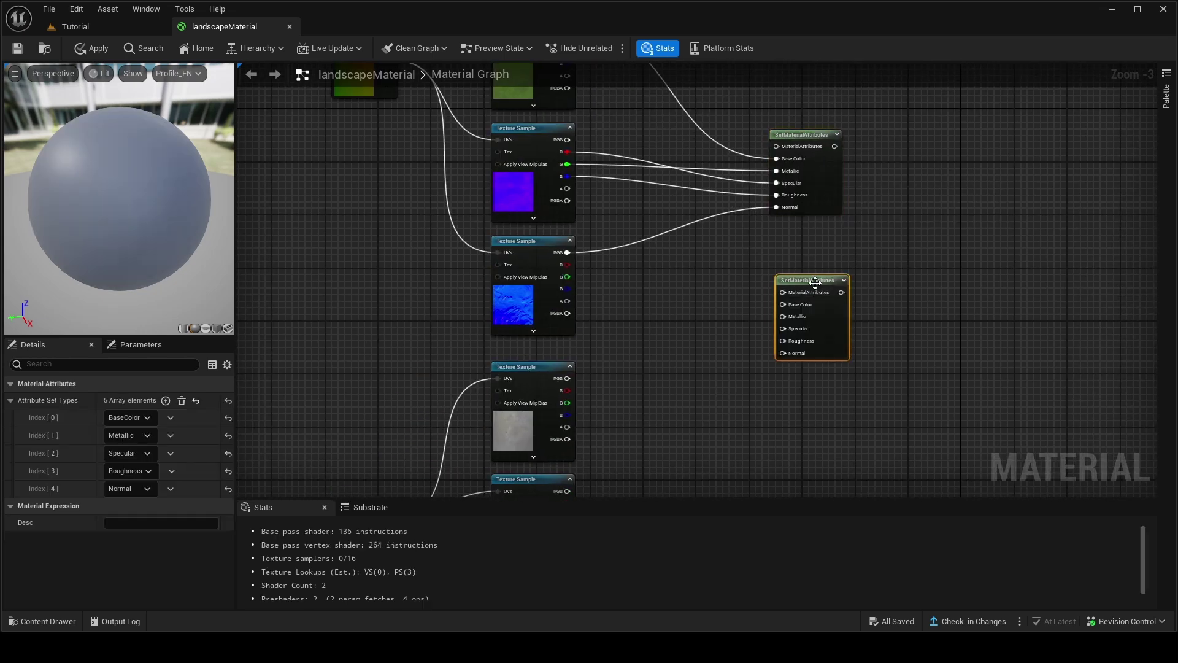
{"action": "left_click_drag", "start_coordinate": [815, 282], "coordinate": [830, 378]}
{"action": "right_click_drag", "start_coordinate": [840, 310], "coordinate": [807, 115]}
{"action": "left_click_drag", "start_coordinate": [796, 179], "coordinate": [796, 246]}
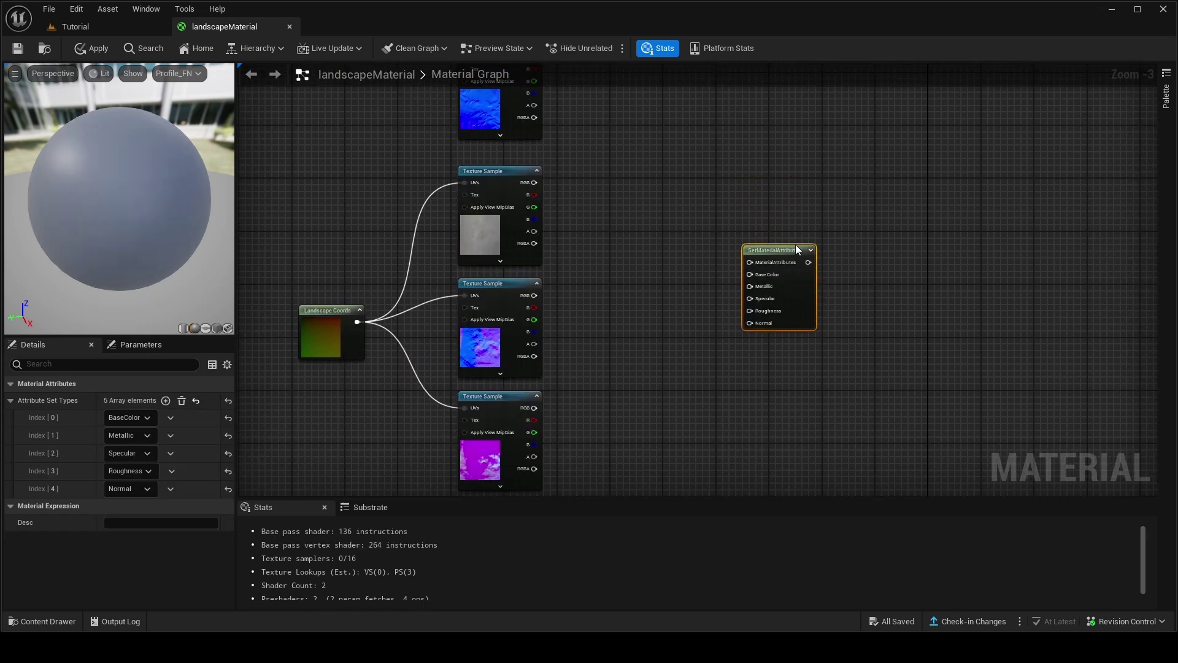
Order the rock mask above the normal texture; wire diffuse RGB to Base Color, mask G, R, B to Metallic, Specular, Roughness, normal RGB to Normal.
{"action": "left_click_drag", "start_coordinate": [535, 182], "coordinate": [750, 274]}
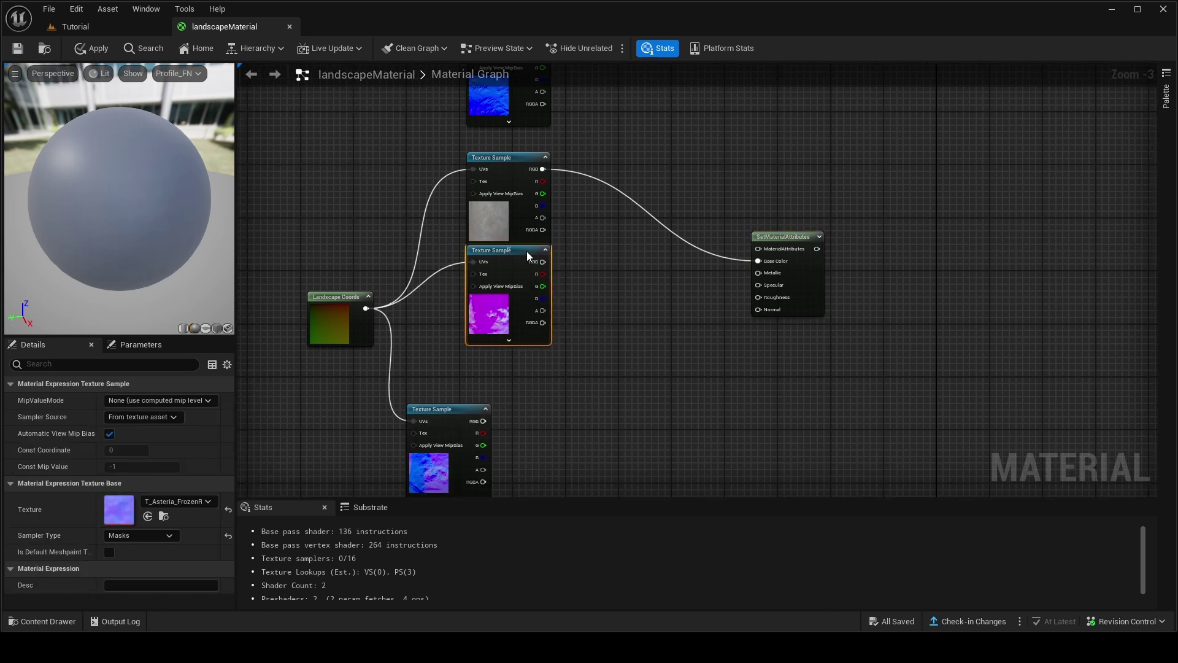
{"action": "left_click_drag", "start_coordinate": [526, 252], "coordinate": [523, 270]}
{"action": "left_click_drag", "start_coordinate": [453, 413], "coordinate": [512, 386]}
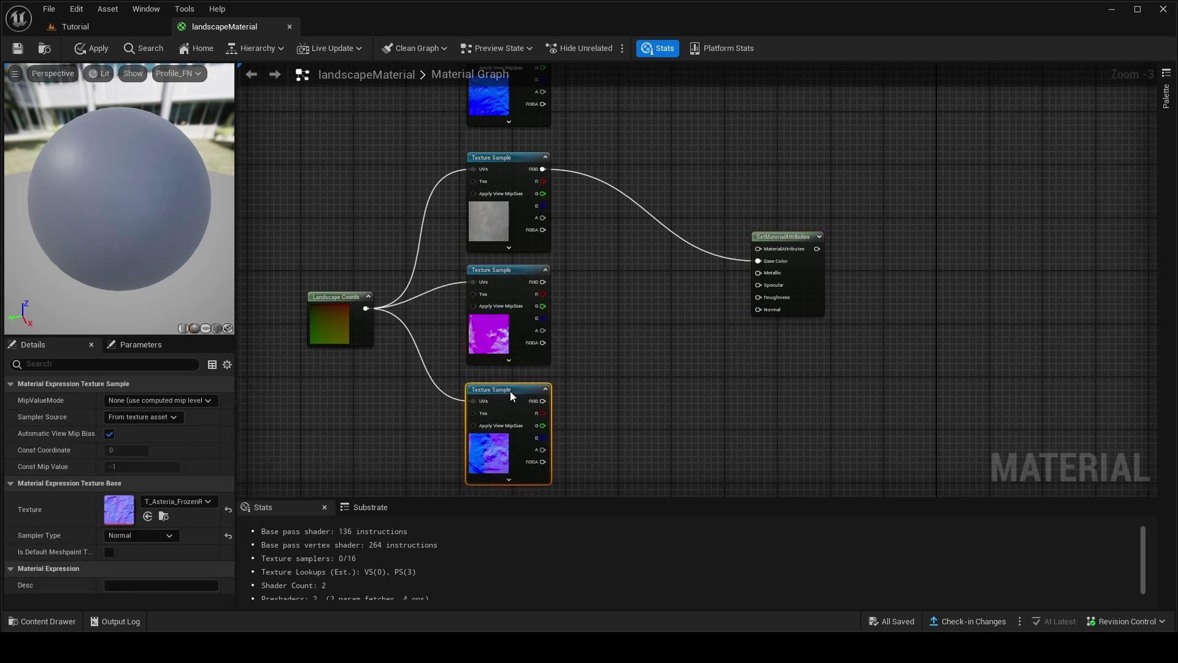
{"action": "left_click_drag", "start_coordinate": [543, 306], "coordinate": [761, 285]}
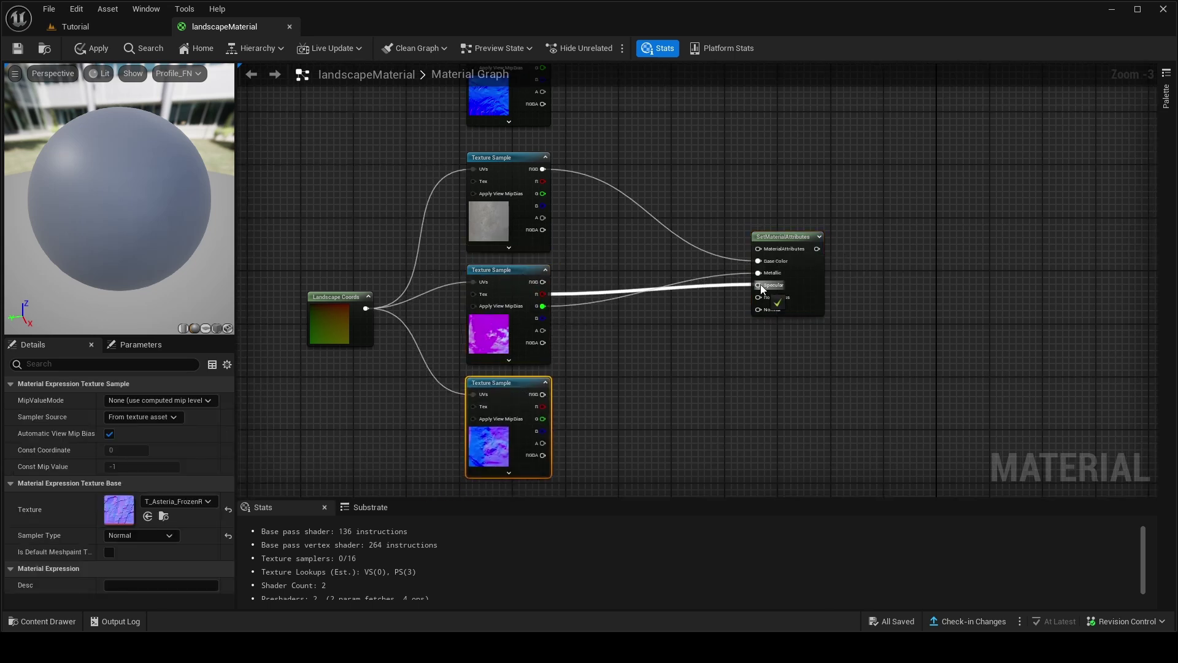
{"action": "left_click_drag", "start_coordinate": [543, 317], "coordinate": [759, 298]}
{"action": "left_click_drag", "start_coordinate": [543, 394], "coordinate": [780, 309]}
{"action": "right_click_drag", "start_coordinate": [747, 422], "coordinate": [775, 398]}
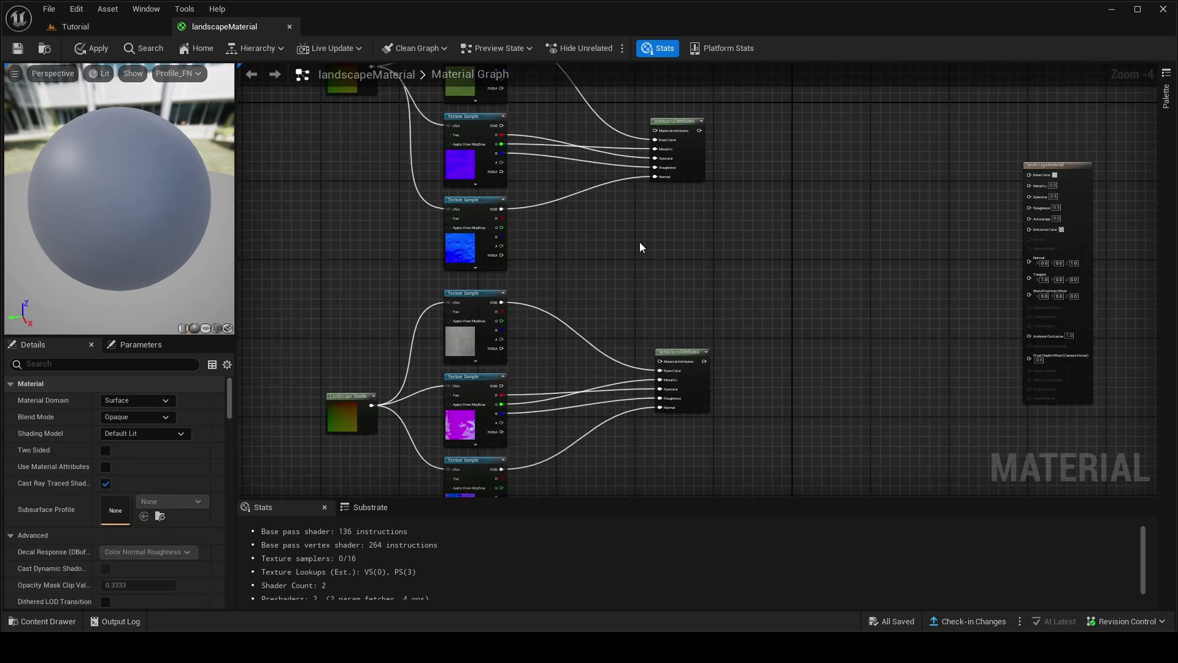
Move the rock and grass SetMaterialAttributes nodes closer to their textures, stacking one directly above the other.
{"action": "scroll", "coordinate": [640, 255], "scroll_direction": "down", "scroll_amount": 2}
{"action": "scroll", "coordinate": [639, 257], "scroll_direction": "up", "scroll_amount": 4}
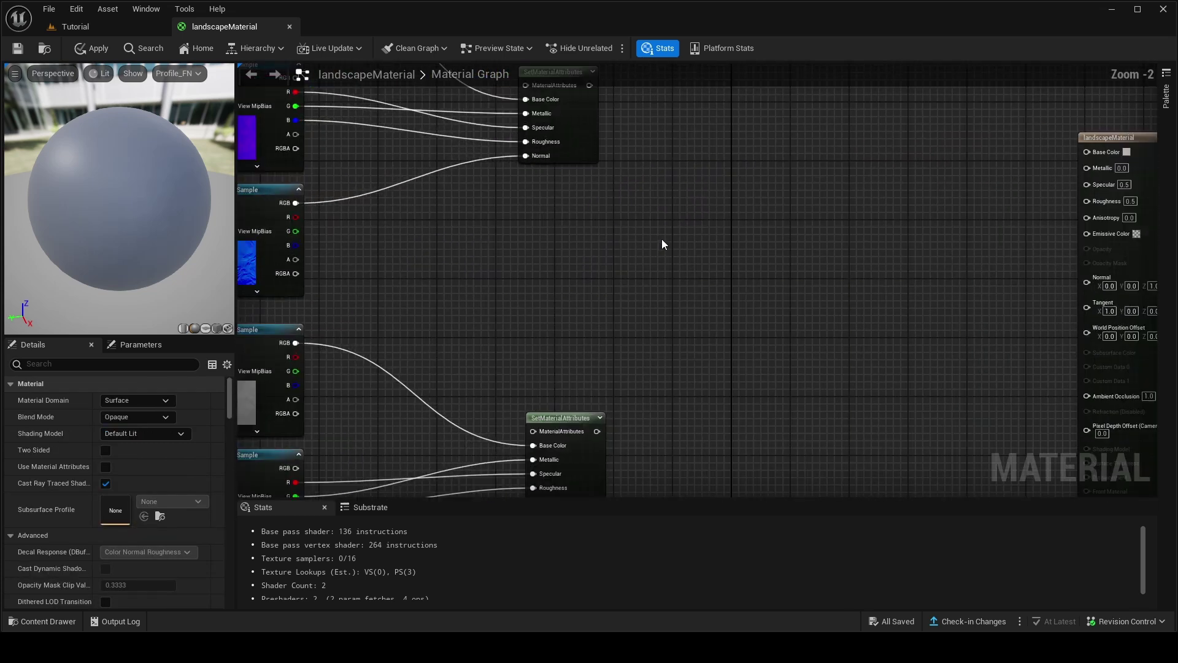
{"action": "left_click_drag", "start_coordinate": [489, 430], "coordinate": [401, 283]}
{"action": "right_click_drag", "start_coordinate": [534, 258], "coordinate": [559, 366]}
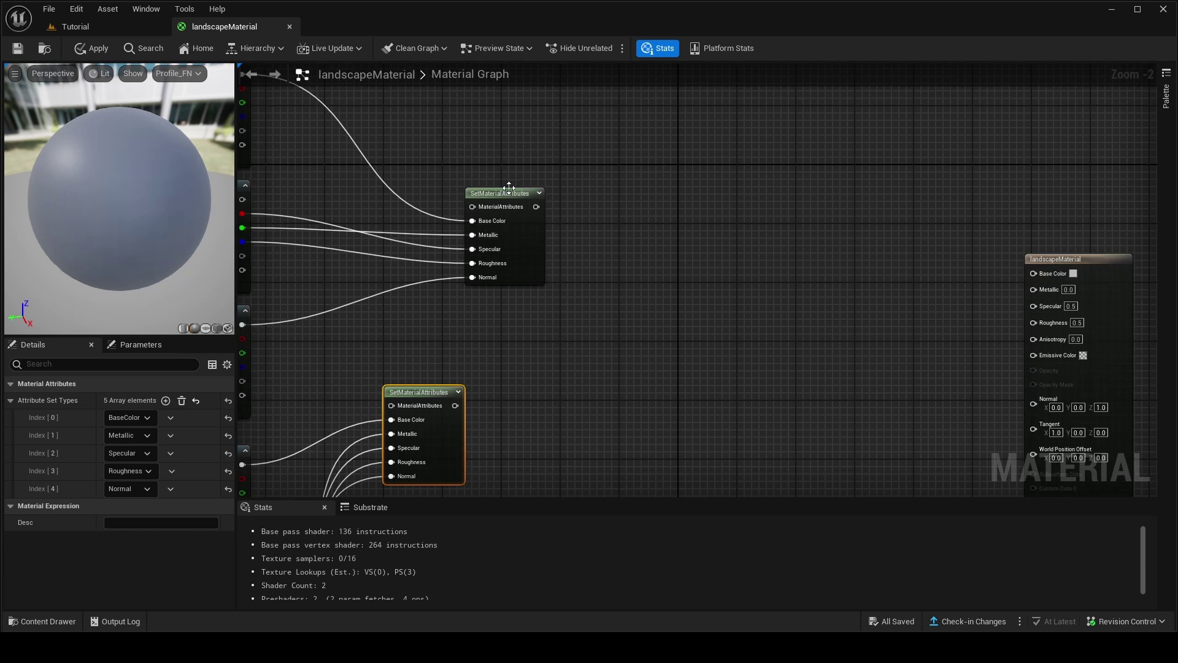
{"action": "left_click_drag", "start_coordinate": [514, 194], "coordinate": [440, 269]}
Add a BlendMaterialAttributes node between the SetMaterialAttributes nodes and the landscapeMaterial output node.
{"action": "right_click_drag", "start_coordinate": [564, 343], "coordinate": [642, 277]}
{"action": "type", "text": "blend"}
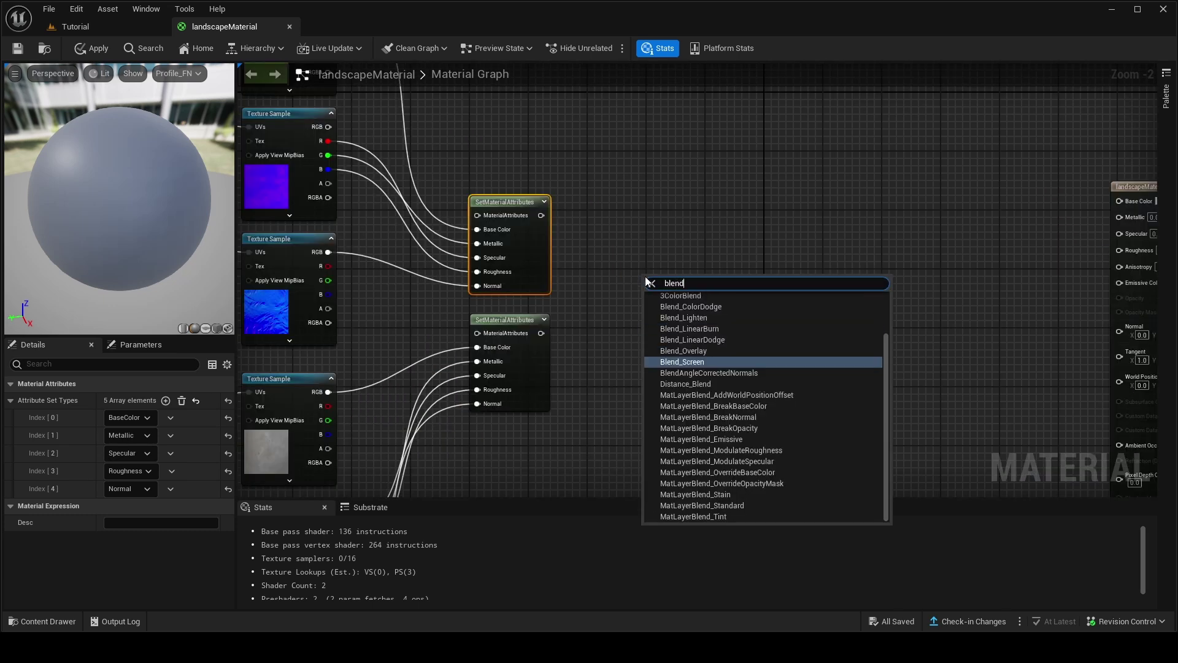
{"action": "type", "text": "mat"}
{"action": "left_click", "coordinate": [707, 307]}
{"action": "left_click_drag", "start_coordinate": [683, 286], "coordinate": [710, 289]}
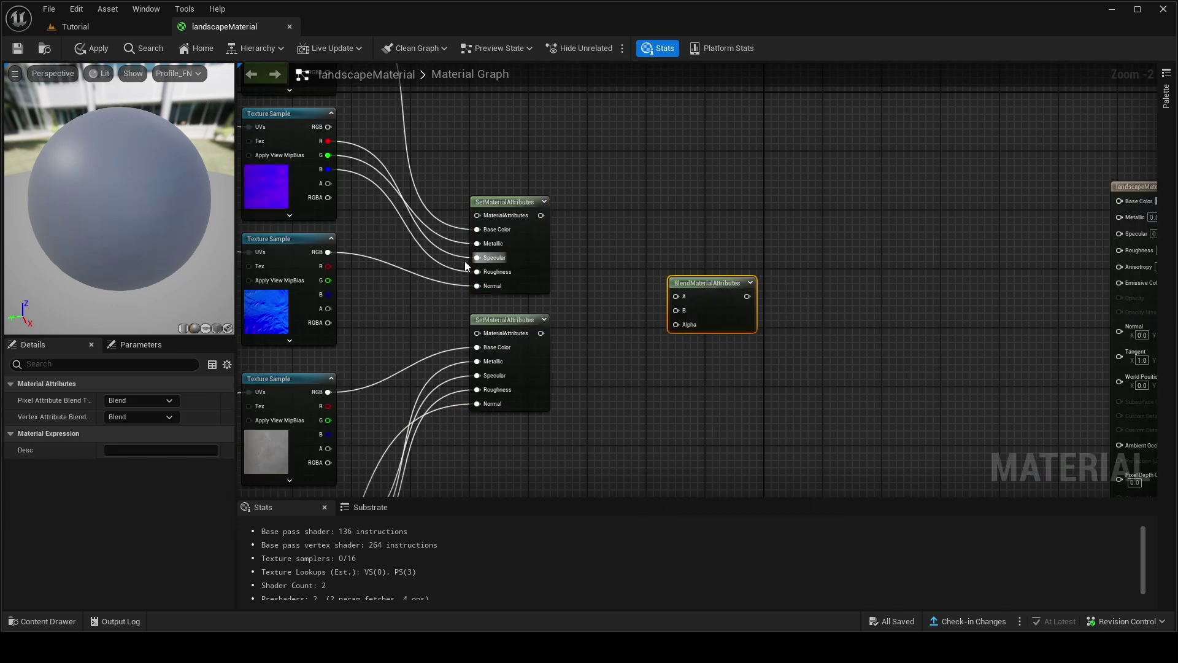
Connect the grass SetMaterialAttributes output to input B of BlendMaterialAttributes and the rock output to input A.
{"action": "right_click_drag", "start_coordinate": [352, 295], "coordinate": [577, 253]}
{"action": "right_click_drag", "start_coordinate": [614, 219], "coordinate": [611, 378]}
{"action": "right_click_drag", "start_coordinate": [613, 283], "coordinate": [600, 74]}
{"action": "right_click_drag", "start_coordinate": [765, 133], "coordinate": [568, 250]}
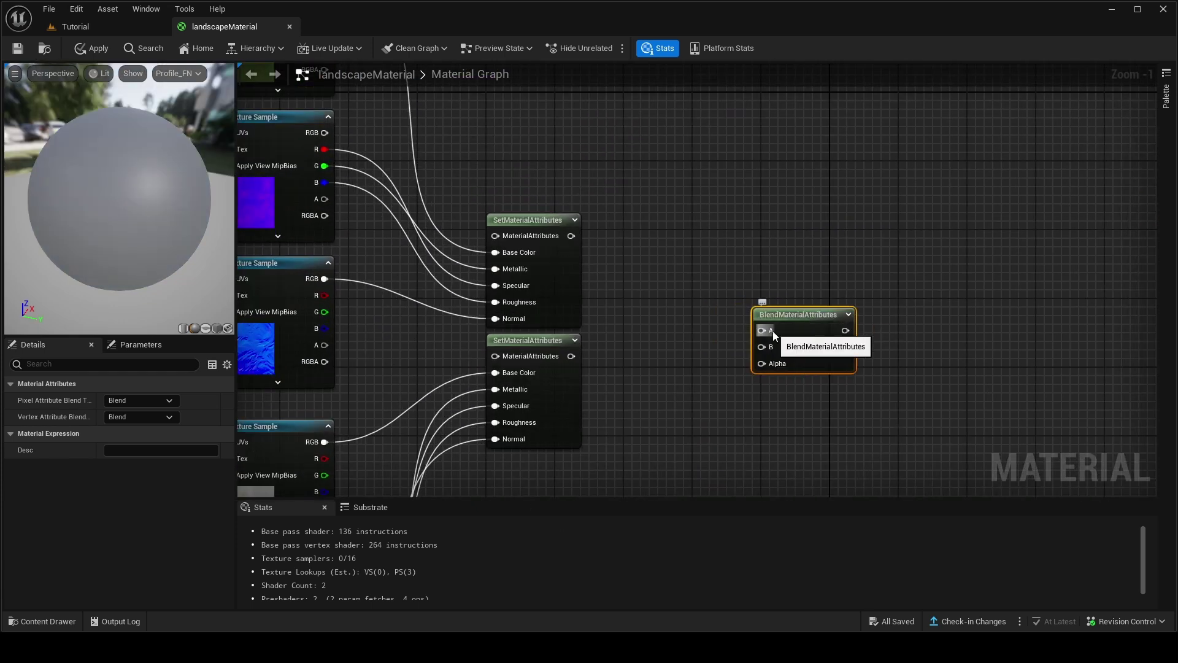
{"action": "left_click_drag", "start_coordinate": [572, 236], "coordinate": [762, 347]}
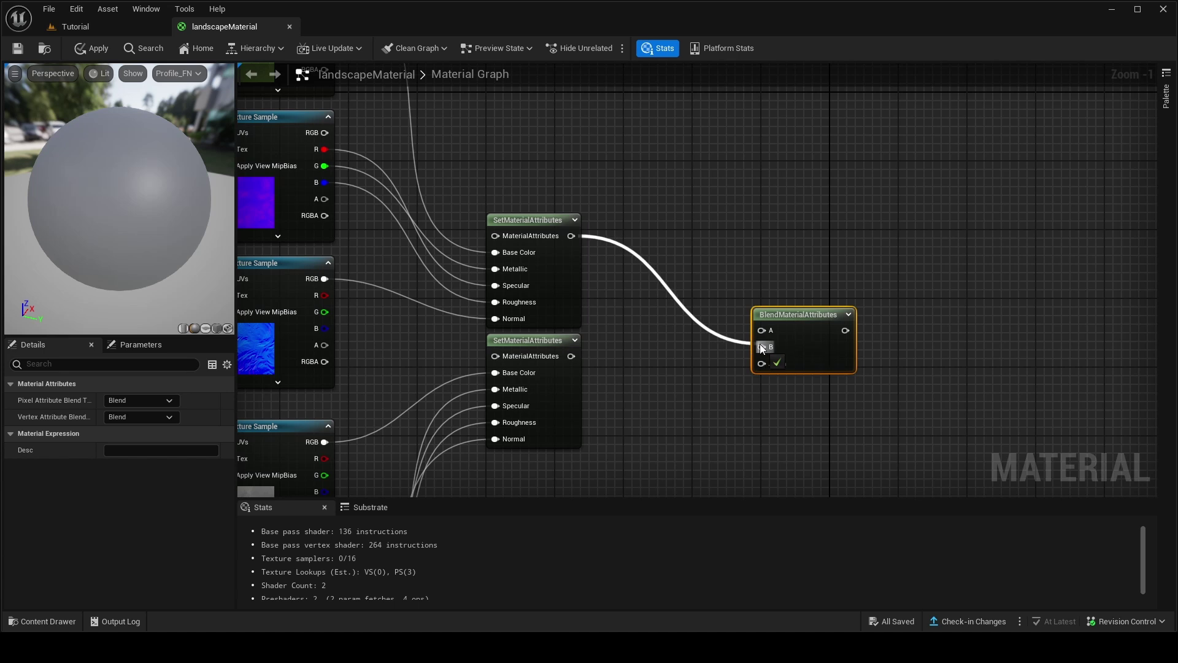
{"action": "left_click_drag", "start_coordinate": [571, 356], "coordinate": [761, 331]}
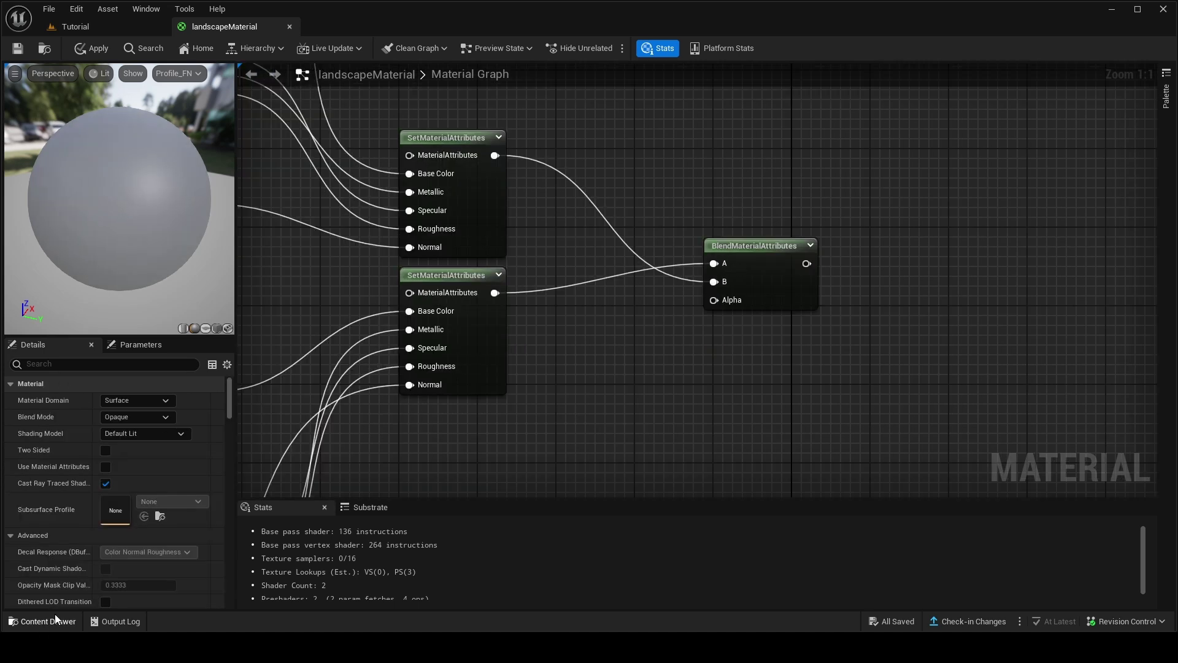
Add the SlopeMask material function from the Epic content folder to the graph and connect its Result to the blend's Alpha.
{"action": "left_click", "coordinate": [54, 614]}
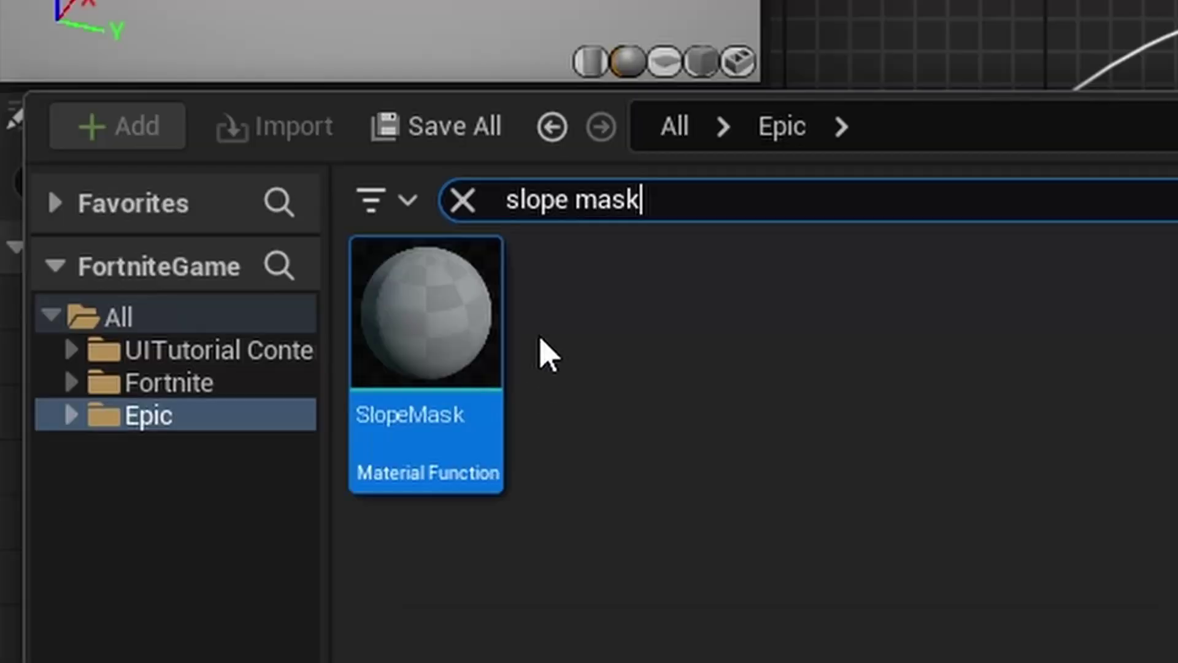
{"action": "left_click_drag", "start_coordinate": [209, 373], "coordinate": [160, 373]}
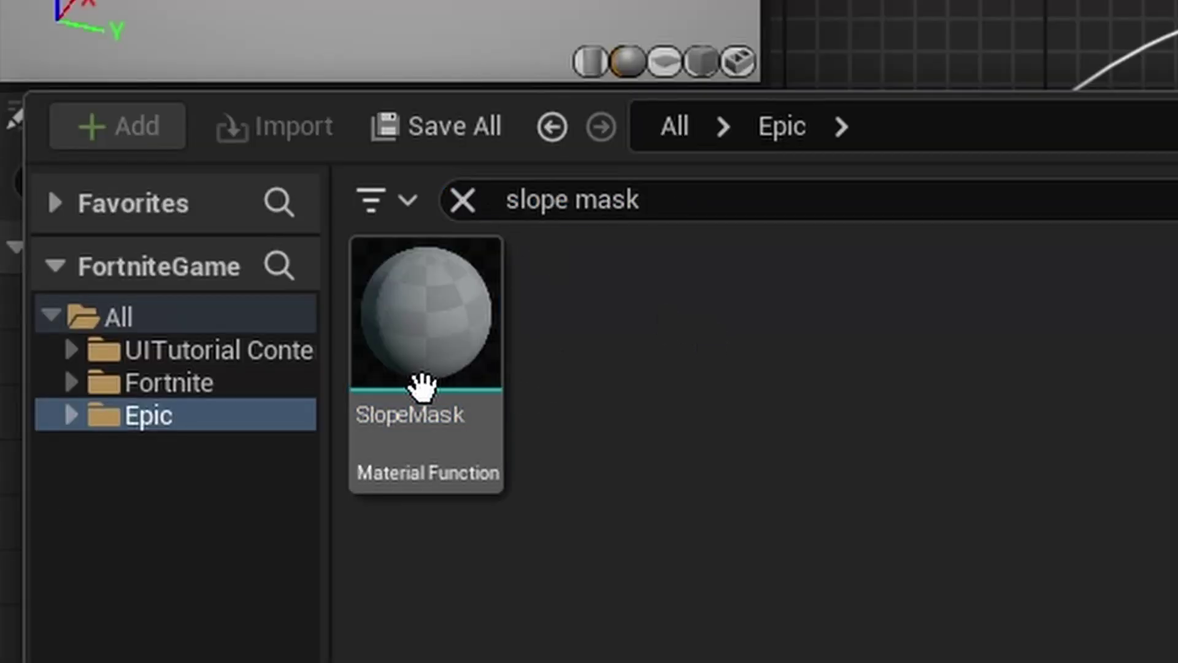
{"action": "left_click_drag", "start_coordinate": [421, 384], "coordinate": [599, 305]}
{"action": "left_click_drag", "start_coordinate": [599, 305], "coordinate": [599, 305]}
{"action": "left_click_drag", "start_coordinate": [721, 348], "coordinate": [804, 263]}
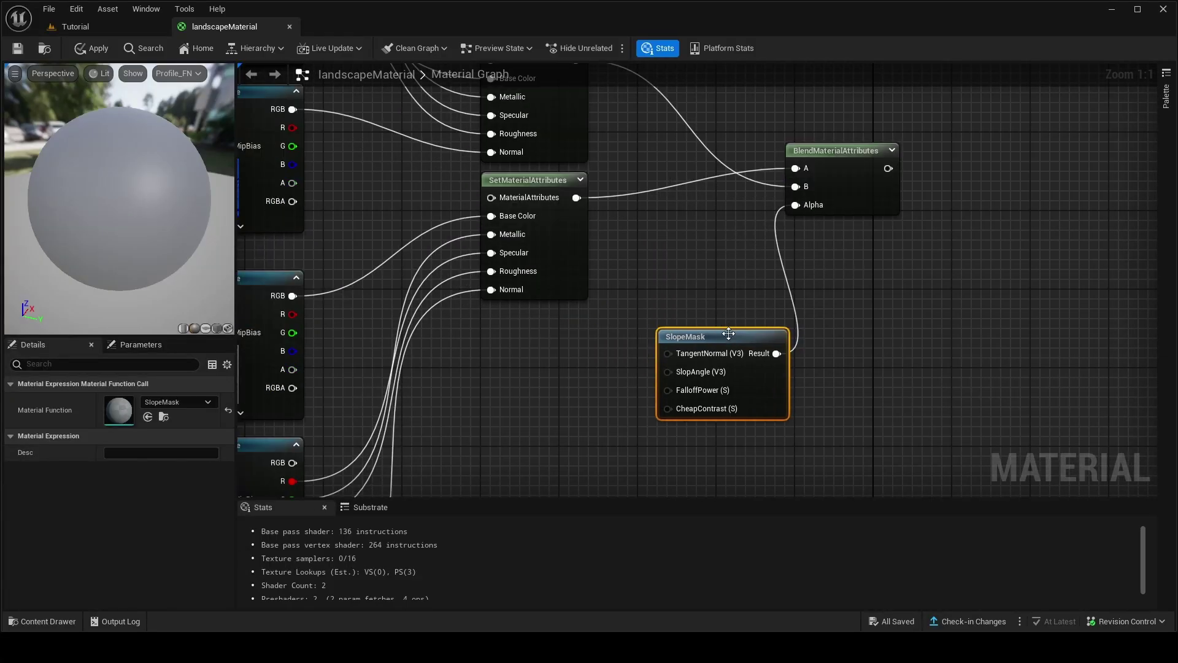
Preview the SlopeMask node on the sphere and rotate the view to inspect the mask's white and black areas.
{"action": "right_click", "coordinate": [728, 334]}
{"action": "left_click", "coordinate": [761, 376]}
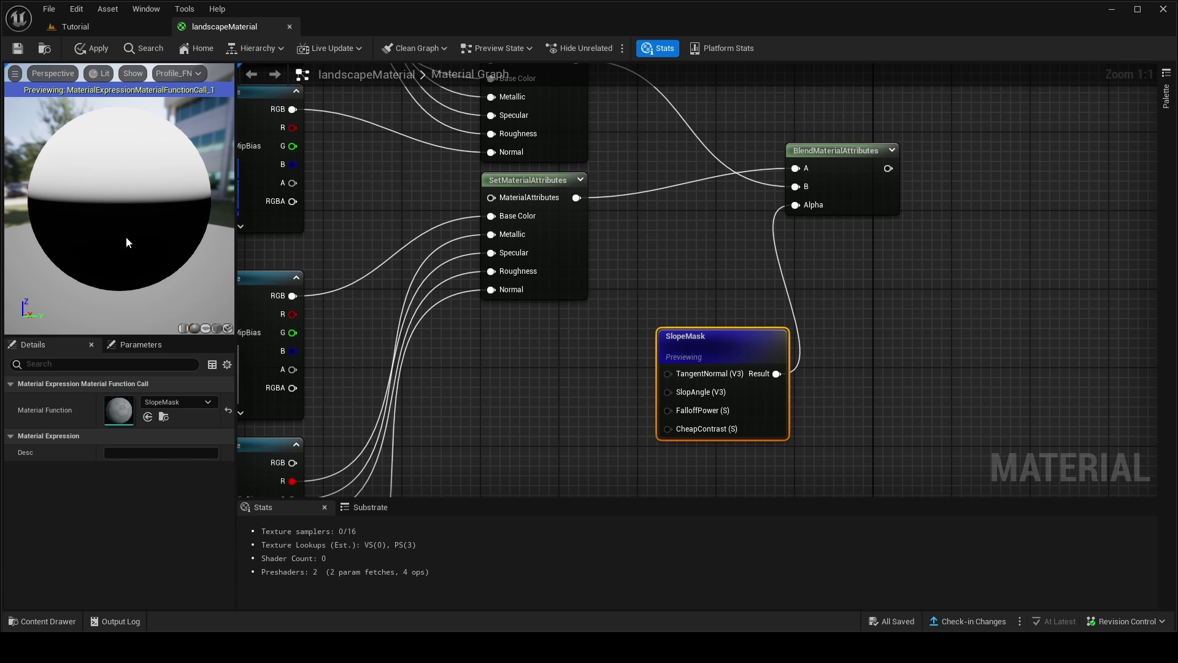
{"action": "left_click_drag", "start_coordinate": [119, 236], "coordinate": [190, 202]}
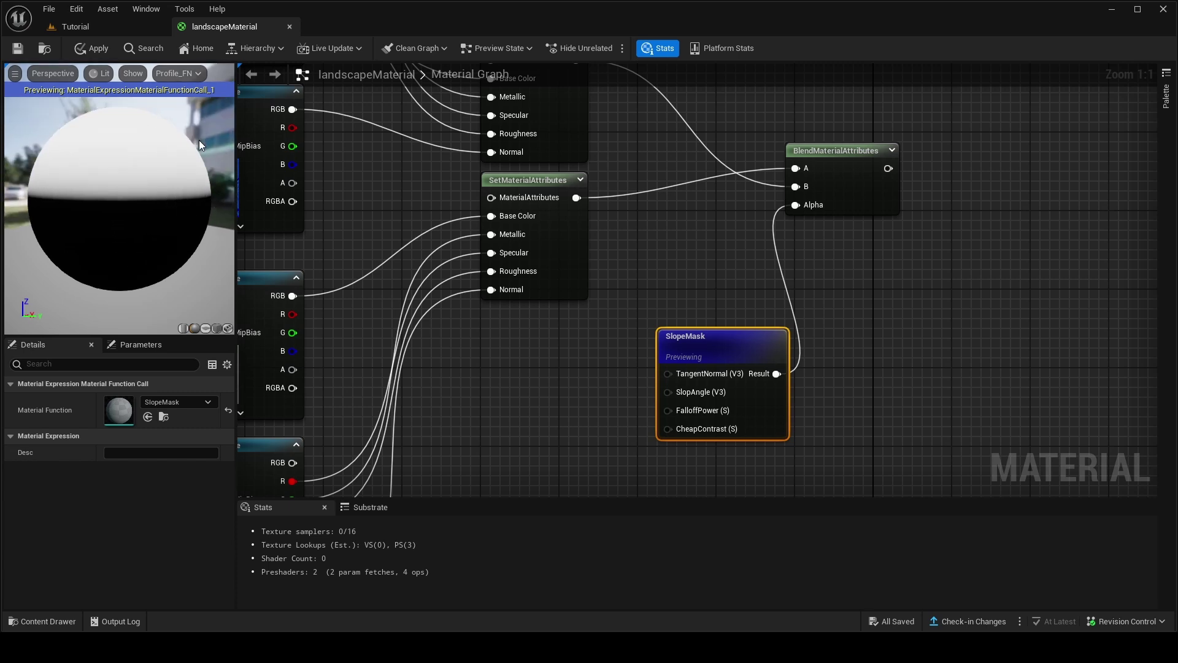
{"action": "left_click_drag", "start_coordinate": [199, 145], "coordinate": [208, 177]}
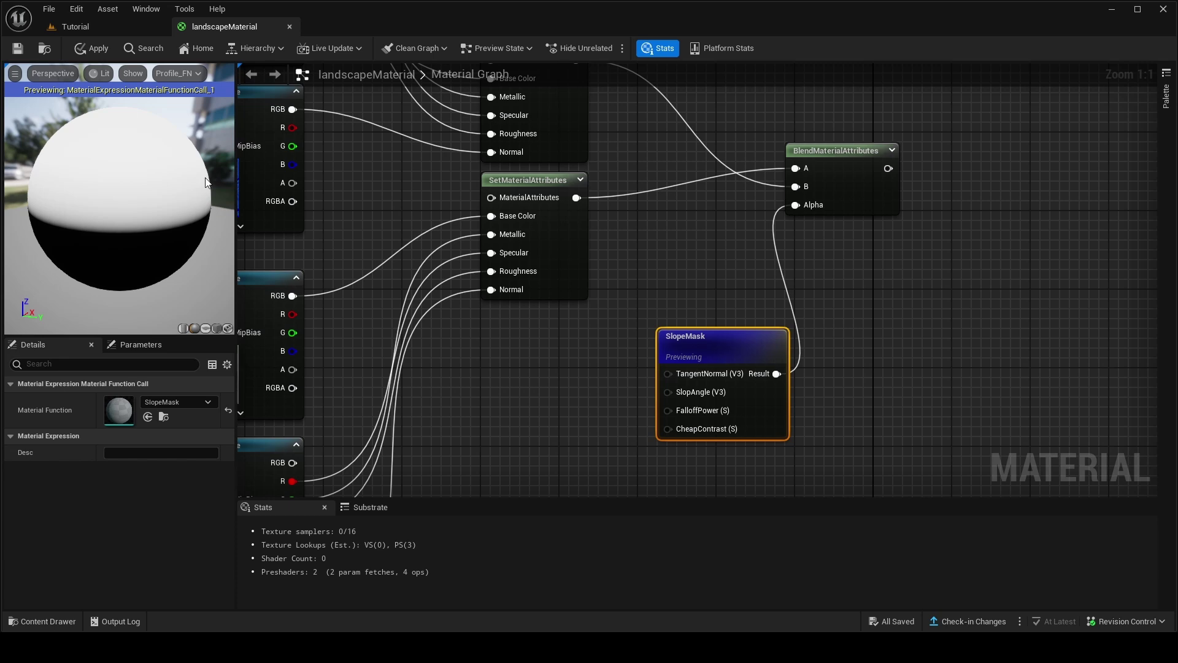
{"action": "left_click", "coordinate": [523, 372]}
Add a constant node with a value of 2 and connect it to SlopeMask's FalloffPower input.
{"action": "right_click_drag", "start_coordinate": [693, 324], "coordinate": [738, 300]}
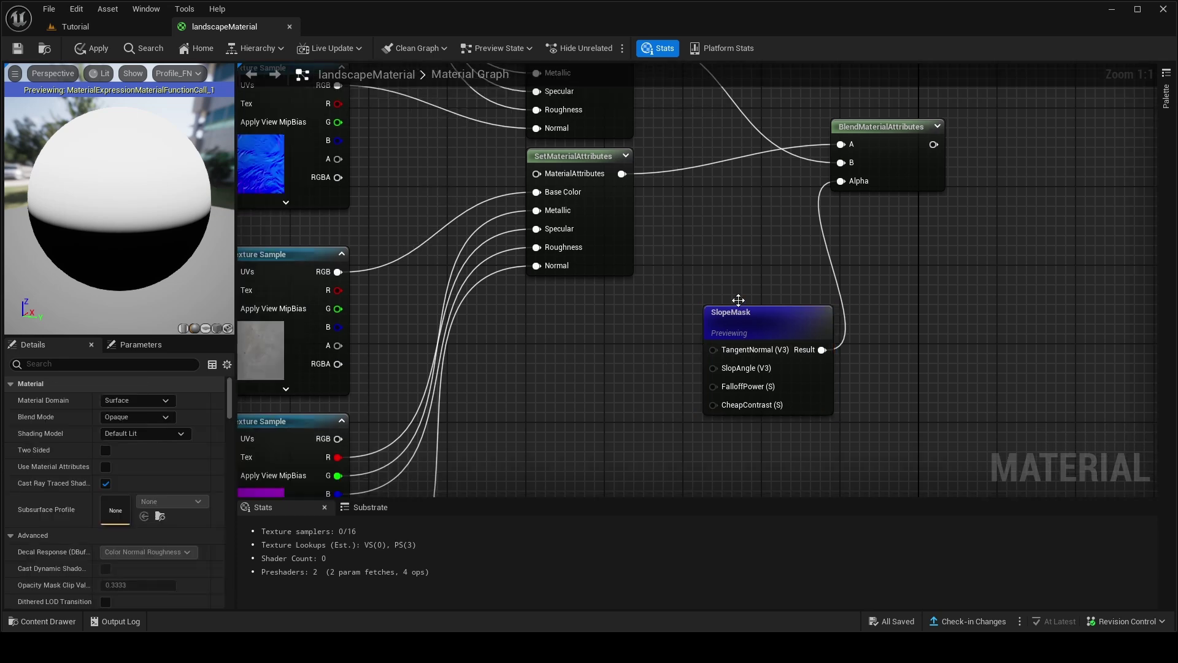
{"action": "key", "text": "1"}
{"action": "left_click", "coordinate": [572, 325]}
{"action": "left_click_drag", "start_coordinate": [572, 331], "coordinate": [717, 388]}
{"action": "left_click", "coordinate": [585, 351]}
{"action": "type", "text": "2"}
{"action": "key", "text": "Return"}
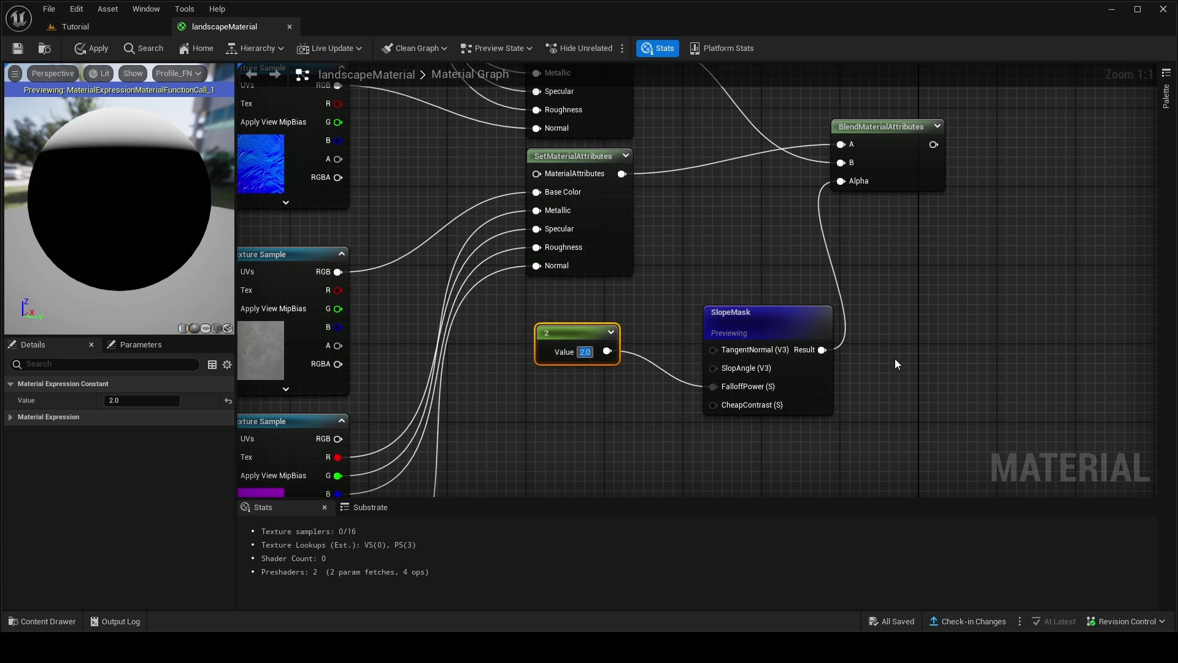
Set the FalloffPower constant to 3 and check the mask's falloff on the preview sphere.
{"action": "type", "text": "3"}
{"action": "key", "text": "Return"}
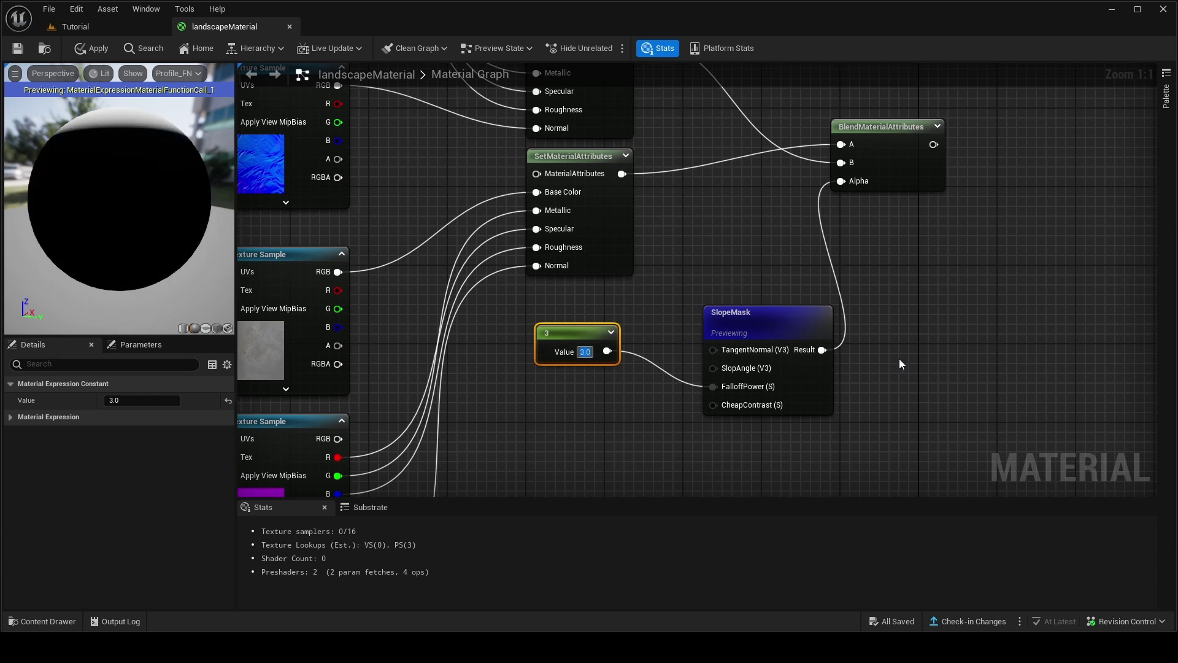
{"action": "left_click", "coordinate": [899, 359]}
{"action": "mouse_move", "coordinate": [77, 127]}
{"action": "left_mouse_down"}
{"action": "mouse_move", "coordinate": [92, 190]}
{"action": "mouse_move", "coordinate": [105, 172]}
{"action": "mouse_move", "coordinate": [77, 127]}
{"action": "left_mouse_up"}
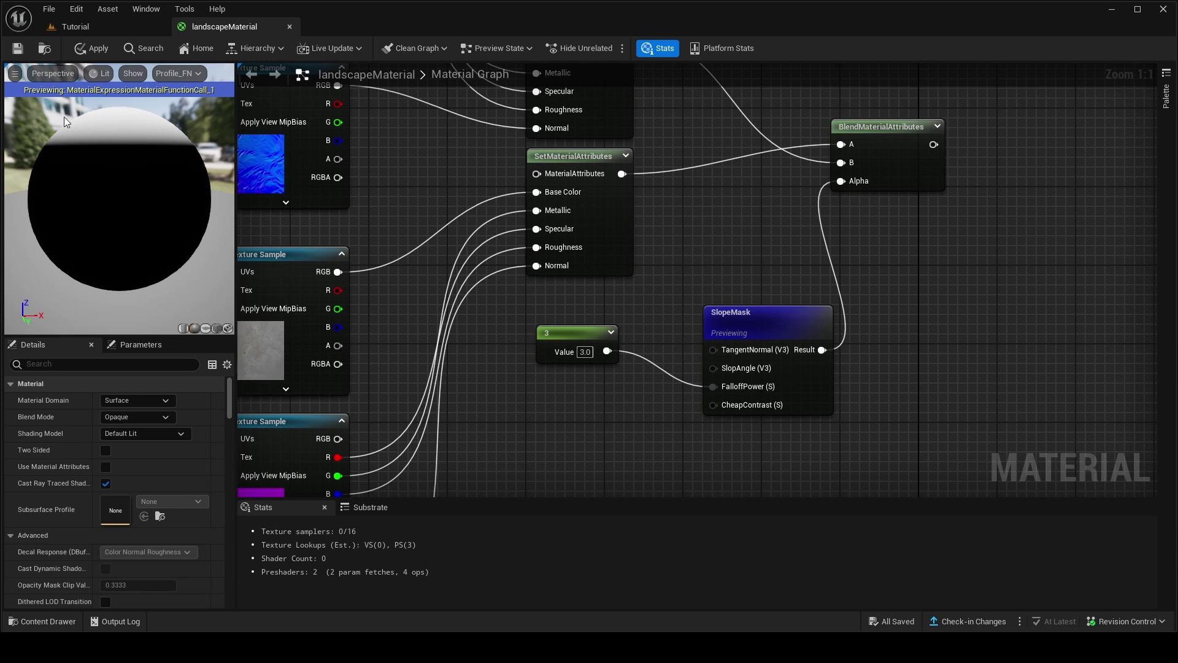
Preview the BlendMaterialAttributes node on the sphere instead of the SlopeMask.
{"action": "left_click_drag", "start_coordinate": [715, 323], "coordinate": [724, 321]}
{"action": "right_click_drag", "start_coordinate": [716, 290], "coordinate": [690, 307]}
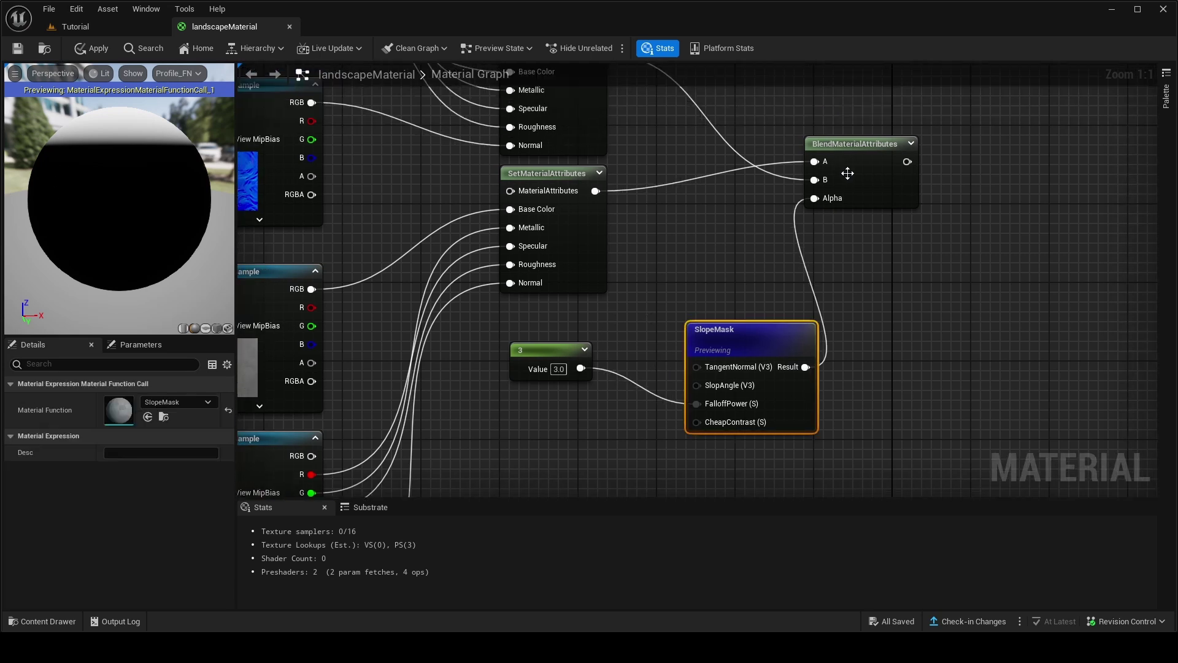
{"action": "right_click_drag", "start_coordinate": [848, 174], "coordinate": [838, 197]}
{"action": "right_click", "coordinate": [823, 214]}
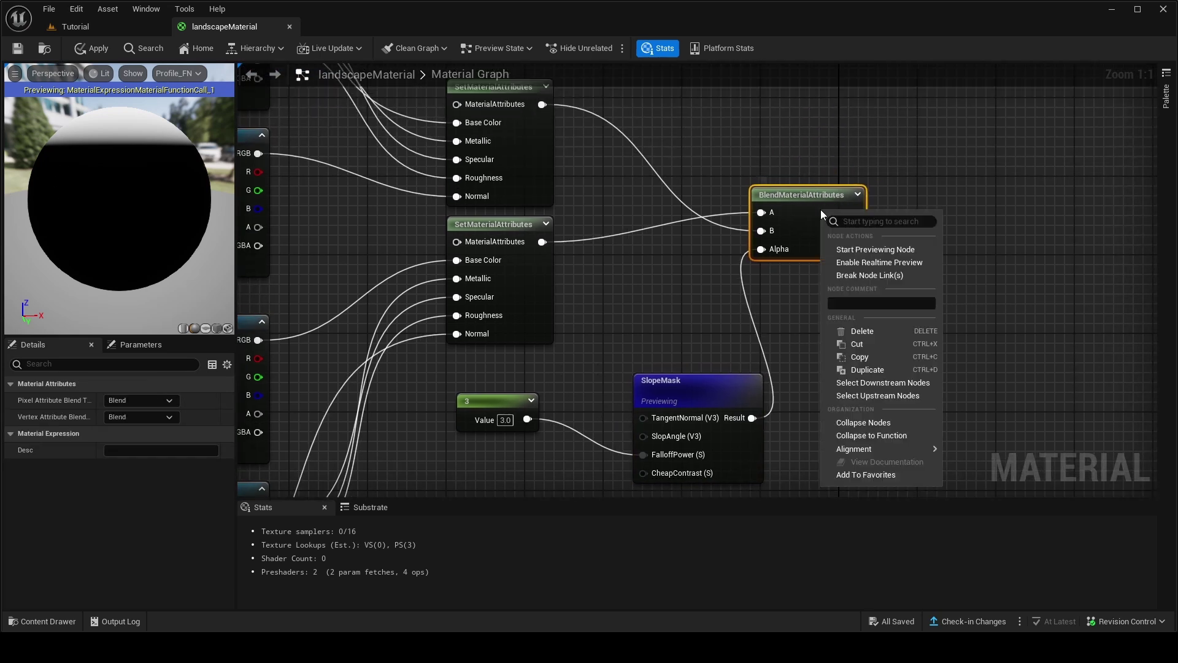
{"action": "left_click", "coordinate": [866, 248]}
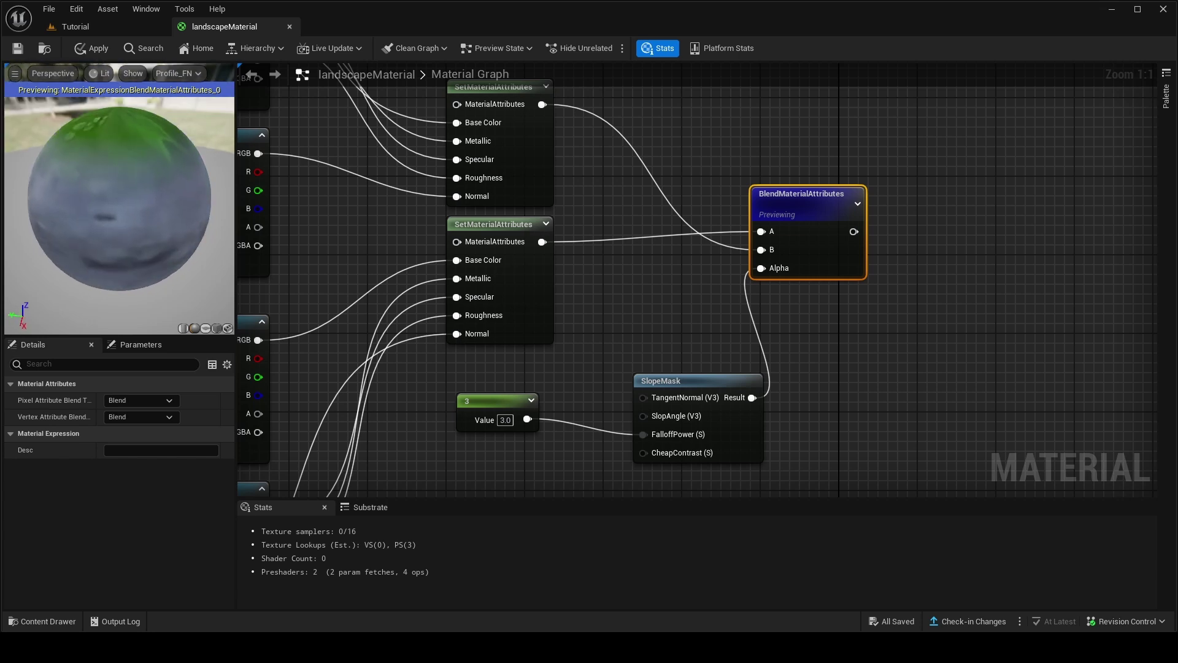
Set the Mapping Scale of the rock textures' Landscape Coords node to 5 and inspect the preview sphere.
{"action": "right_click_drag", "start_coordinate": [363, 237], "coordinate": [677, 109]}
{"action": "scroll", "coordinate": [574, 163], "scroll_direction": "down", "scroll_amount": 2}
{"action": "left_click", "coordinate": [372, 332]}
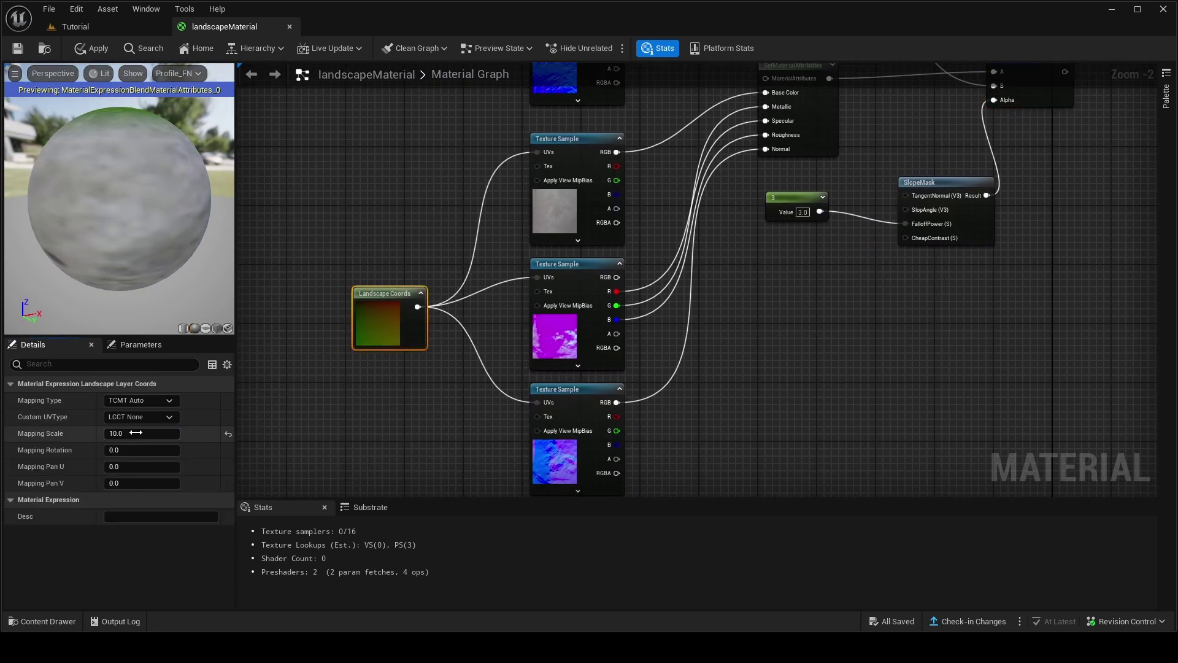
{"action": "type", "text": "5"}
{"action": "key", "text": "Return"}
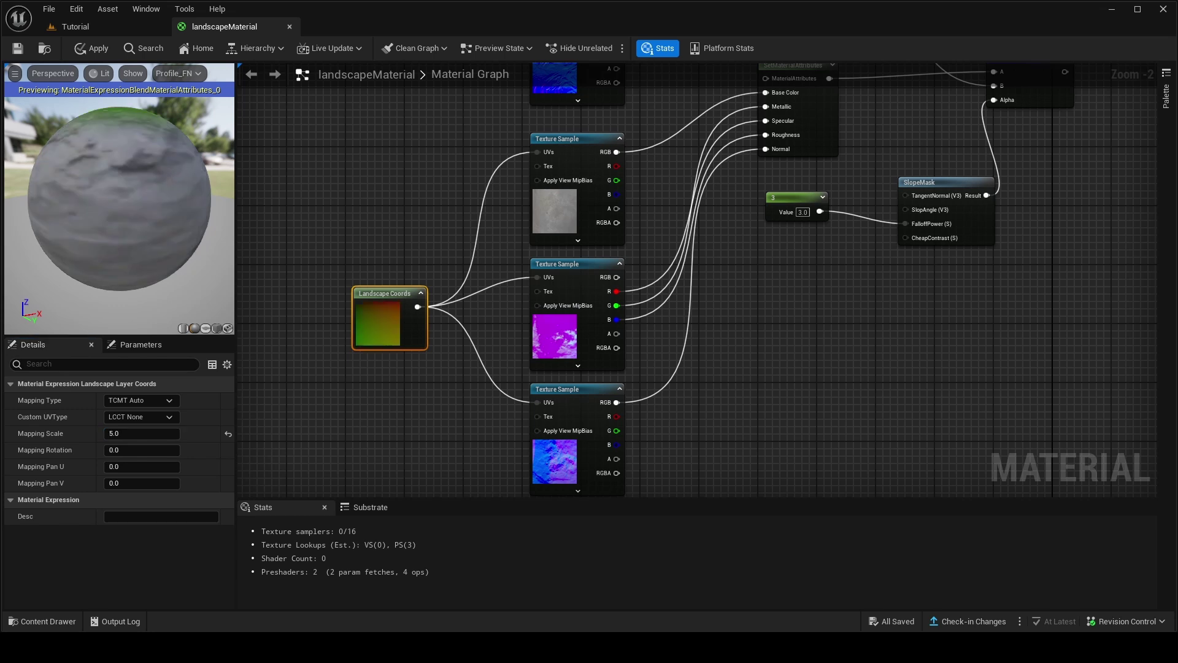
{"action": "left_click_drag", "start_coordinate": [141, 197], "coordinate": [67, 208]}
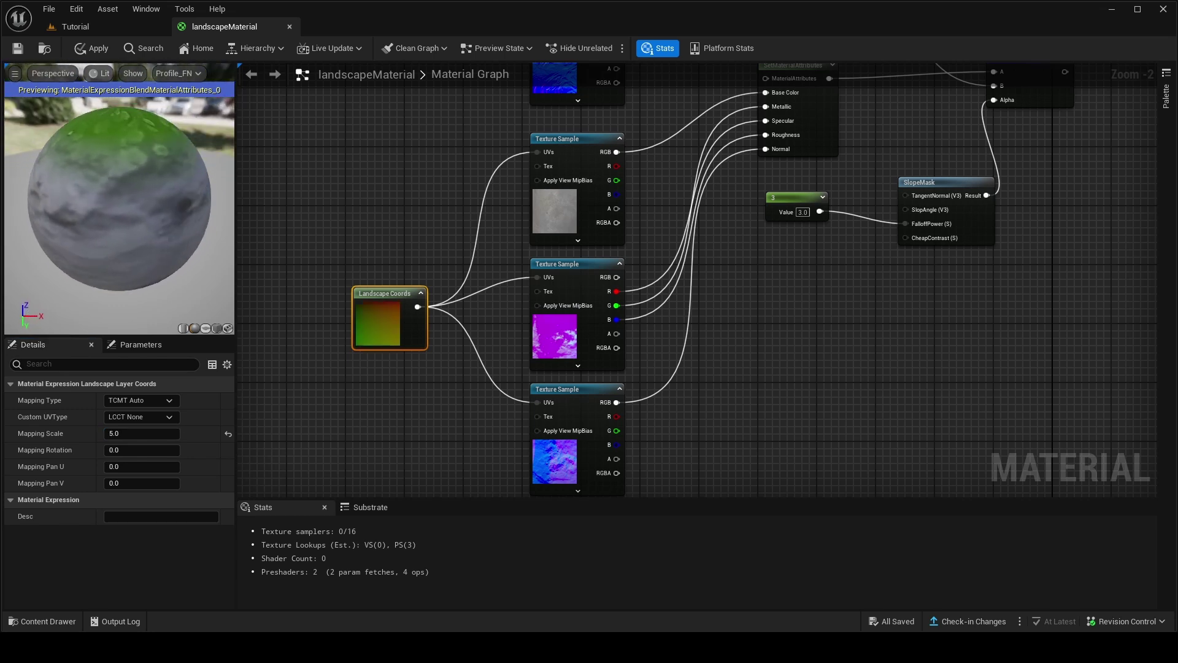
Add a constant node below the falloff constant, connect it to SlopeMask's CheapContrast input, and set its value to 2.
{"action": "right_click_drag", "start_coordinate": [882, 275], "coordinate": [688, 308]}
{"action": "scroll", "coordinate": [675, 164], "scroll_direction": "up", "scroll_amount": 2}
{"action": "right_click_drag", "start_coordinate": [672, 167], "coordinate": [636, 181]}
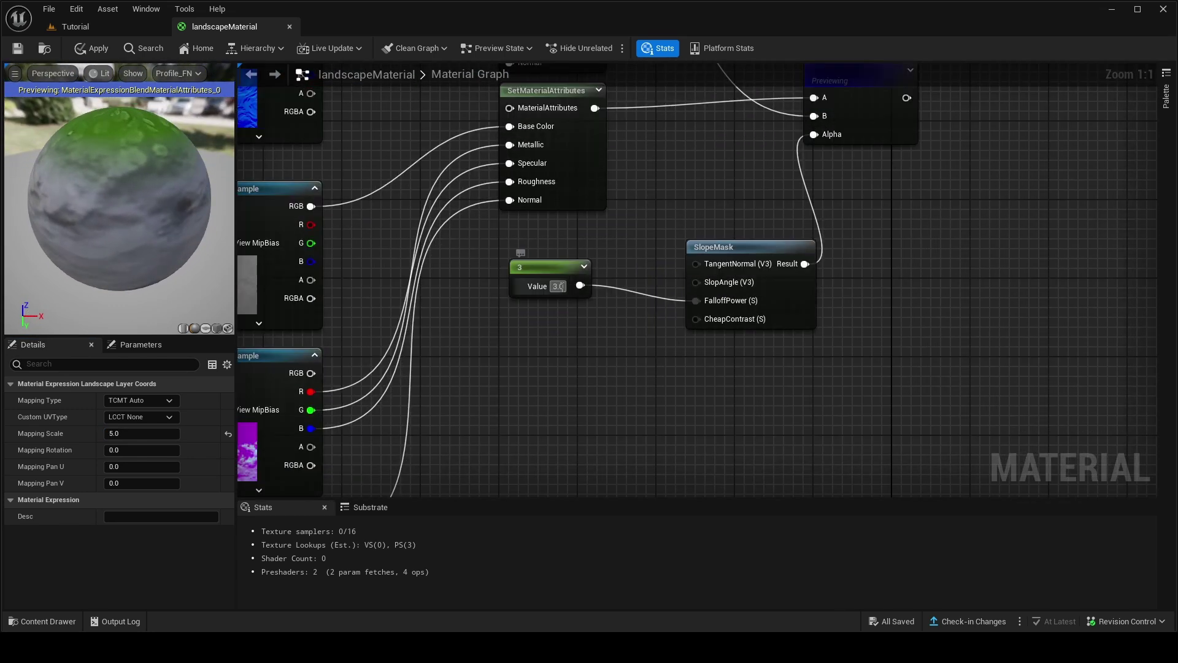
{"action": "key", "text": "1"}
{"action": "left_click", "coordinate": [525, 311]}
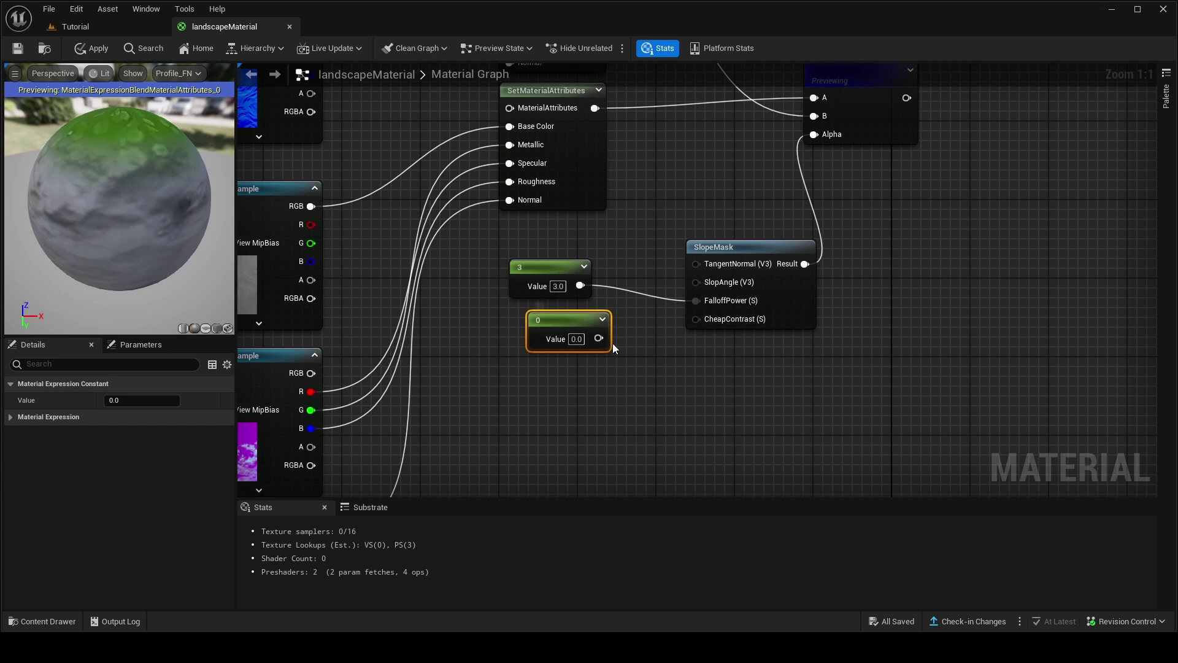
{"action": "left_click_drag", "start_coordinate": [607, 341], "coordinate": [723, 319]}
{"action": "left_click_drag", "start_coordinate": [724, 320], "coordinate": [723, 320]}
{"action": "left_click_drag", "start_coordinate": [531, 317], "coordinate": [551, 307]}
{"action": "left_click", "coordinate": [558, 326]}
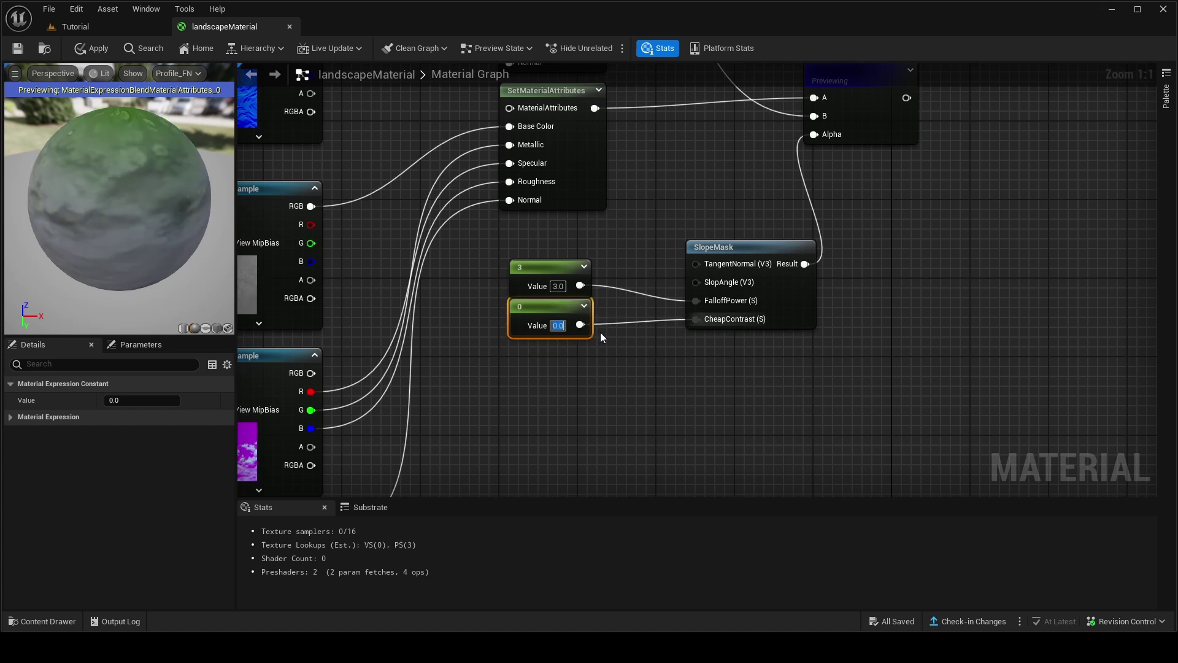
{"action": "type", "text": "2"}
{"action": "key", "text": "Return"}
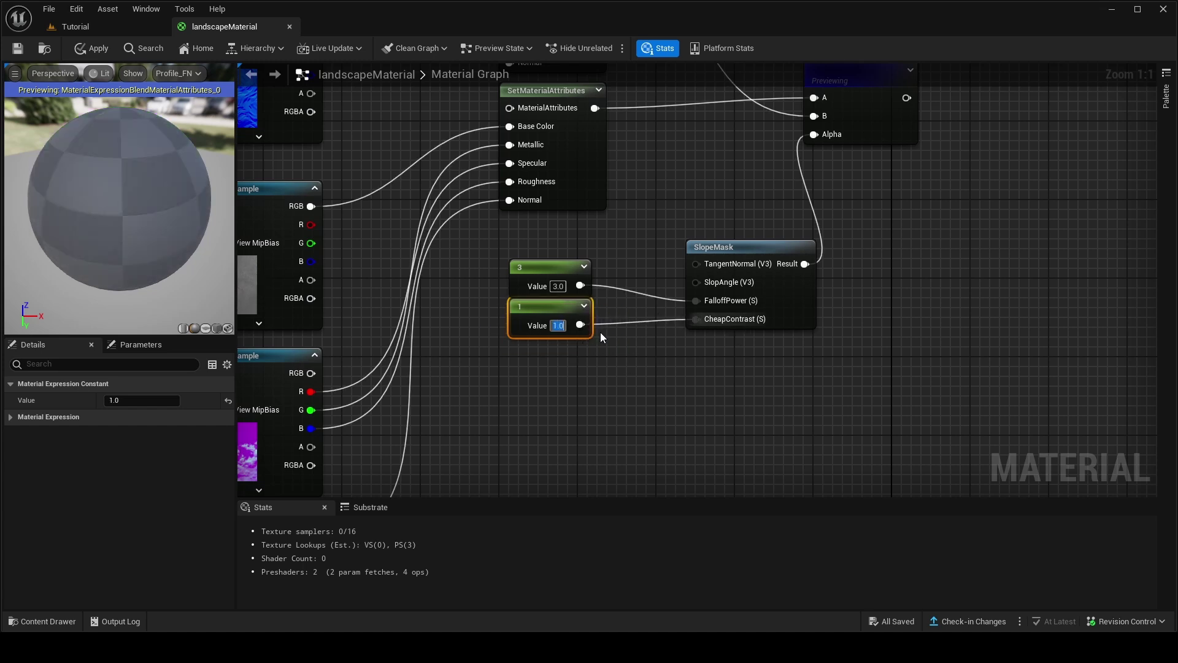
Set the constant feeding SlopeMask's FalloffPower to 2.
{"action": "left_click", "coordinate": [561, 284]}
{"action": "key", "text": "BackSpace"}
{"action": "type", "text": "32"}
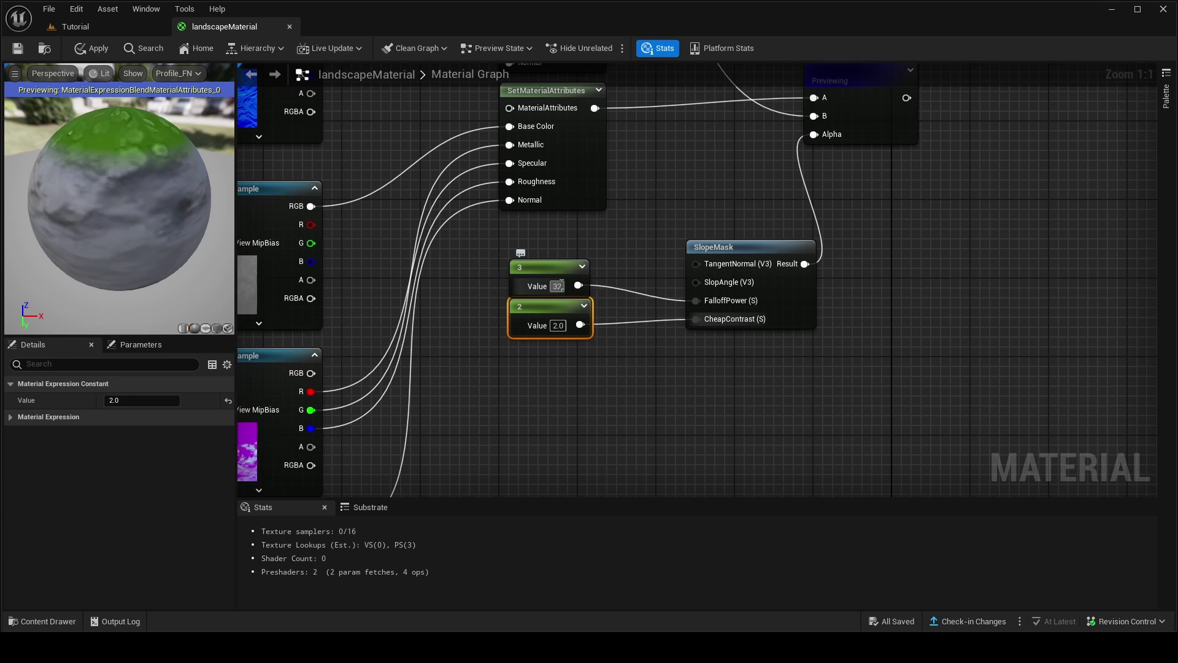
{"action": "key", "text": "Return"}
{"action": "key", "text": "BackSpace"}
{"action": "type", "text": "2"}
{"action": "key", "text": "Return"}
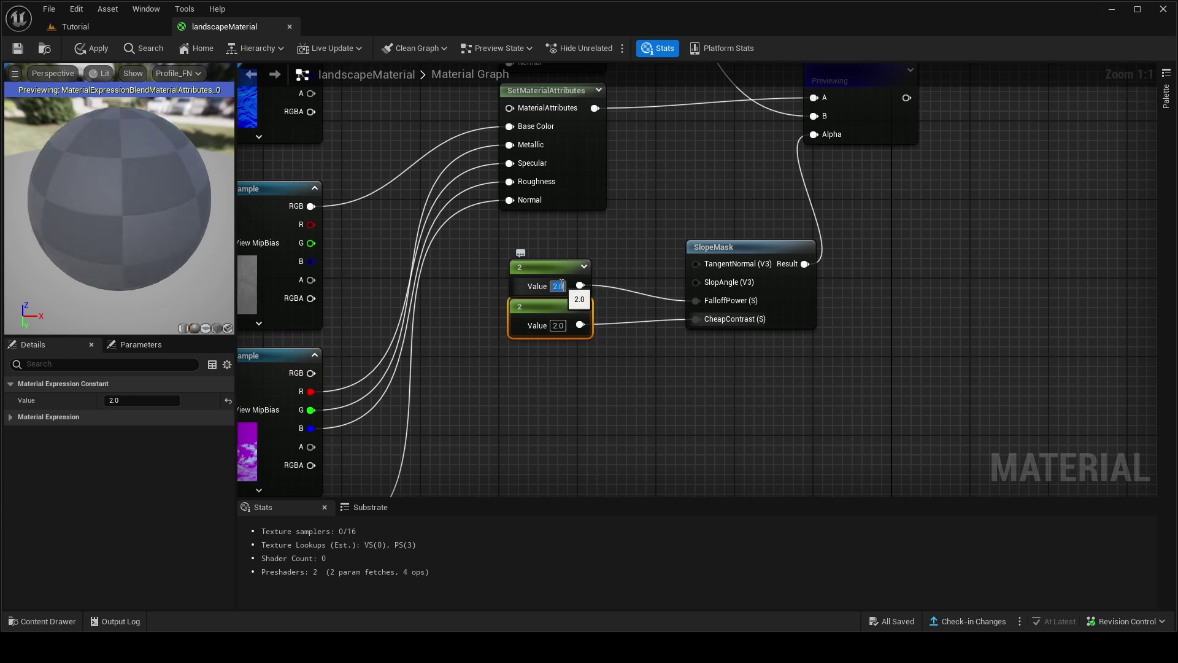
Set the constant feeding SlopeMask's FalloffPower to 2.5 and inspect the grass and rock blend on the preview sphere.
{"action": "type", "text": "2.5"}
{"action": "key", "text": "Return"}
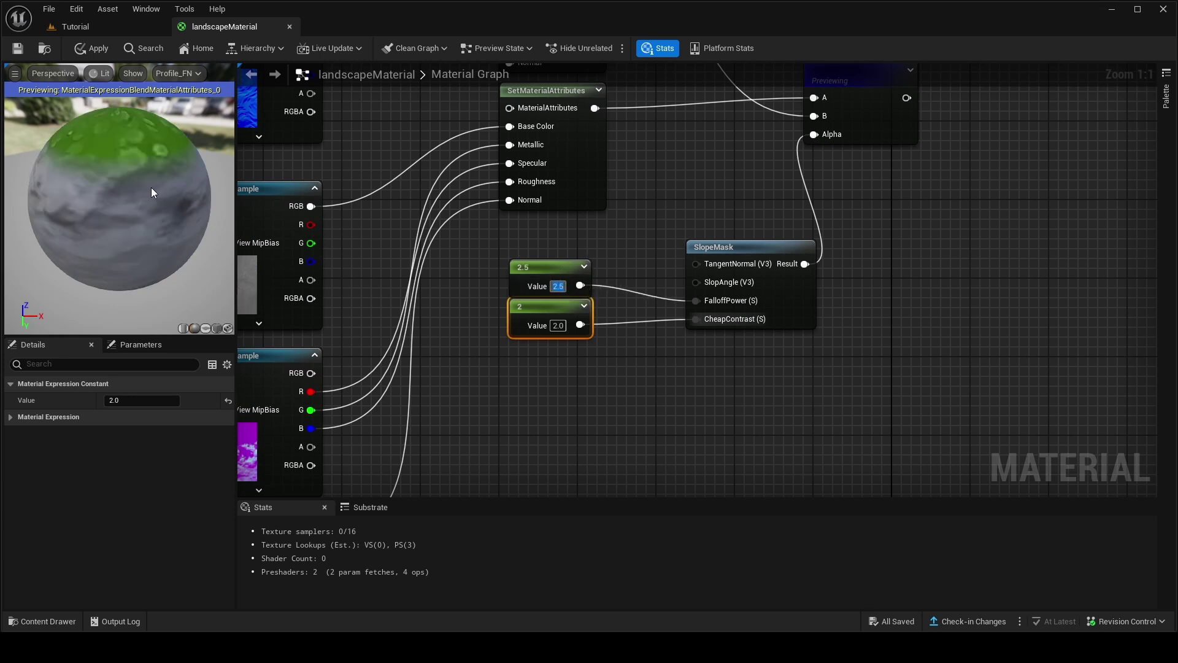
{"action": "left_click_drag", "start_coordinate": [151, 188], "coordinate": [169, 220]}
{"action": "right_click_drag", "start_coordinate": [766, 221], "coordinate": [574, 345]}
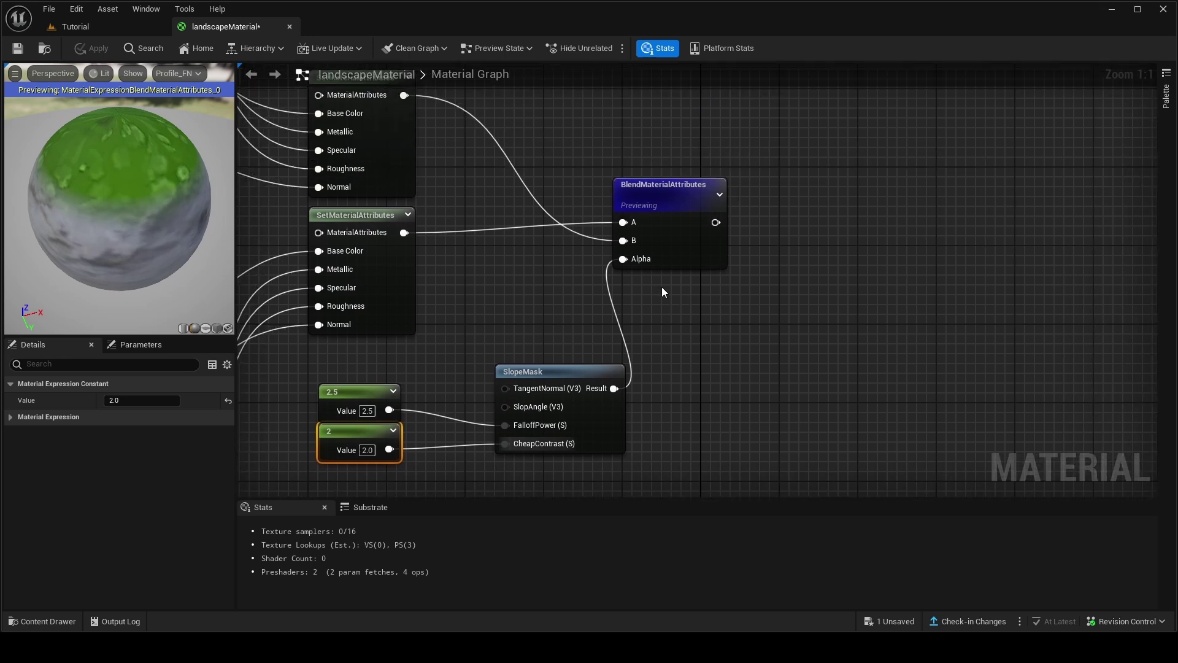
Stop previewing the BlendMaterialAttributes node and try to connect its output to the material's Base Color input.
{"action": "right_click", "coordinate": [600, 362]}
{"action": "right_click", "coordinate": [588, 370]}
{"action": "right_click_drag", "start_coordinate": [865, 156], "coordinate": [699, 246]}
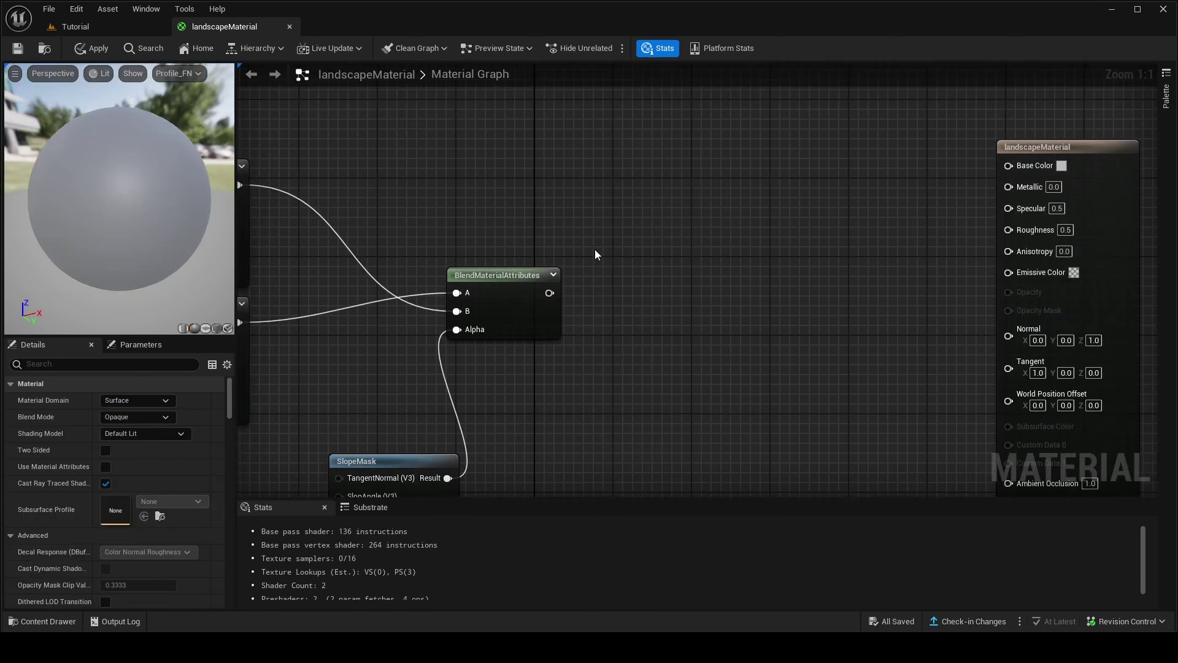
{"action": "left_click_drag", "start_coordinate": [549, 292], "coordinate": [1021, 167]}
Add a LandscapeLayerBlend node between the BlendMaterialAttributes node and the landscapeMaterial output node.
{"action": "right_click", "coordinate": [633, 228]}
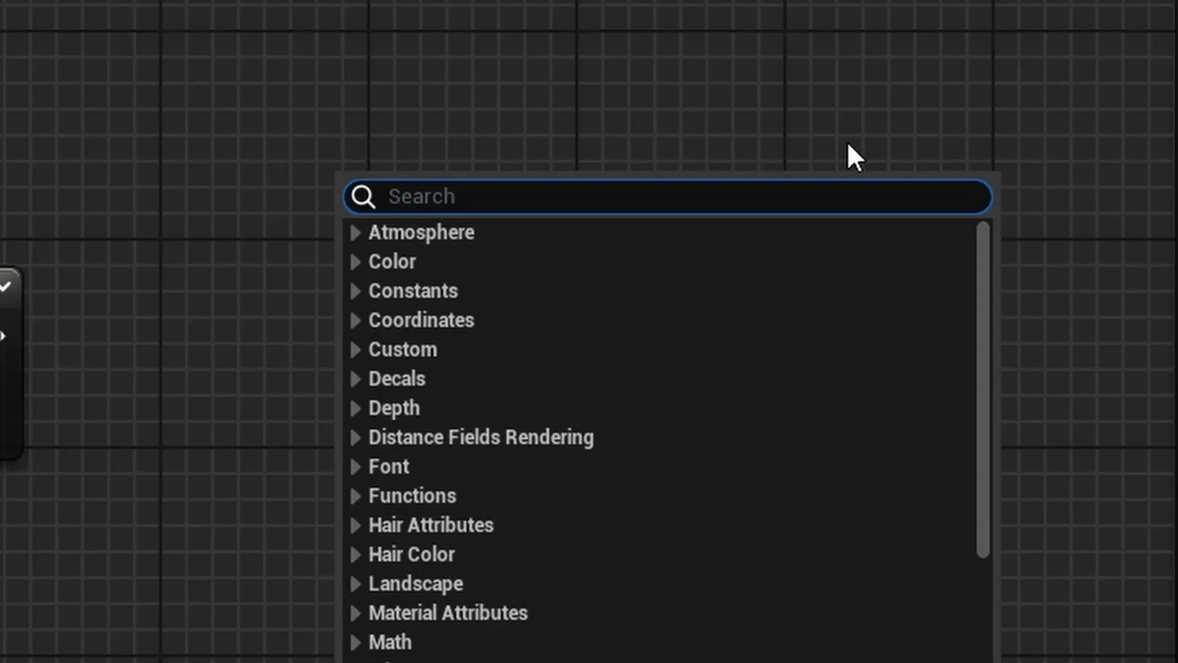
{"action": "type", "text": "land"}
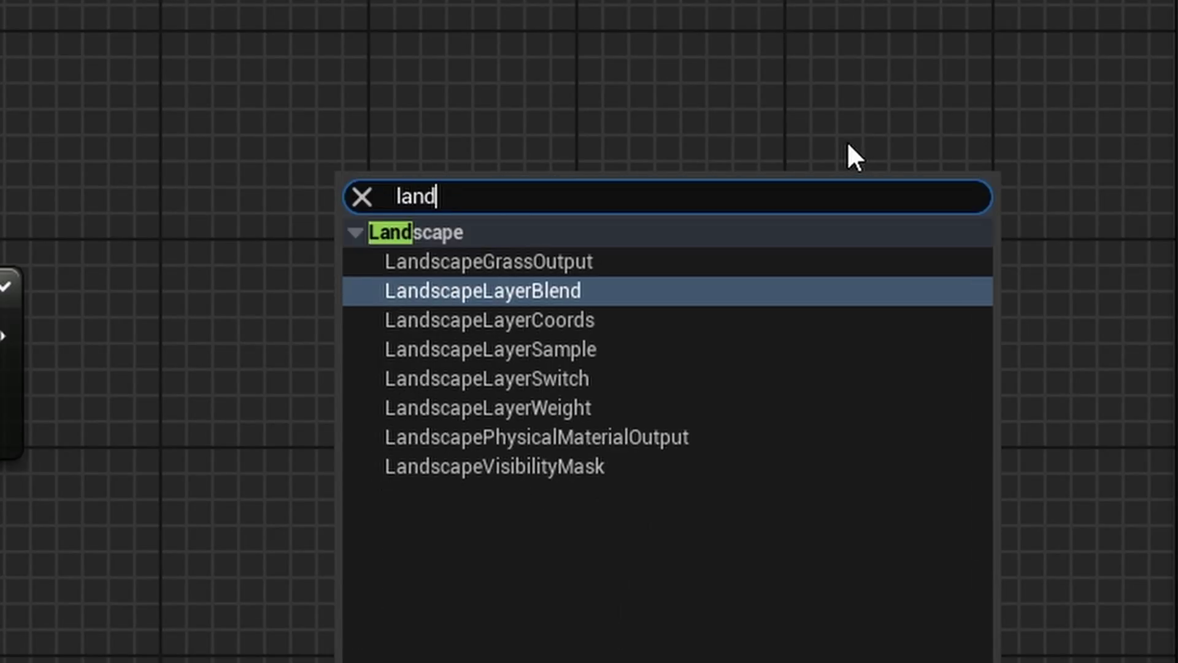
{"action": "left_click", "coordinate": [550, 293]}
{"action": "left_click_drag", "start_coordinate": [526, 165], "coordinate": [492, 349]}
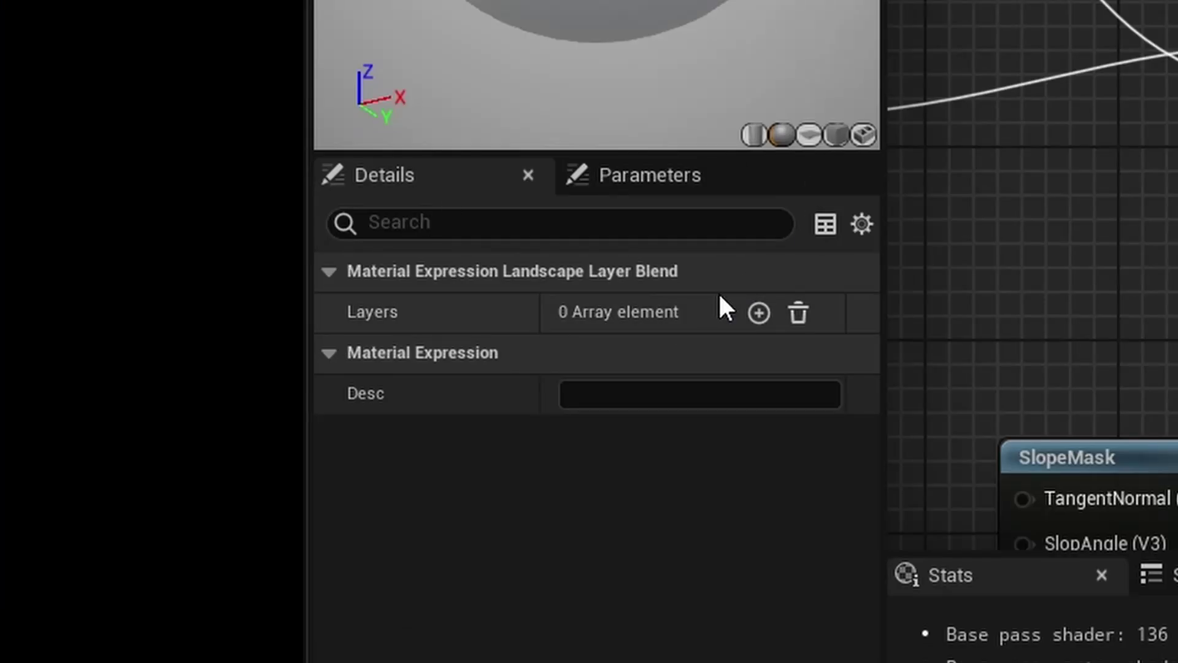
Add a layer named Grass to the Landscape Layer Blend node, and feed it from the BlendMaterialAttributes output.
{"action": "left_click", "coordinate": [759, 313]}
{"action": "left_click", "coordinate": [356, 354]}
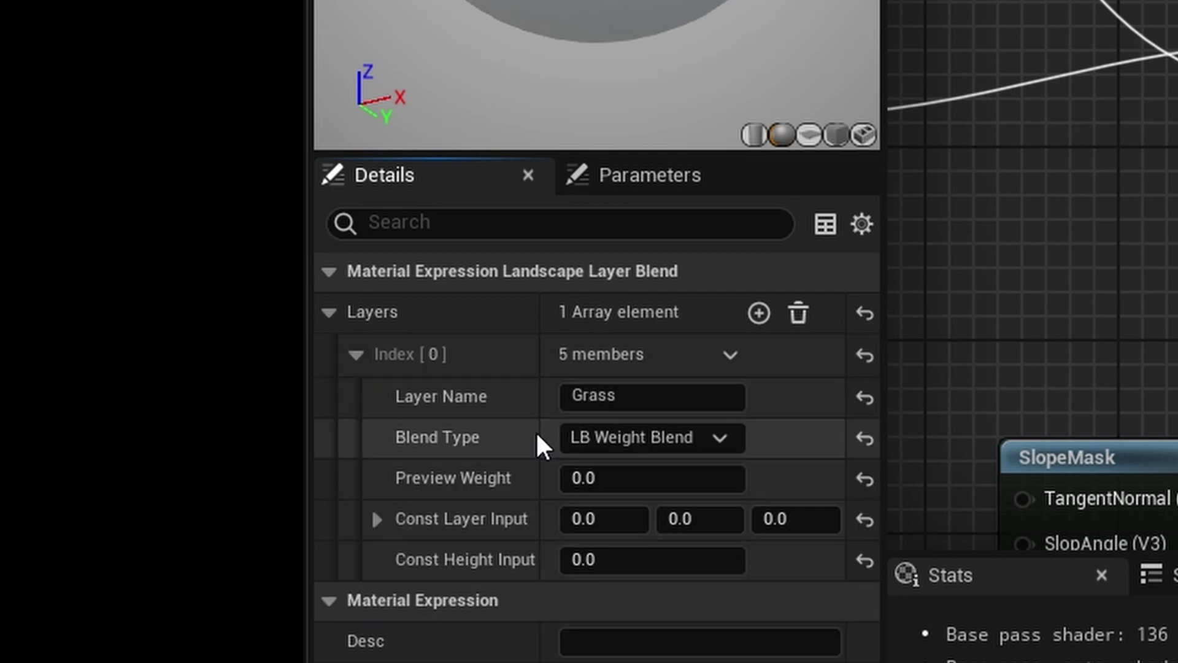
{"action": "left_click_drag", "start_coordinate": [610, 313], "coordinate": [722, 342]}
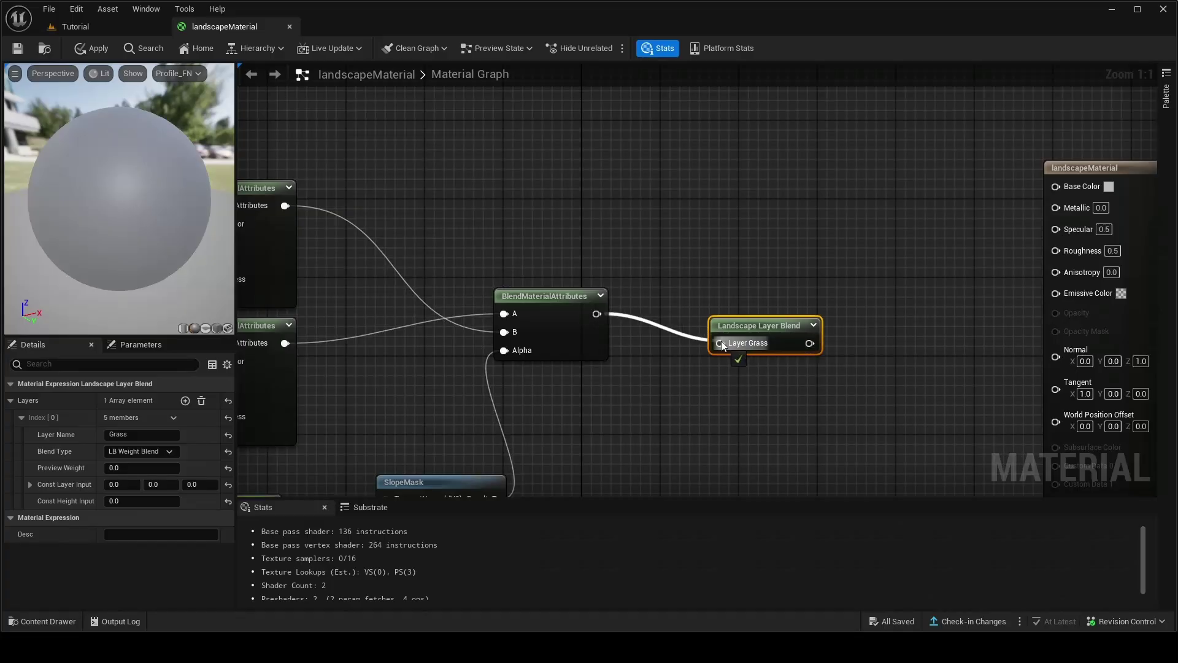
{"action": "right_click_drag", "start_coordinate": [915, 295], "coordinate": [756, 290]}
{"action": "left_click_drag", "start_coordinate": [618, 319], "coordinate": [571, 300]}
Add a GetMaterialAttributes node between the Landscape Layer Blend node and the landscapeMaterial output node.
{"action": "left_click", "coordinate": [690, 285]}
{"action": "right_click", "coordinate": [691, 297]}
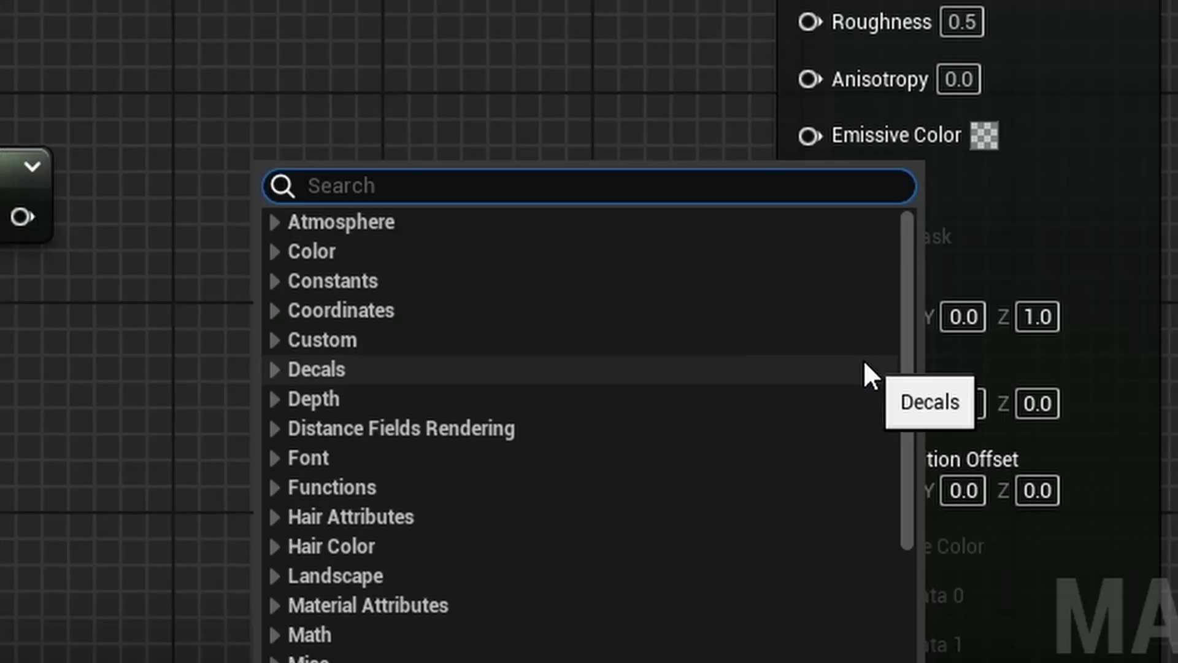
{"action": "type", "text": "getm"}
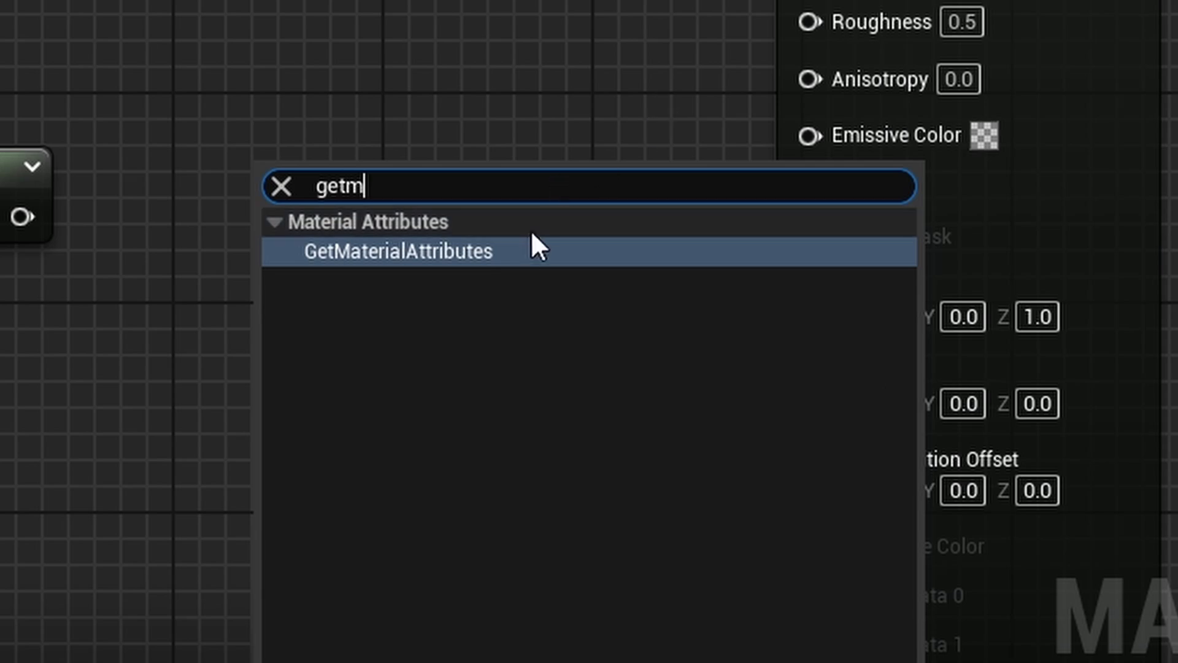
{"action": "left_click", "coordinate": [533, 246]}
Add five attribute get types to the GetMaterialAttributes node: BaseColor, Metallic, Specular, Roughness and Normal.
{"action": "left_click", "coordinate": [162, 400]}
{"action": "left_click", "coordinate": [165, 400]}
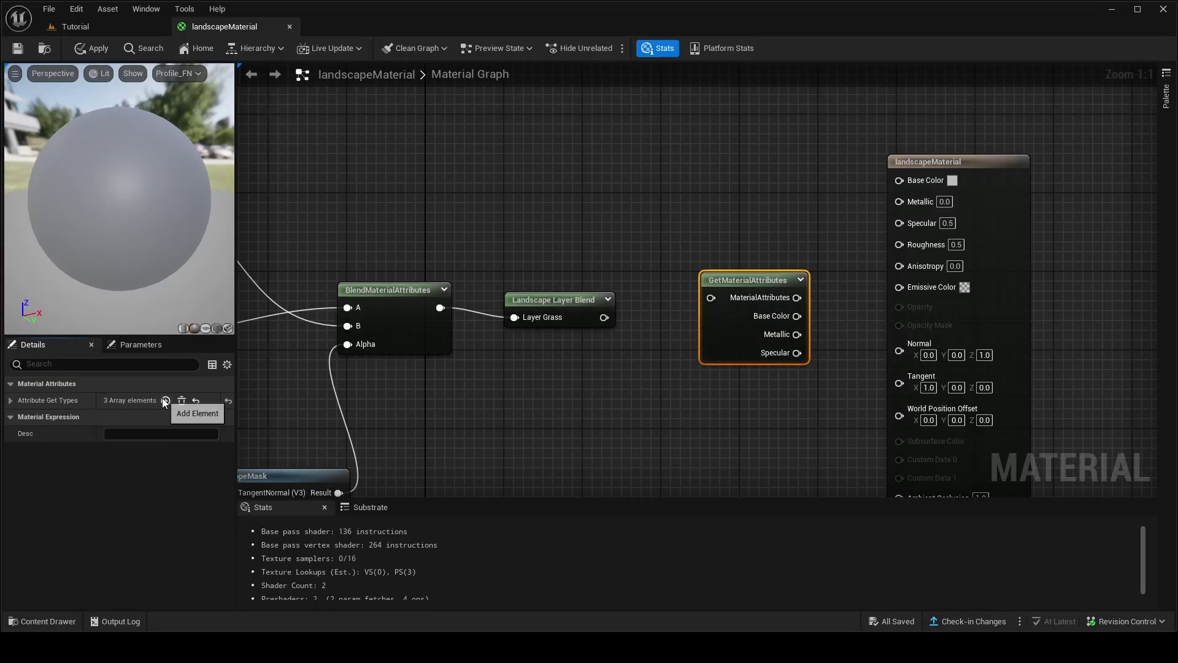
{"action": "left_click", "coordinate": [165, 400]}
{"action": "left_click", "coordinate": [11, 400]}
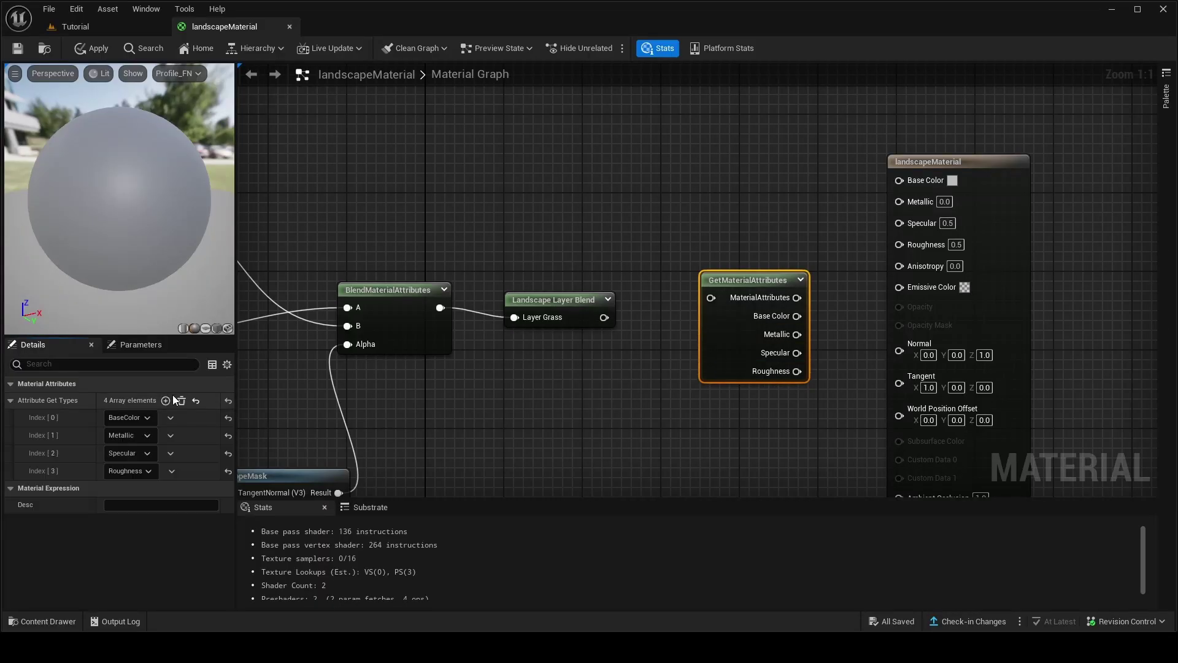
{"action": "left_click", "coordinate": [164, 400]}
{"action": "left_click", "coordinate": [129, 489]}
{"action": "left_click", "coordinate": [145, 319]}
Connect the Landscape Layer Blend output to the GetMaterialAttributes input and arrange the node beside the material output.
{"action": "right_click_drag", "start_coordinate": [735, 370], "coordinate": [644, 393]}
{"action": "left_click_drag", "start_coordinate": [664, 298], "coordinate": [645, 318]}
{"action": "left_click_drag", "start_coordinate": [514, 340], "coordinate": [606, 338]}
{"action": "right_click_drag", "start_coordinate": [650, 319], "coordinate": [604, 293]}
{"action": "left_click_drag", "start_coordinate": [605, 294], "coordinate": [575, 282]}
Connect GetMaterialAttributes' Base Color, Metallic, Specular, Roughness and Normal outputs to the matching landscapeMaterial inputs and save the material.
{"action": "left_click_drag", "start_coordinate": [612, 322], "coordinate": [764, 178]}
{"action": "left_click_drag", "start_coordinate": [612, 340], "coordinate": [804, 212]}
{"action": "left_click_drag", "start_coordinate": [612, 377], "coordinate": [763, 232]}
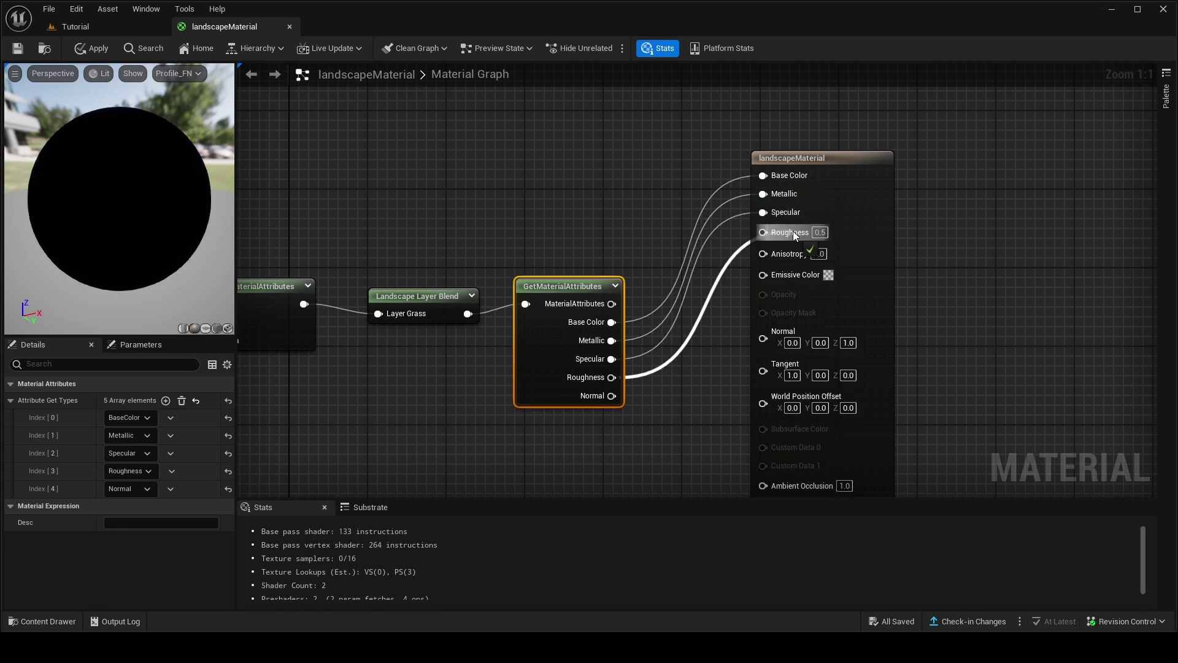
{"action": "left_click_drag", "start_coordinate": [612, 395], "coordinate": [763, 331]}
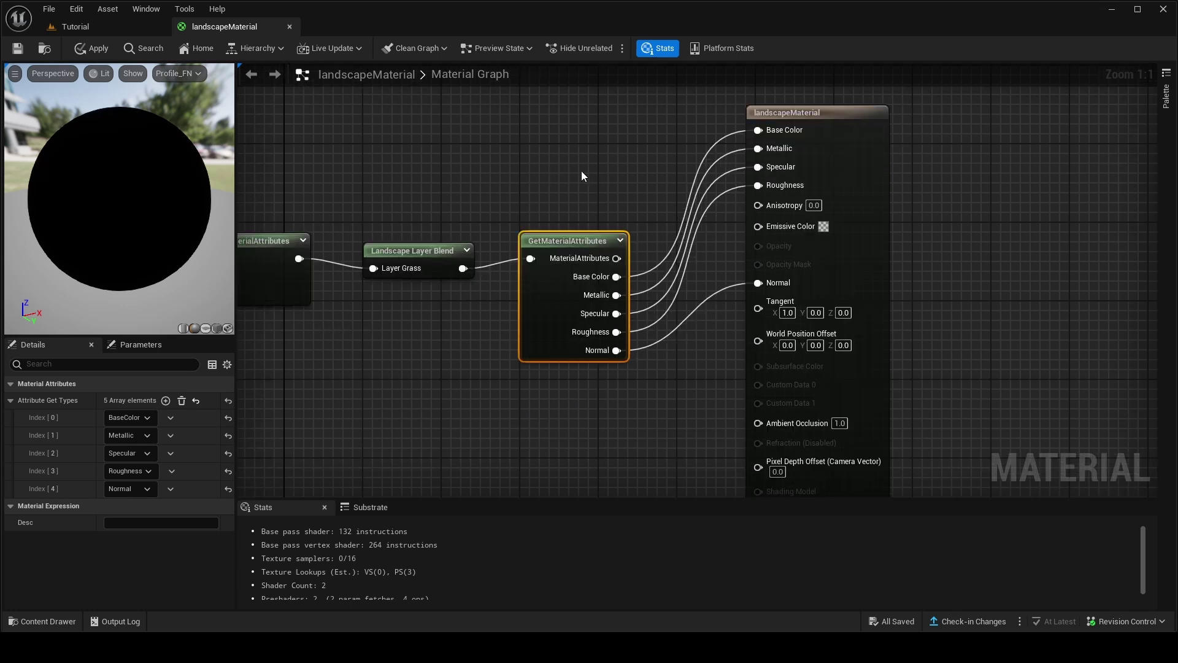
{"action": "right_click_drag", "start_coordinate": [699, 214], "coordinate": [613, 252]}
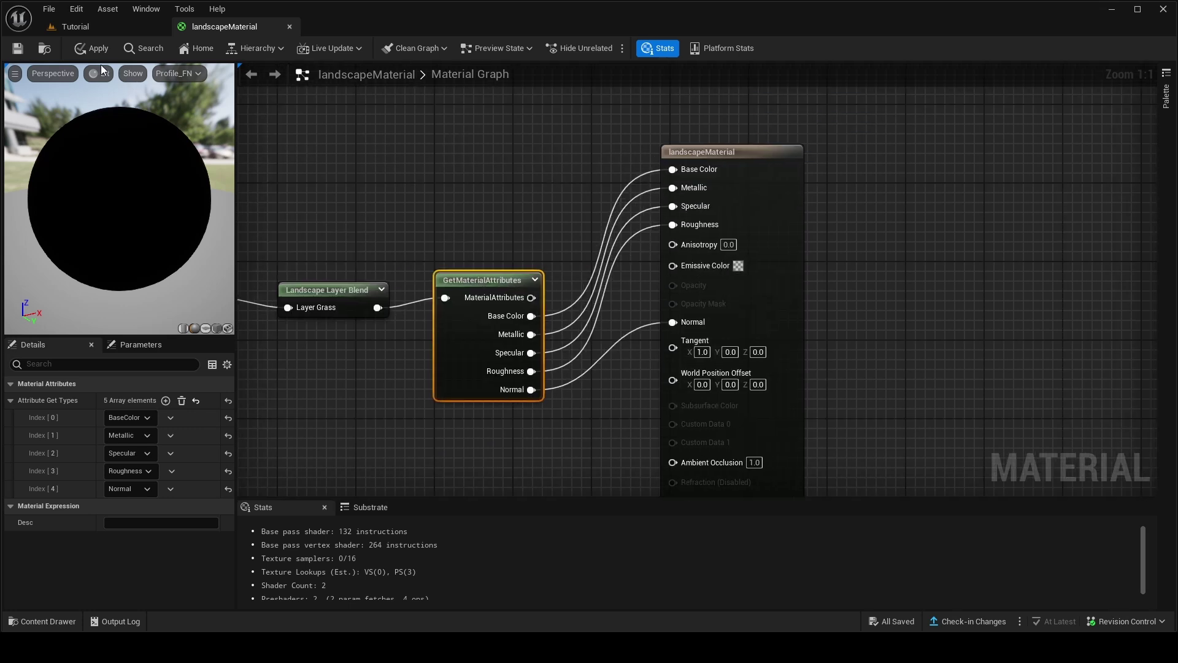
{"action": "left_click", "coordinate": [8, 51]}
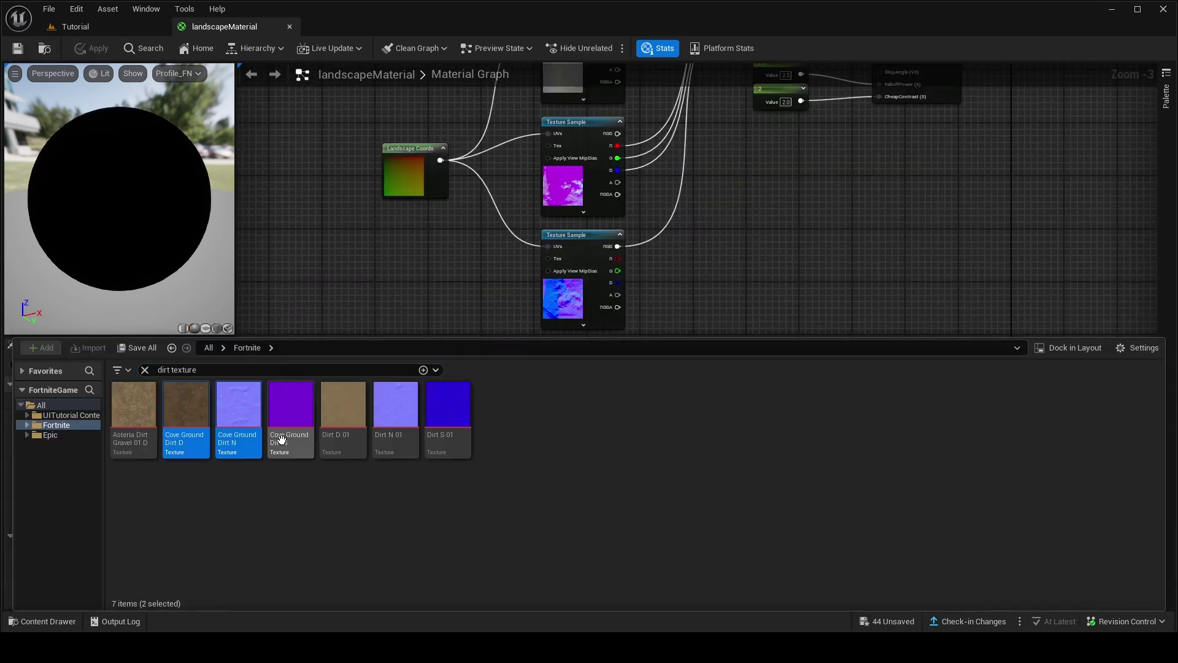
Select the Cove Ground Dirt D, N and S textures and place them in the material graph.
{"action": "left_click", "coordinate": [190, 446], "text": "shift"}
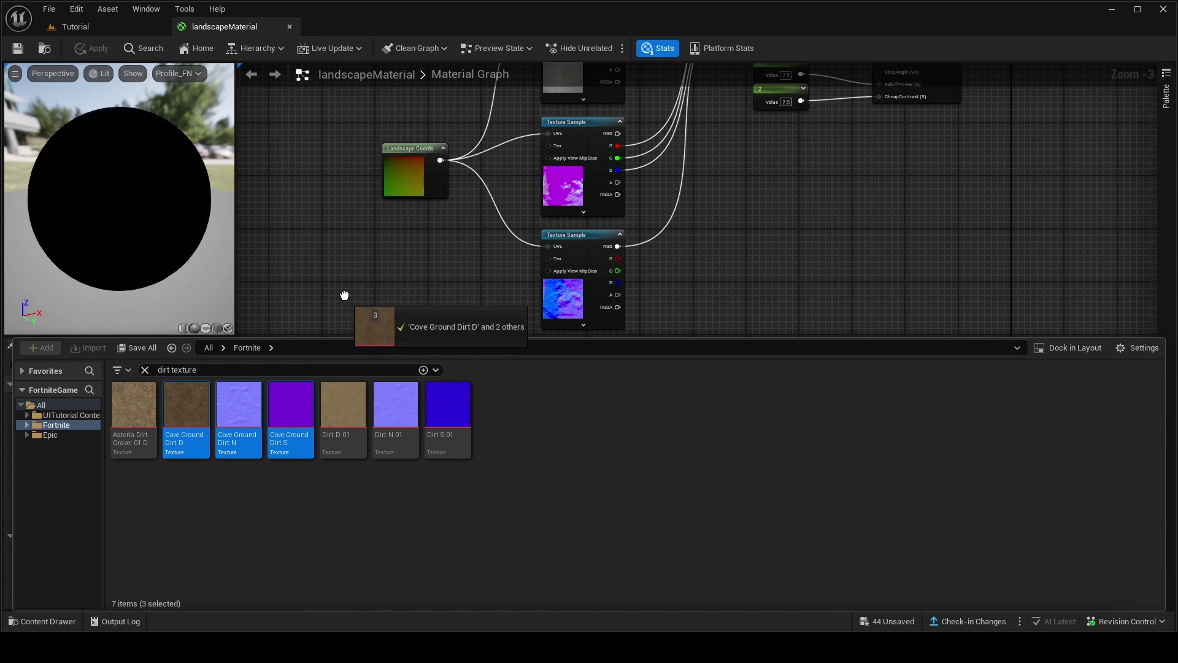